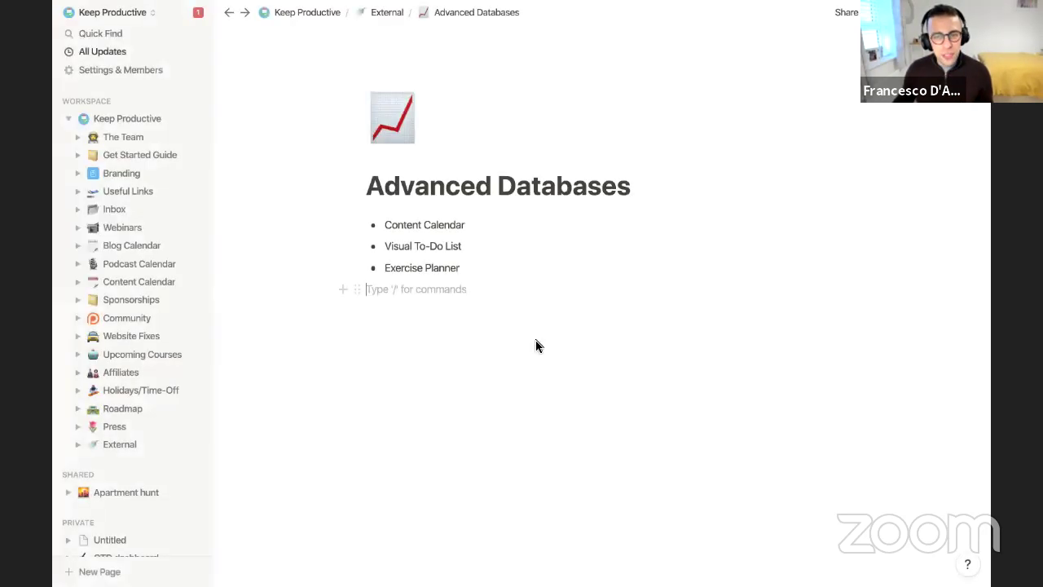
Insert a divider below the bulleted list, leaving one empty line above it, and collapse the sidebar.
key(Return)
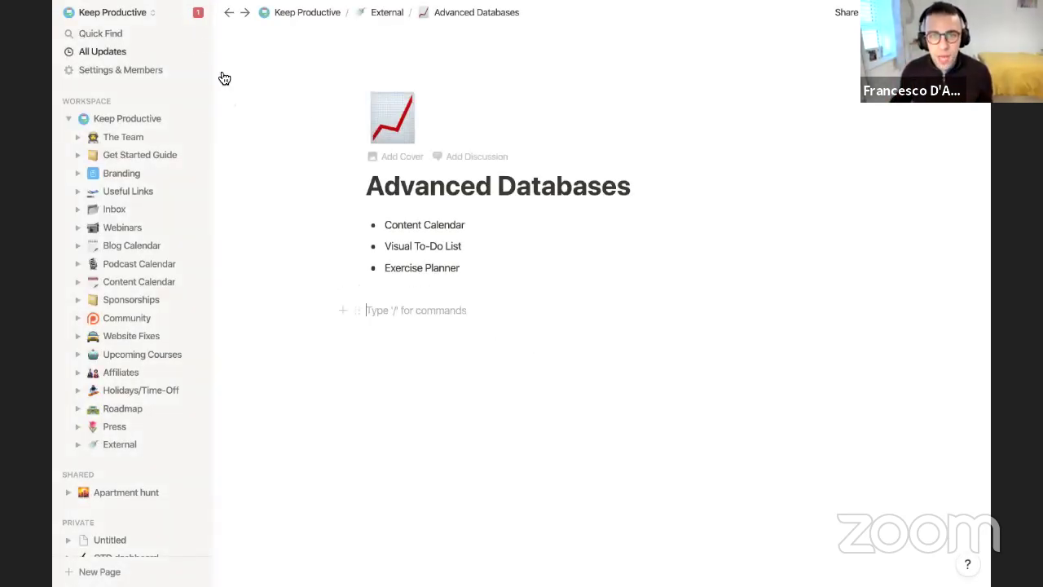
click(182, 15)
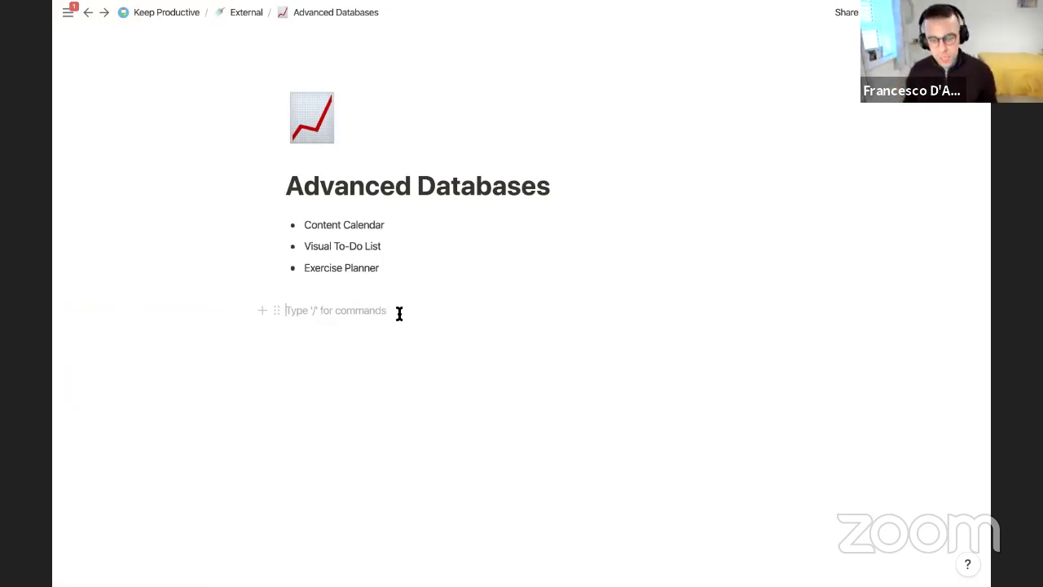
text(/d)
key(Return)
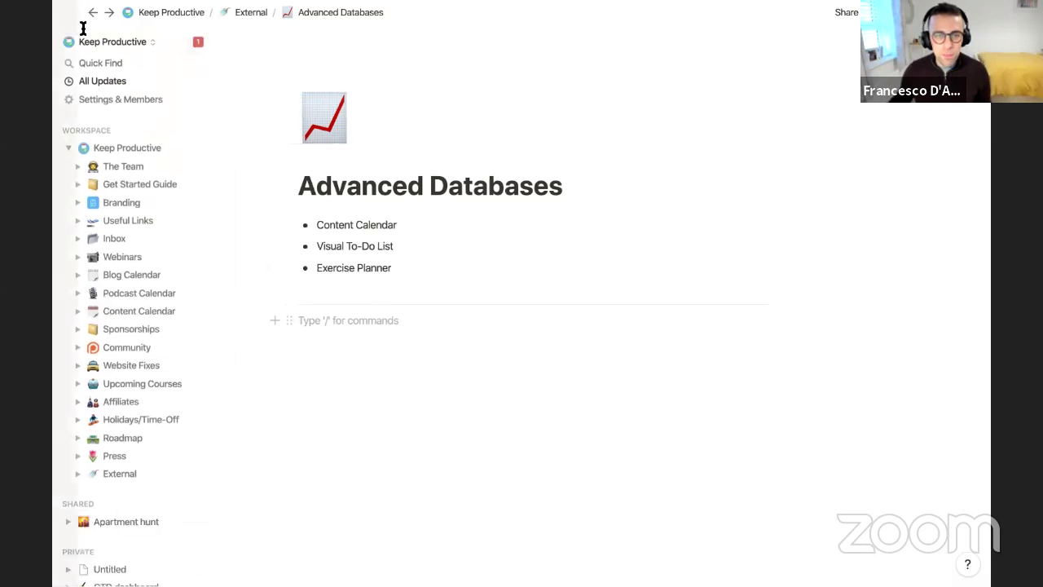
Open the workspace's existing Content Calendar and look through its scheduled entries in the YouTube view.
click(83, 29)
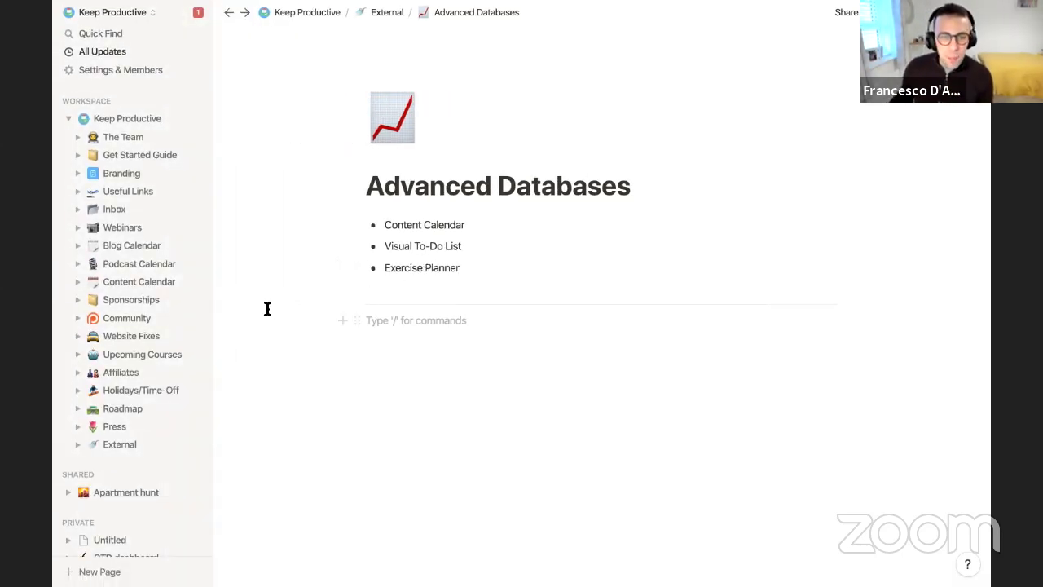
click(149, 285)
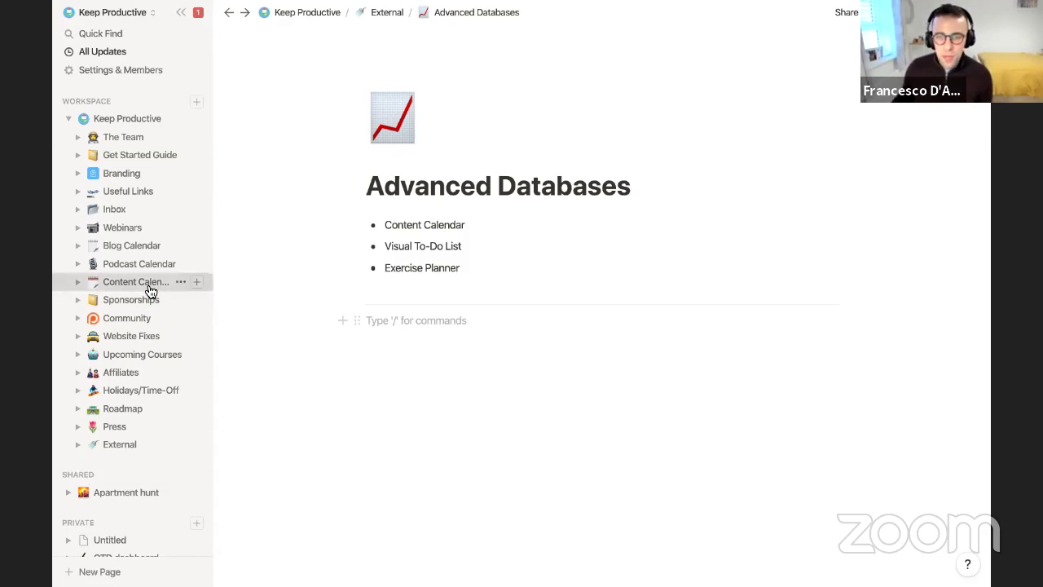
scroll(466, 284, down, 3)
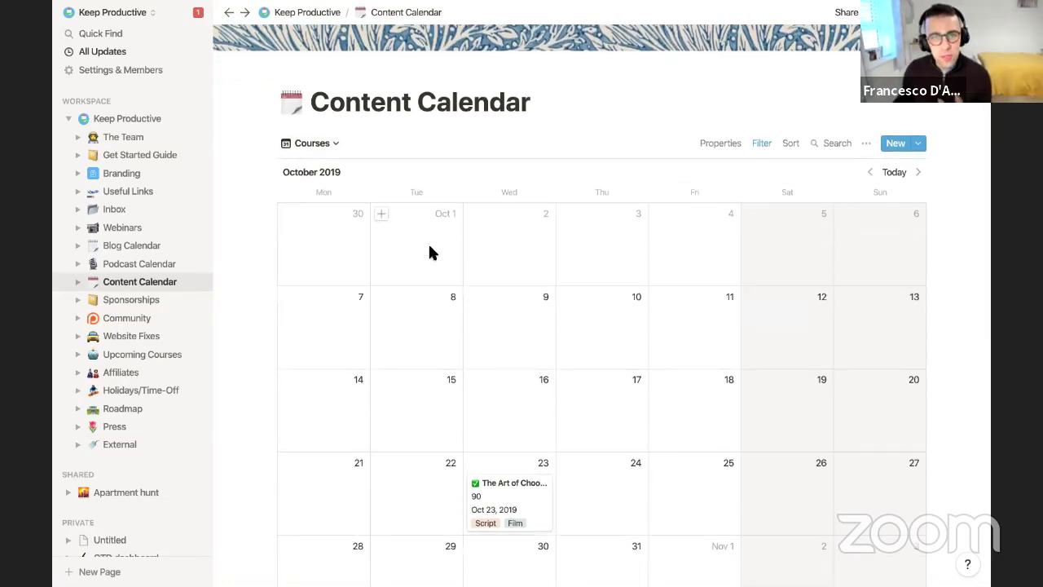
click(321, 145)
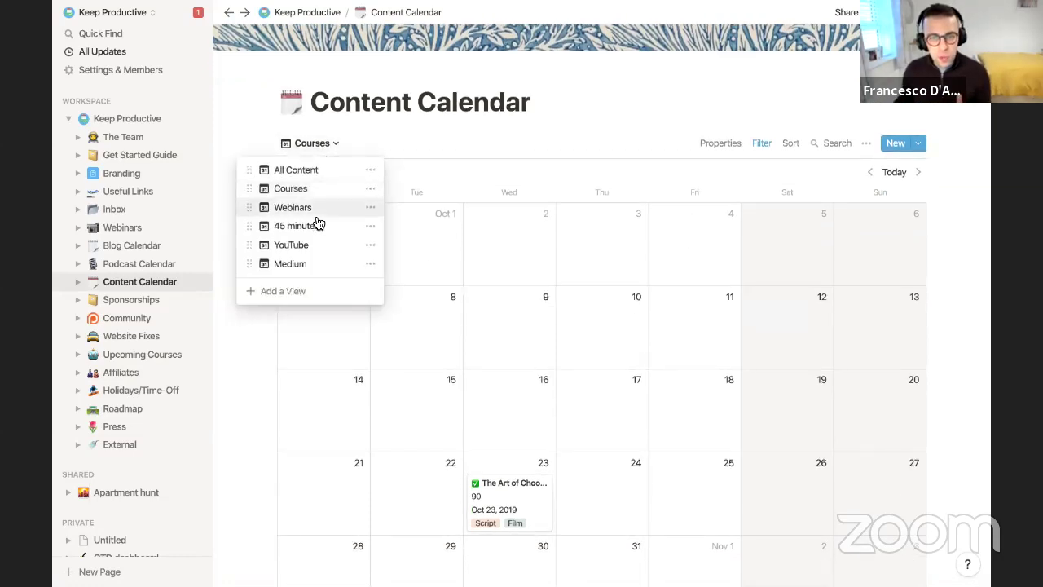
click(355, 244)
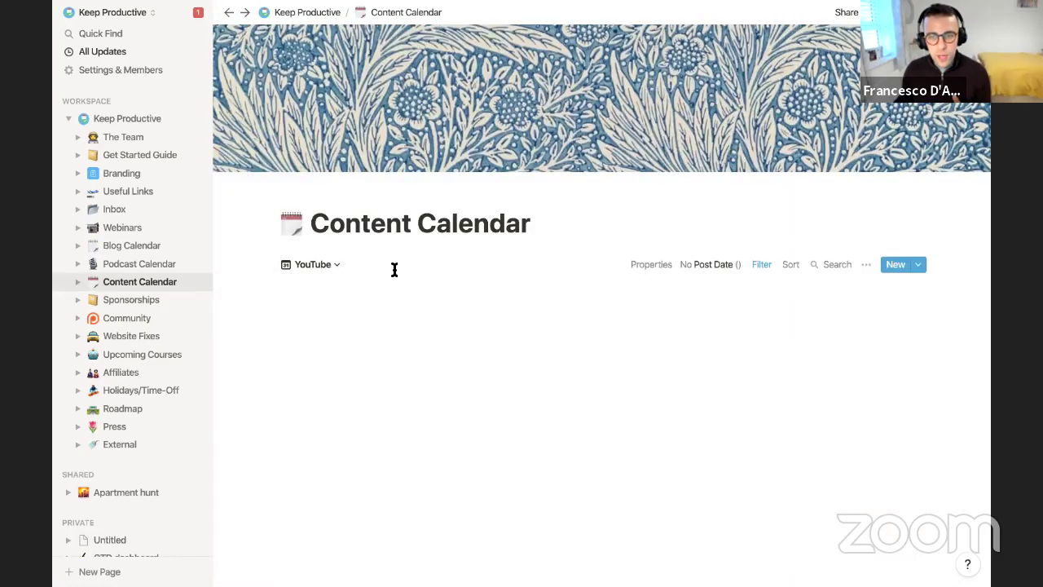
scroll(434, 325, down, 10)
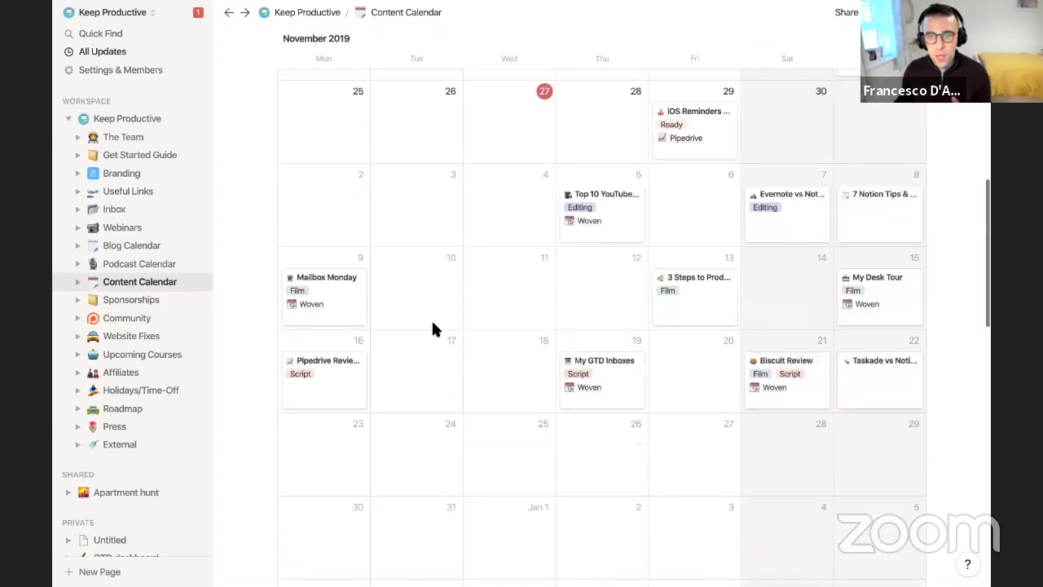
scroll(454, 303, up, 2)
scroll(450, 301, up, 10)
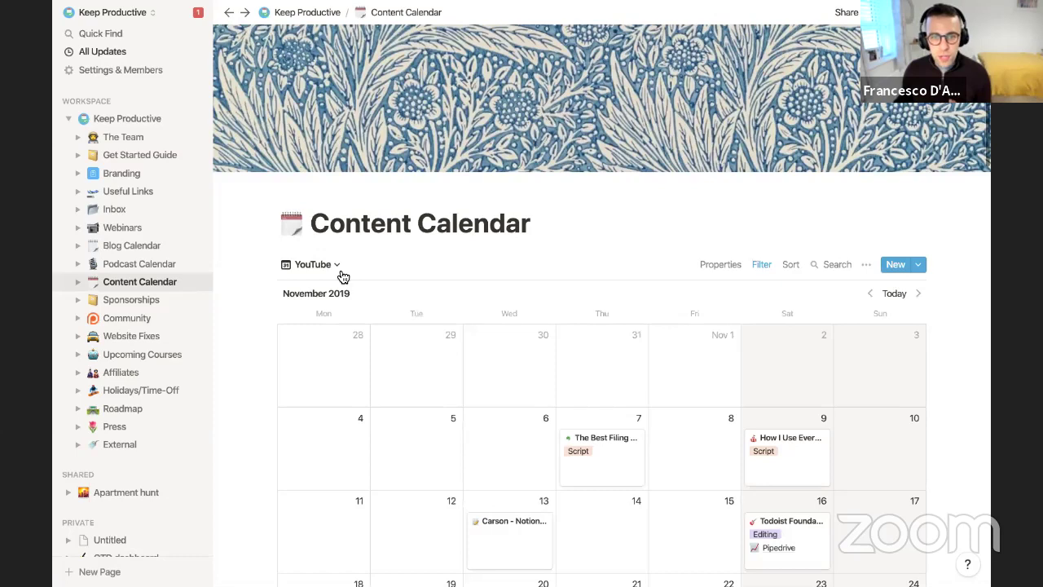
Switch the existing Content Calendar to the All Content view and look through its entries.
click(326, 264)
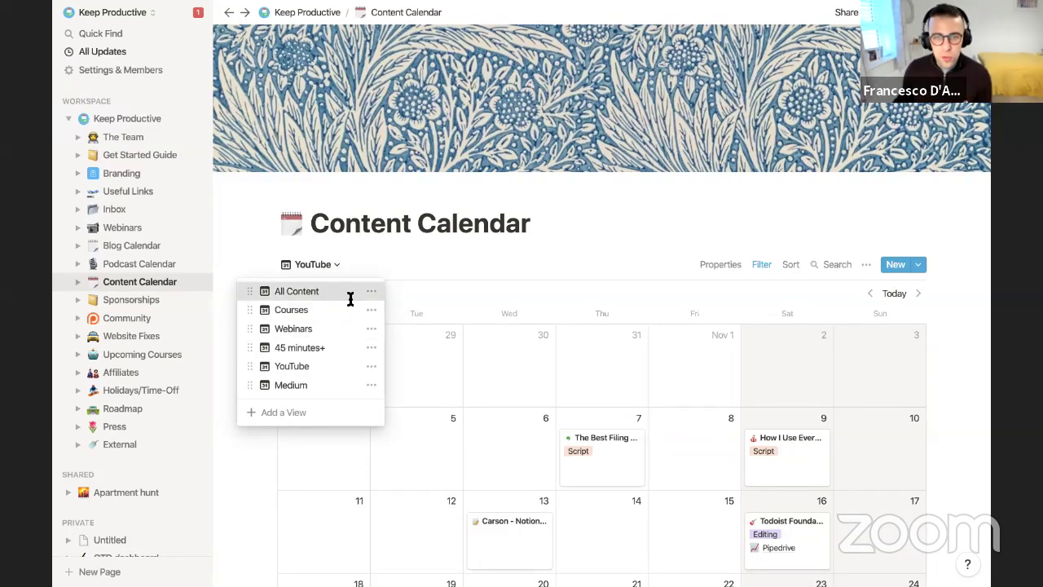
click(350, 293)
scroll(440, 367, down, 3)
scroll(440, 369, down, 5)
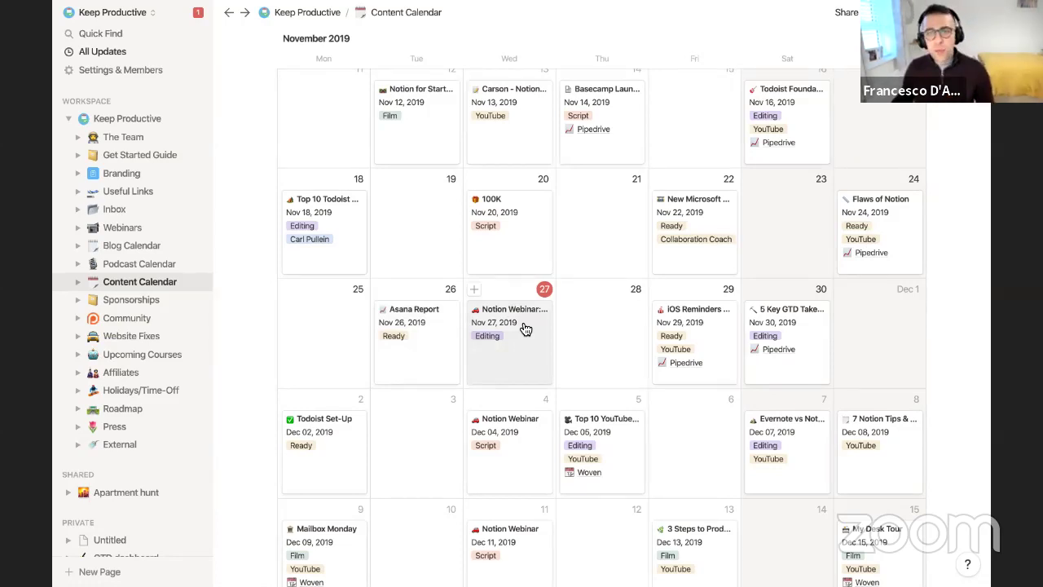
scroll(526, 329, up, 10)
Examine the filters applied to the All Content view and the calendar's list of saved views.
click(759, 164)
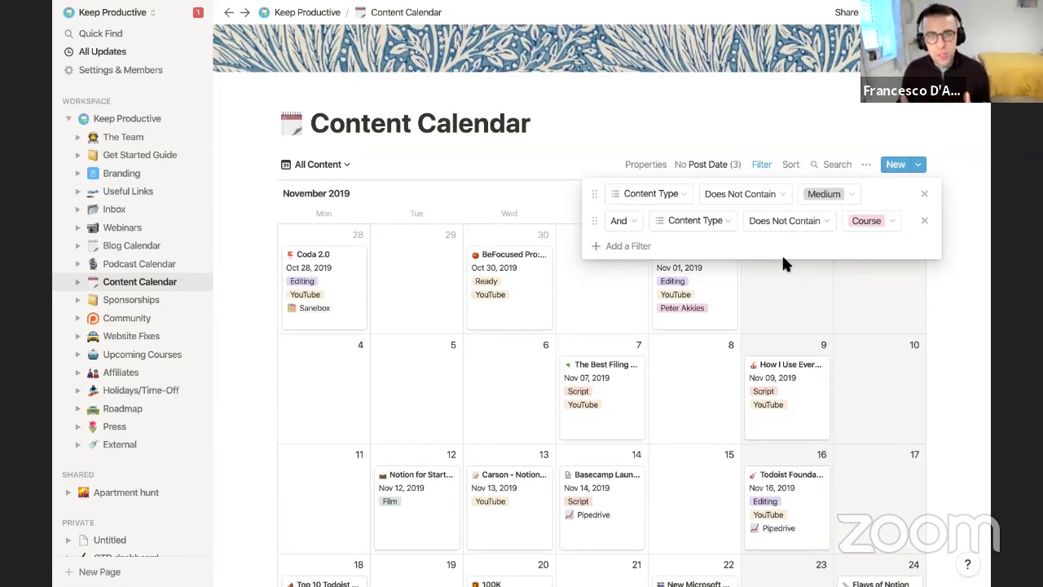
click(403, 195)
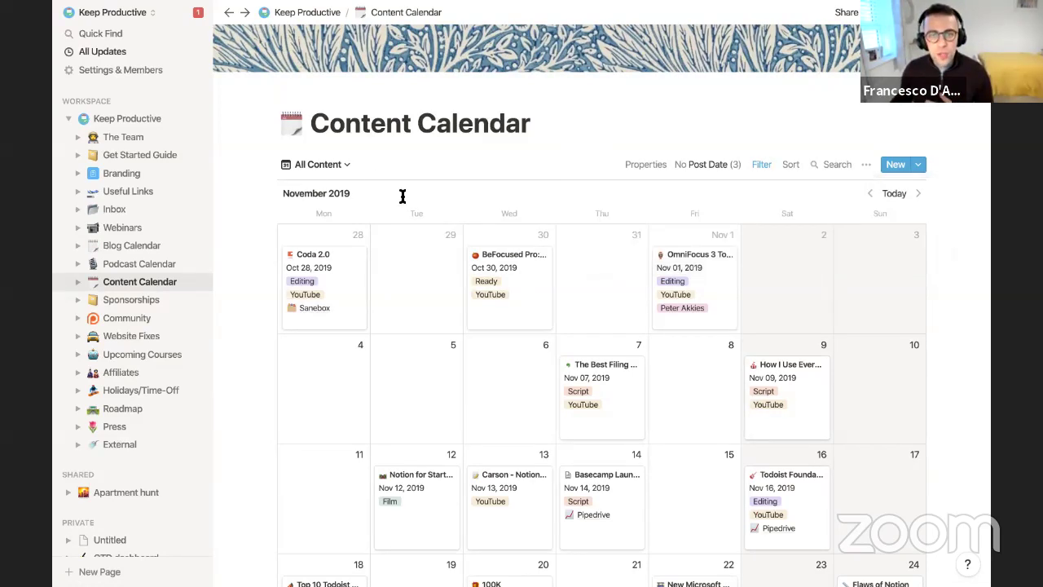
click(351, 166)
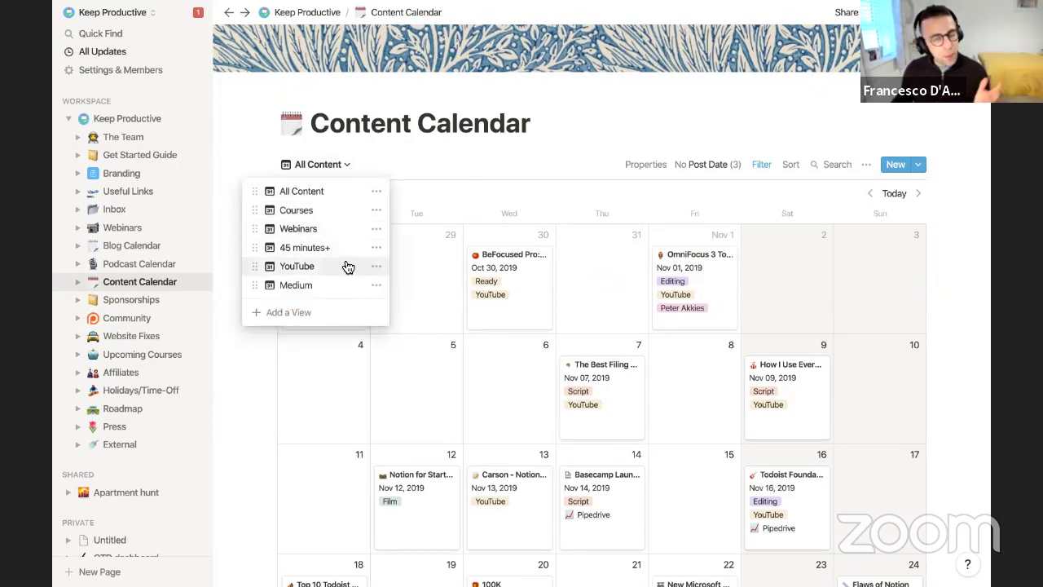
click(408, 158)
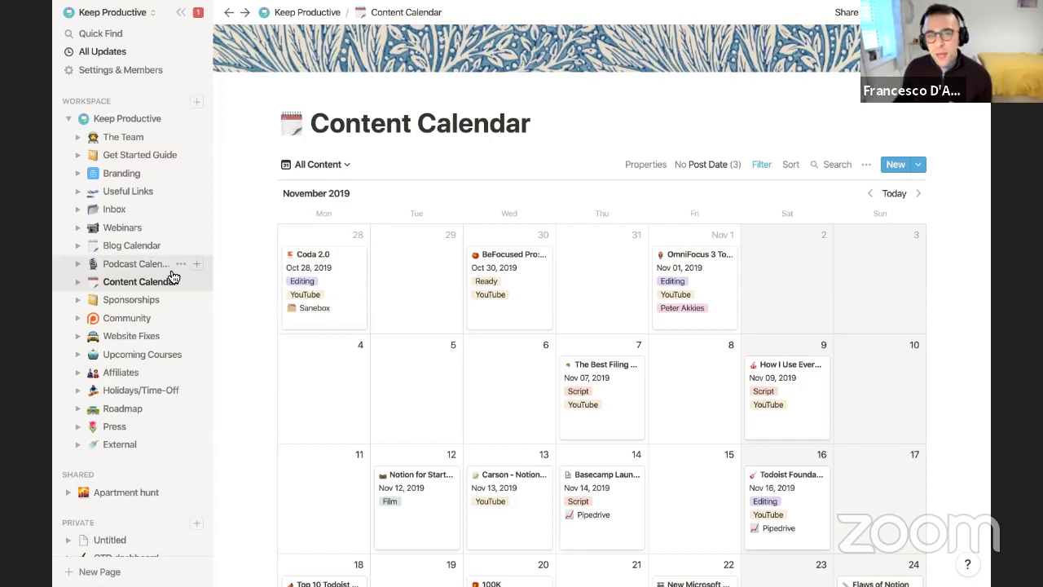
Return to the Advanced Databases page inside External and collapse the sidebar.
click(122, 444)
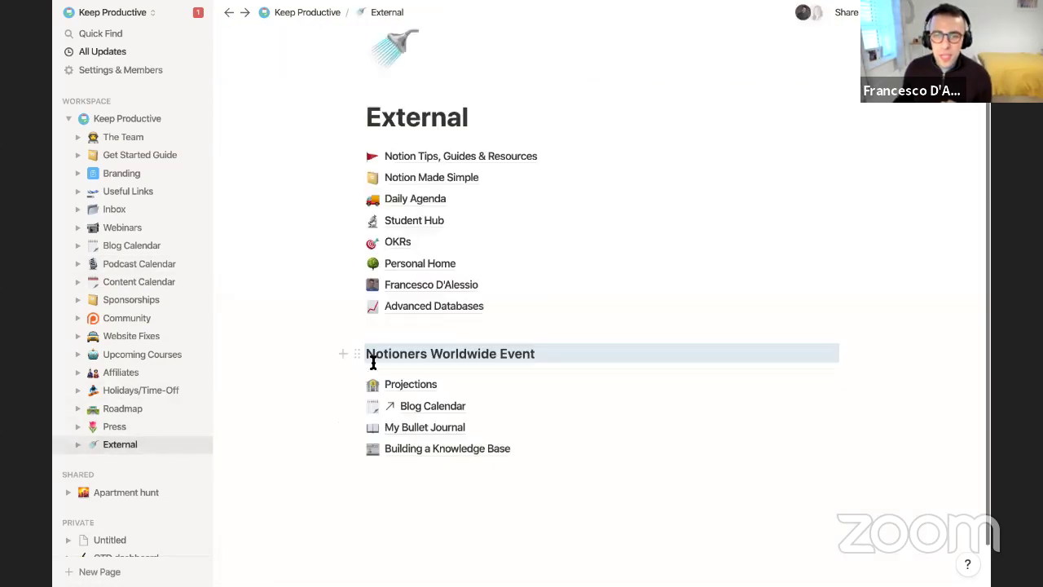
click(422, 296)
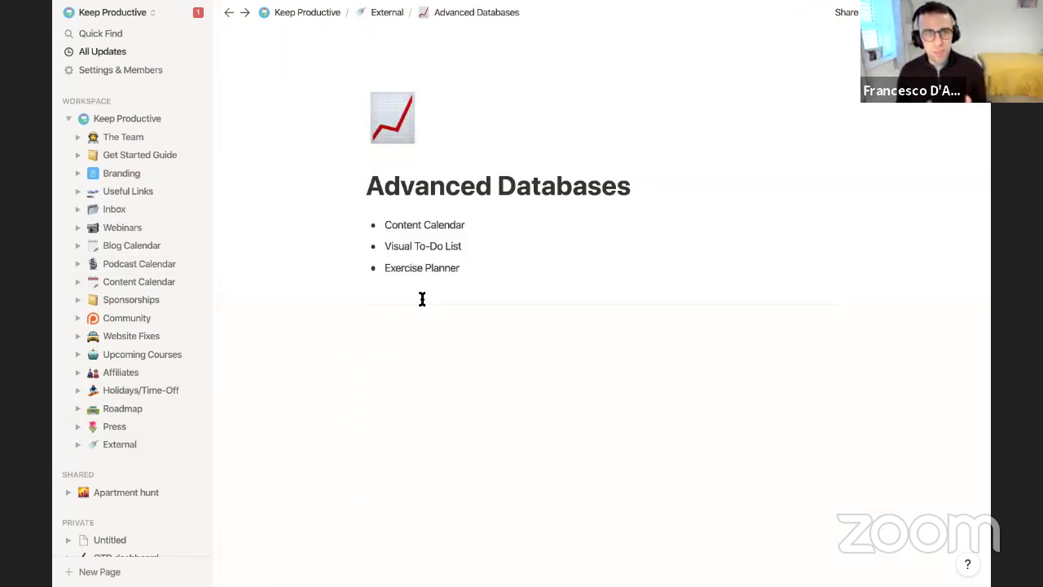
click(180, 16)
click(347, 330)
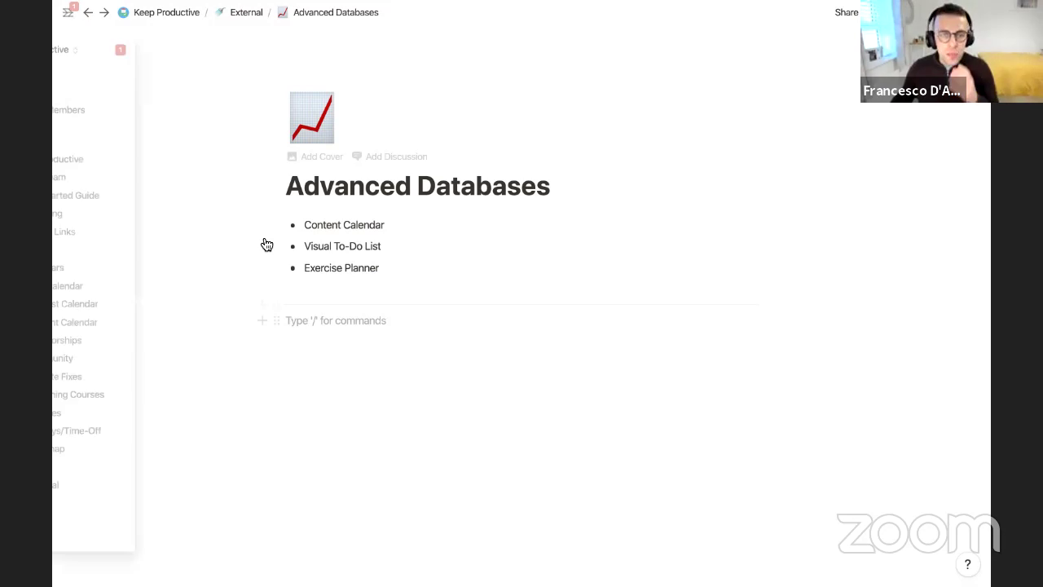
click(68, 13)
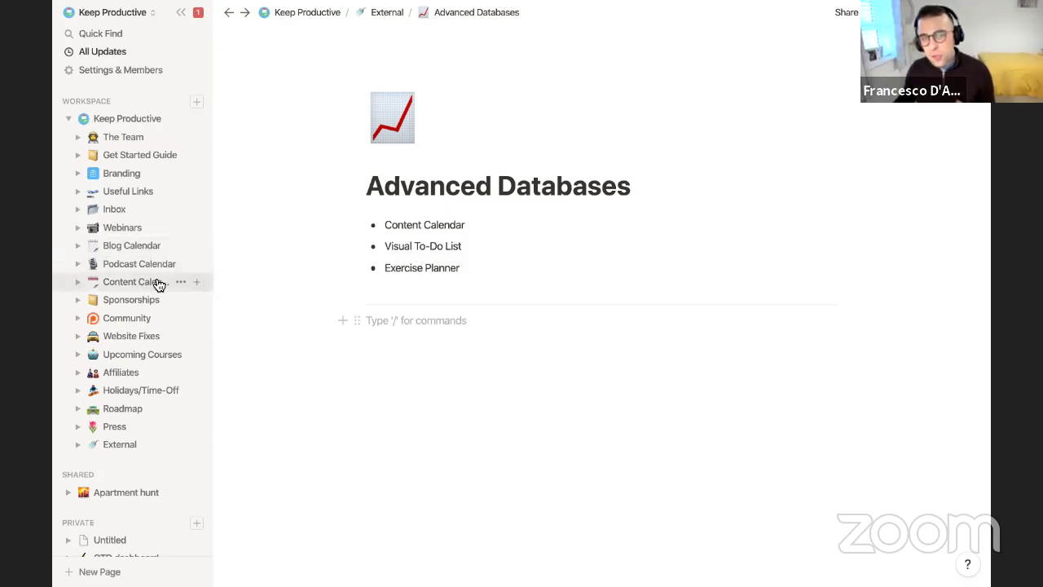
click(149, 287)
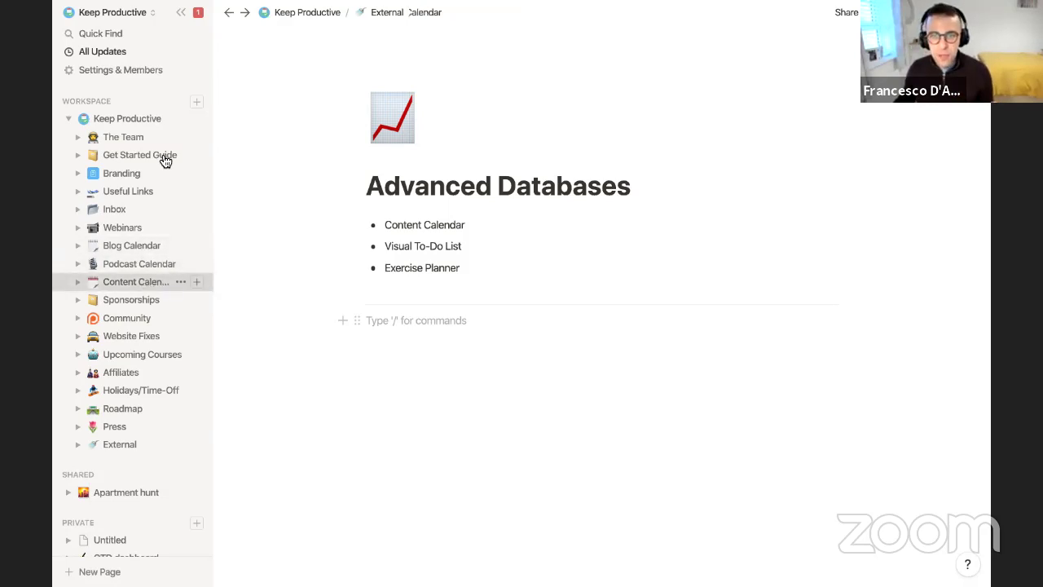
click(229, 14)
Create a sub-page titled "Content Calendar" below the divider on the Advanced Databases page.
click(411, 325)
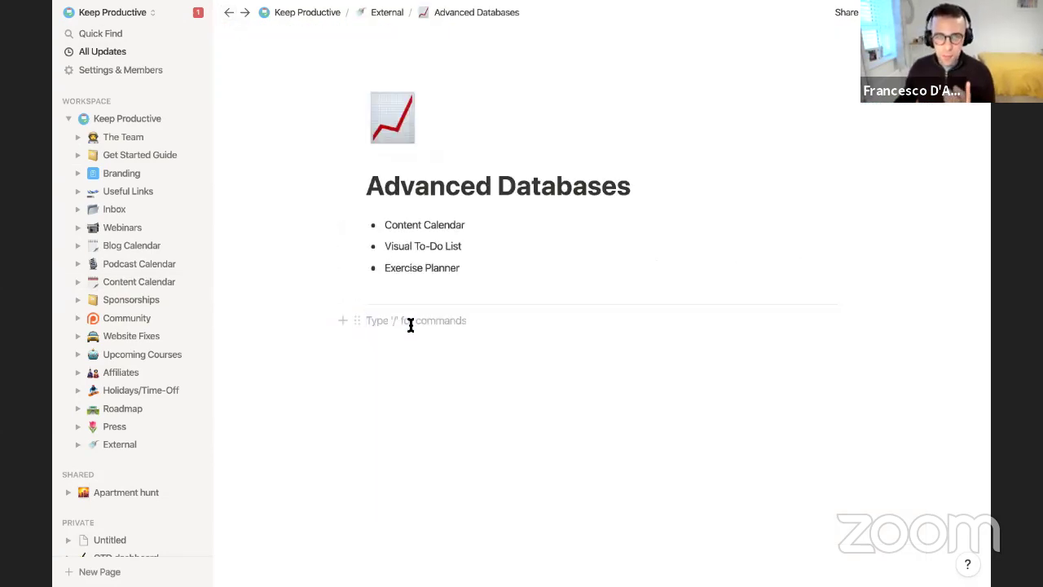
text(/pa)
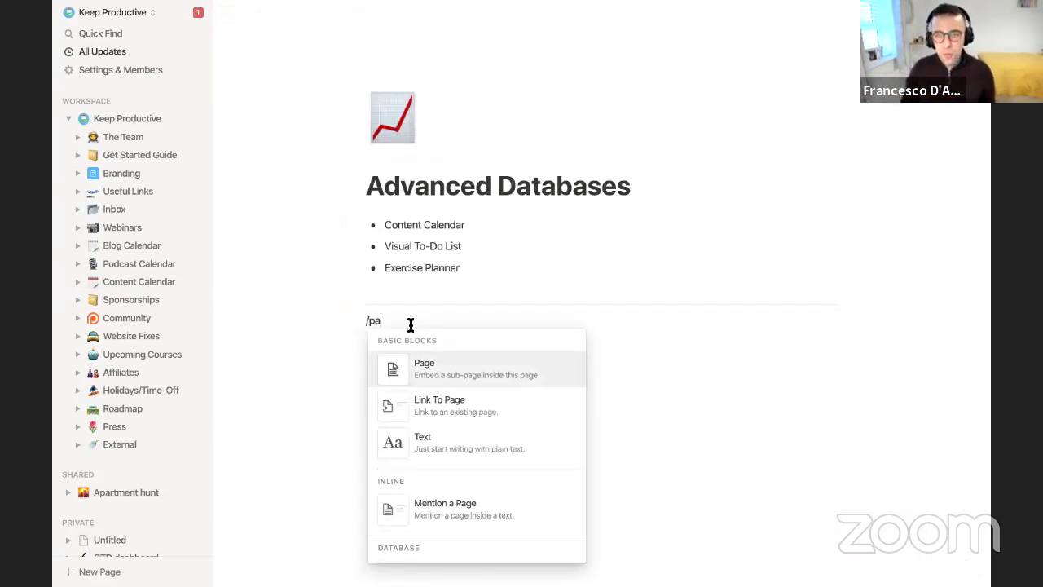
key(Return)
text(Co)
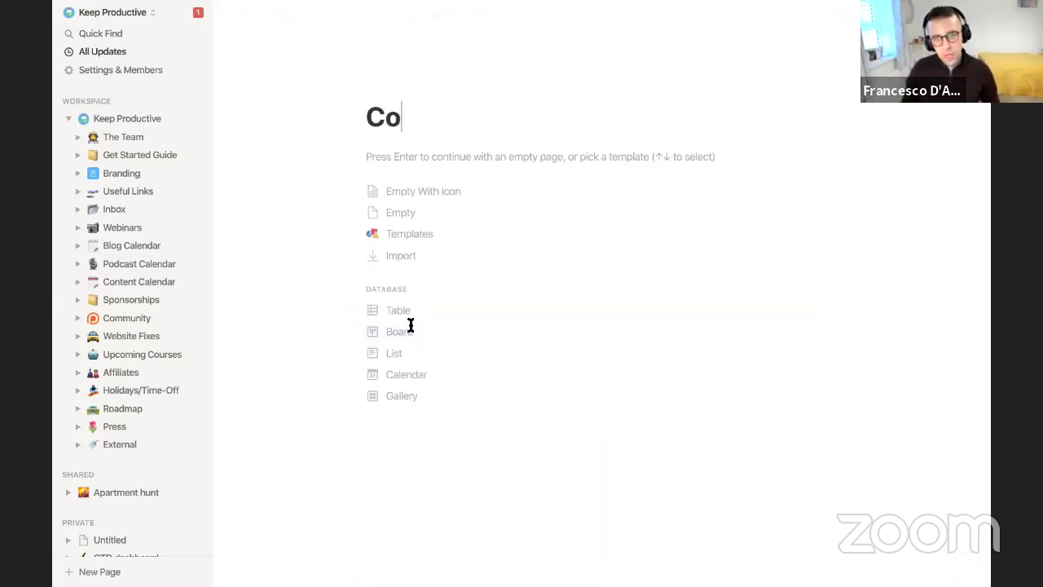
text(ntent Calendar)
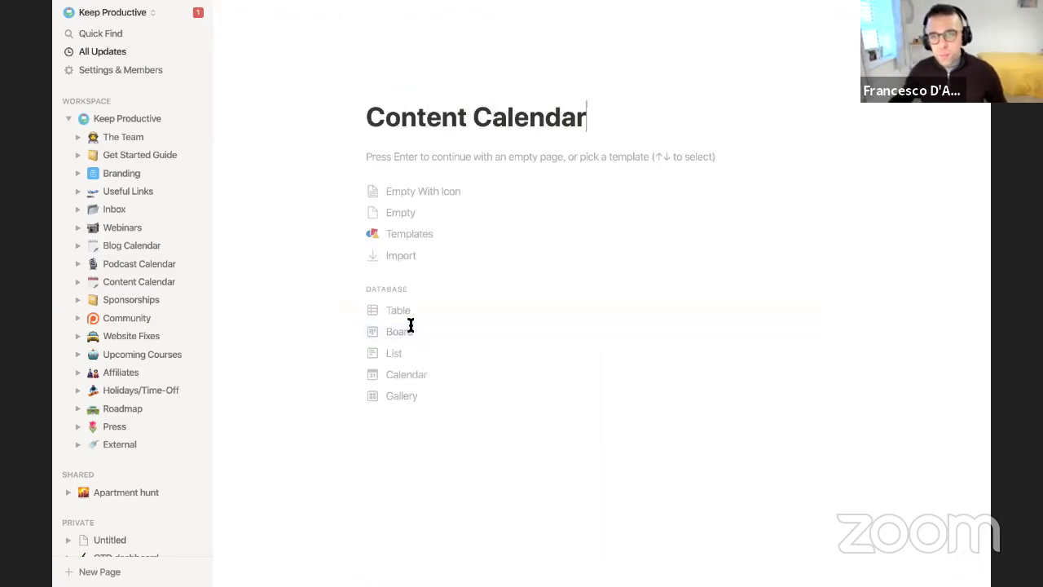
Add an icon to the new Content Calendar page and set it to the tear-off calendar emoji.
click(398, 88)
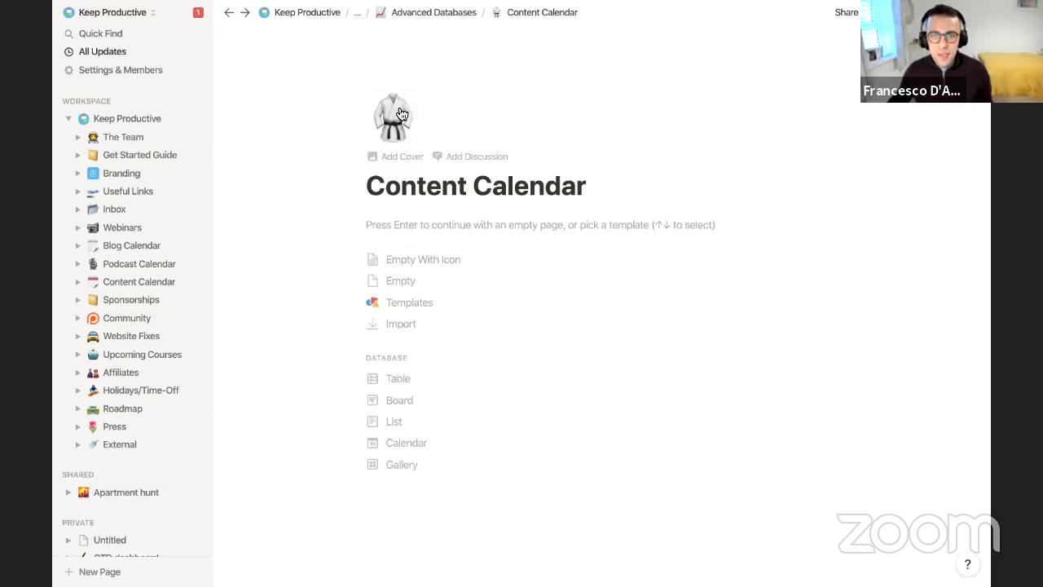
click(397, 114)
click(452, 240)
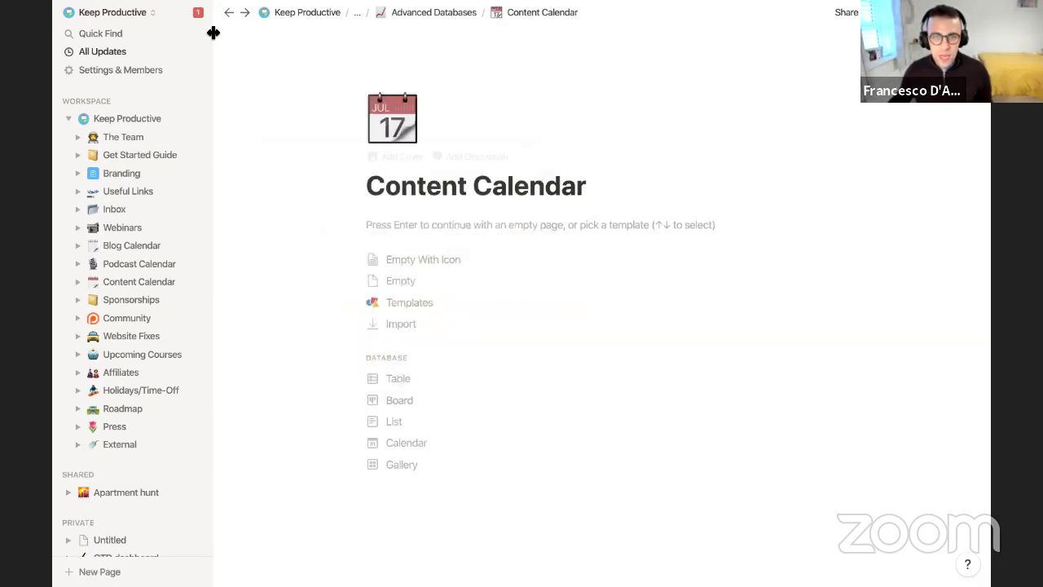
Collapse the sidebar and extend the page title to "Content Calendar (NMS)".
click(190, 22)
click(549, 194)
text((NMS))
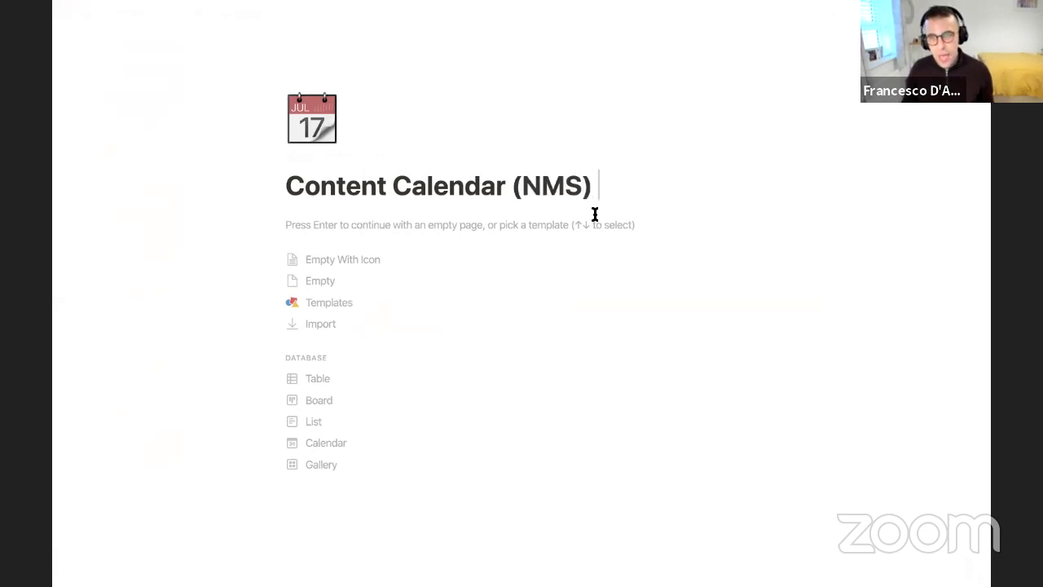
key(Return)
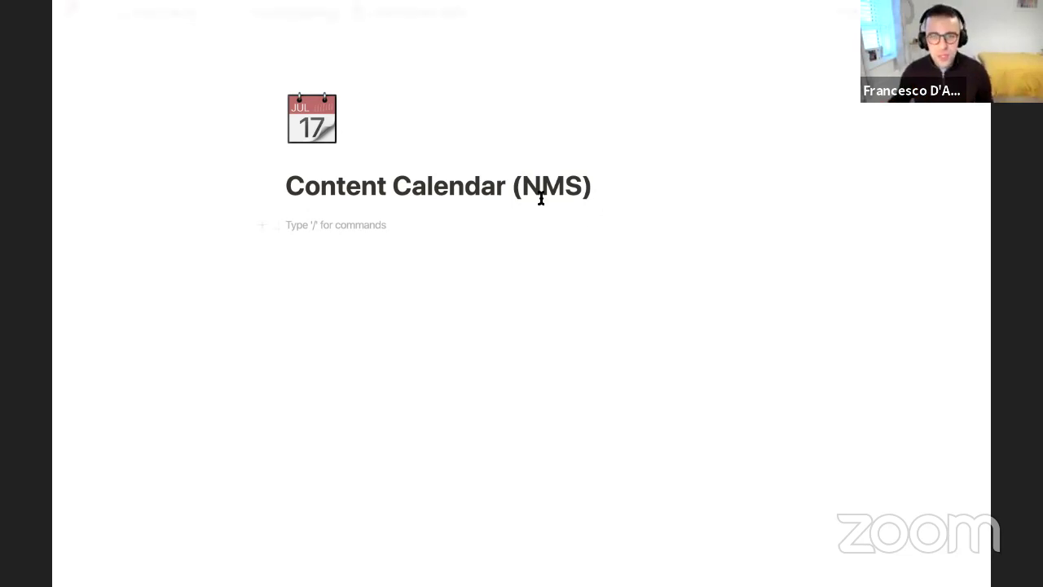
key(BackSpace)
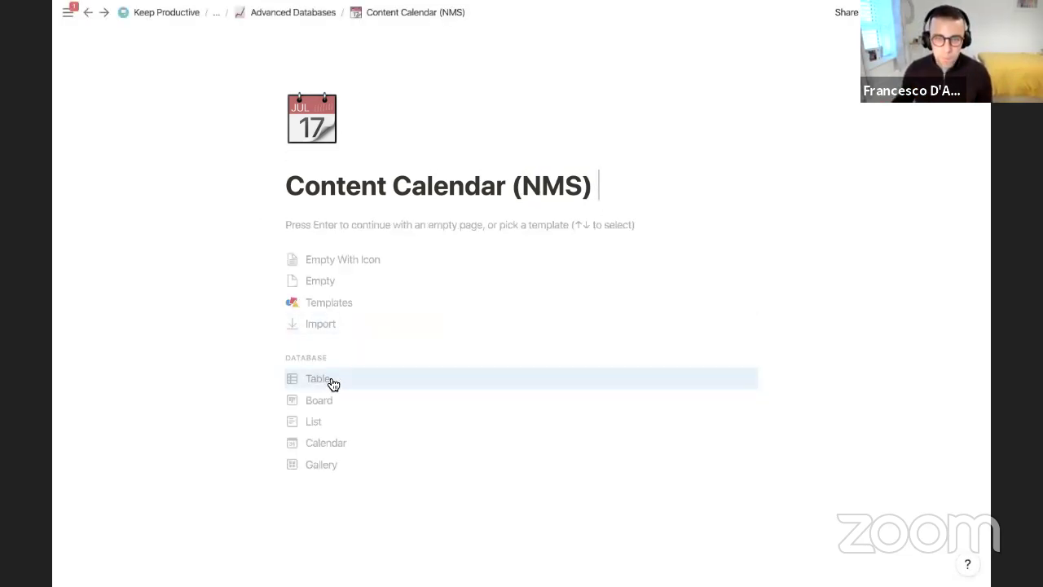
scroll(333, 384, down, 1)
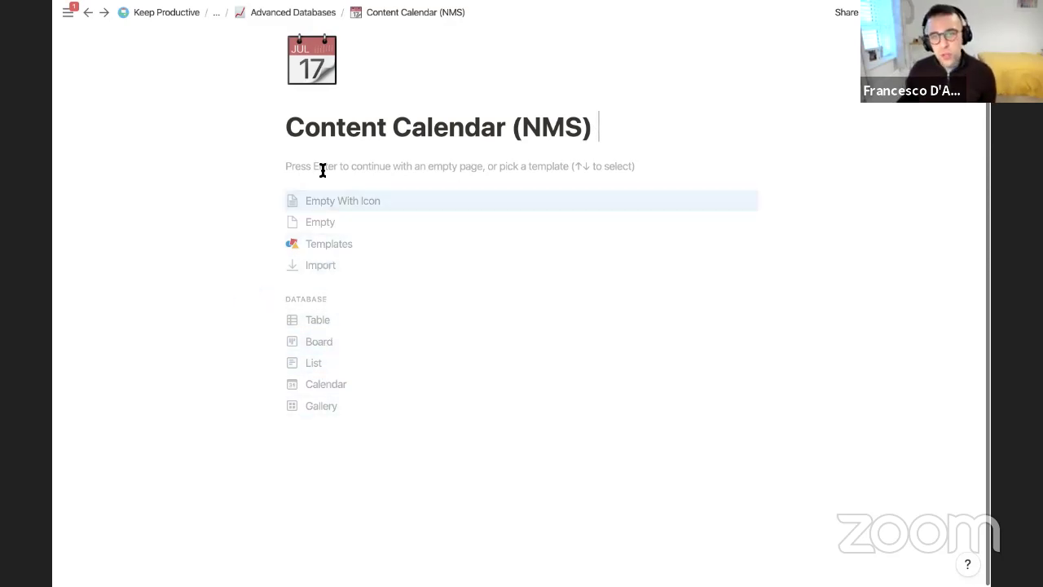
key(Return)
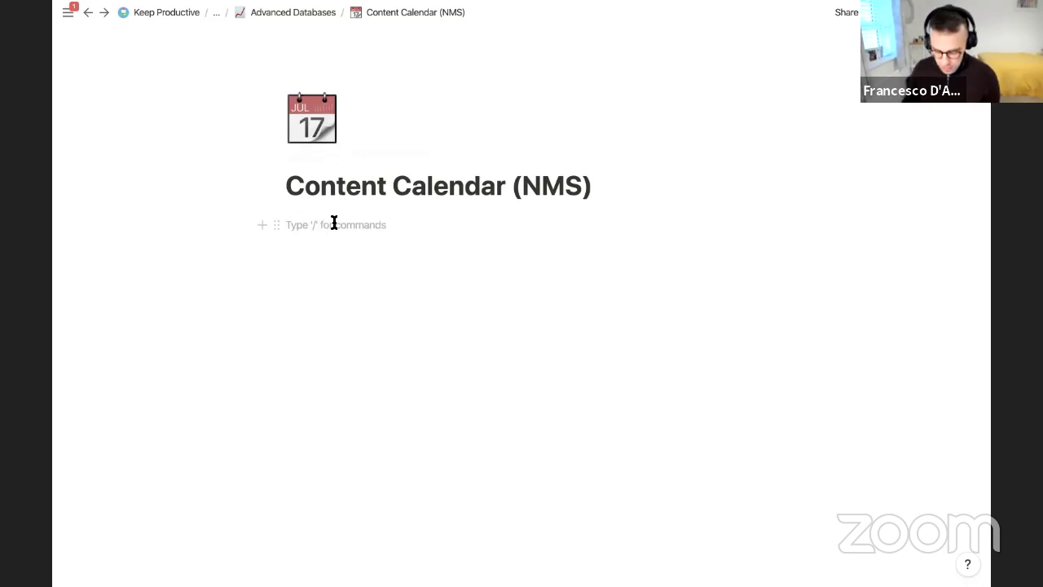
key(BackSpace)
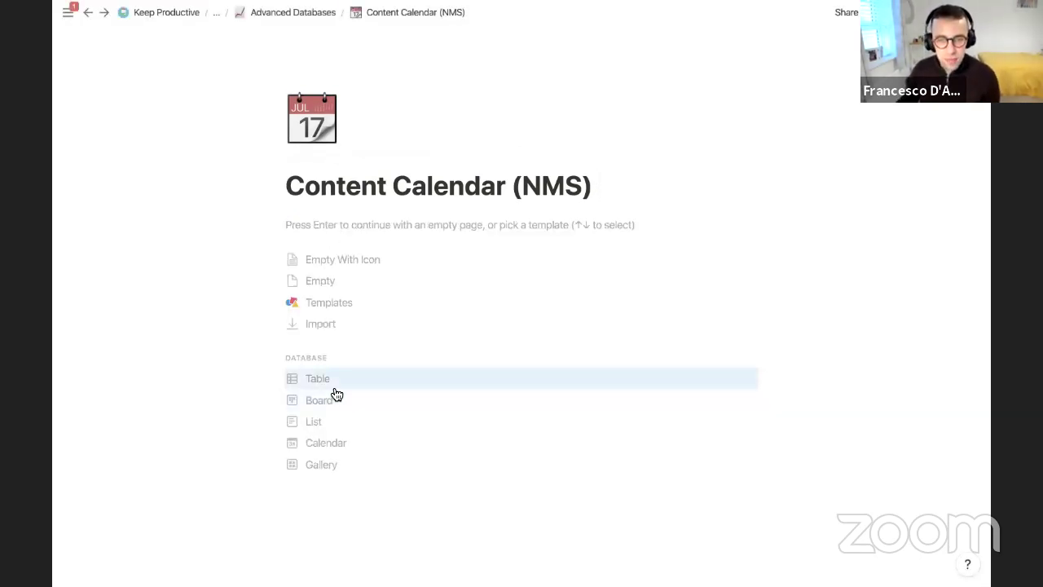
Turn the new Content Calendar (NMS) page into a Calendar database.
scroll(337, 396, down, 1)
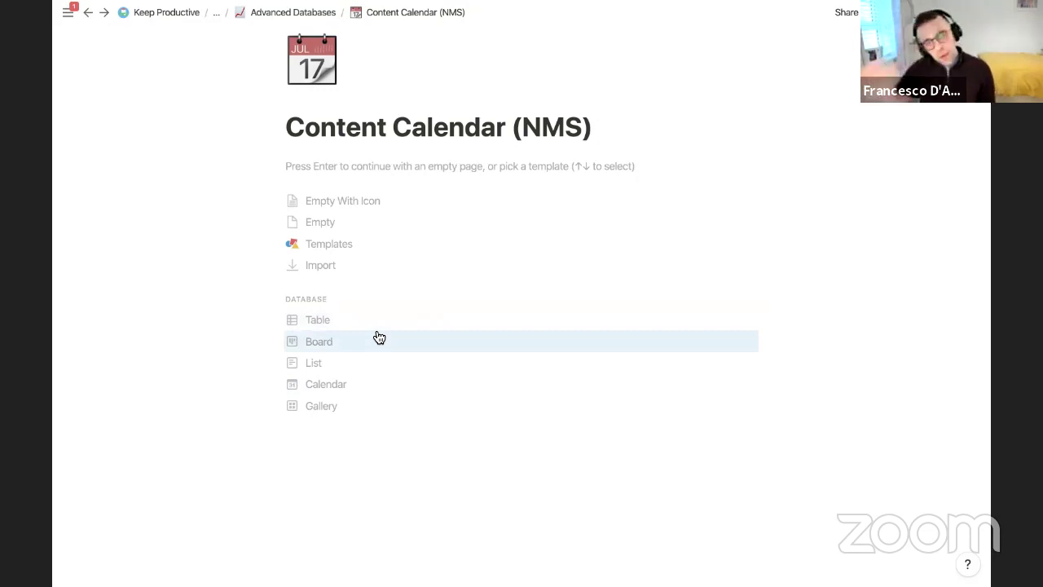
click(366, 388)
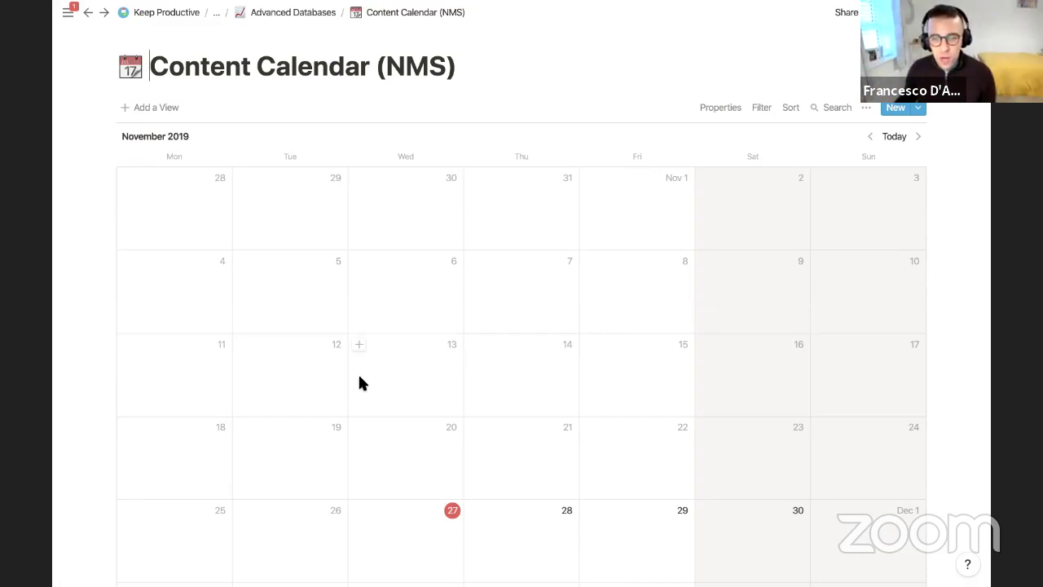
Create a calendar entry on November 29, 2019 titled "iOS Reminders Video" and add an icon to it.
scroll(366, 386, down, 2)
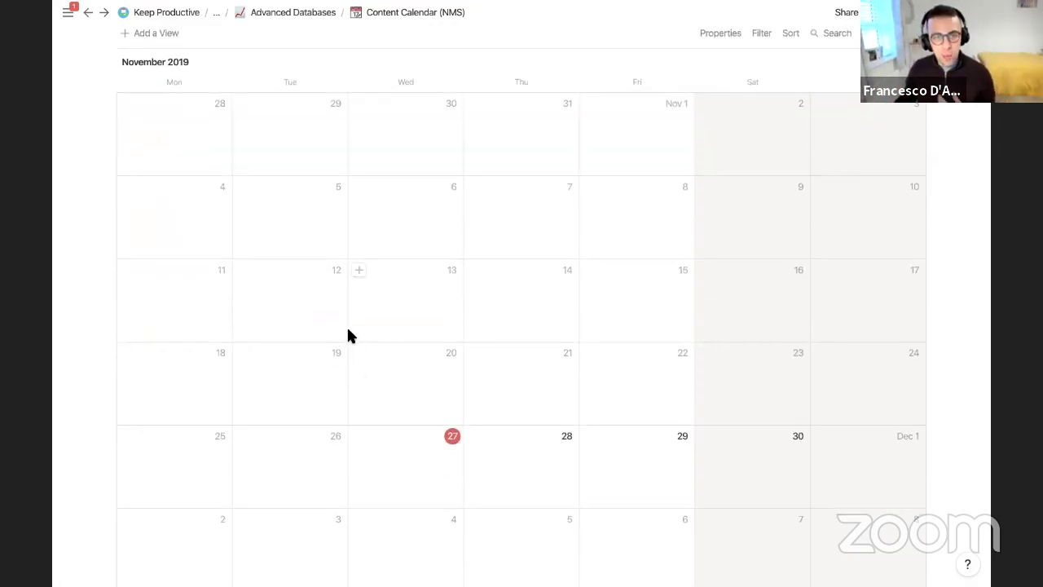
scroll(346, 333, up, 2)
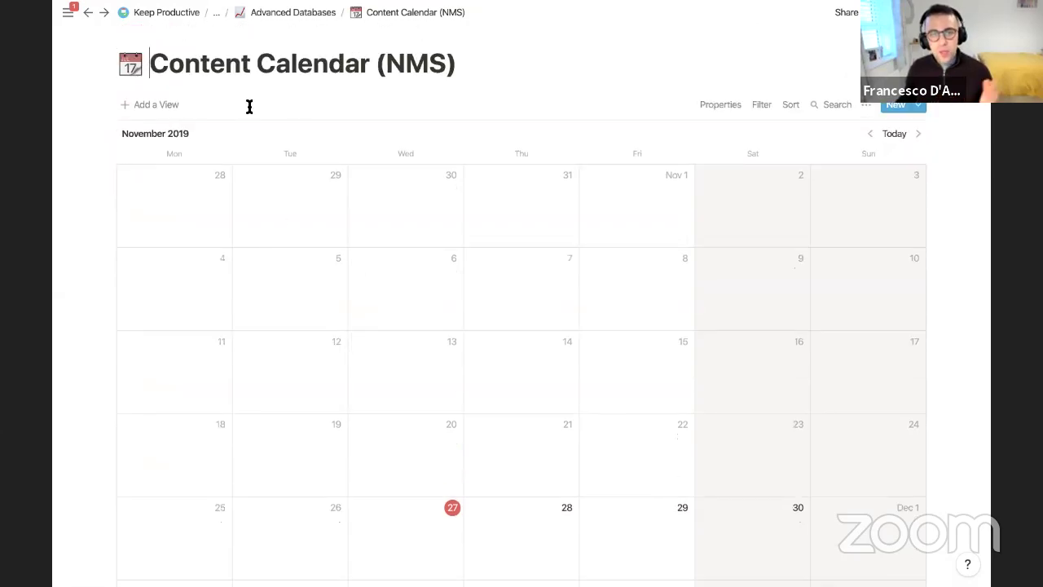
scroll(425, 239, down, 3)
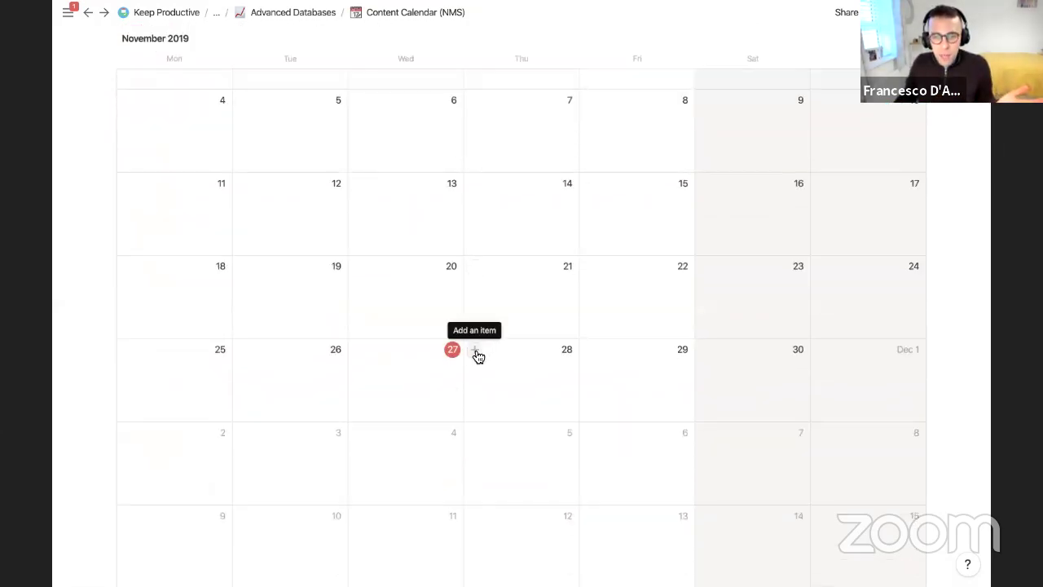
click(592, 353)
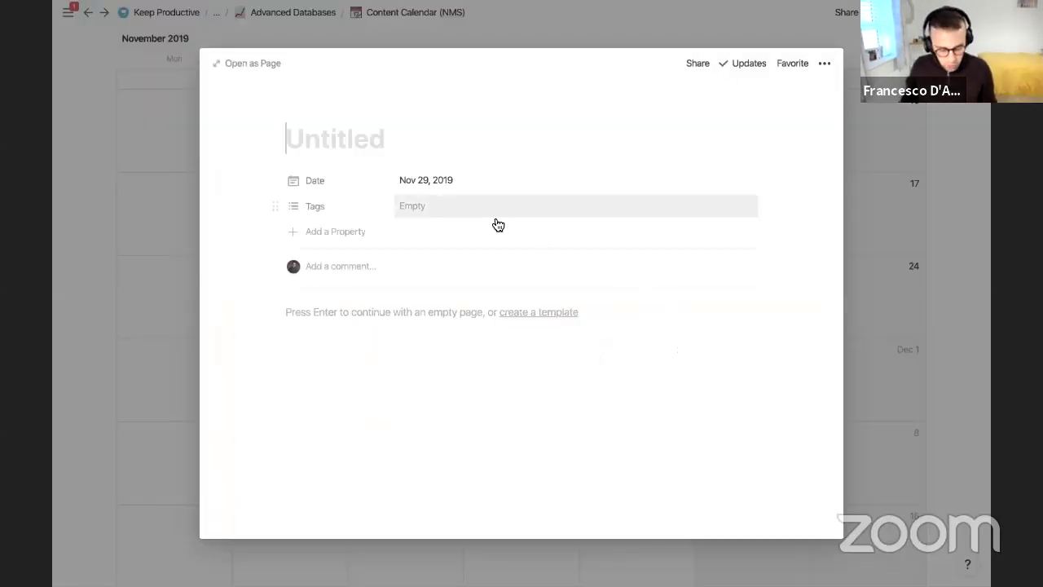
text(i)
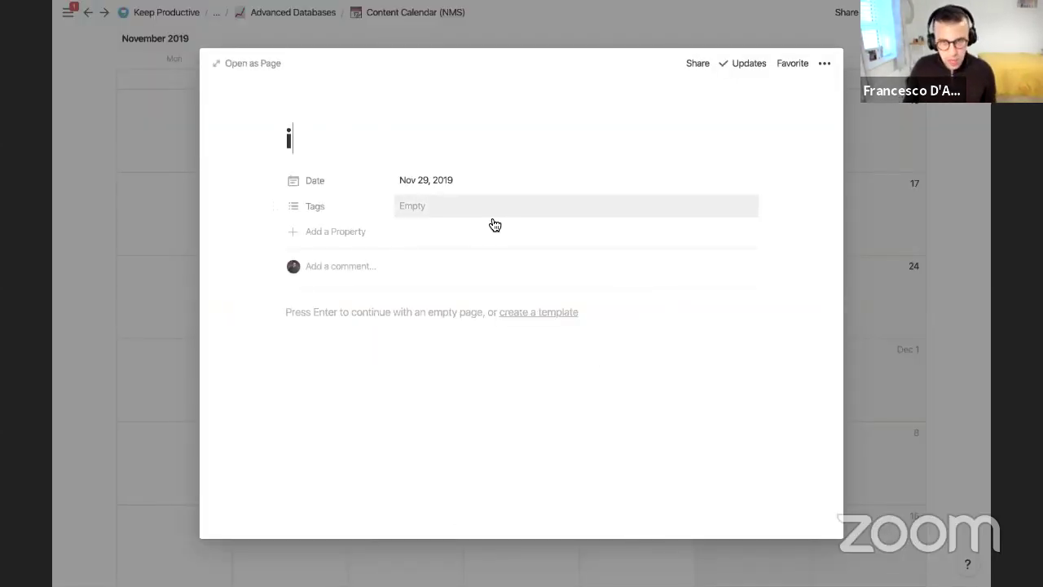
text(OS Reminders Video)
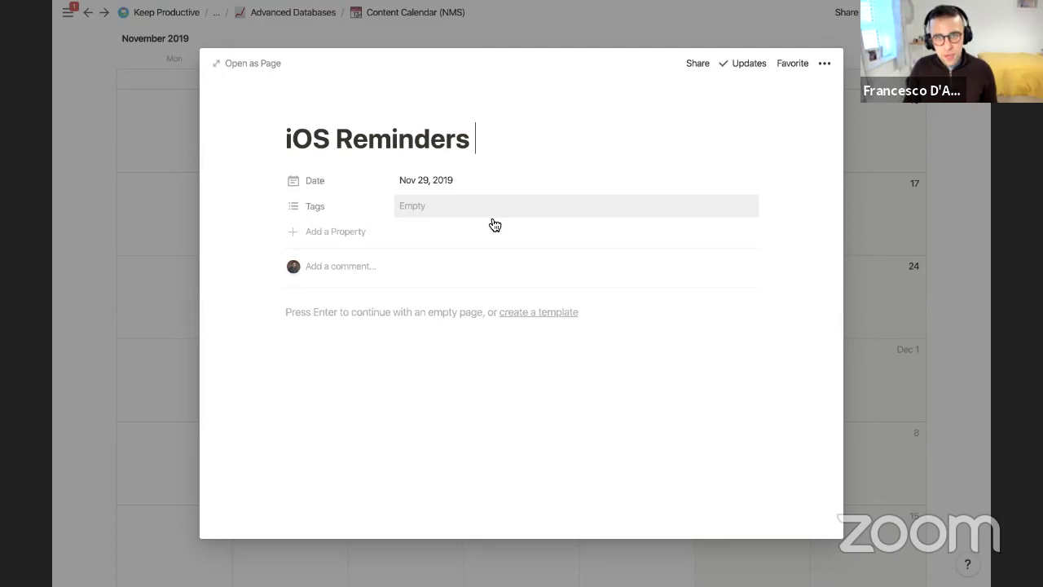
click(325, 114)
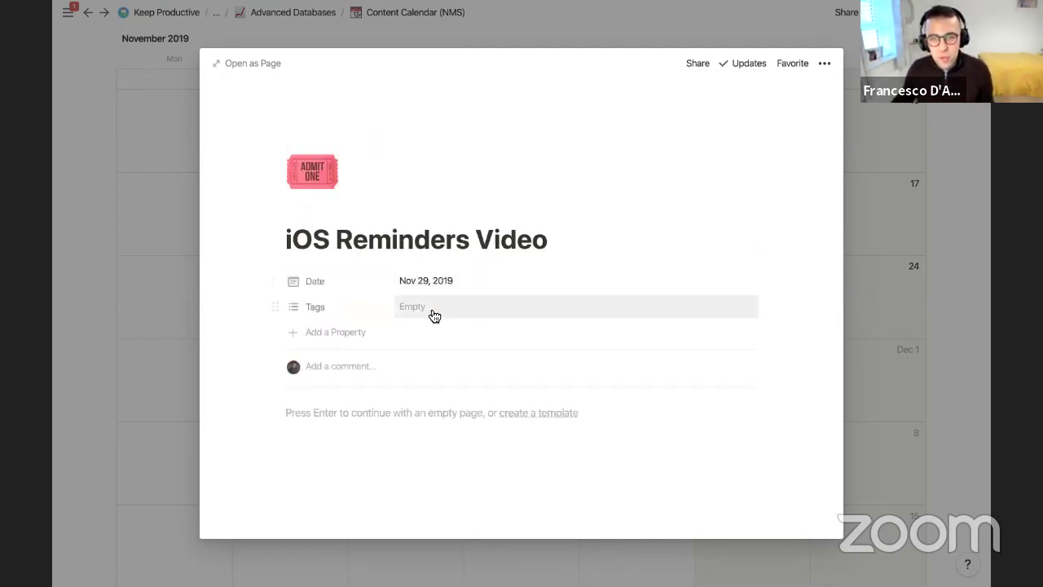
Rename the entry's Date property to "Release Date" and its Tags property to "Platform".
scroll(386, 279, down, 2)
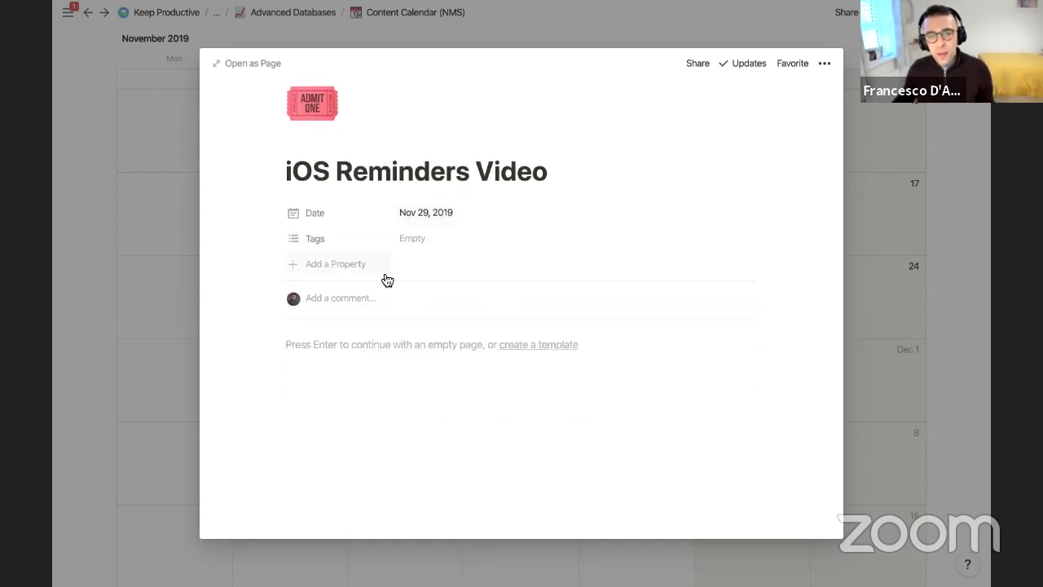
click(345, 245)
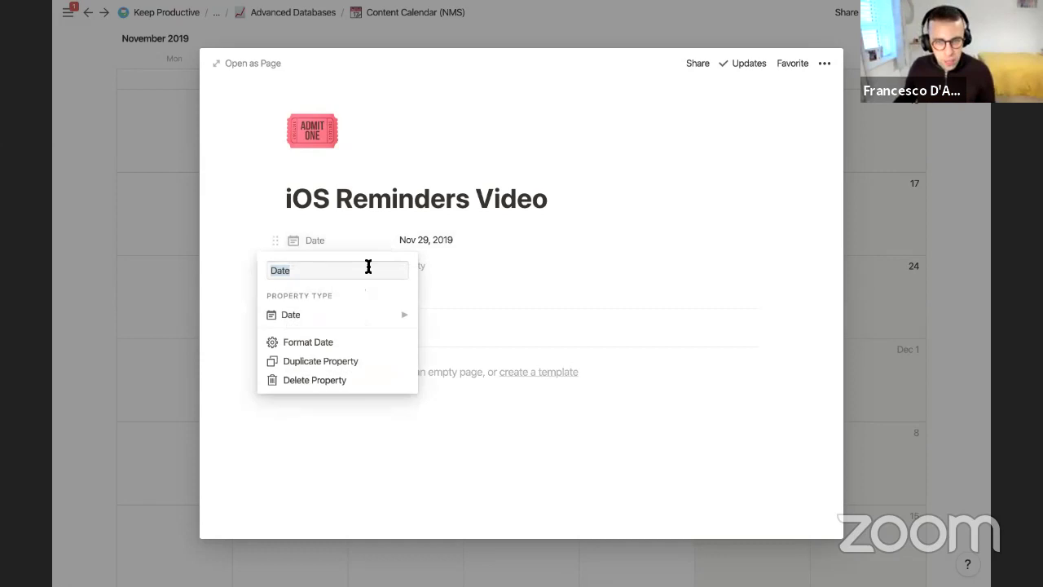
text(Release Dat)
key(Return)
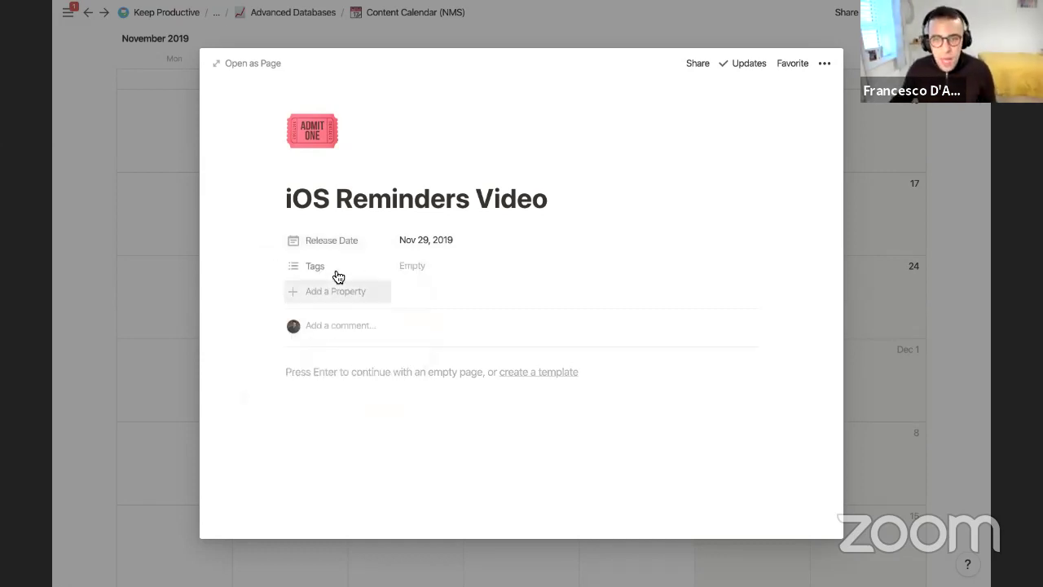
click(332, 273)
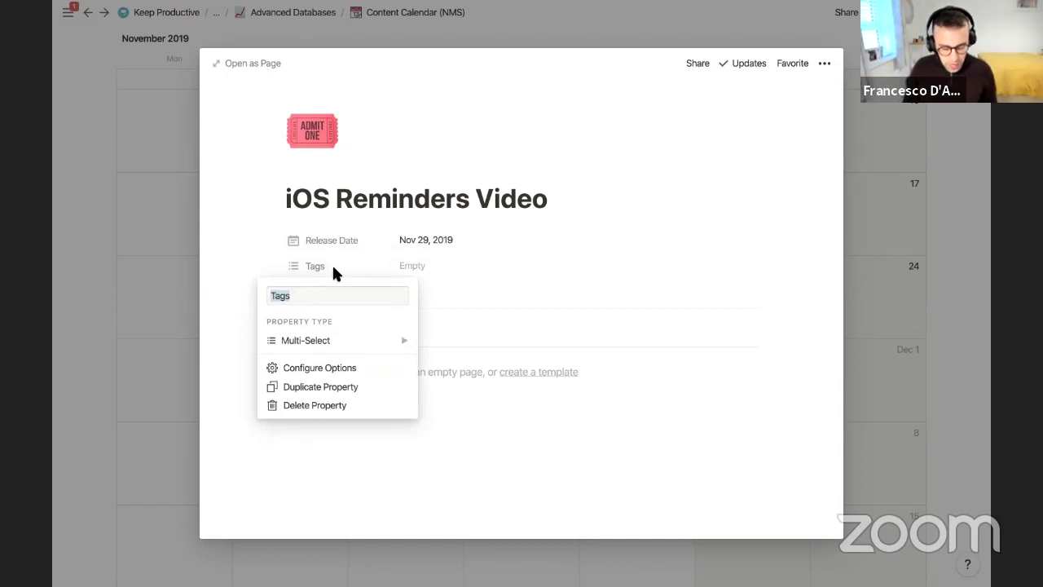
text(Platform)
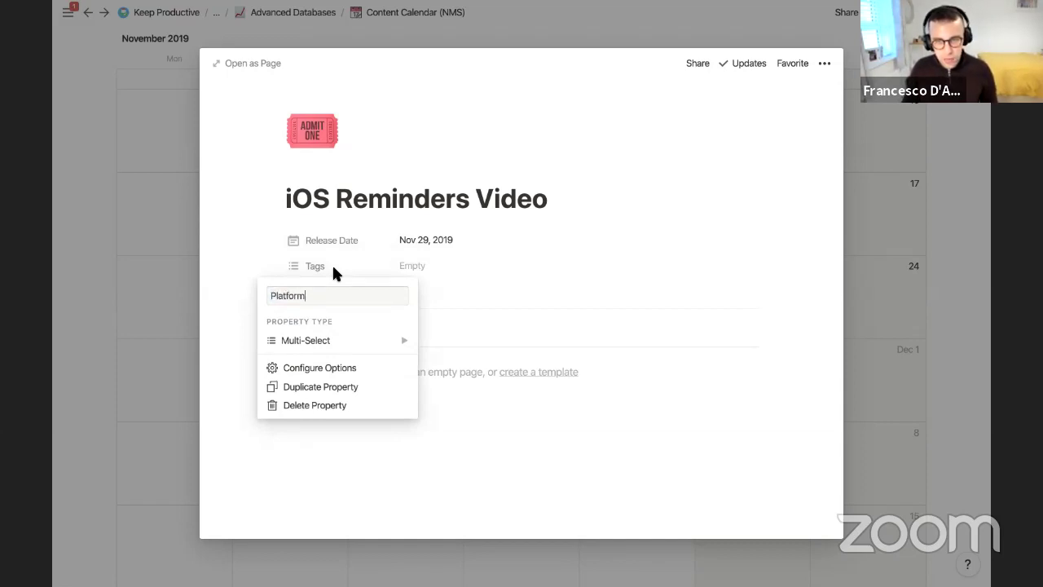
key(Return)
Create a "YouTube" option in the Platform property and assign it to the iOS Reminders Video entry.
click(436, 241)
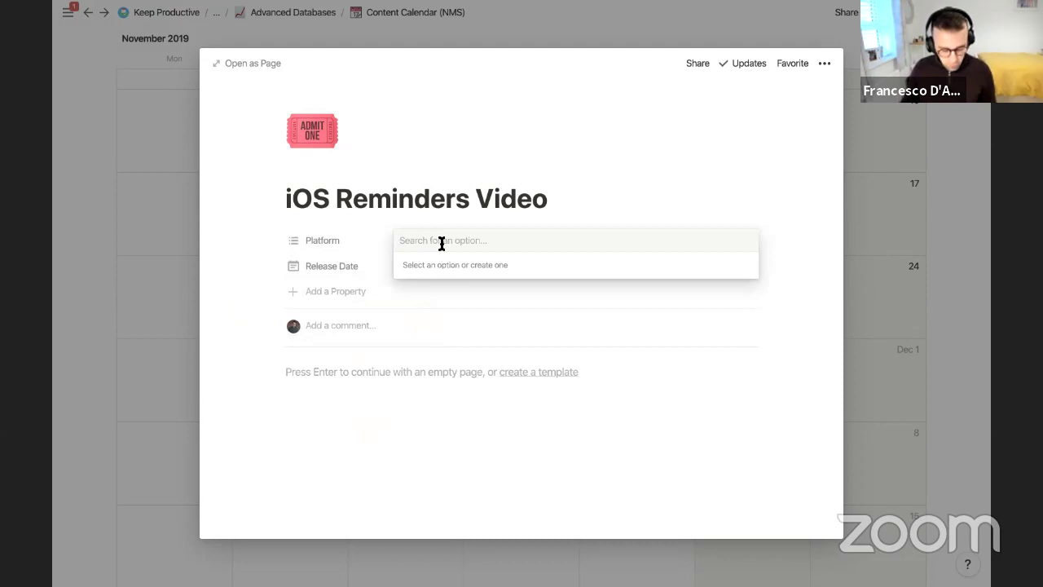
text(YouTube)
key(Return)
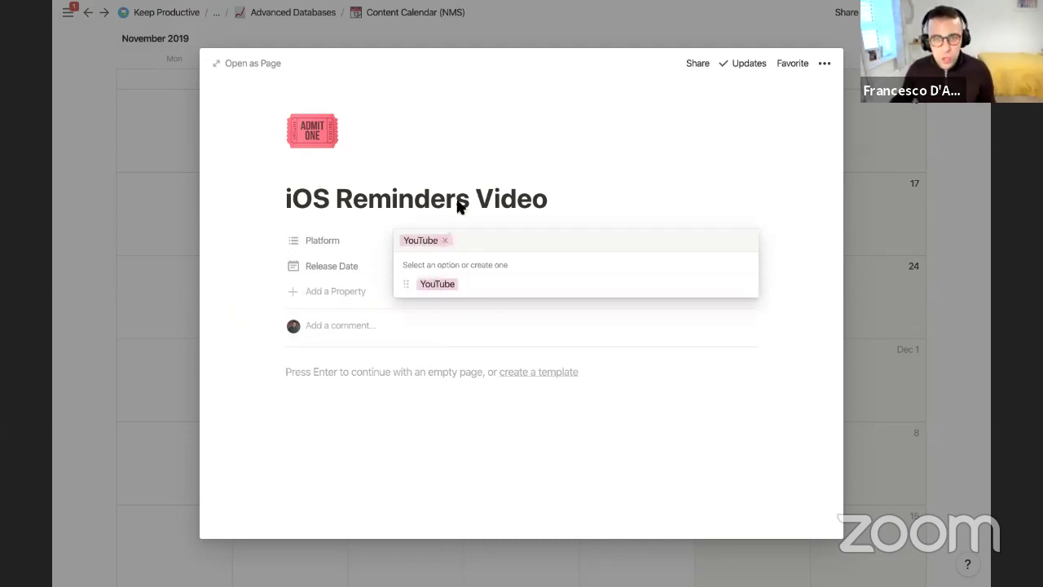
key(Escape)
Add a Multi-Select property named "Guest", leave its value empty, and close the iOS Reminders Video entry.
click(335, 291)
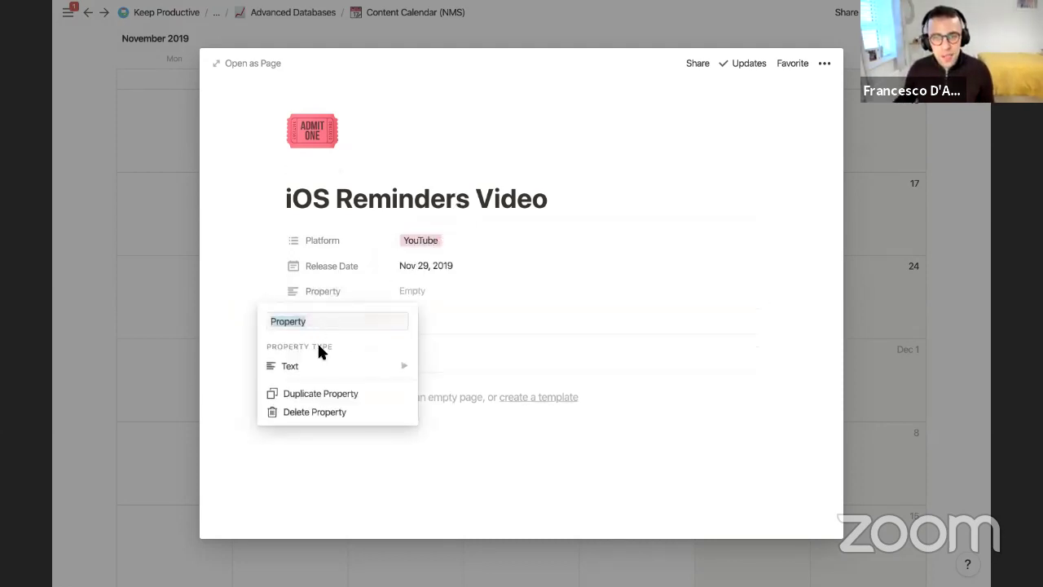
click(321, 365)
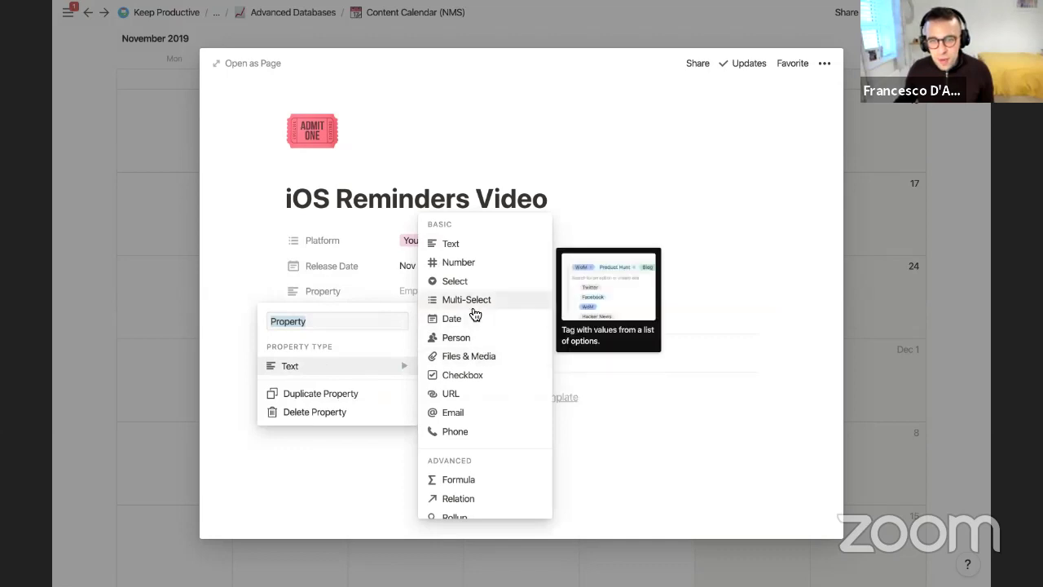
click(468, 299)
click(345, 287)
text(Guest)
key(Return)
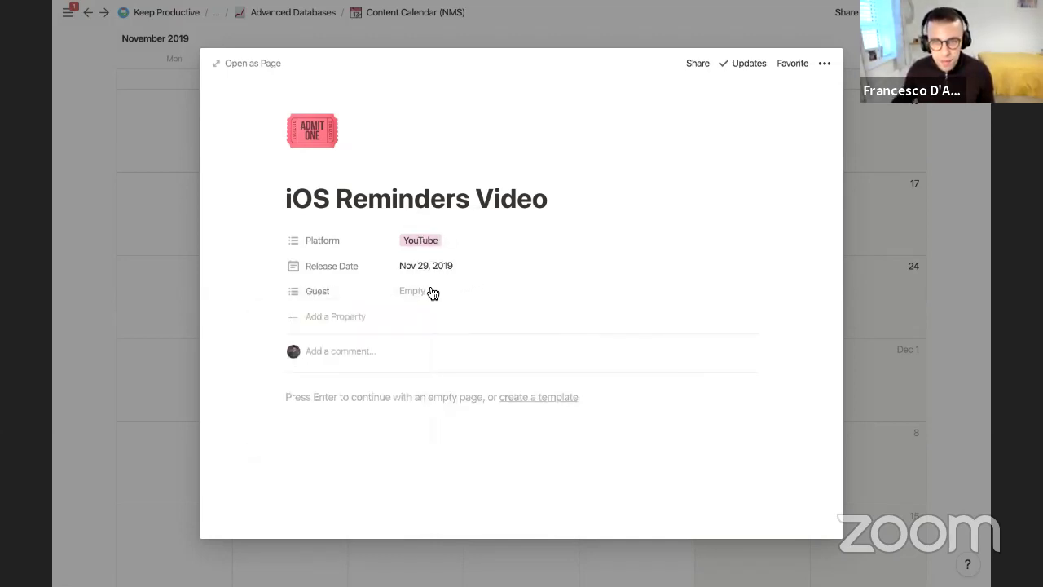
click(433, 292)
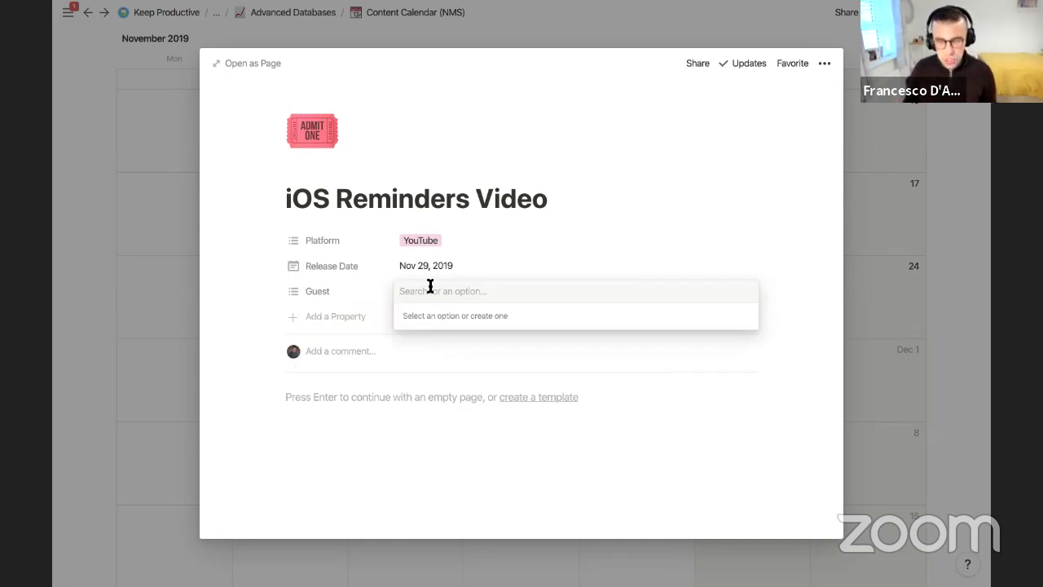
click(469, 214)
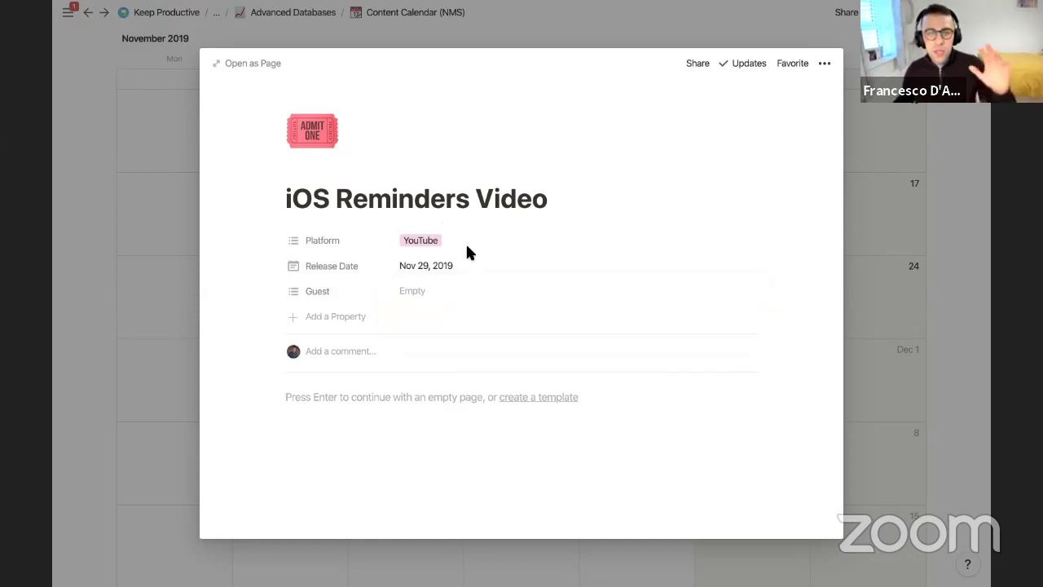
scroll(461, 282, up, 1)
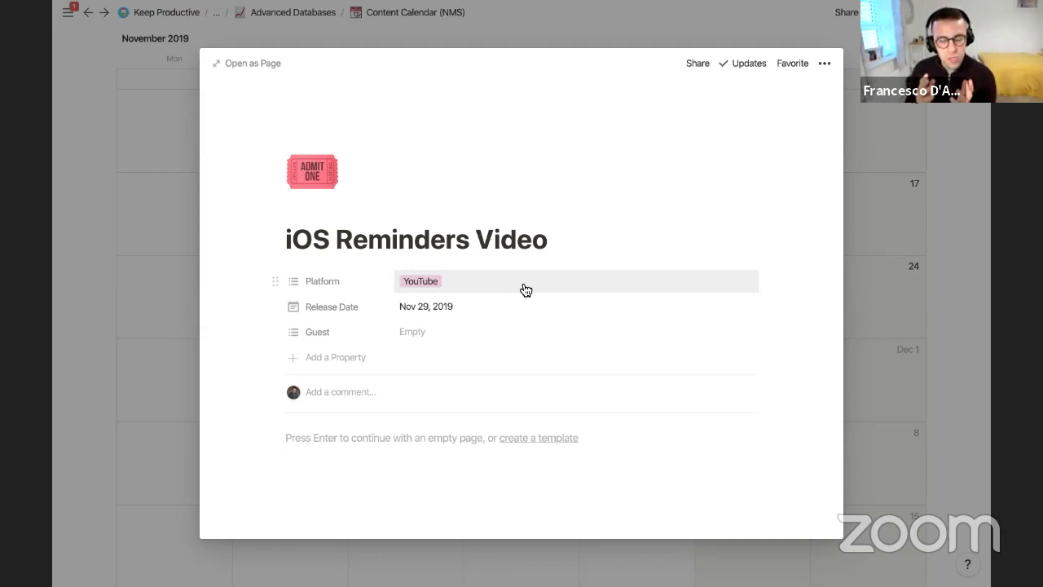
click(869, 185)
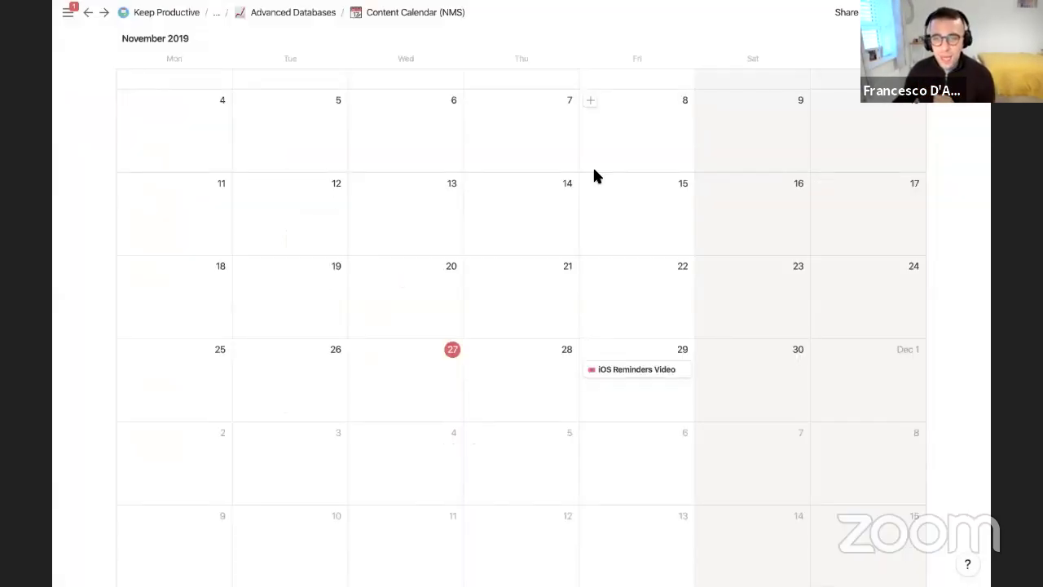
Show the Release Date, Platform and Guest properties on the calendar cards.
scroll(589, 291, up, 3)
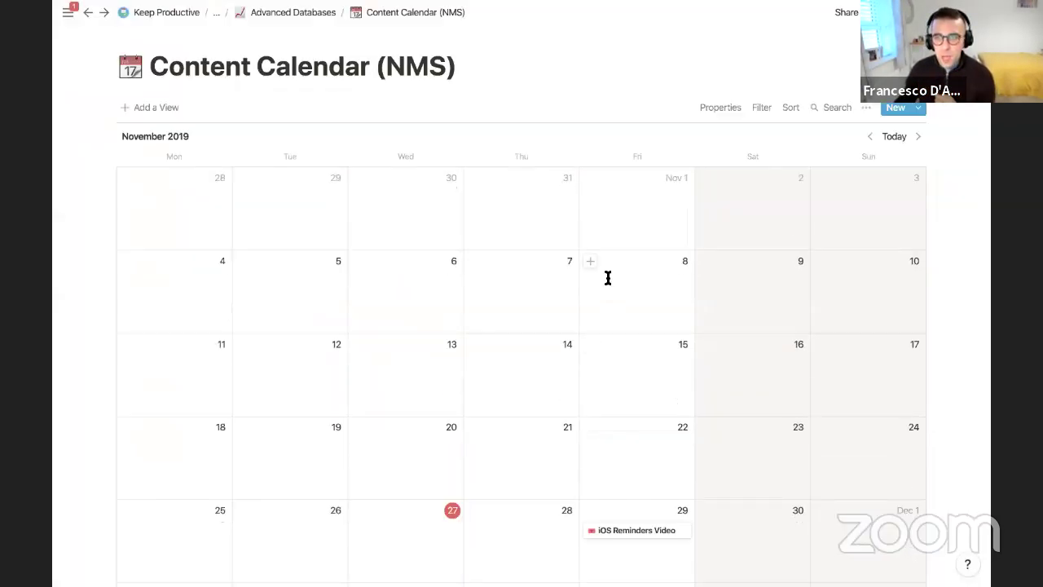
click(724, 114)
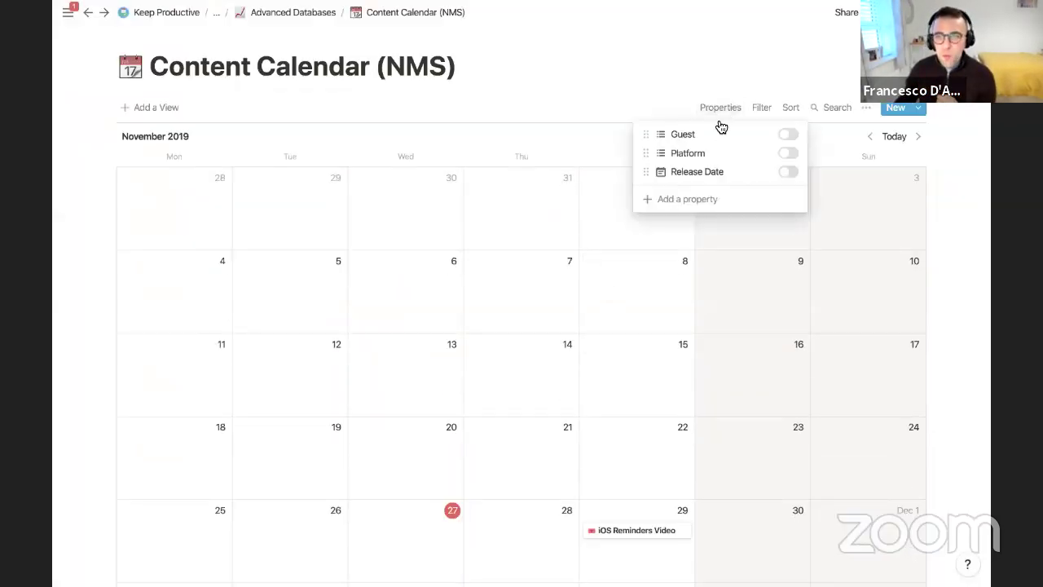
click(789, 174)
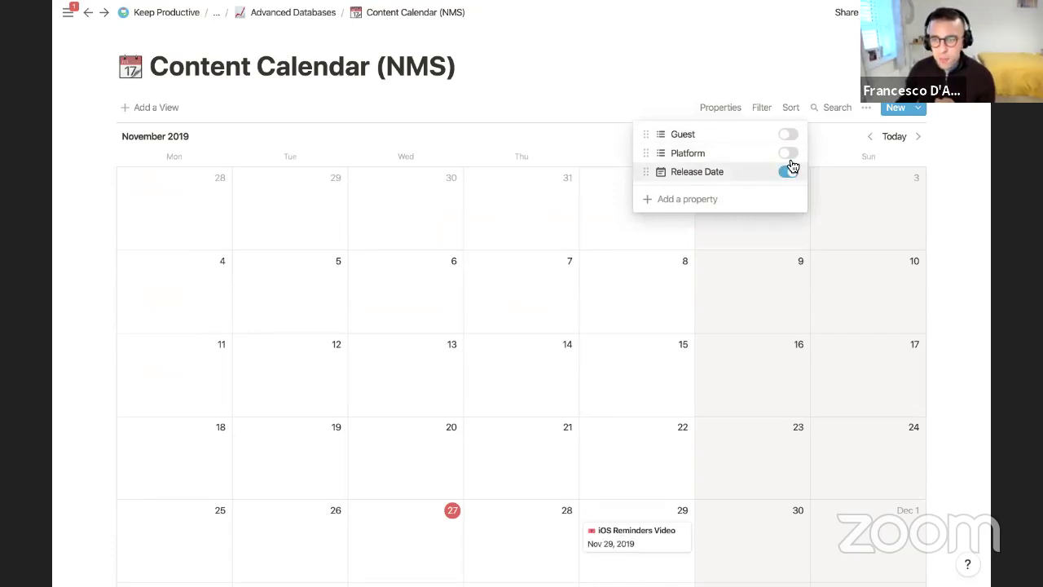
click(790, 154)
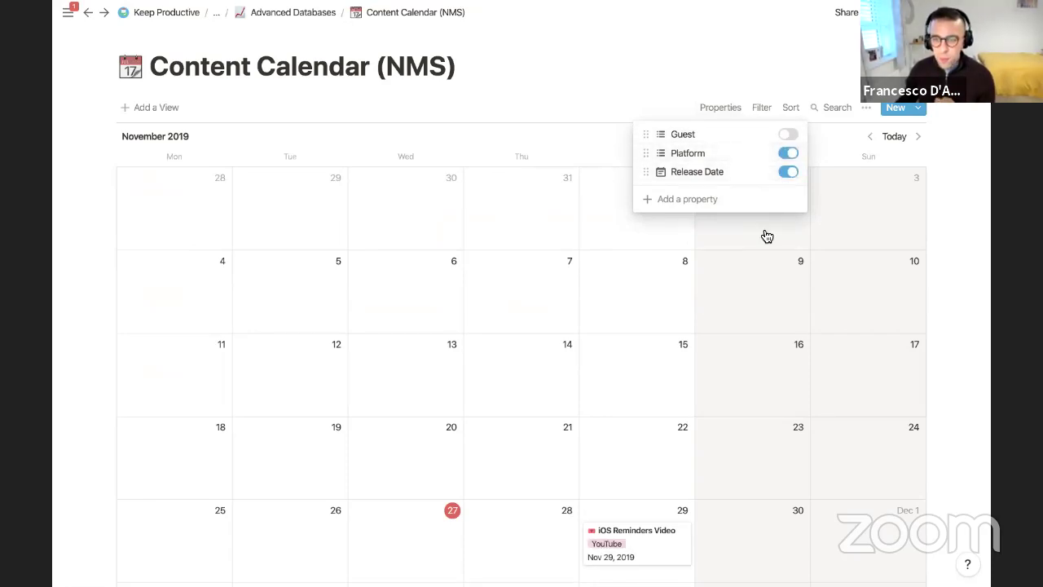
click(787, 134)
click(602, 106)
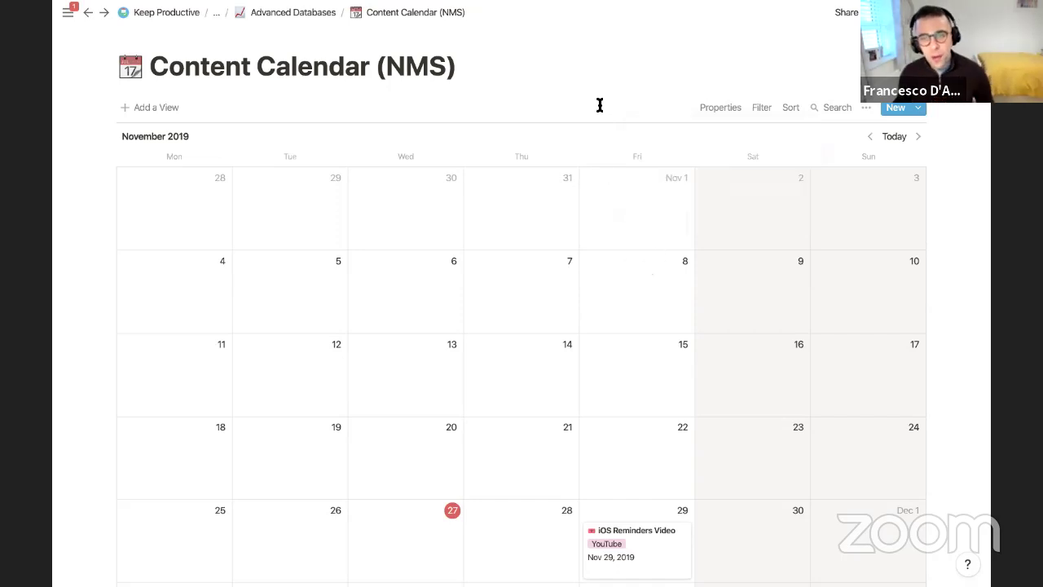
Create a calendar entry on November 30, 2019 titled "5 GTD Takeaways".
scroll(562, 182, down, 3)
drag(676, 358, 666, 378)
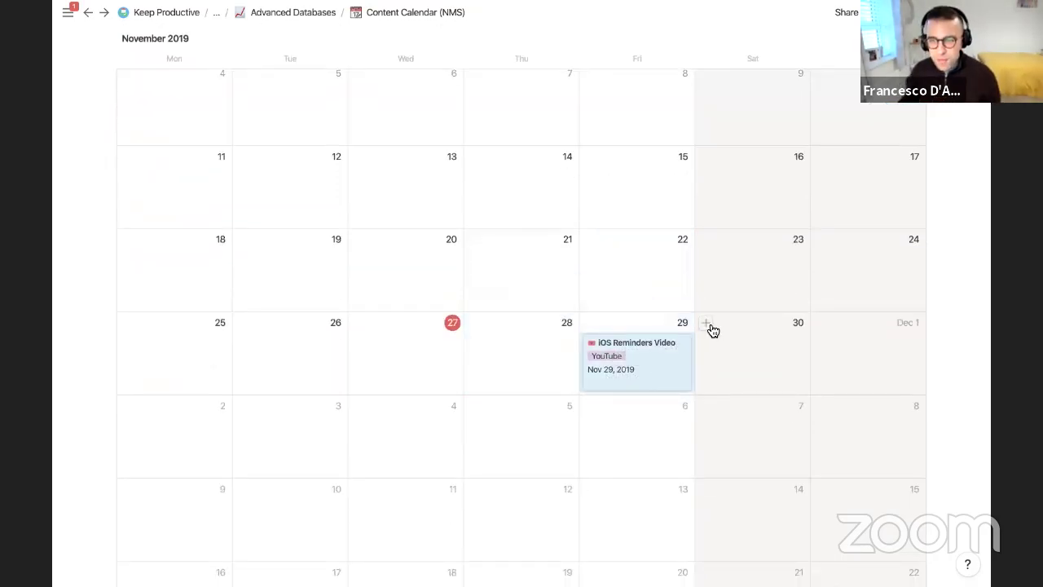
click(710, 325)
text(5 GTD T)
key(BackSpace)
key(BackSpace)
text(TD Tak)
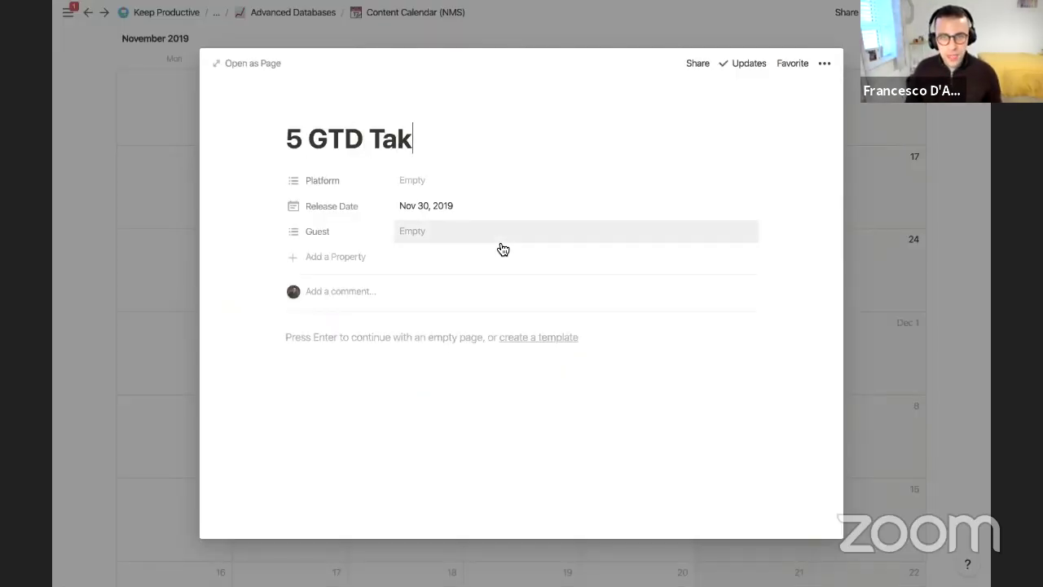
text(eawaus)
key(BackSpace)
key(BackSpace)
text(ys)
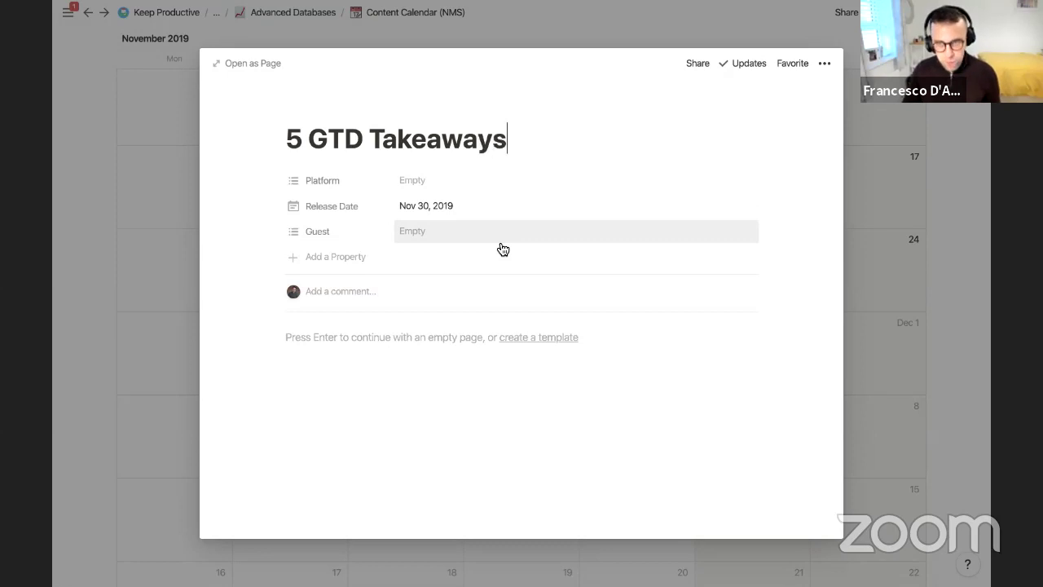
Set the 5 GTD Takeaways entry's Platform to YouTube, add an icon, and close the entry.
click(408, 180)
click(440, 222)
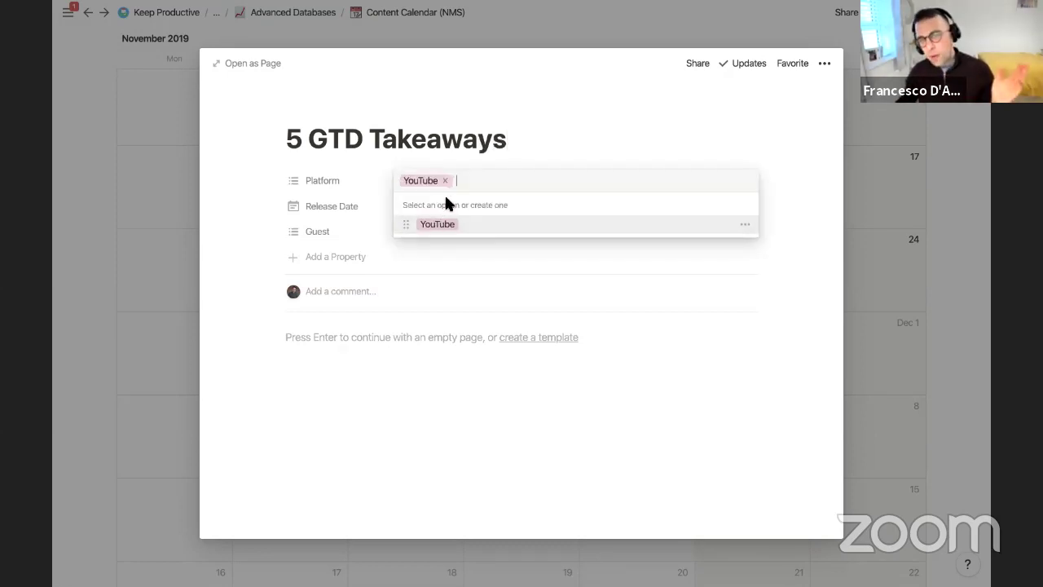
click(490, 138)
click(307, 112)
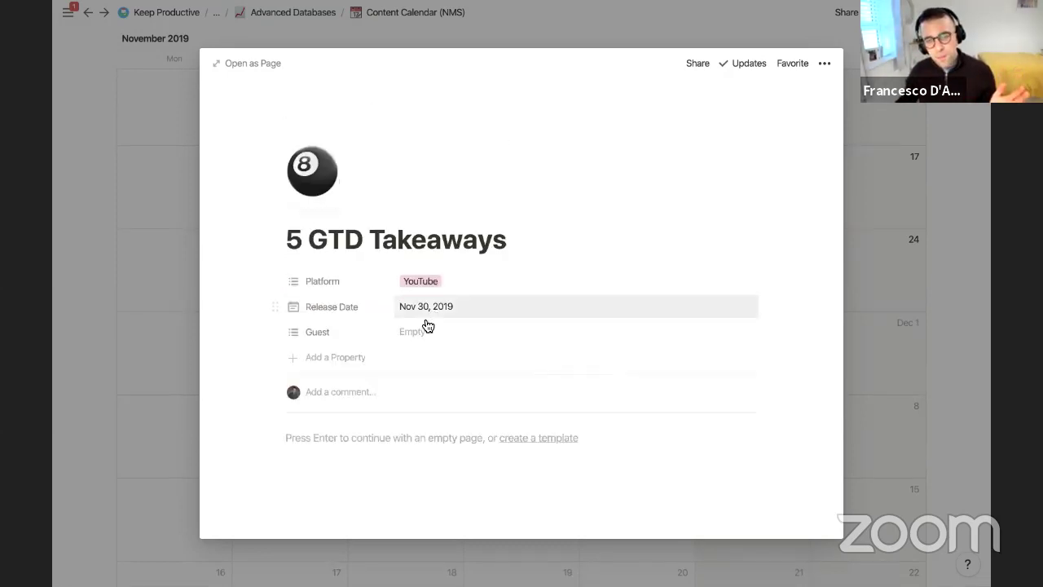
click(888, 213)
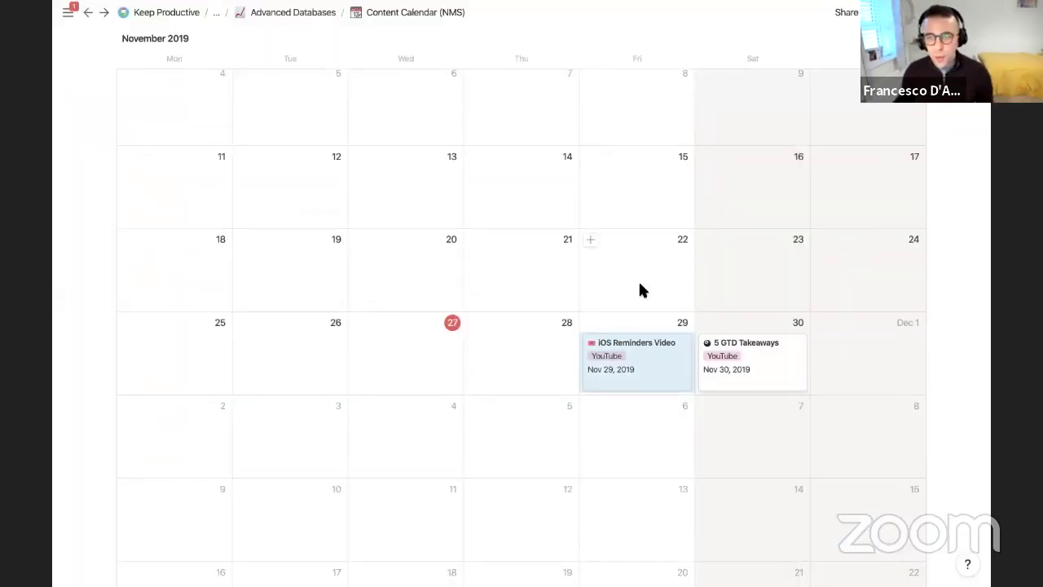
Create a calendar entry on November 27, 2019 titled "NMS Webinar".
scroll(640, 287, down, 1)
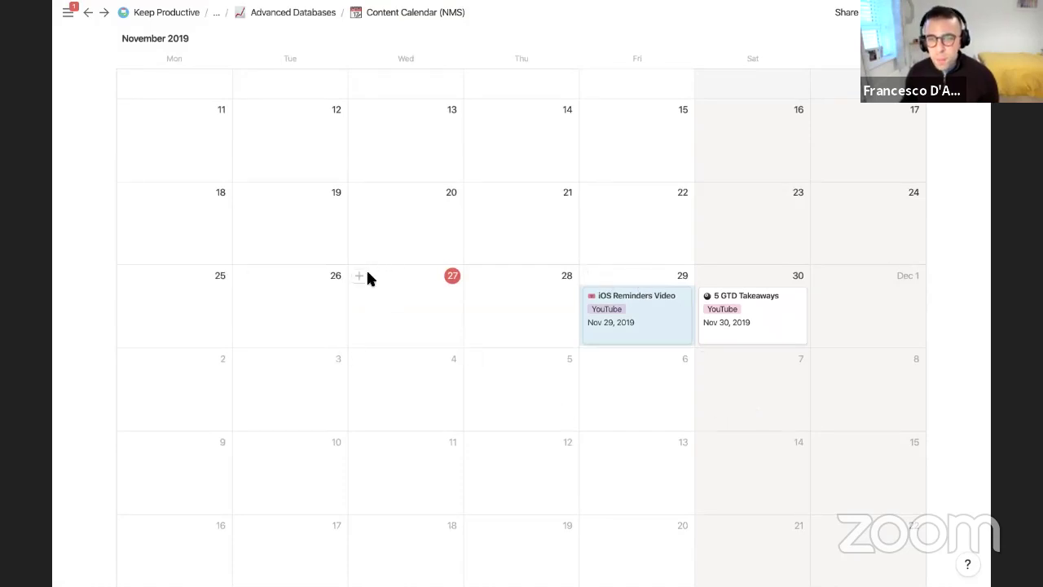
click(361, 277)
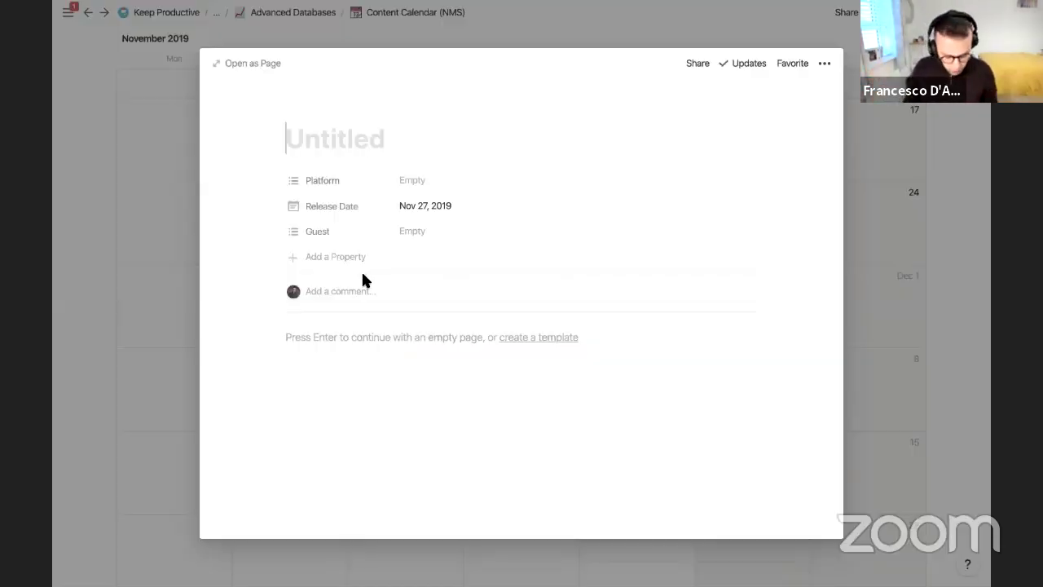
text(NMS Webinar)
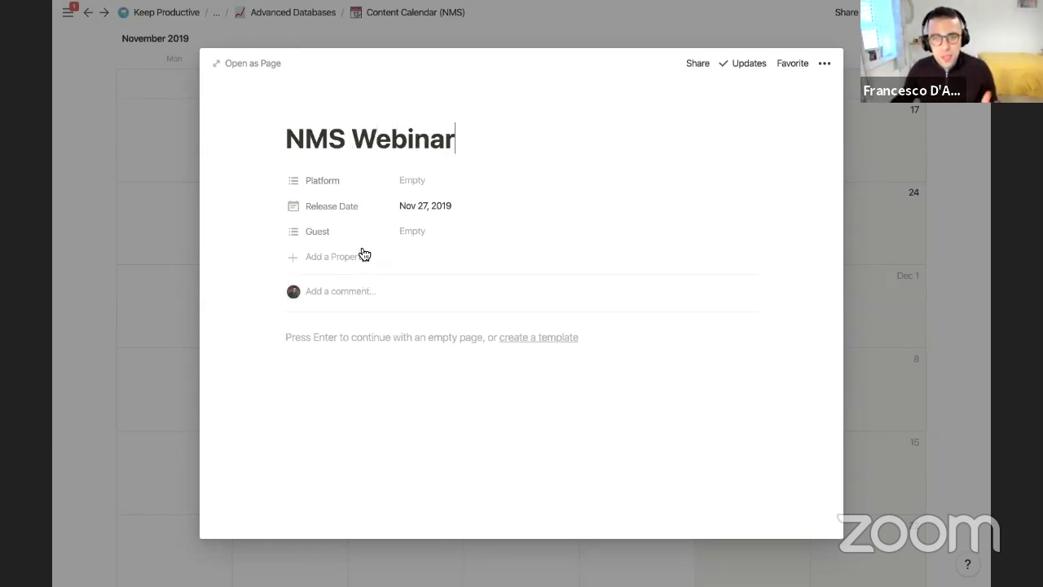
Add an icon to the NMS Webinar entry and set its Platform to a new Webinar option.
click(308, 109)
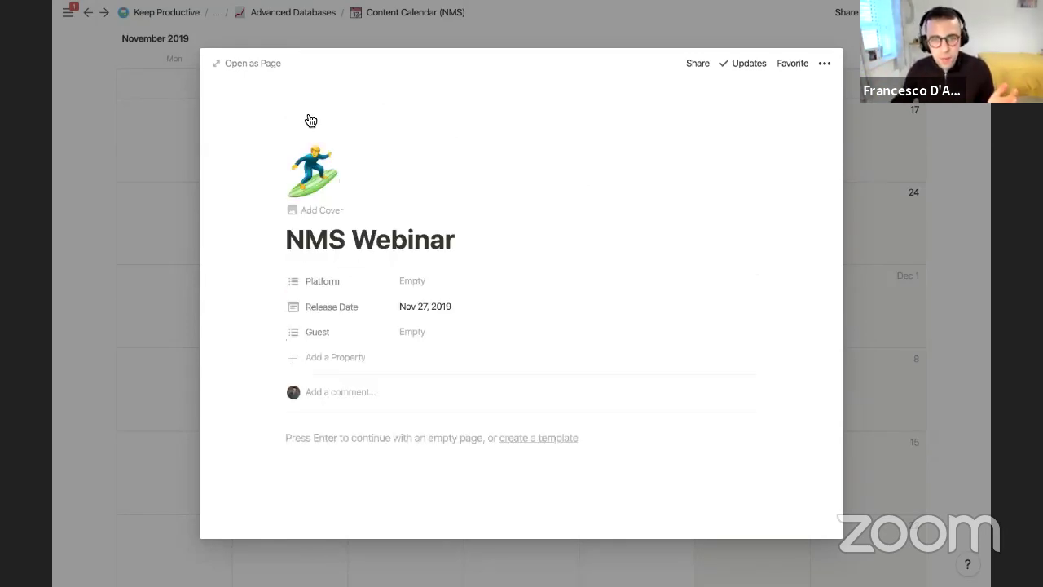
click(431, 281)
text(Webinar)
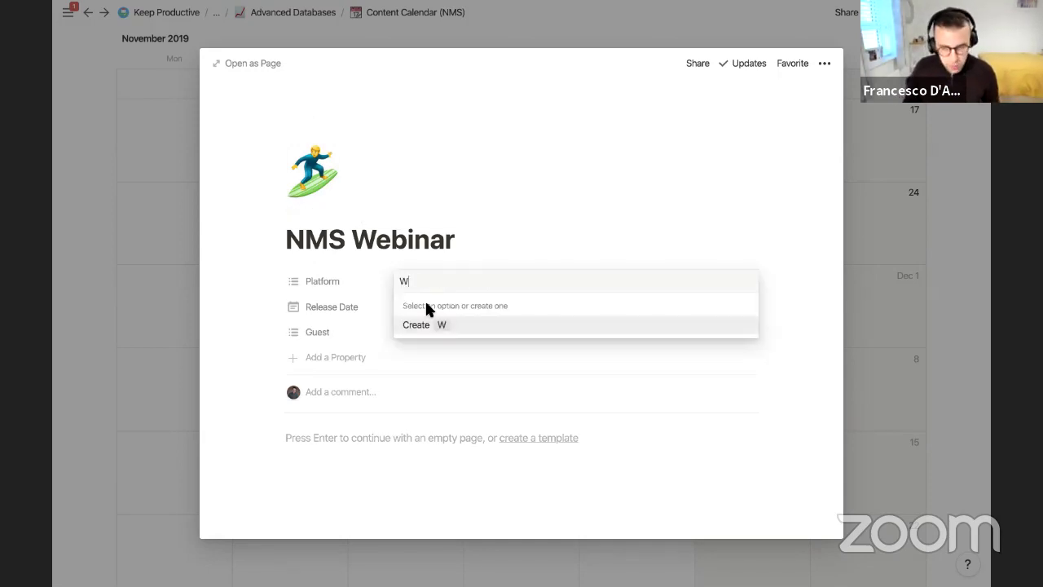
key(Return)
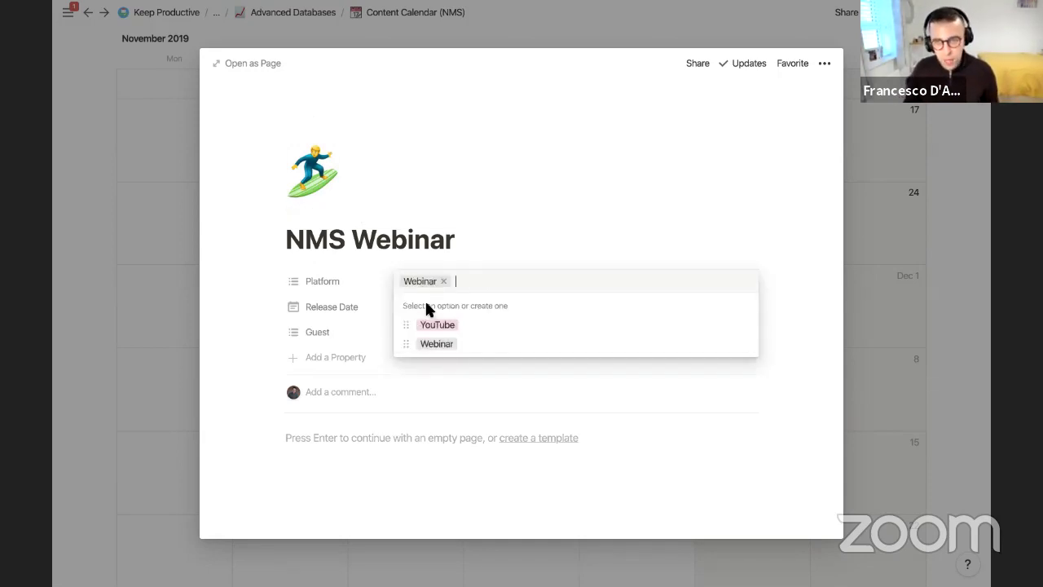
Change the Webinar platform option's color to blue and close the entry.
click(749, 345)
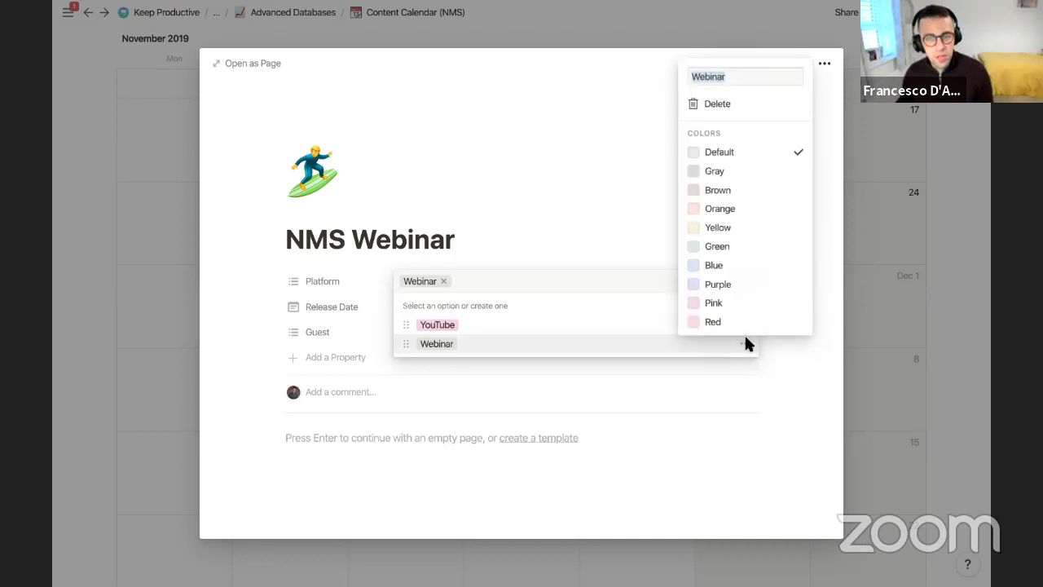
click(722, 269)
click(673, 247)
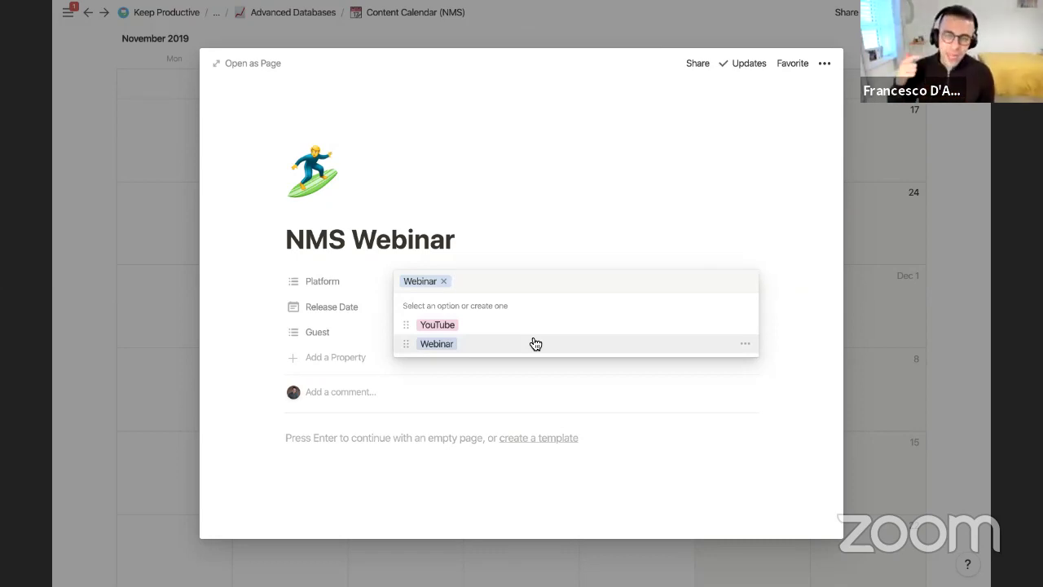
click(846, 259)
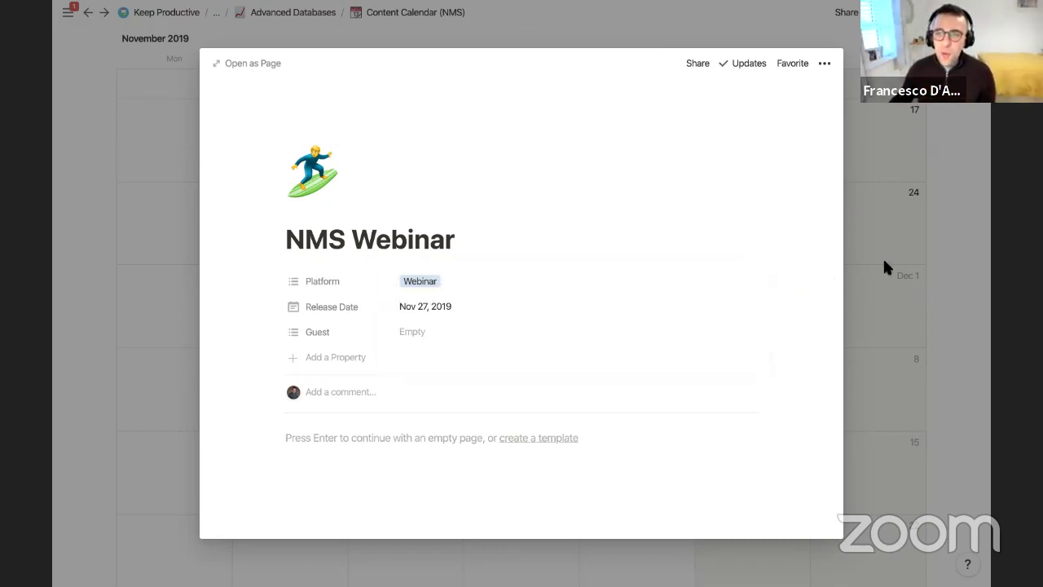
click(841, 272)
Add a calendar view named YouTube to the Content Calendar (NMS) database.
scroll(647, 310, up, 3)
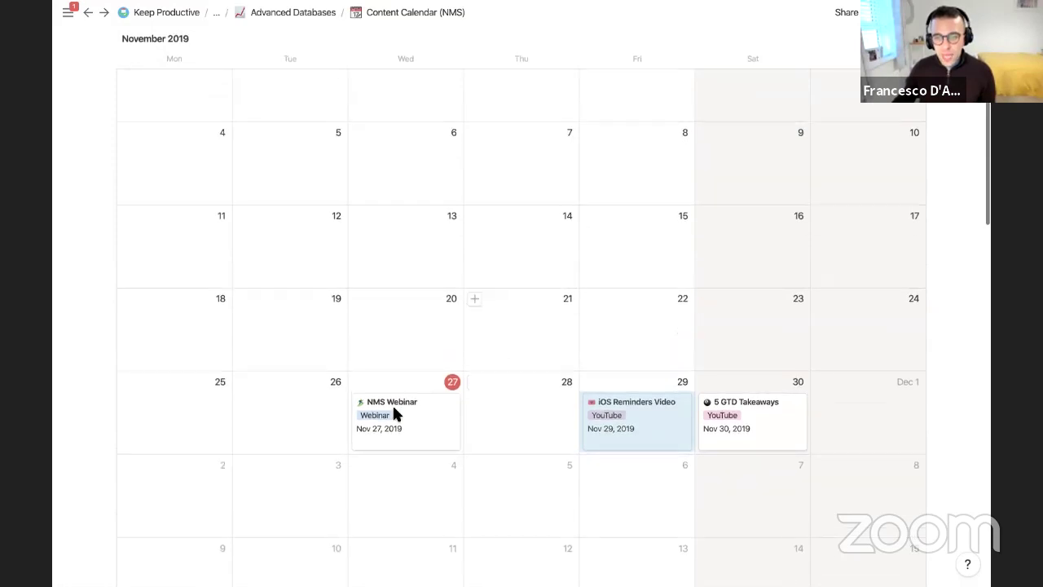
scroll(459, 289, up, 3)
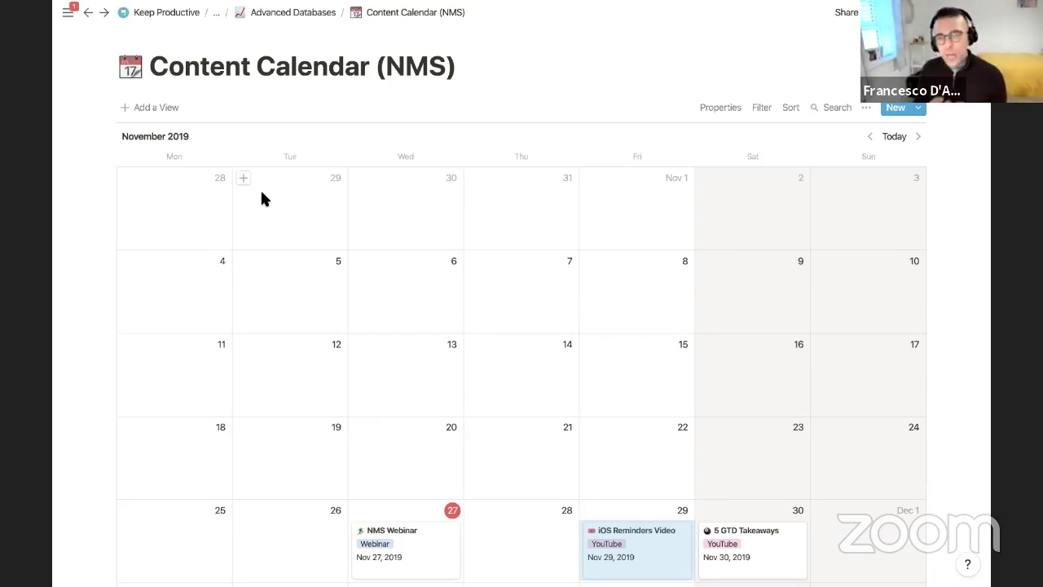
click(157, 109)
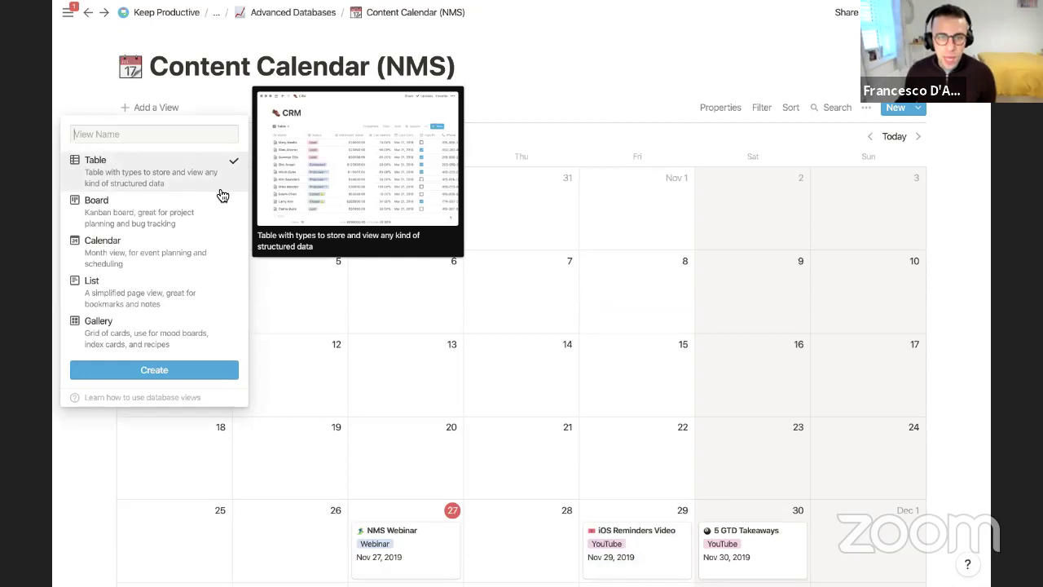
click(206, 258)
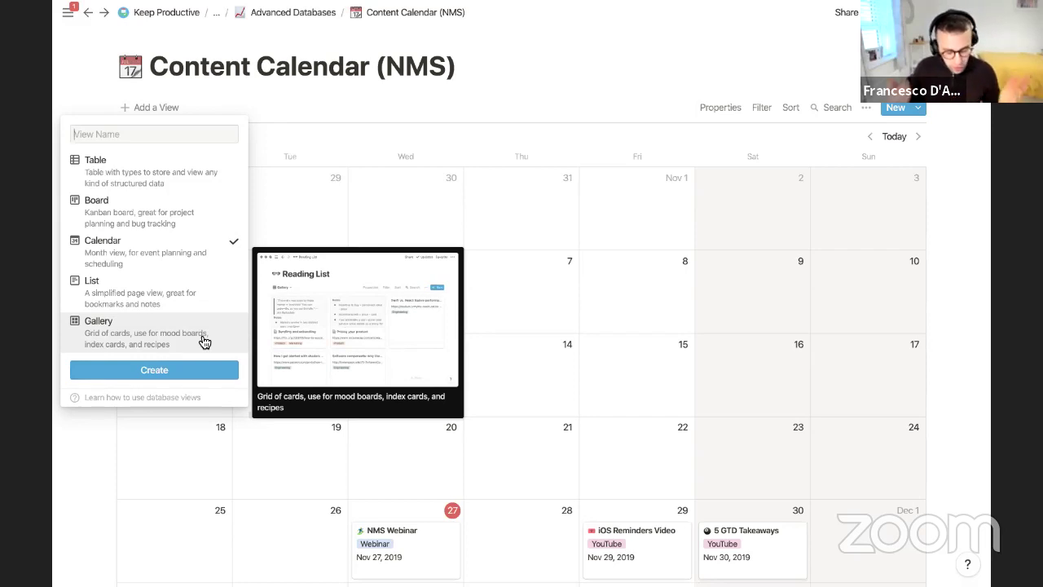
text(YouTube)
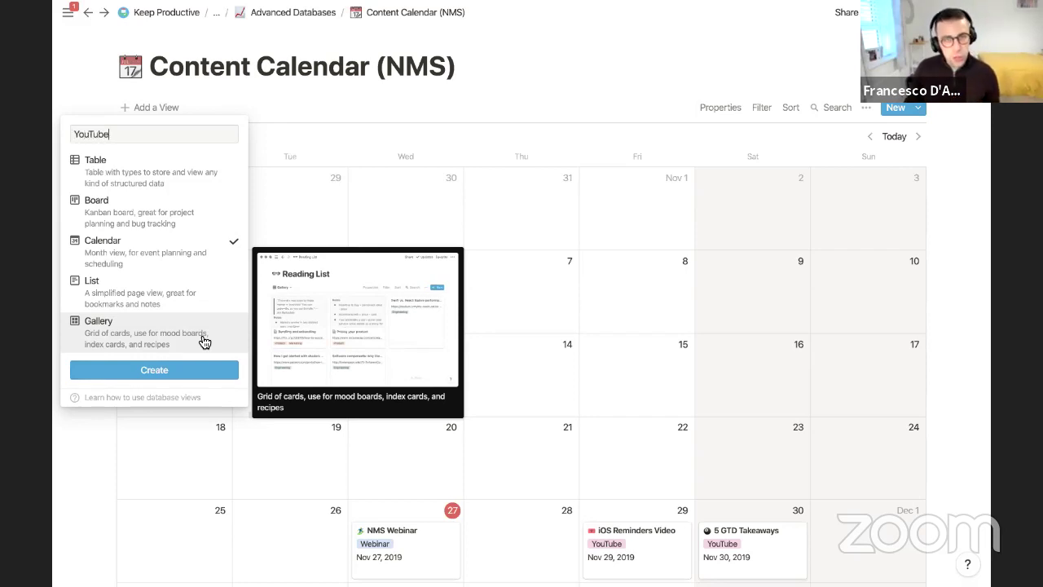
click(189, 377)
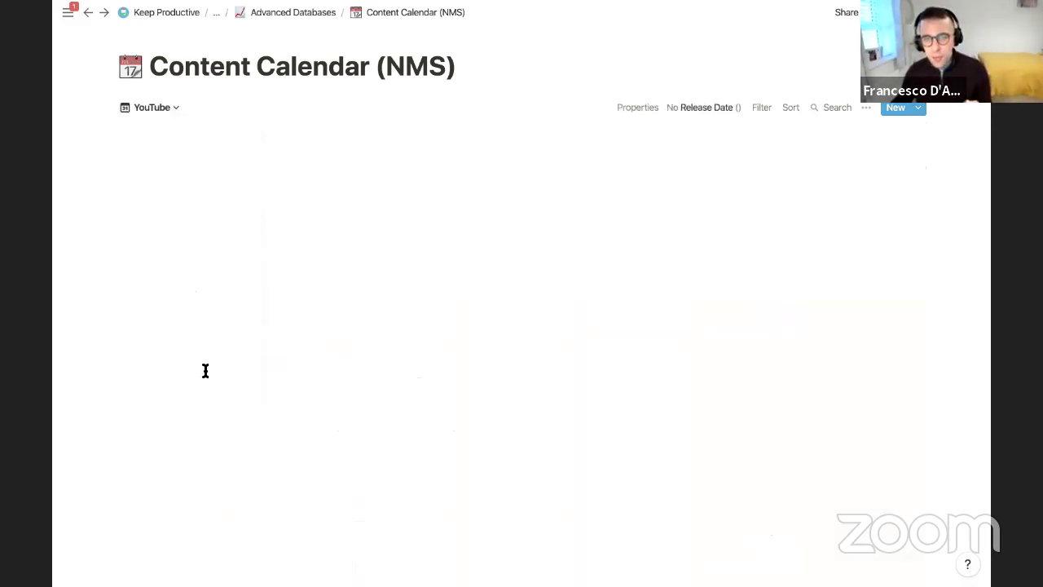
Show the Platform, Guest and Release Date properties on the YouTube view's cards.
scroll(378, 349, down, 3)
scroll(379, 349, up, 3)
click(720, 75)
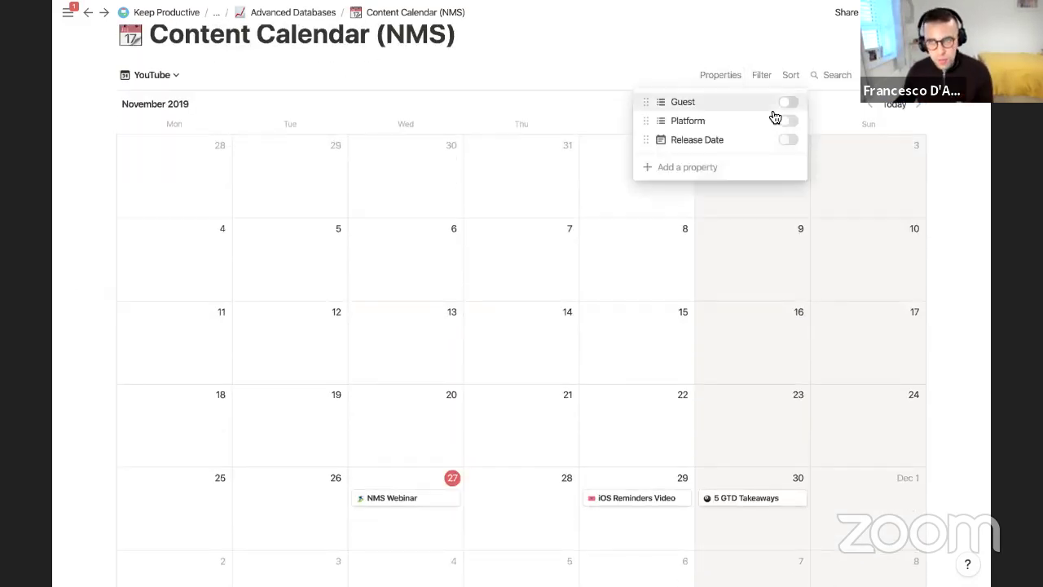
click(788, 120)
click(788, 102)
click(789, 139)
click(622, 66)
Filter the YouTube view to entries whose Platform contains YouTube.
scroll(599, 229, down, 3)
scroll(599, 229, up, 2)
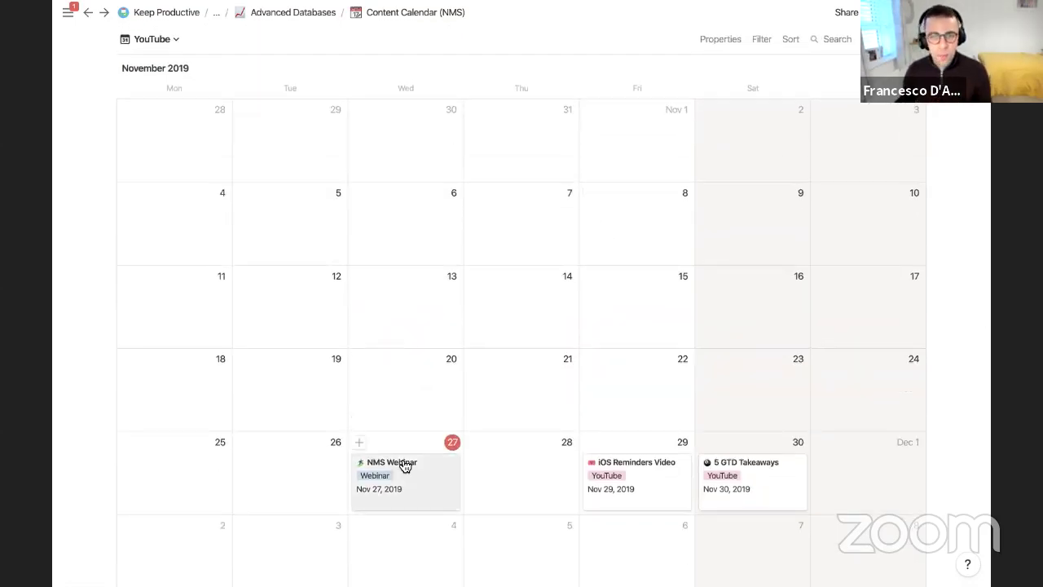
scroll(508, 280, up, 1)
click(762, 59)
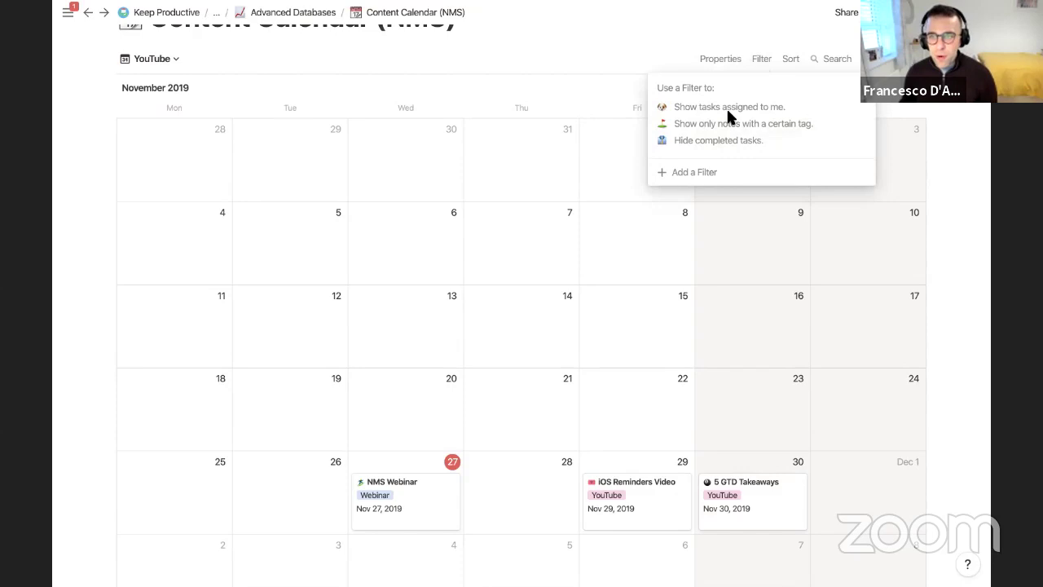
click(703, 172)
click(695, 88)
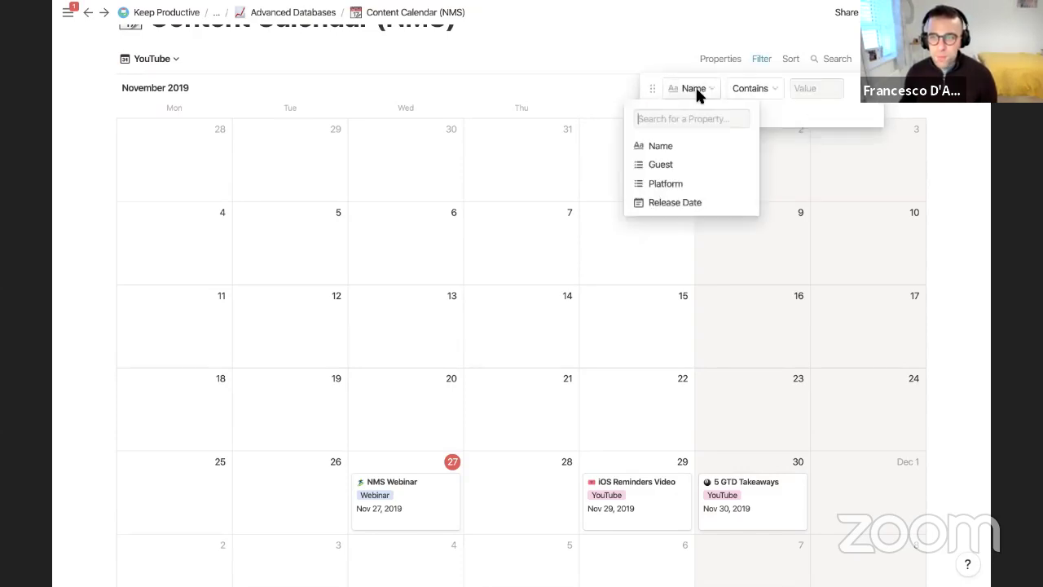
click(687, 182)
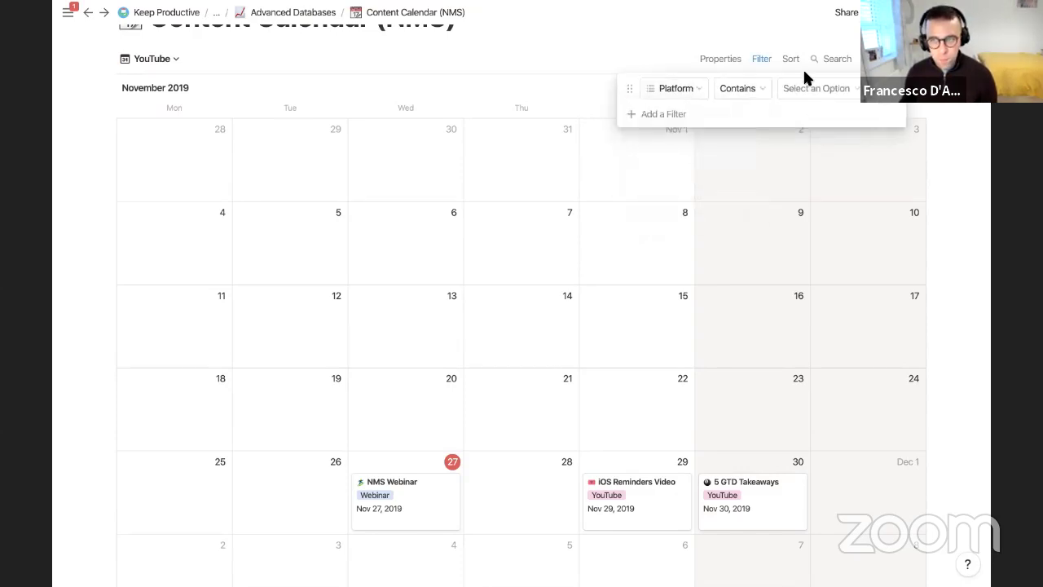
click(804, 87)
click(807, 165)
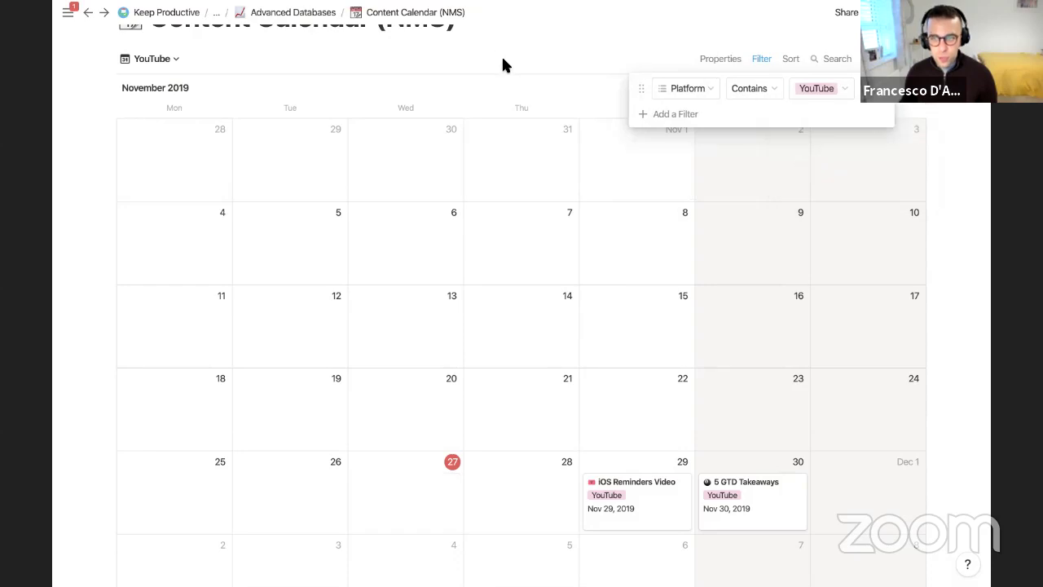
click(512, 87)
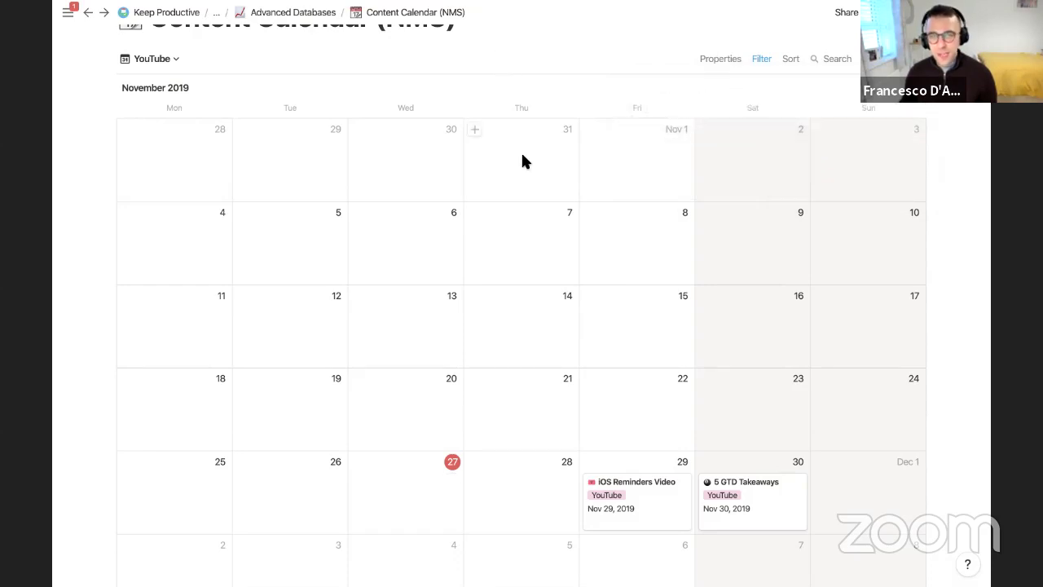
Switch back to the original Calendar View and rename it All Content.
click(168, 64)
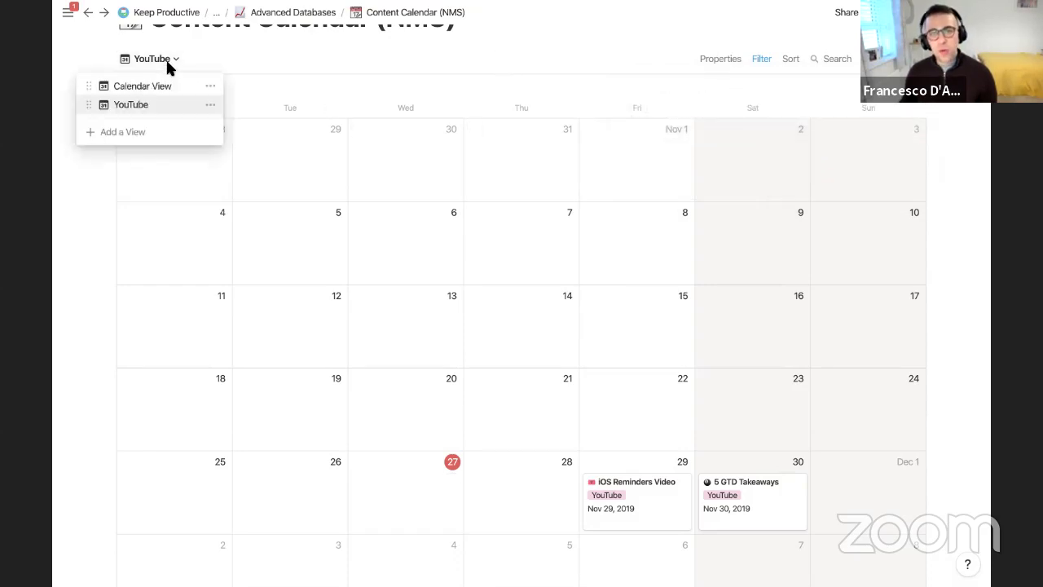
click(167, 87)
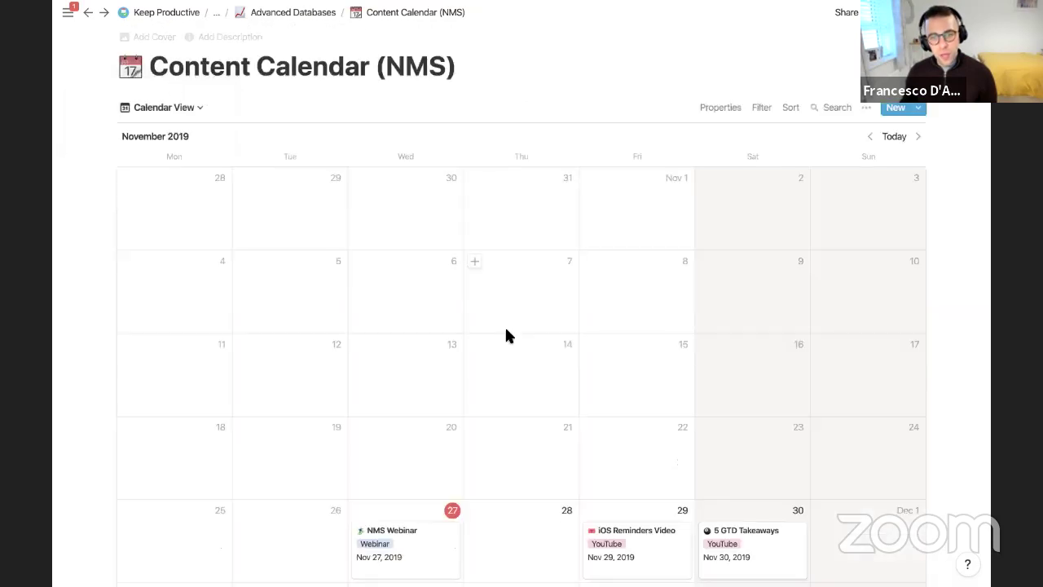
scroll(505, 334, down, 2)
scroll(505, 335, up, 1)
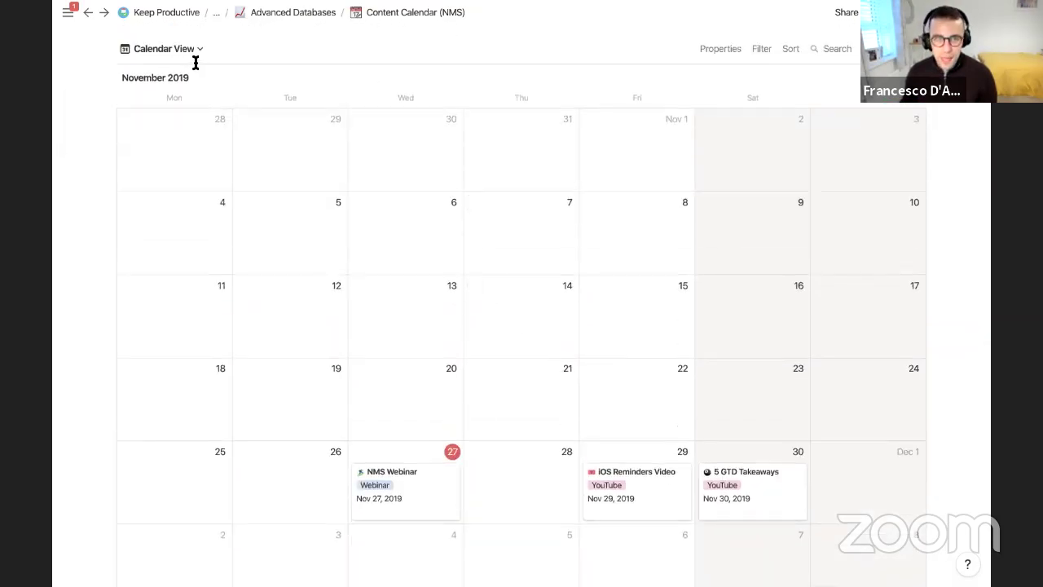
click(188, 50)
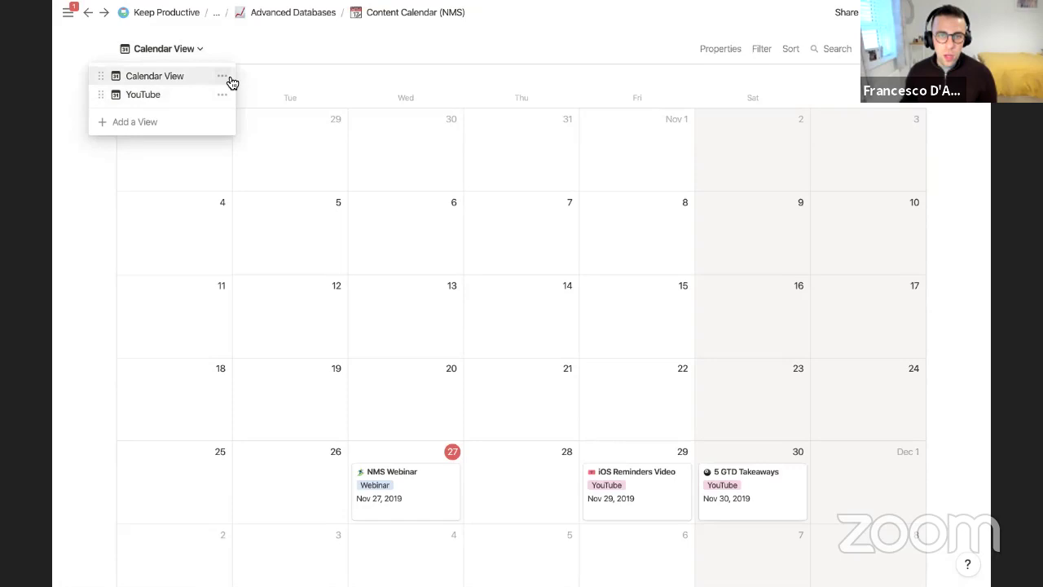
click(221, 76)
text(All Content)
key(Return)
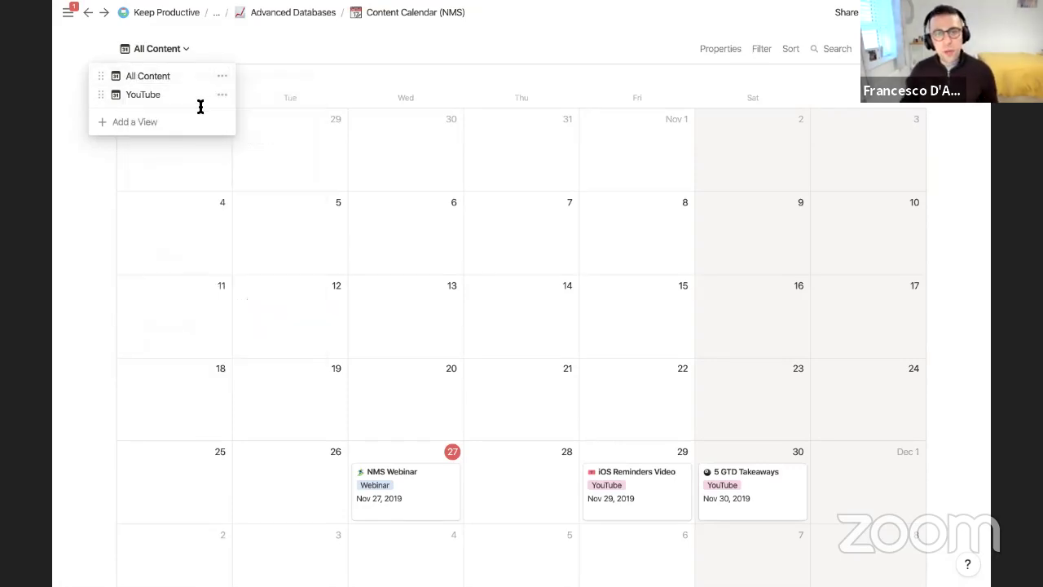
click(308, 63)
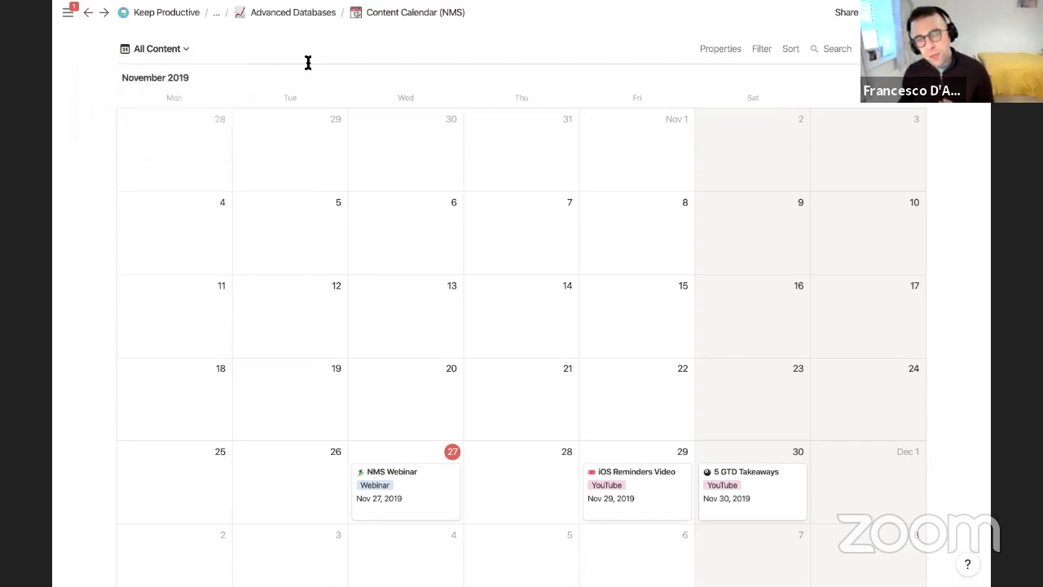
Open the iOS Reminders Video entry and add a multi-select property named Status.
scroll(364, 158, up, 1)
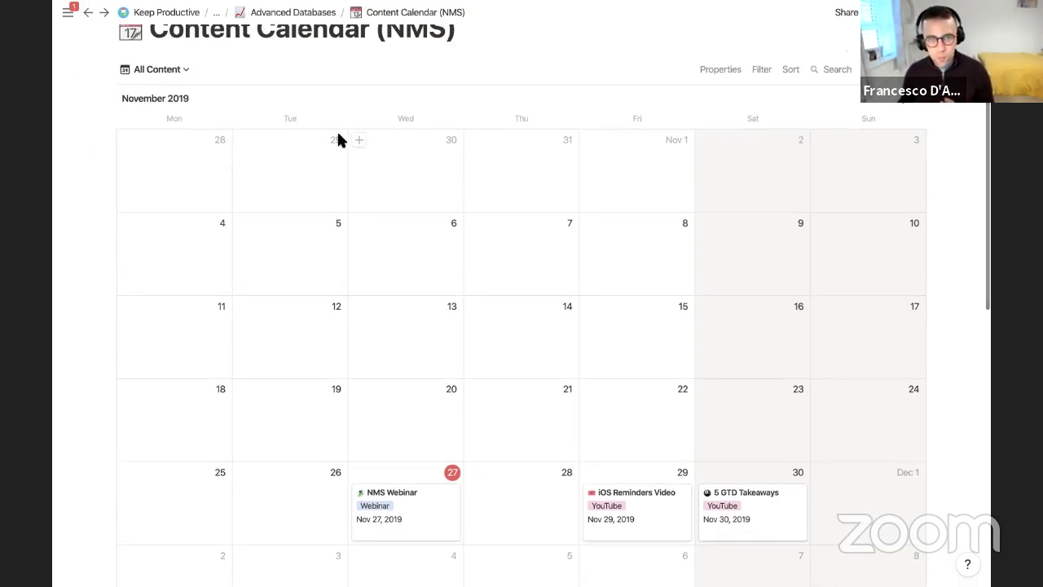
scroll(527, 255, down, 1)
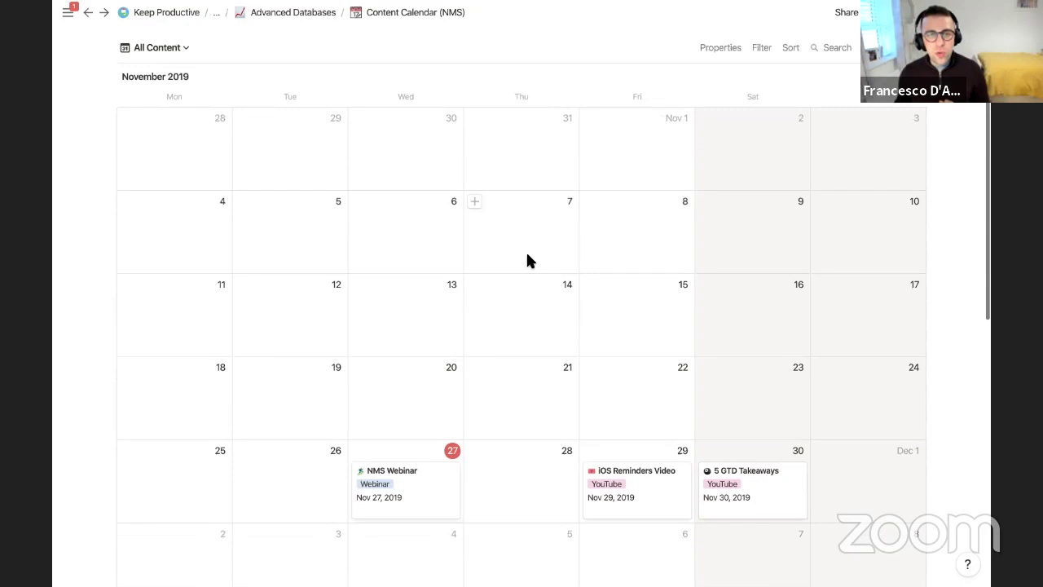
scroll(526, 255, down, 1)
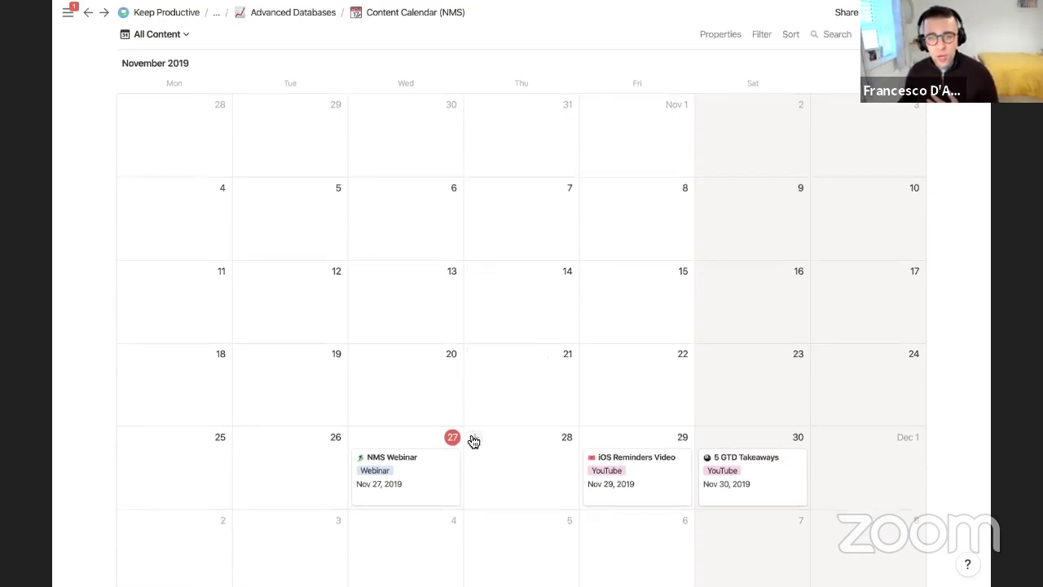
click(643, 473)
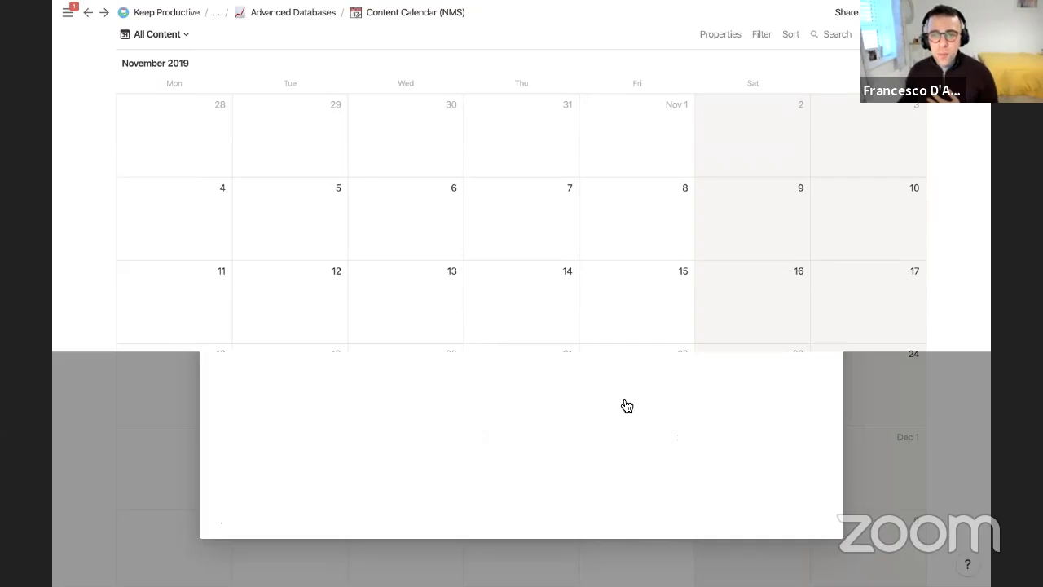
click(333, 355)
text(Status)
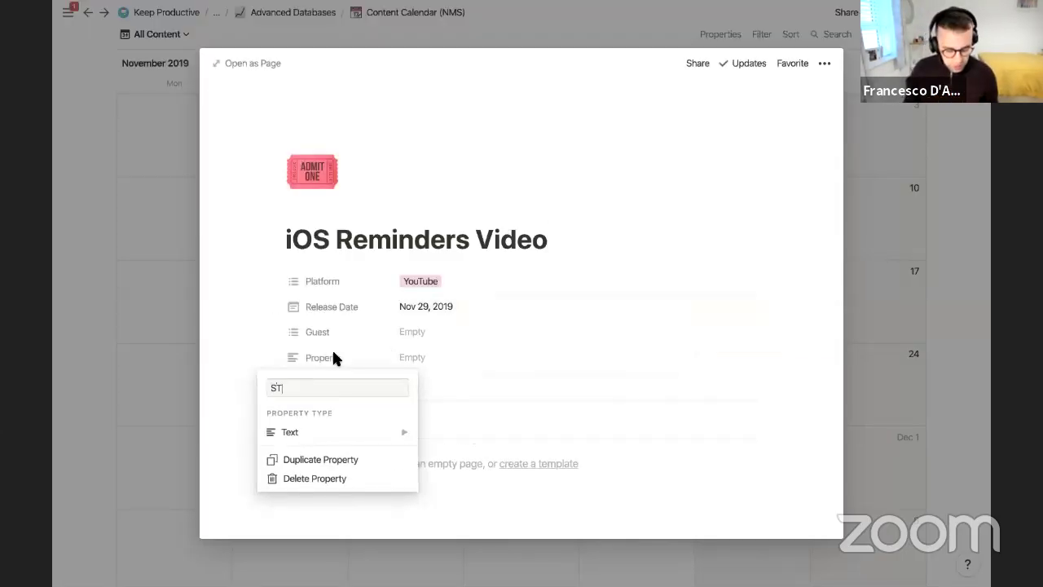
key(BackSpace)
key(BackSpace)
key(BackSpace)
key(BackSpace)
key(BackSpace)
text(tatus)
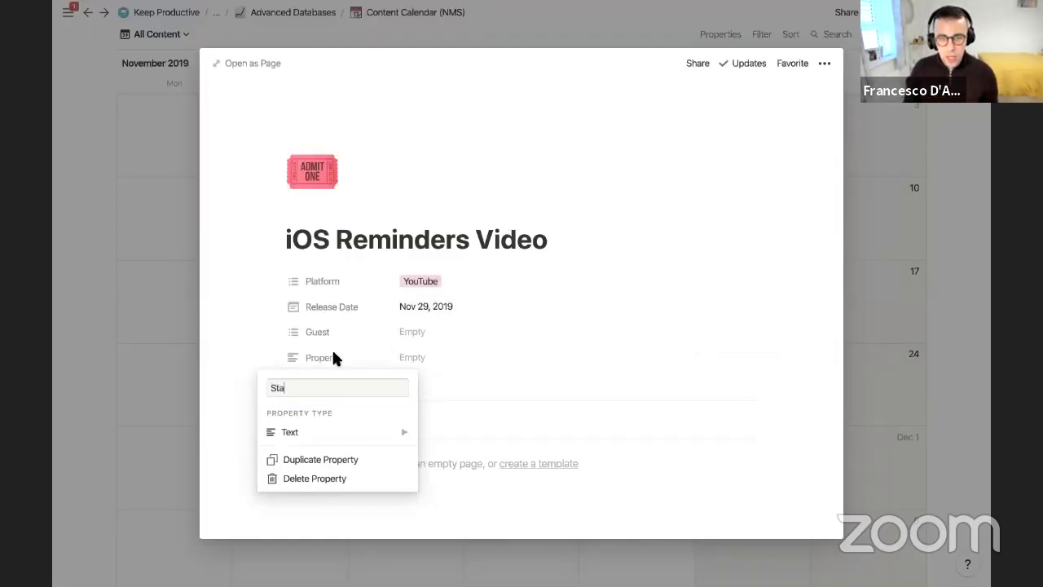
key(BackSpace)
key(BackSpace)
text(us)
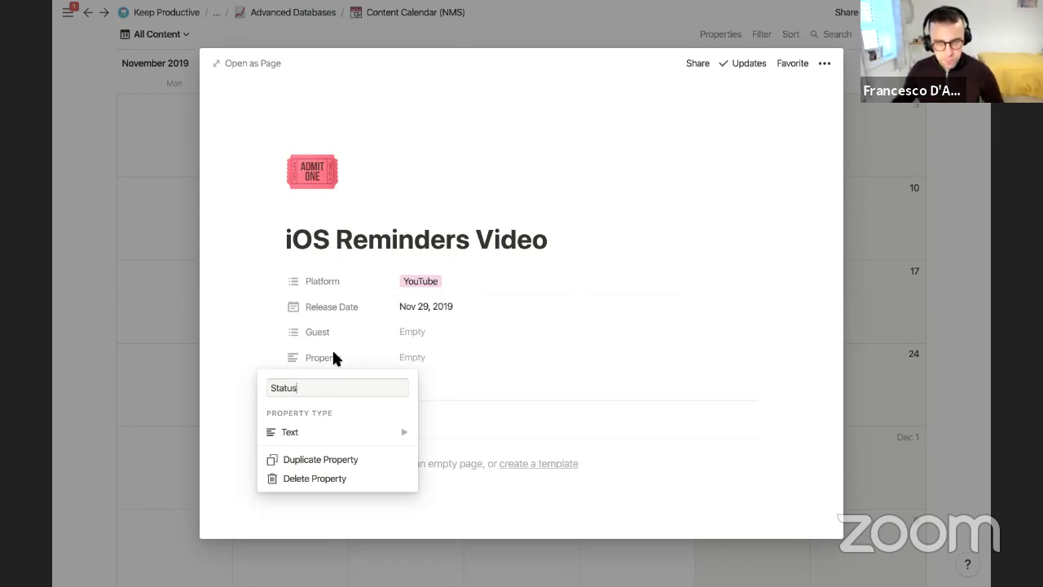
mouse_move(361, 440)
click(479, 359)
Set the iOS Reminders Video entry's Status to a new Script option and close the entry.
click(428, 360)
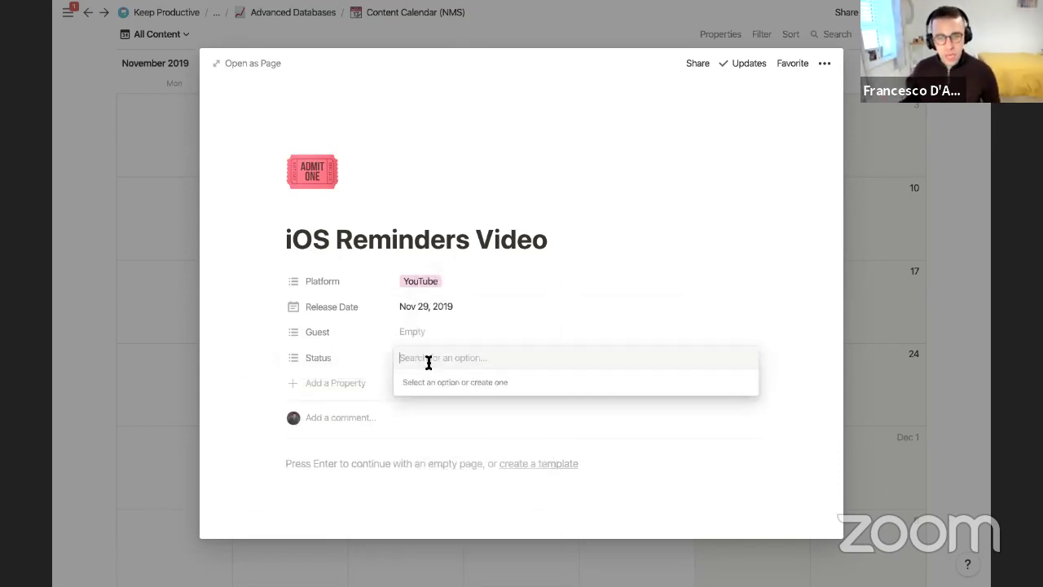
text(Script)
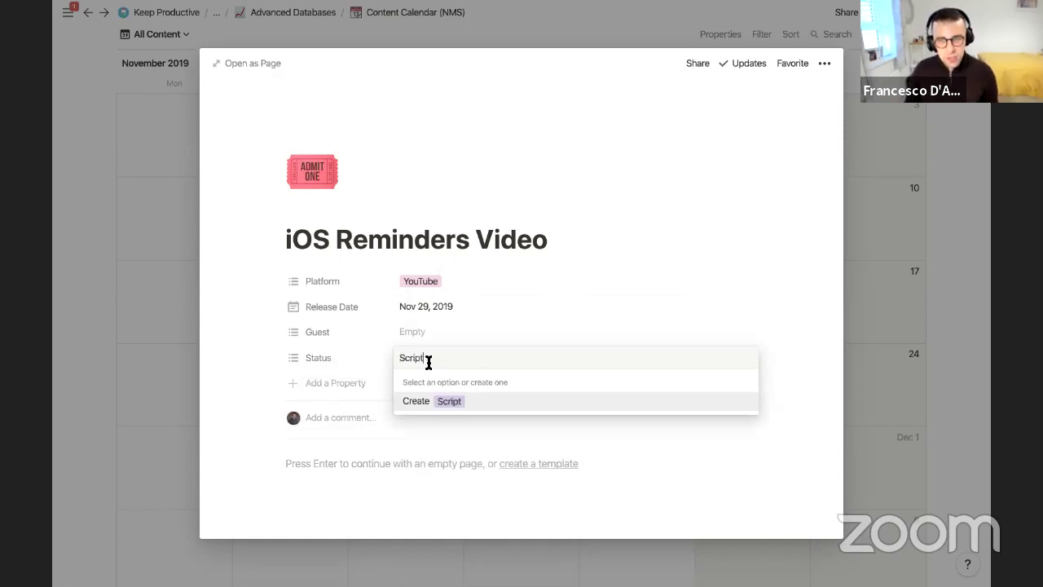
key(Return)
click(461, 330)
click(849, 247)
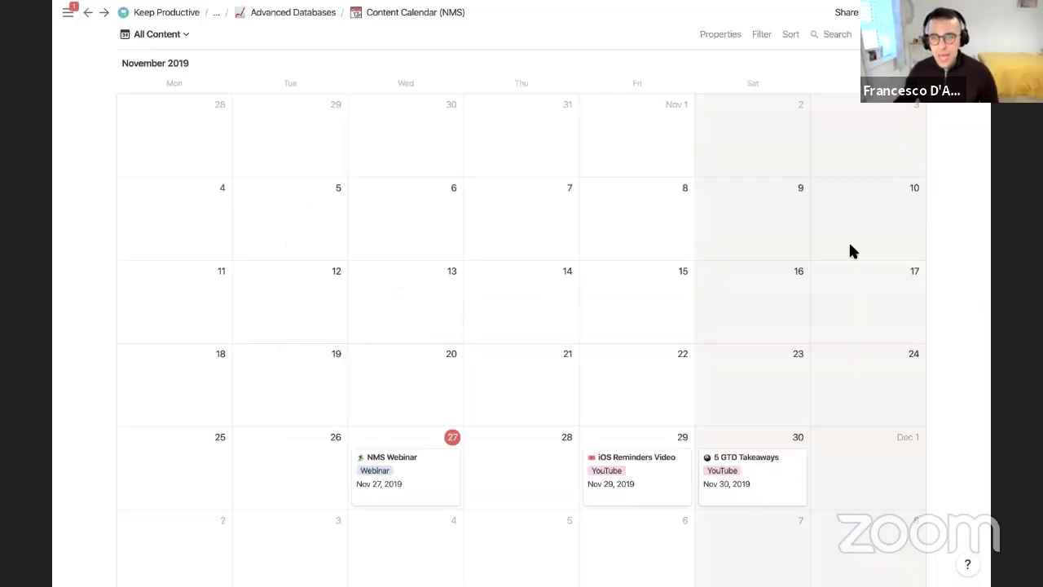
Show the Status property on the entries of the All Content calendar view.
scroll(655, 475, down, 1)
scroll(708, 213, up, 1)
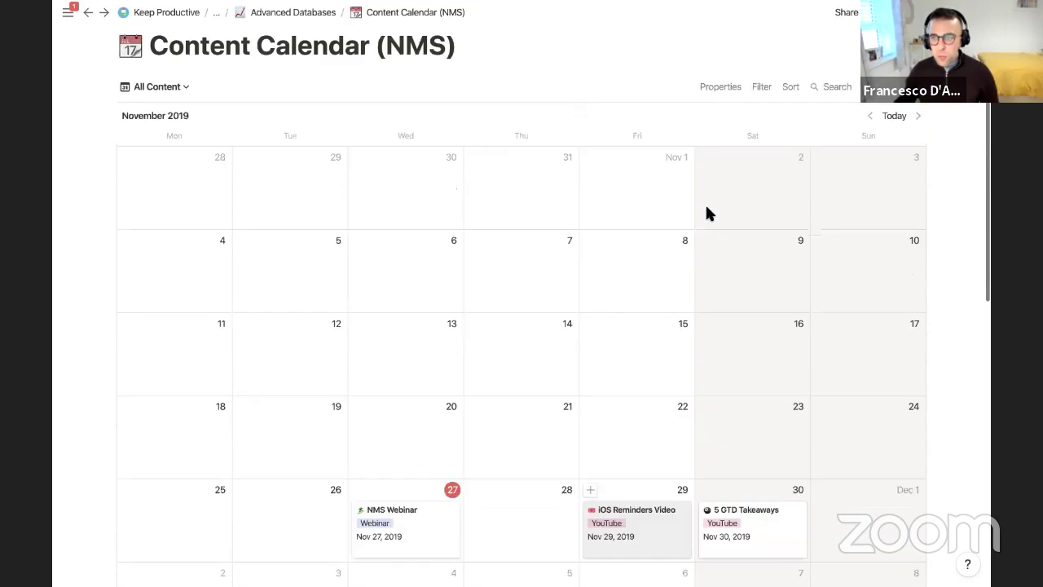
click(717, 86)
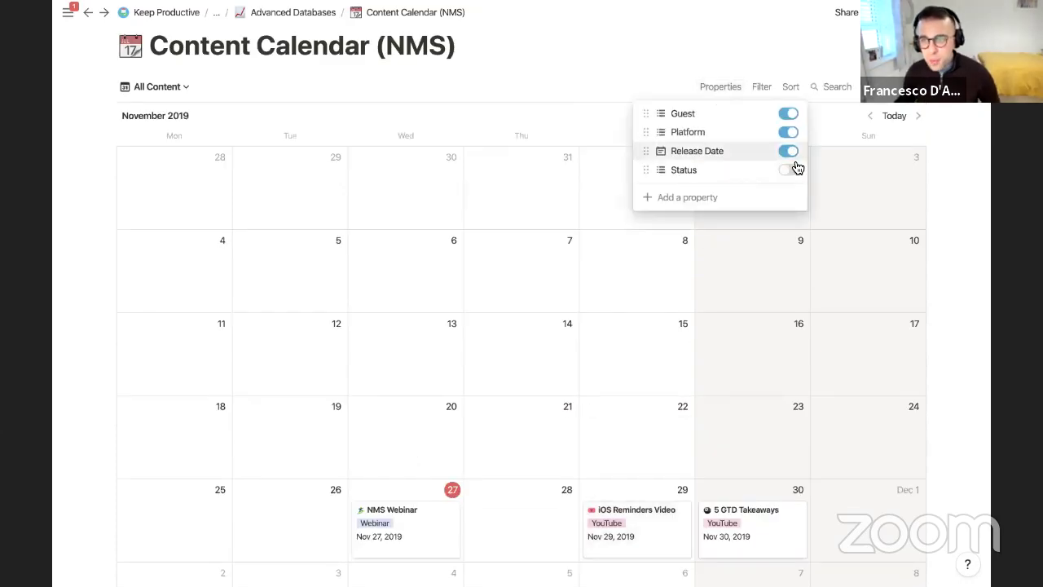
click(791, 169)
Set the 5 GTD Takeaways entry's Status to Script and close the entry.
scroll(583, 163, down, 3)
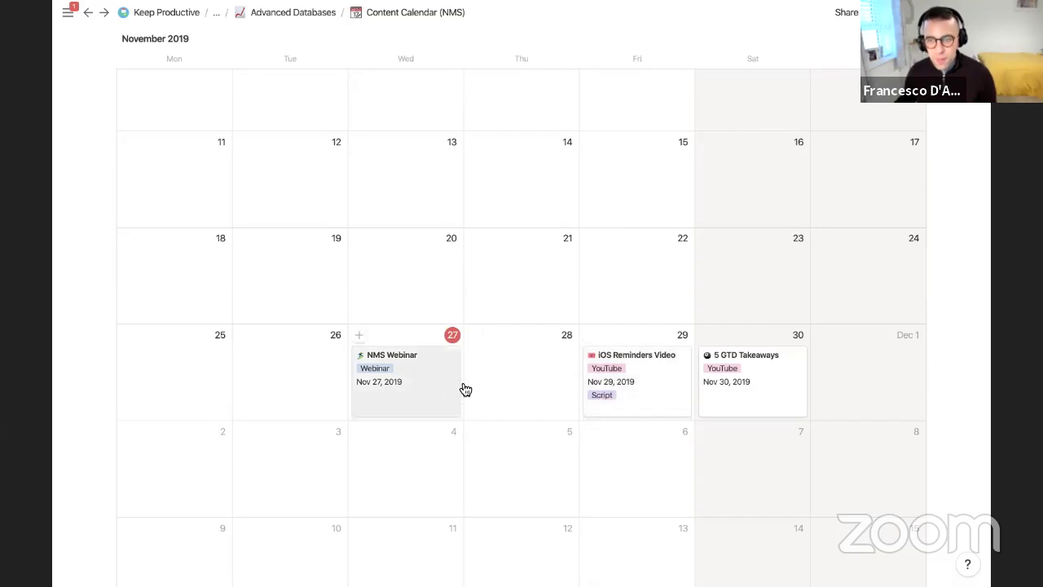
click(780, 388)
click(423, 368)
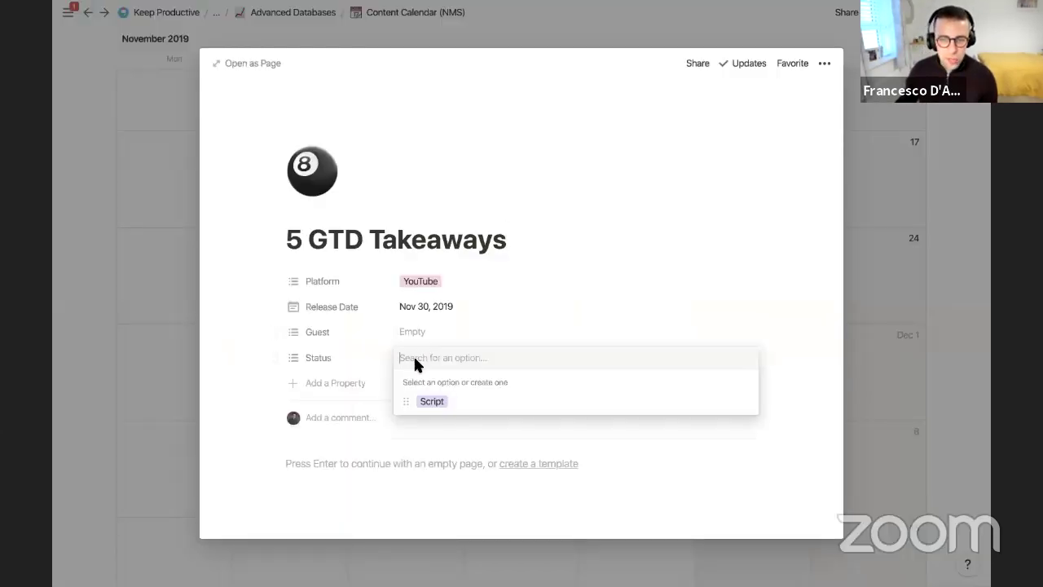
click(432, 401)
key(Escape)
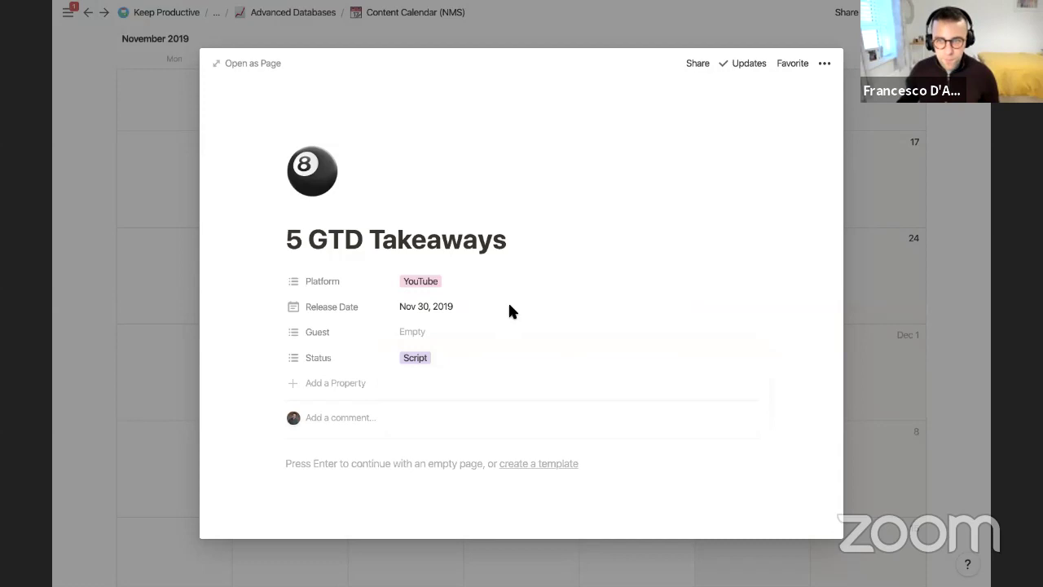
click(923, 225)
Set the NMS Webinar entry's Status to a new Film option and close the entry.
click(440, 390)
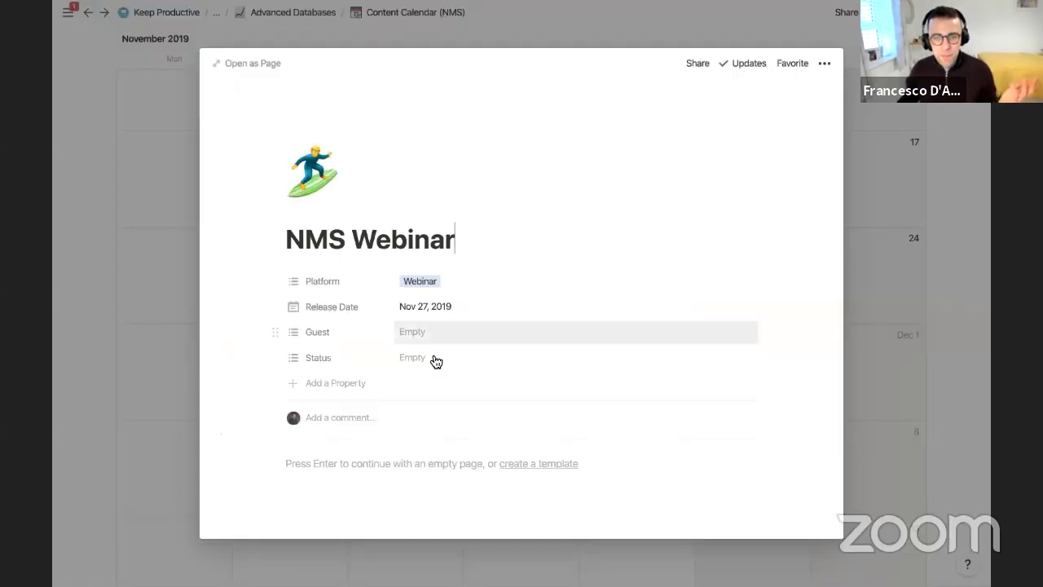
click(430, 359)
text(Film)
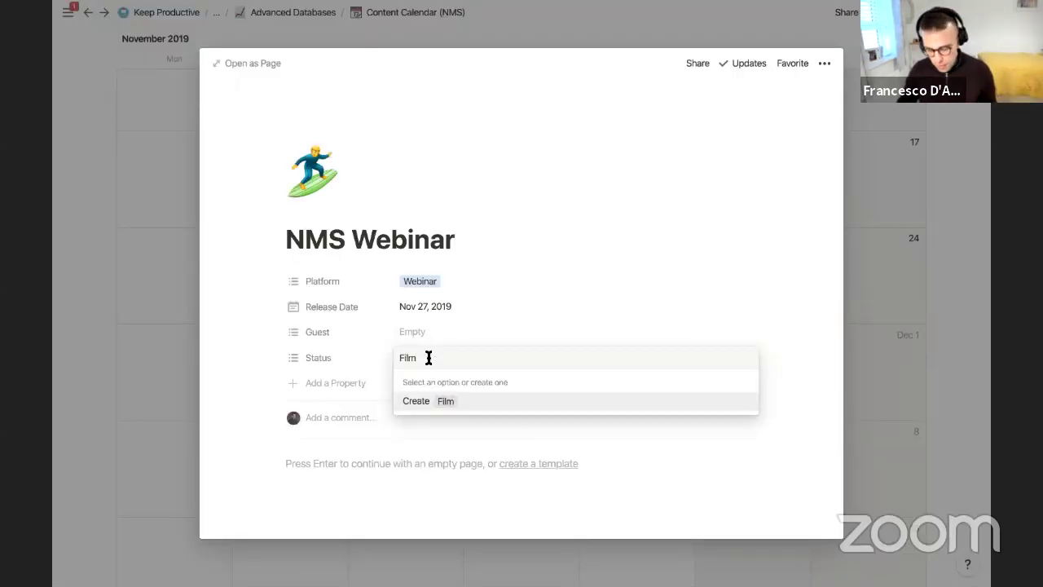
key(Return)
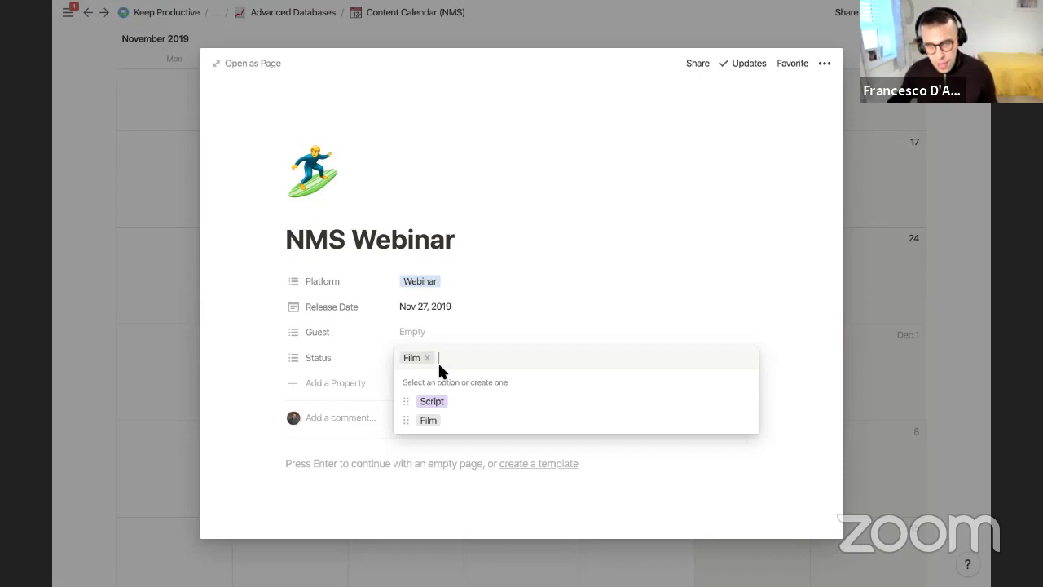
click(748, 420)
click(739, 323)
click(505, 282)
click(506, 282)
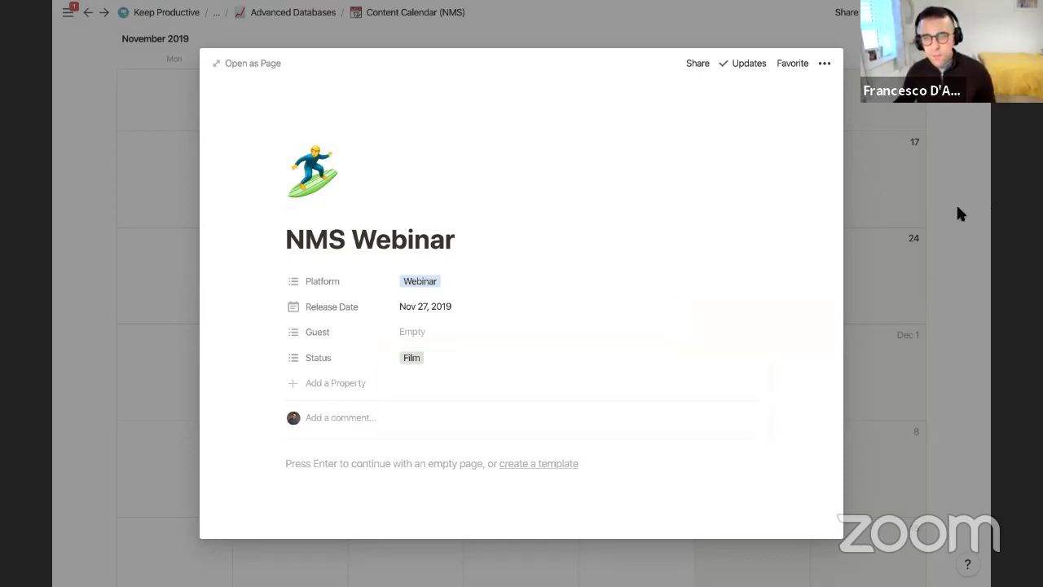
click(958, 214)
Add a Board view named Planning to the Content Calendar (NMS) database.
scroll(691, 277, up, 2)
scroll(639, 277, up, 2)
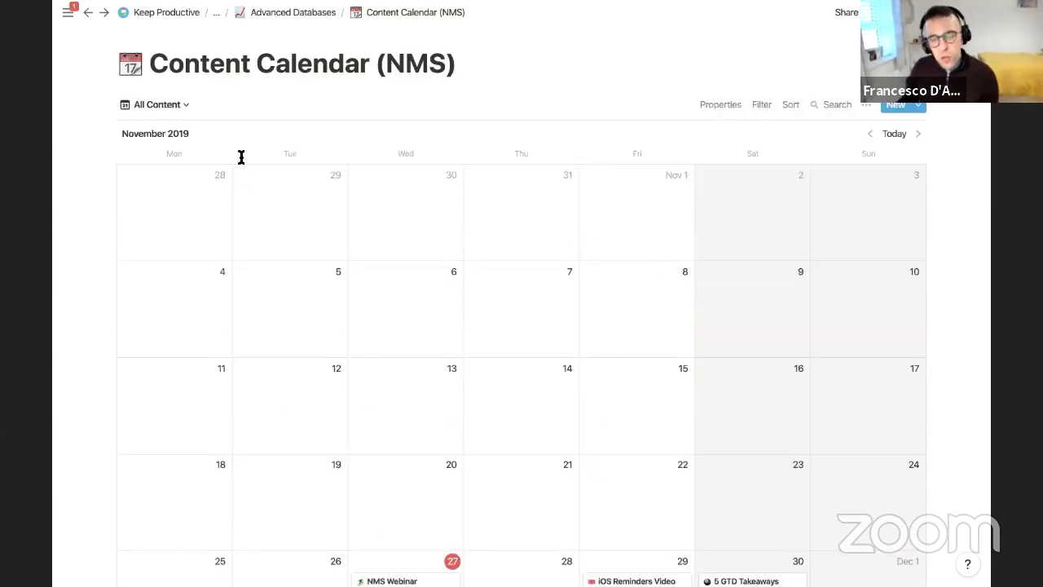
click(178, 105)
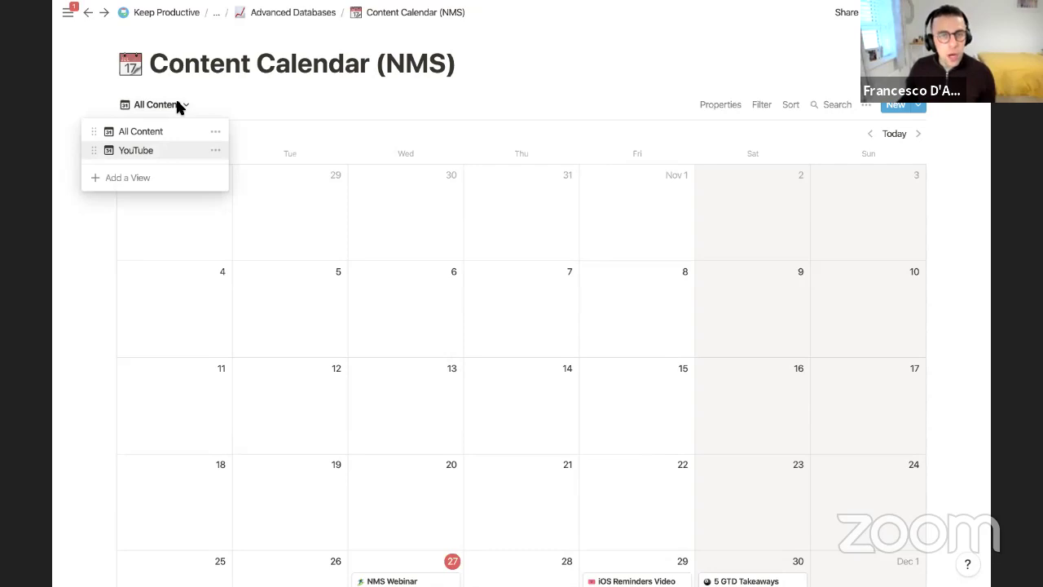
click(135, 184)
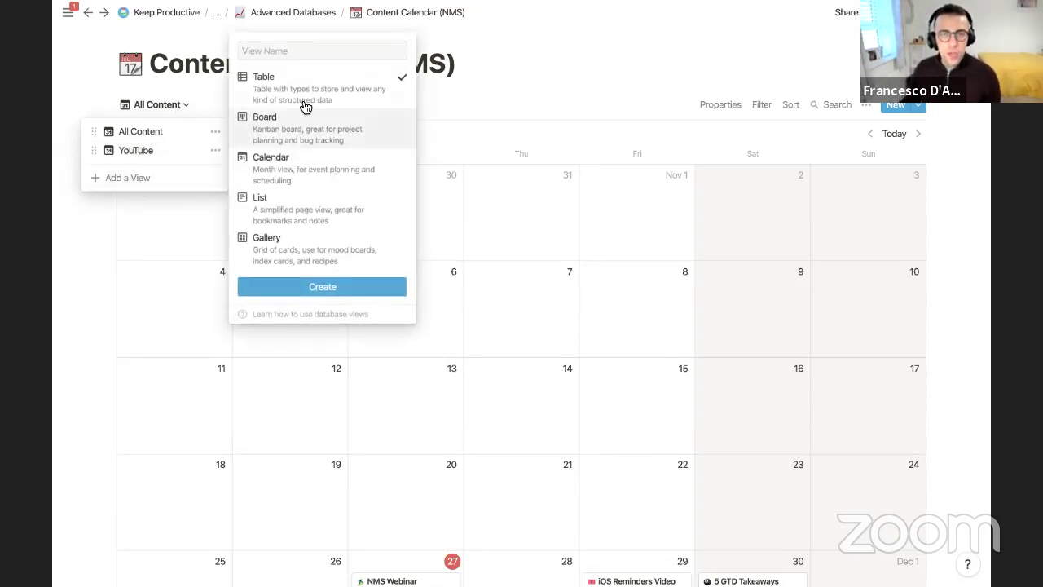
text(Planning)
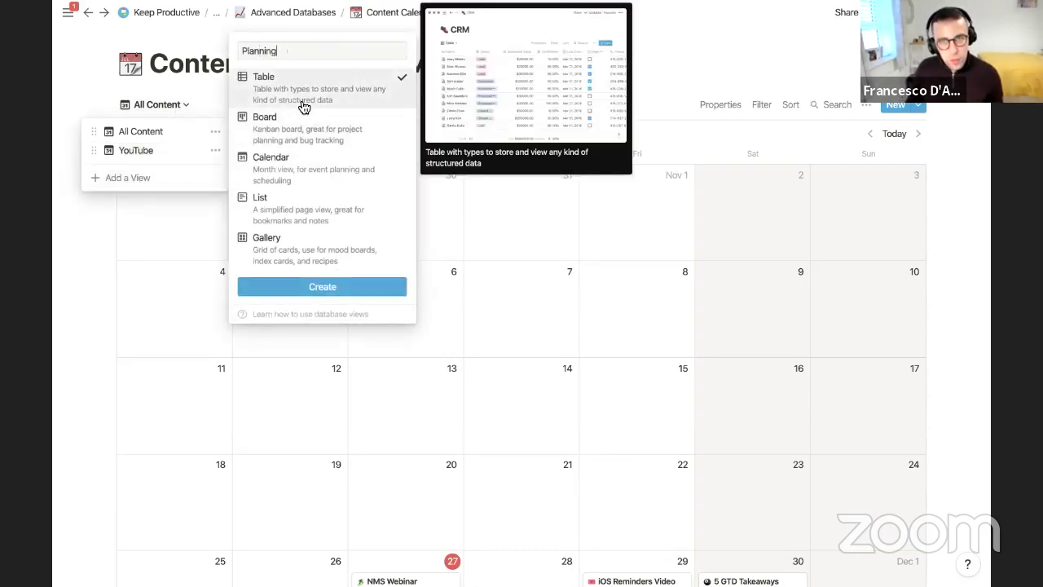
click(316, 140)
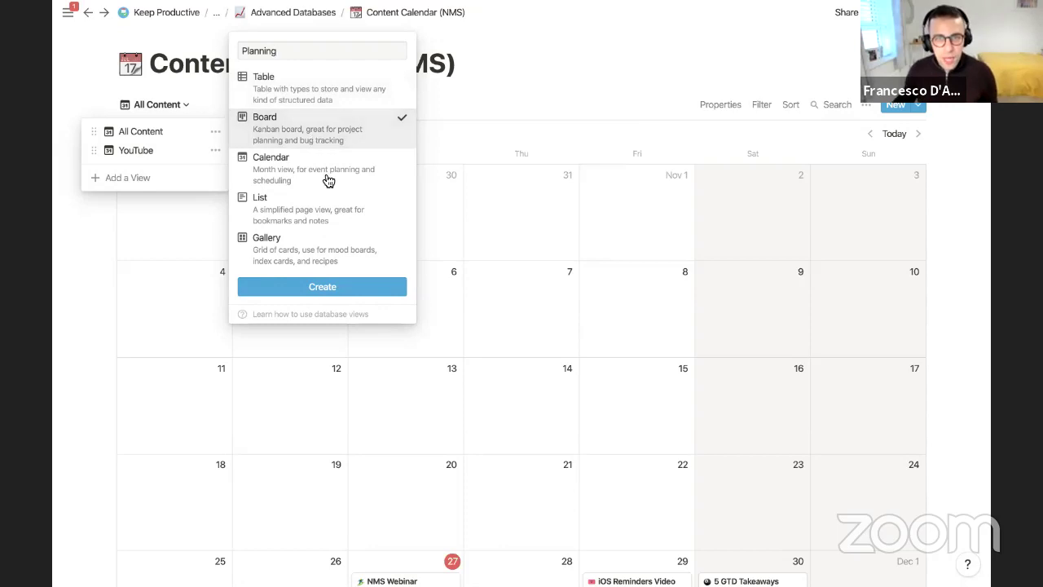
click(345, 287)
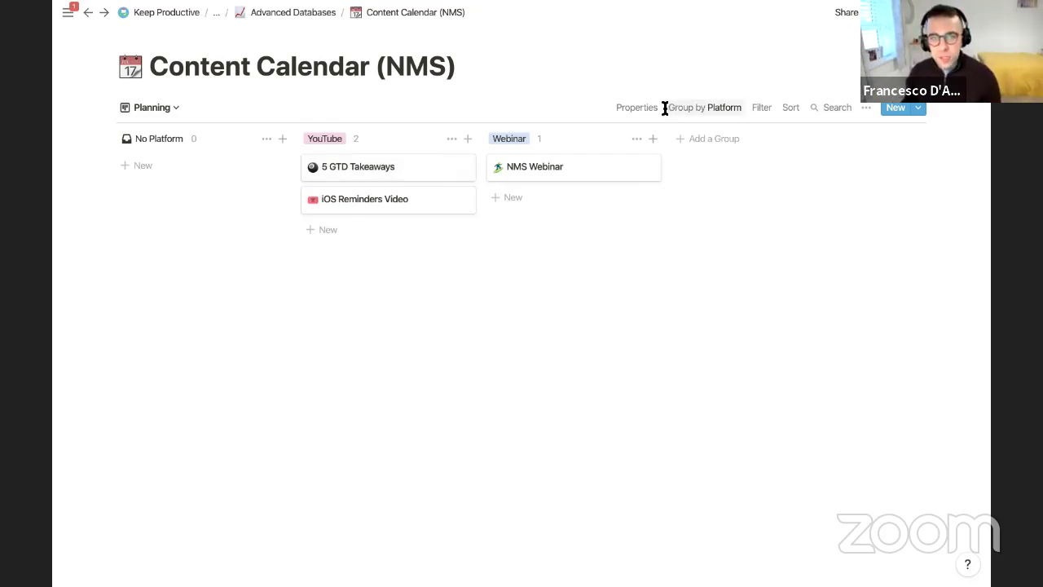
Group the Planning board by Status.
click(156, 109)
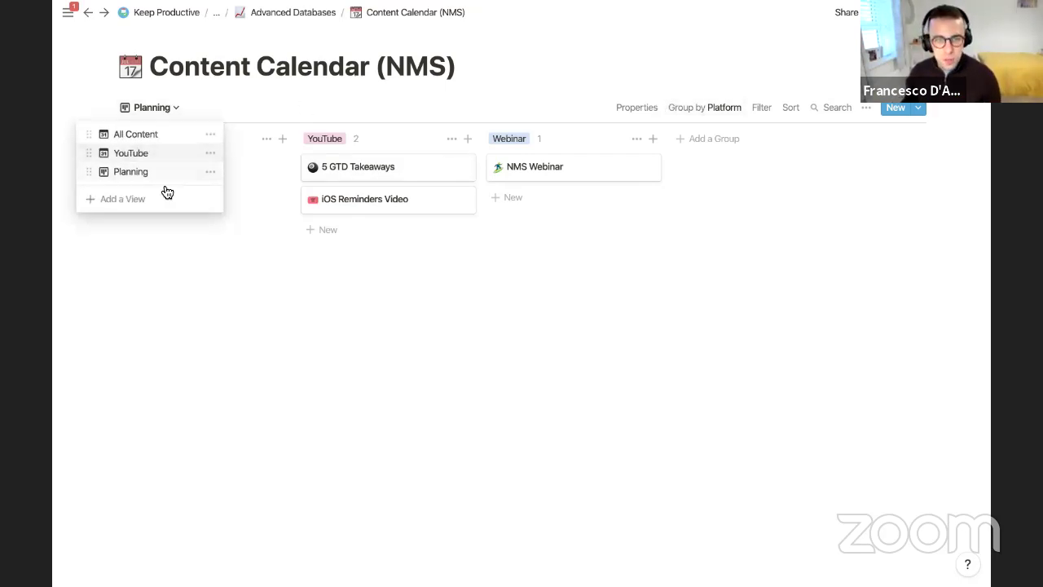
click(290, 279)
click(683, 118)
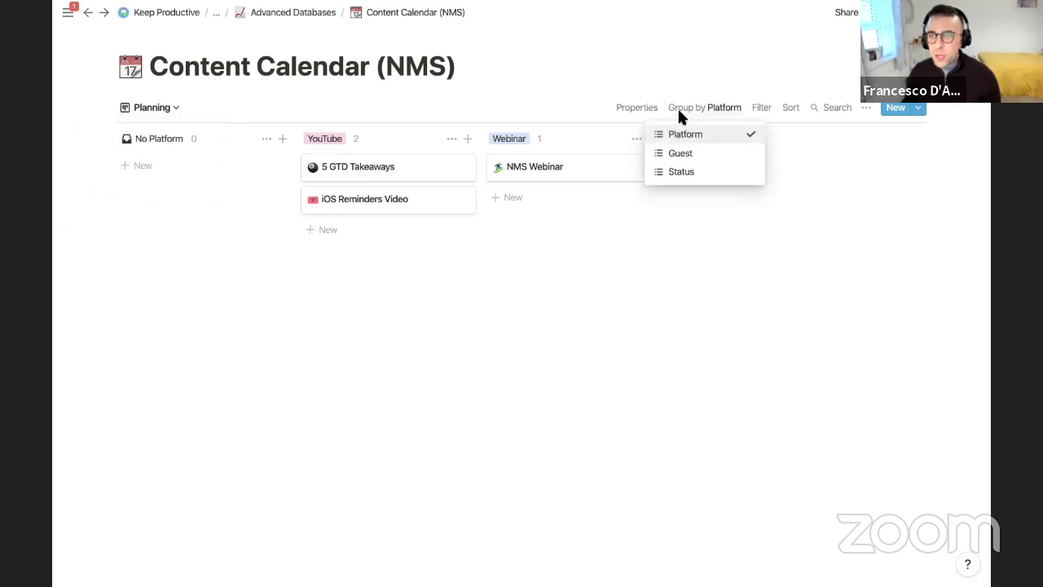
click(681, 171)
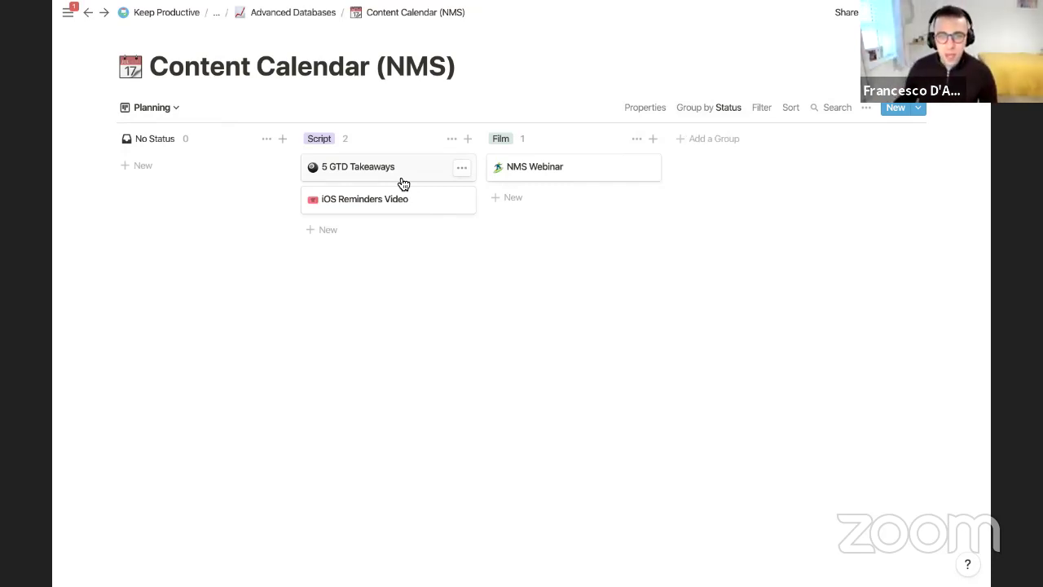
Add a new Status group named Editing to the Planning board.
click(734, 140)
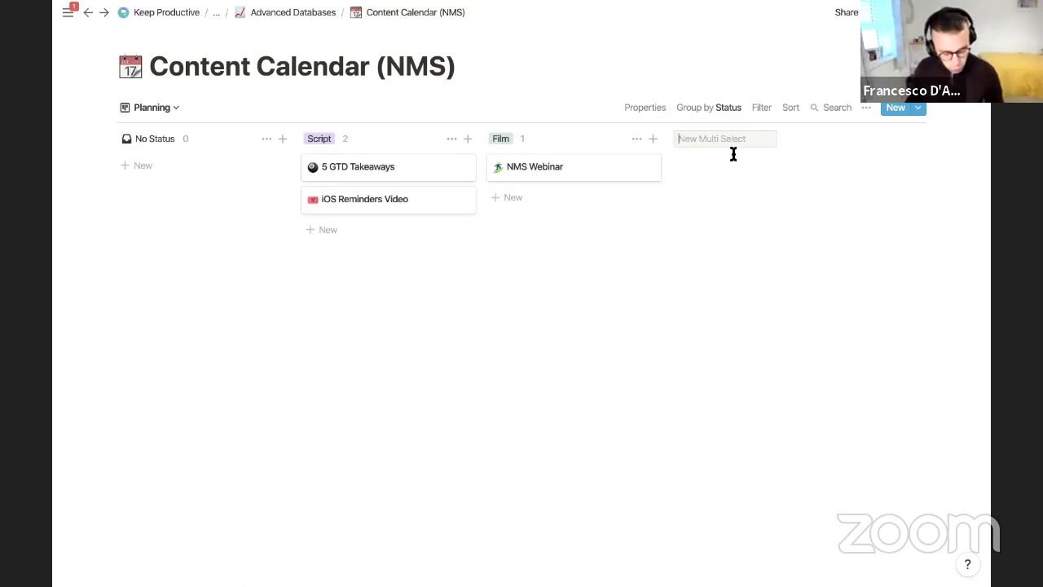
text(B)
key(BackSpace)
text(Editing)
key(Return)
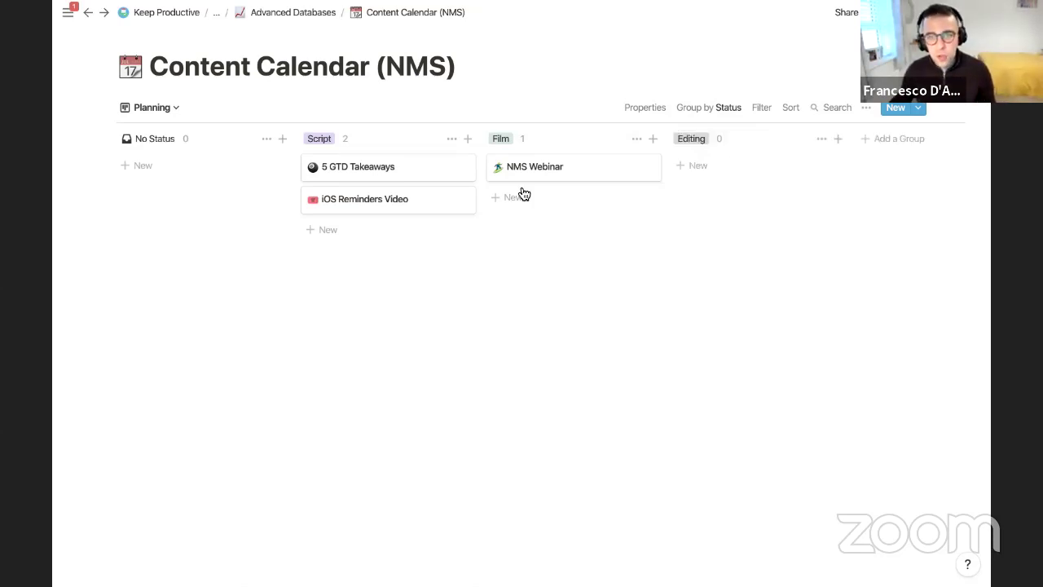
Move the 5 GTD Takeaways card to the Film group and the NMS Webinar card to Editing.
drag(391, 174, 528, 165)
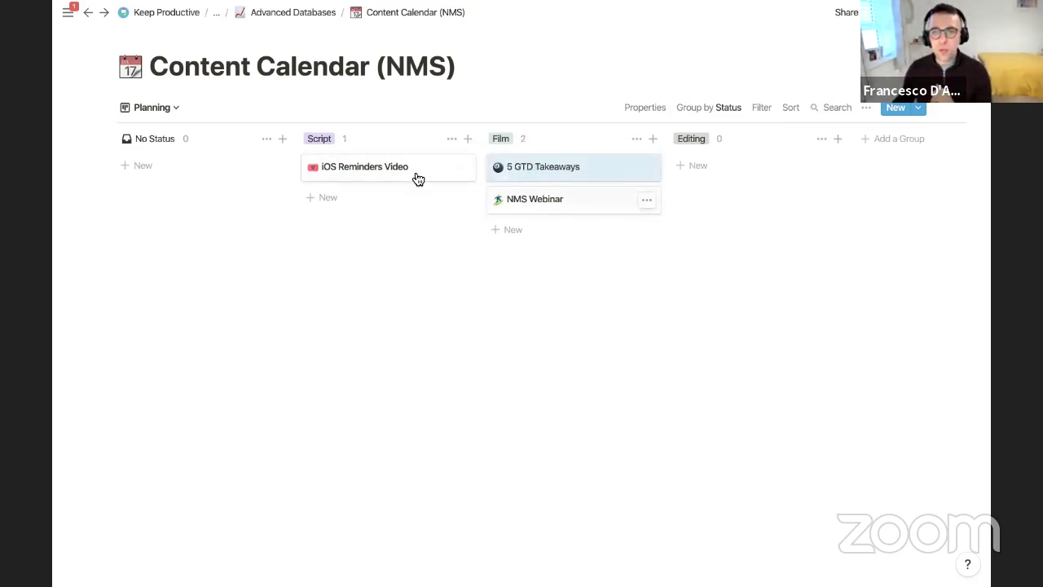
drag(533, 204, 688, 167)
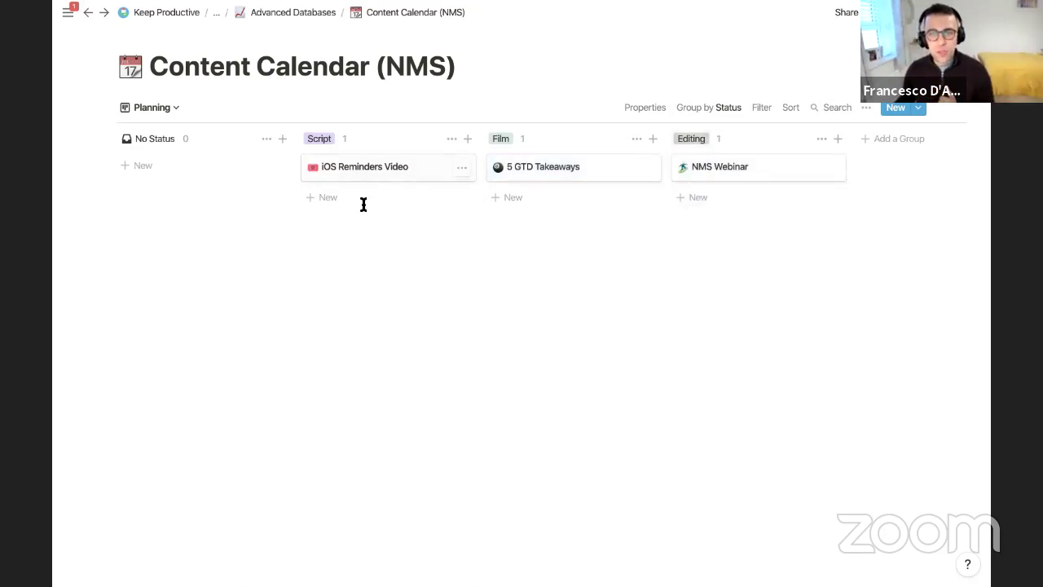
Switch back to the All Content calendar view and review the statuses of the late-November entries.
click(174, 110)
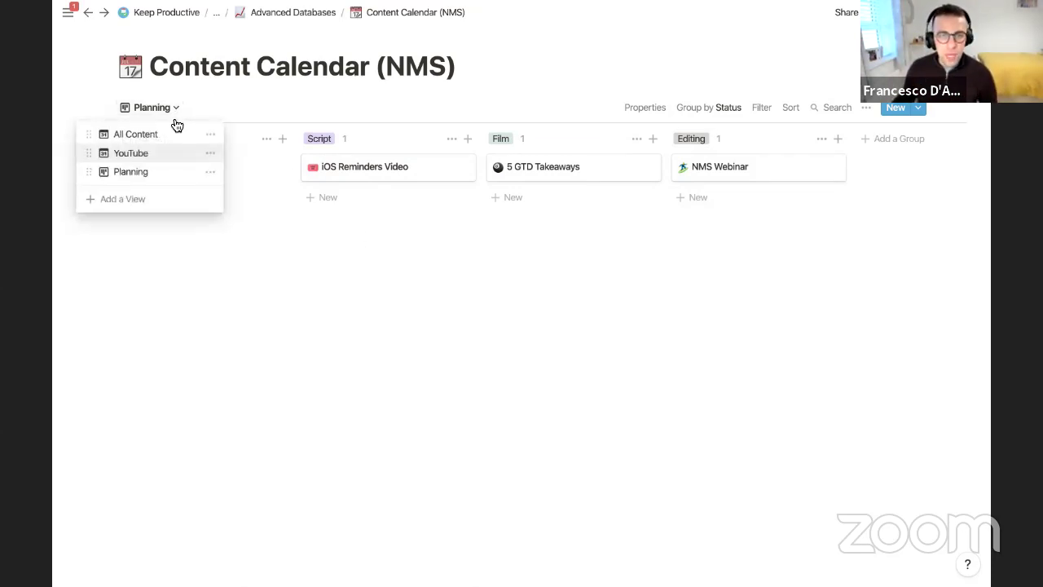
click(168, 135)
scroll(540, 283, down, 2)
scroll(522, 289, down, 2)
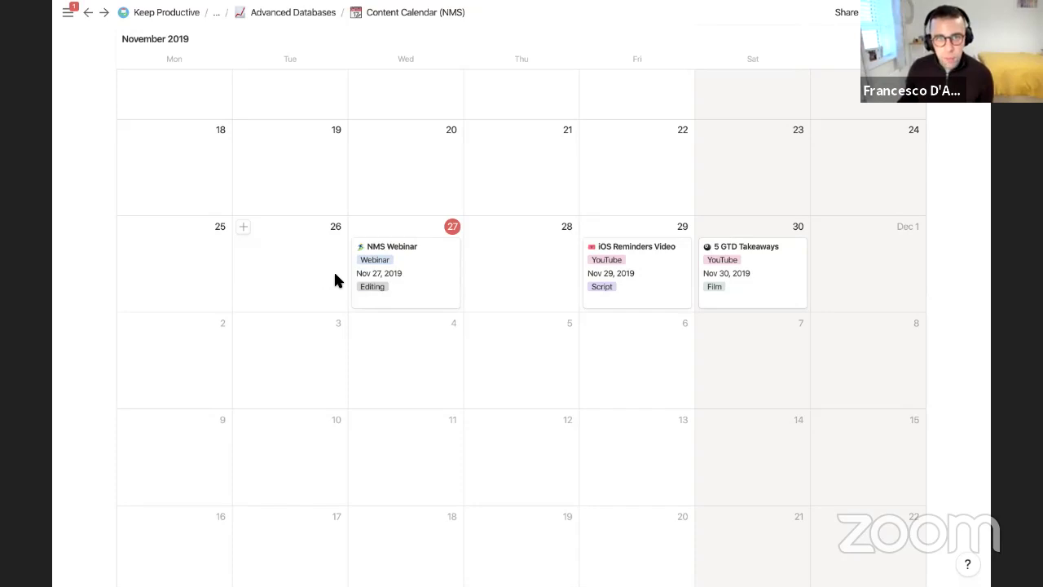
scroll(334, 279, up, 1)
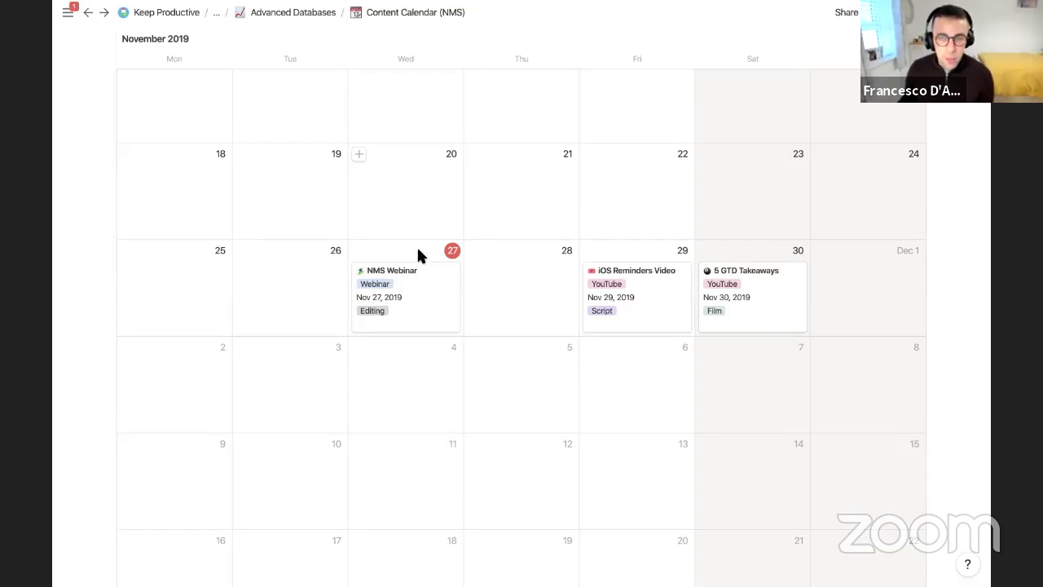
Open the iOS Reminders Video entry and add a number property named Length.
click(673, 297)
click(359, 383)
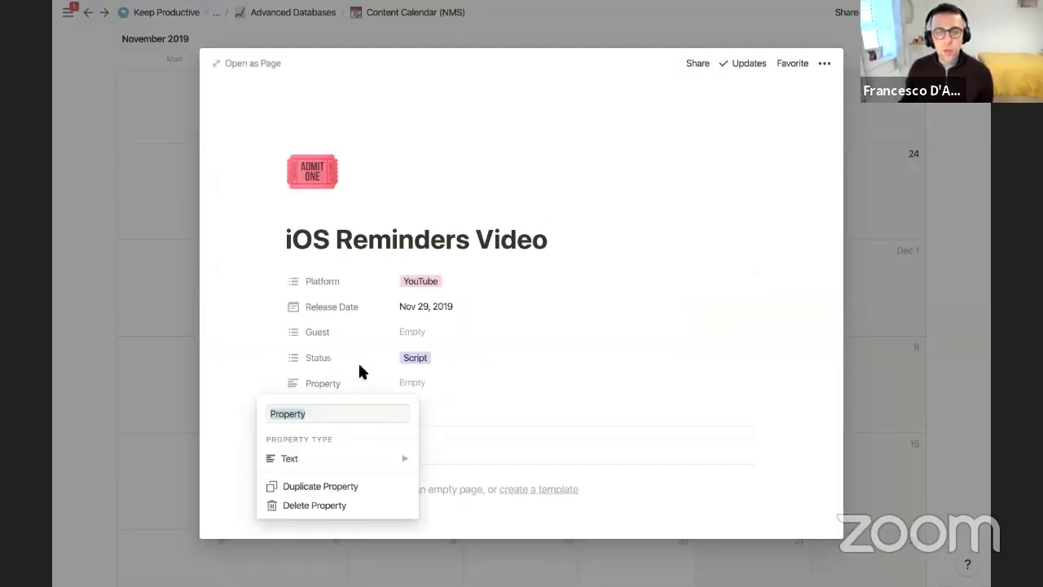
text(Length)
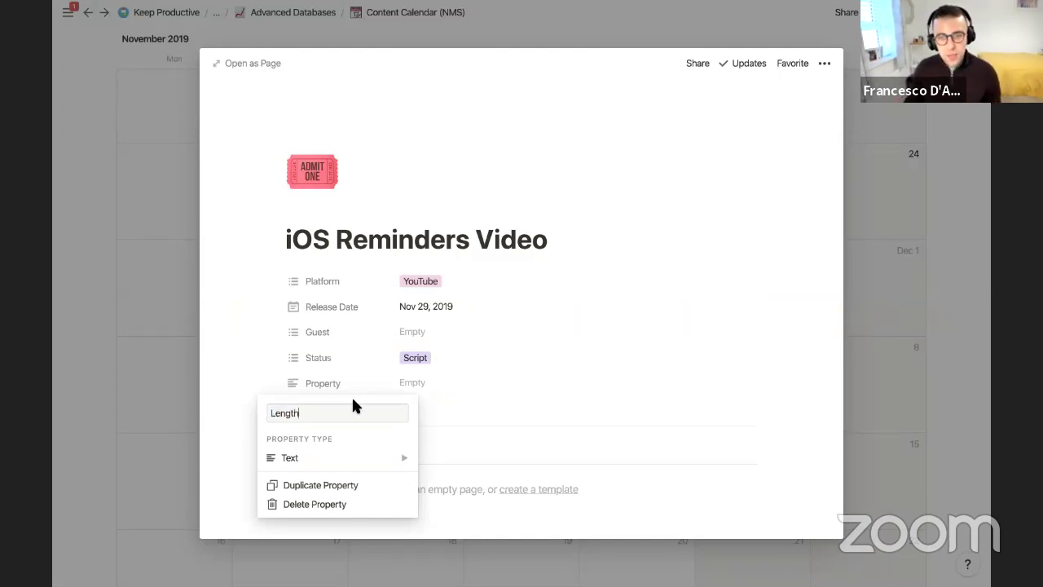
click(367, 457)
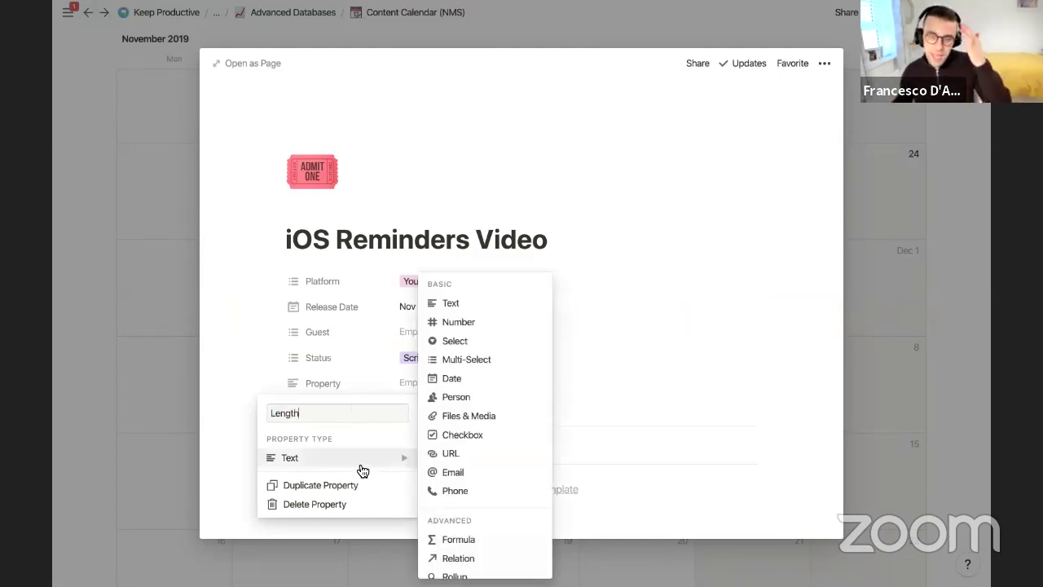
click(483, 322)
Set the iOS Reminders Video entry's Length to 20 and close the entry.
click(421, 395)
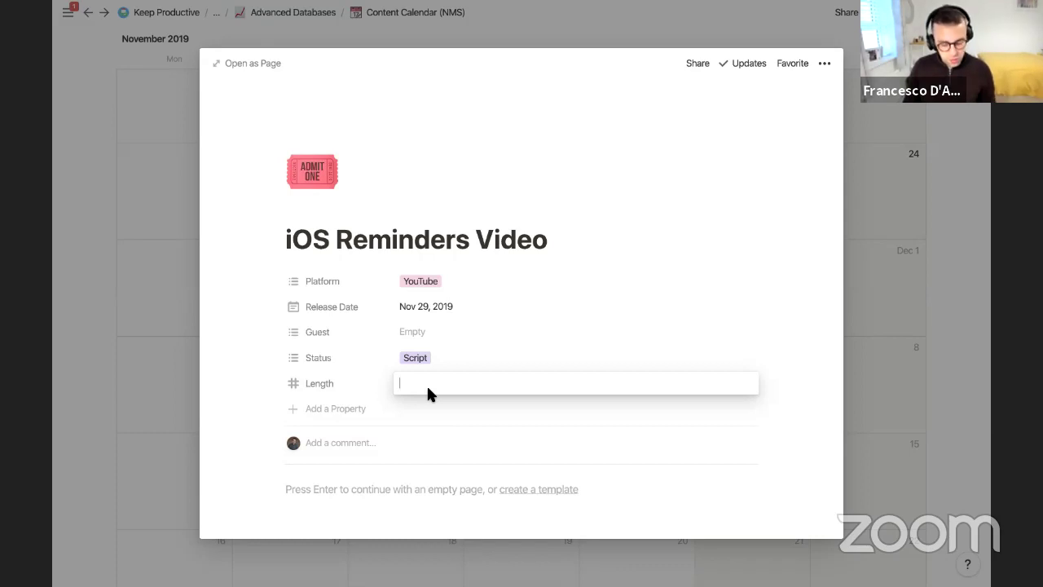
text(30)
click(990, 232)
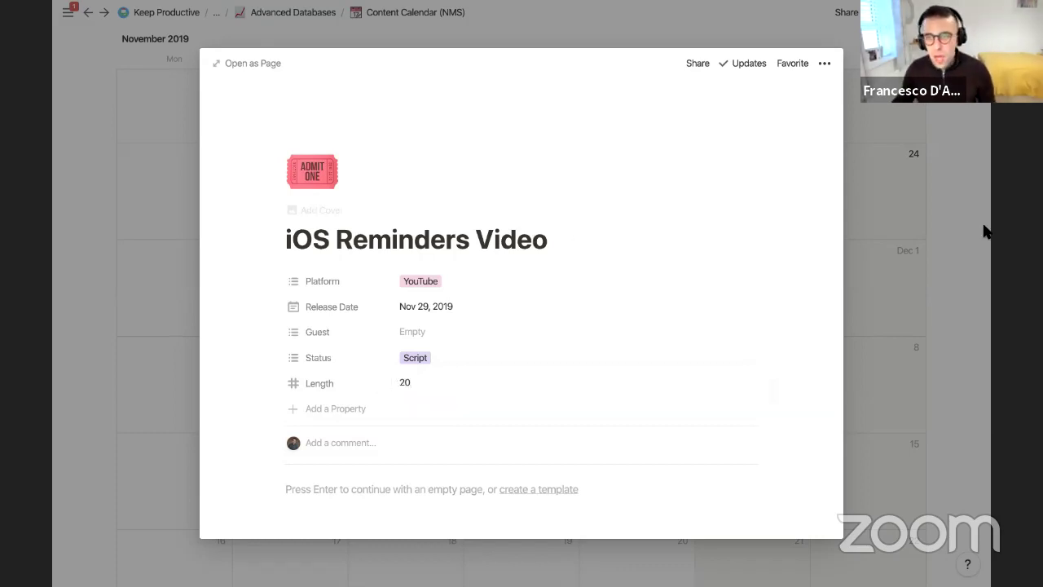
click(989, 232)
Create a new calendar entry on December 3 titled "Course: To-Do List Apps".
scroll(739, 341, down, 1)
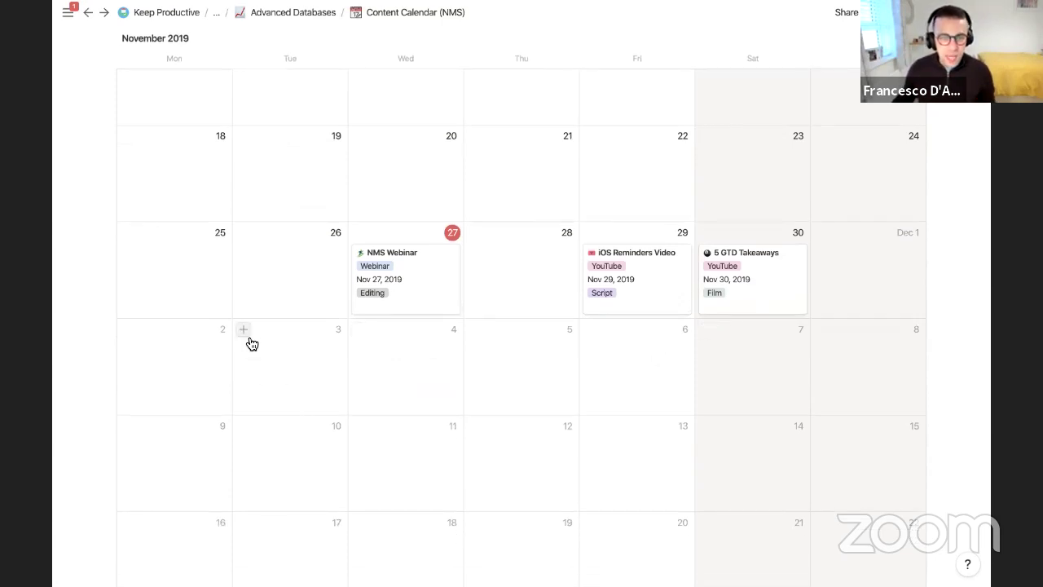
click(243, 329)
text(Course: T-Do)
key(BackSpace)
key(BackSpace)
key(BackSpace)
text(od)
key(BackSpace)
text(-Do List )
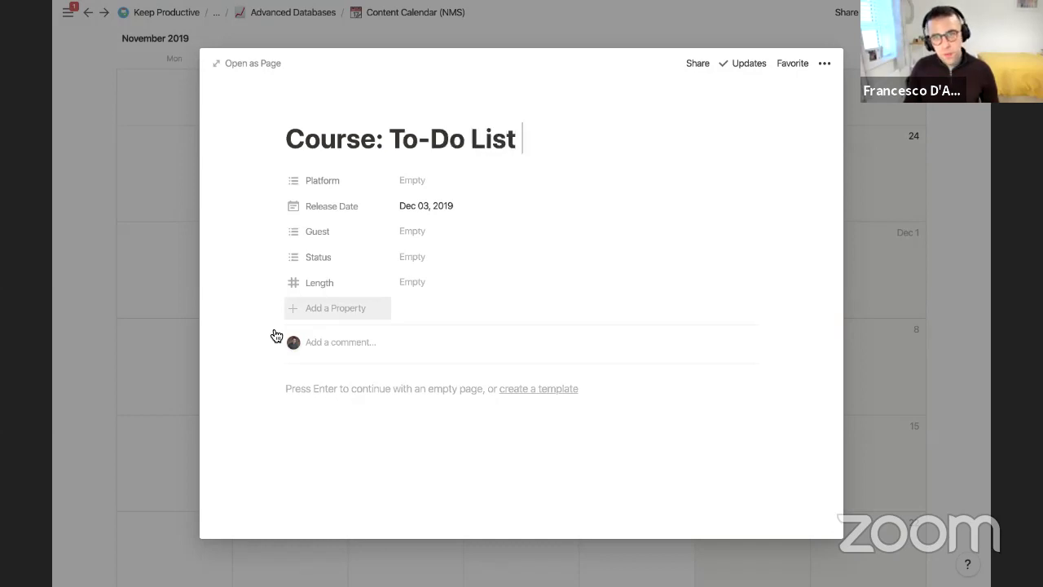
text(Apps)
Add an icon to the Course: To-Do List Apps entry and set its Platform to a new Course option.
click(326, 110)
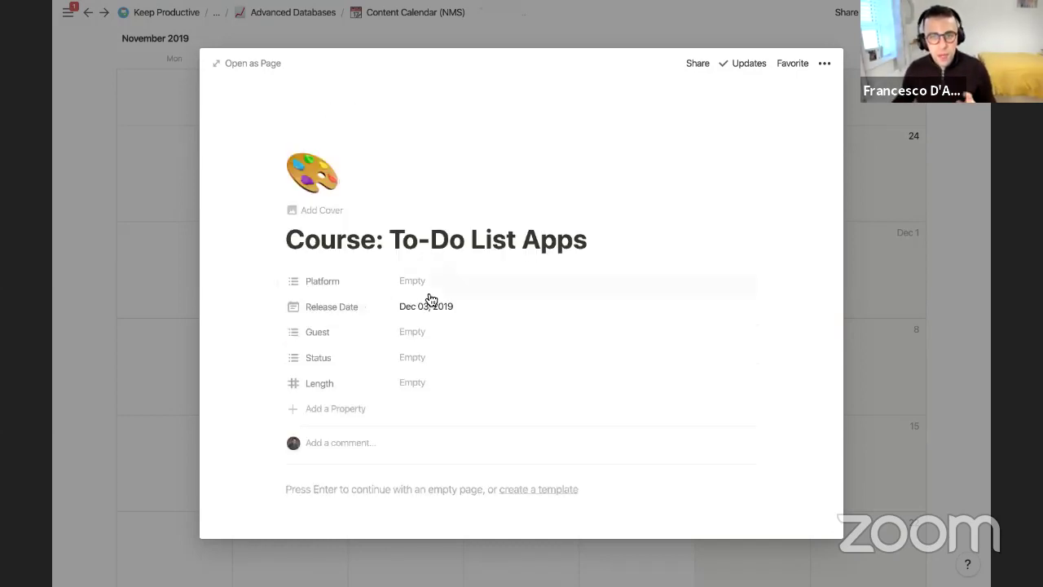
click(420, 283)
text(Course)
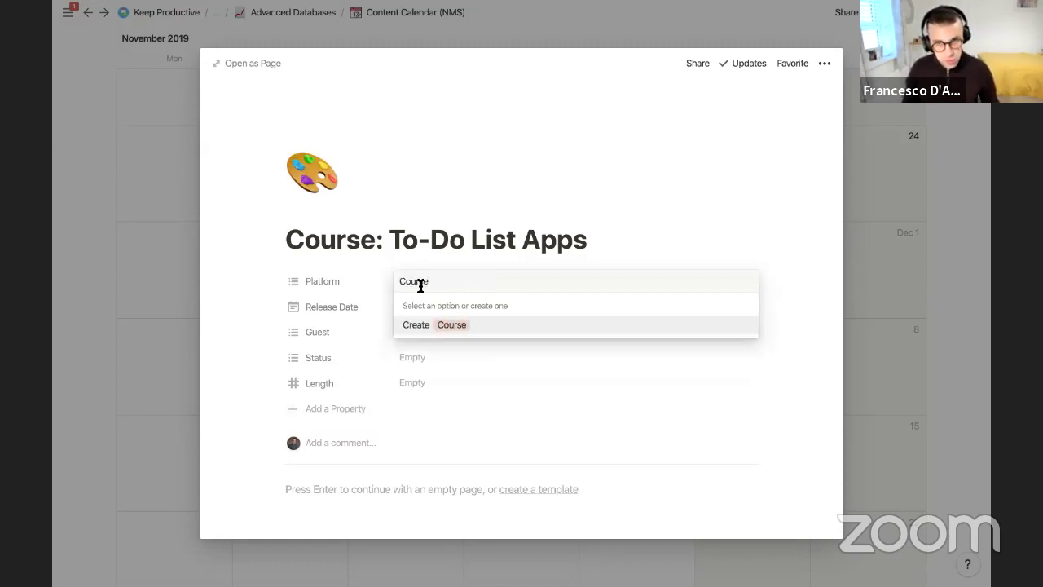
key(Return)
click(476, 230)
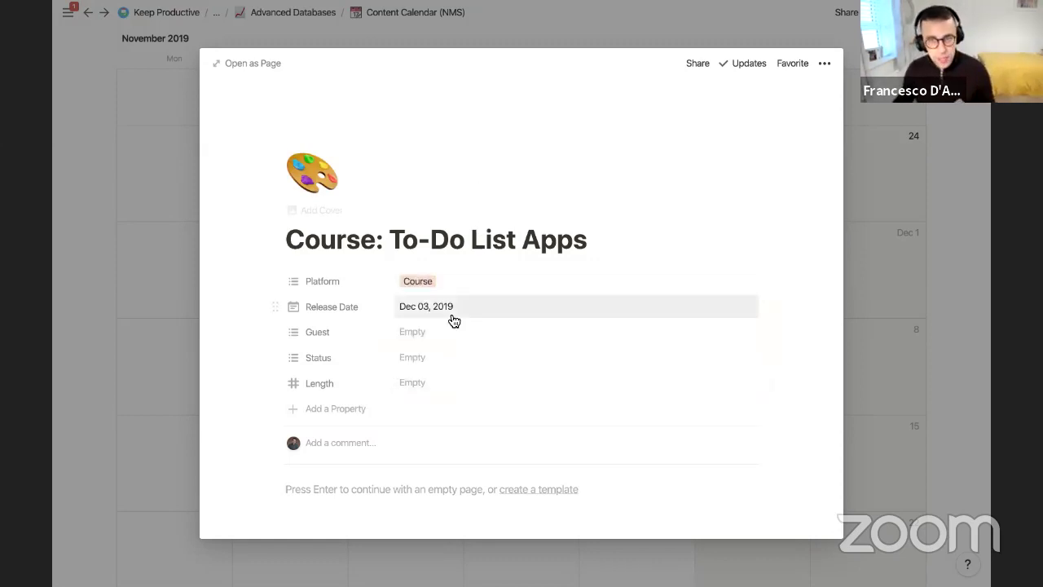
Set the Course: To-Do List Apps entry's Status to Film and its Length to 60, and close the entry.
click(423, 356)
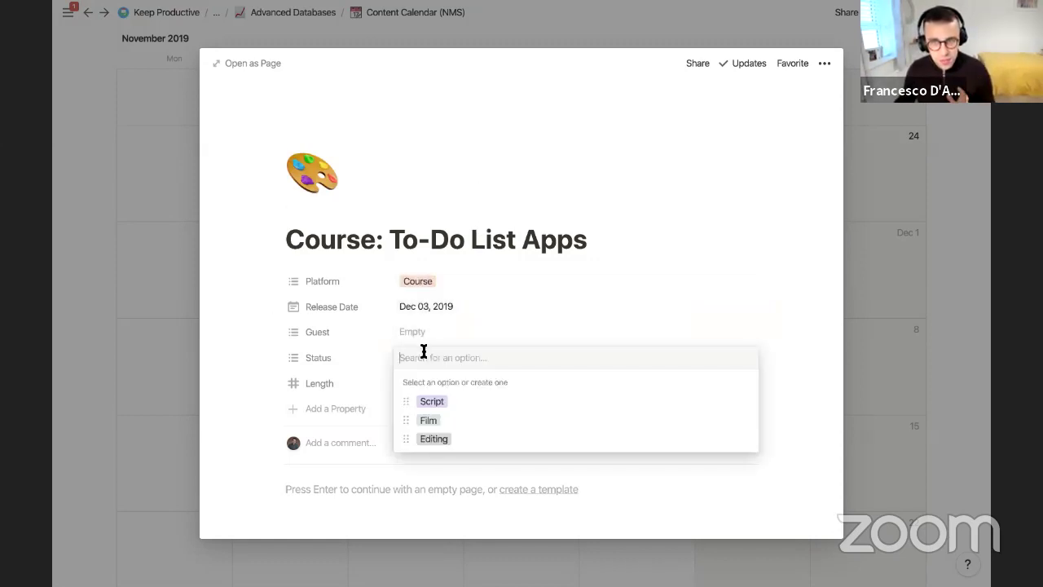
click(439, 423)
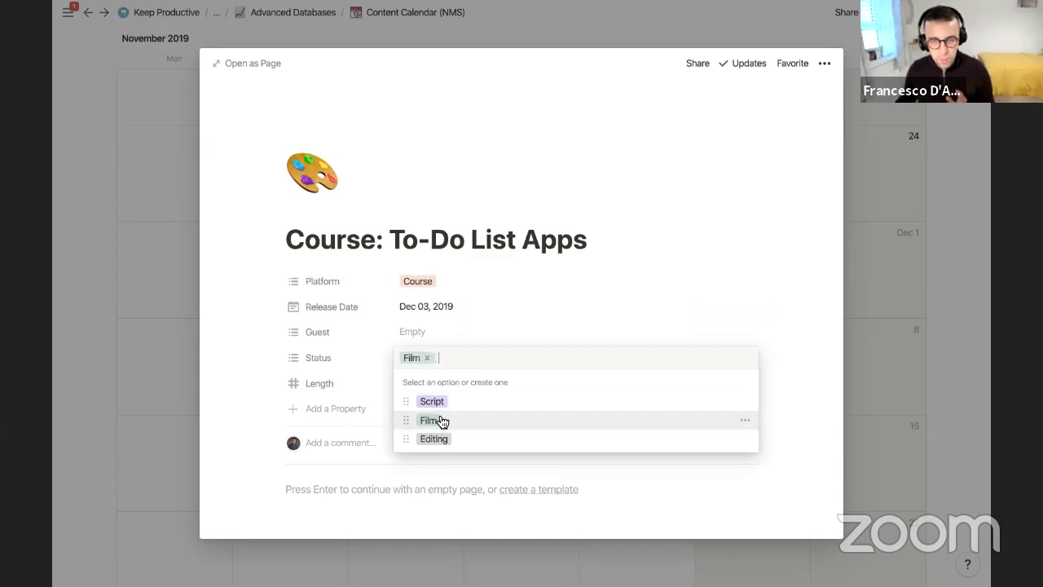
click(417, 383)
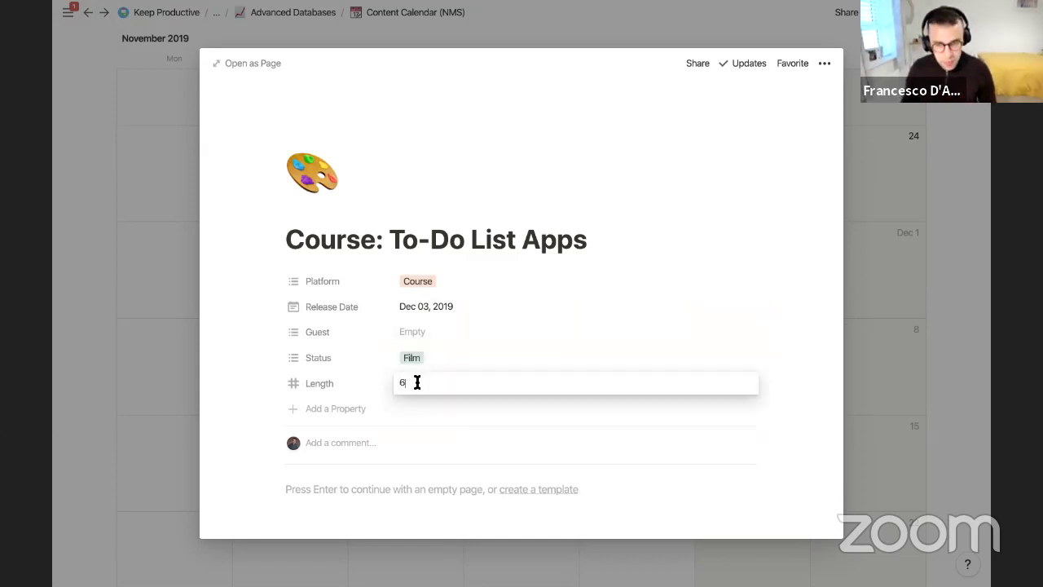
text(60)
key(Return)
click(926, 247)
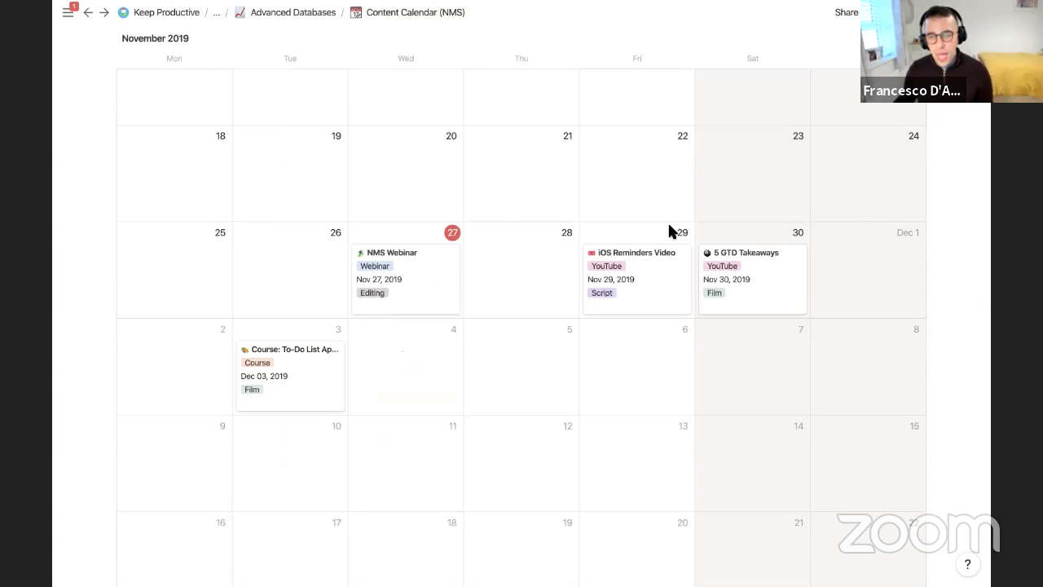
Reorder the properties on the All Content calendar cards to Release Date, Status, Platform.
scroll(669, 227, up, 1)
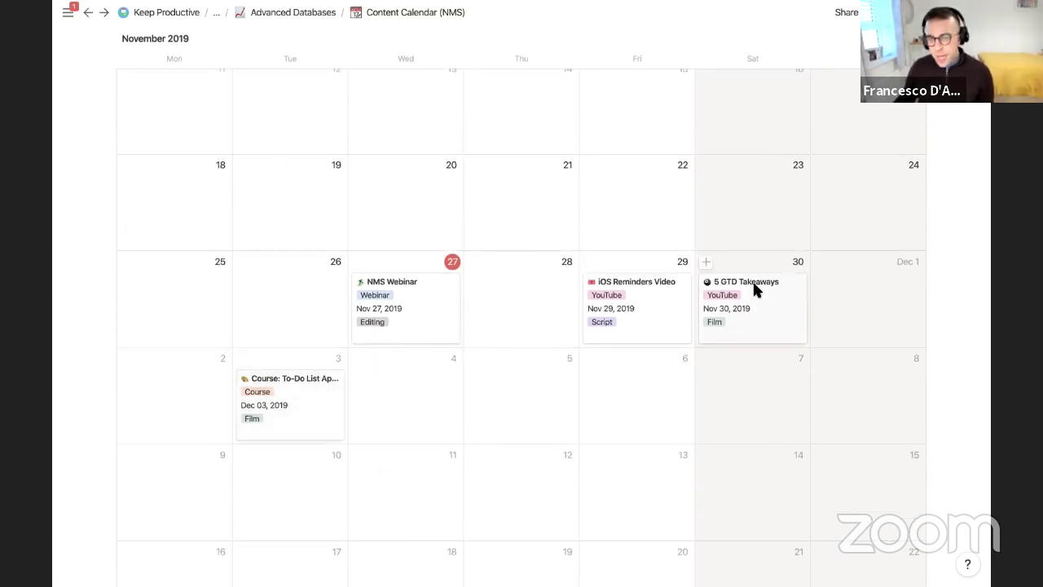
scroll(398, 367, up, 5)
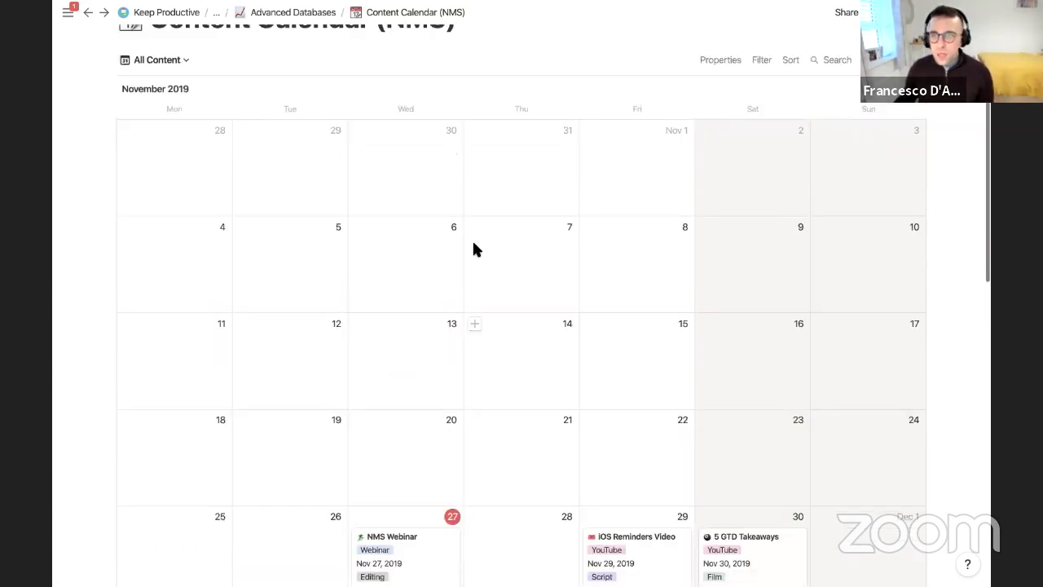
click(725, 108)
drag(652, 174, 648, 136)
drag(647, 191, 646, 159)
click(550, 219)
scroll(550, 220, down, 5)
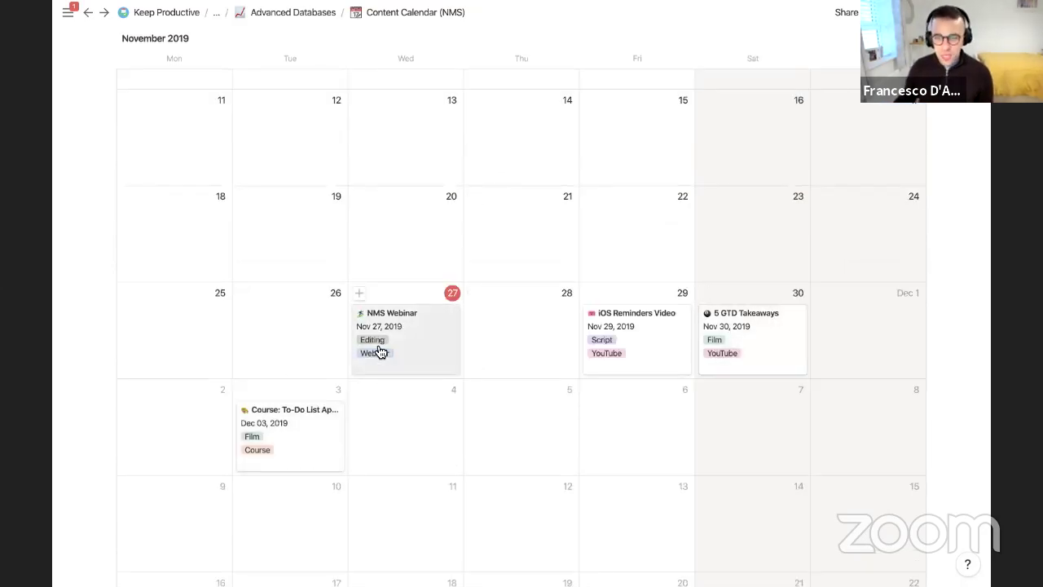
scroll(316, 391, down, 2)
Create a new table view of the content calendar named "45+ Minutes".
scroll(331, 361, up, 7)
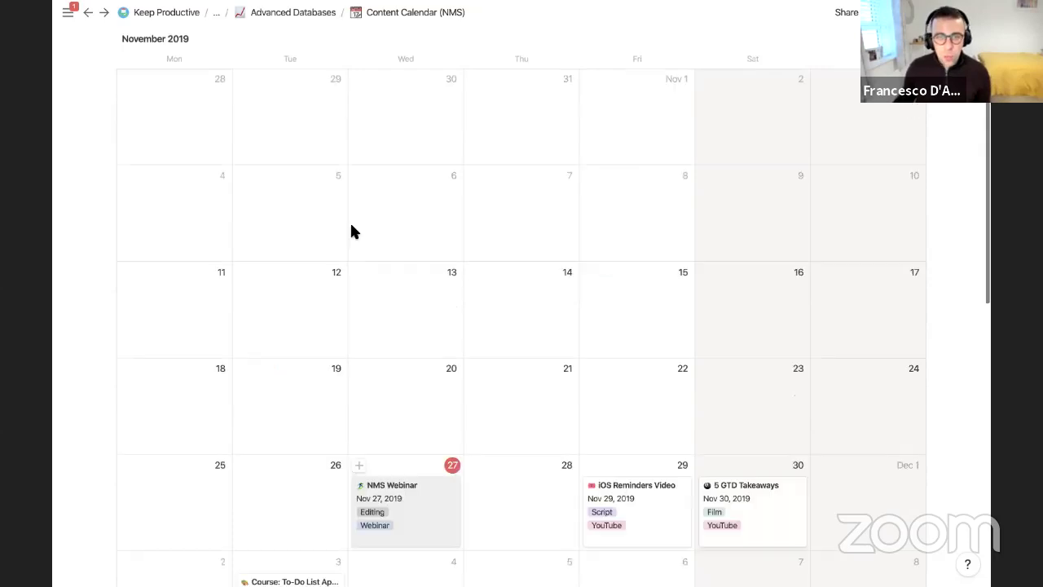
click(177, 108)
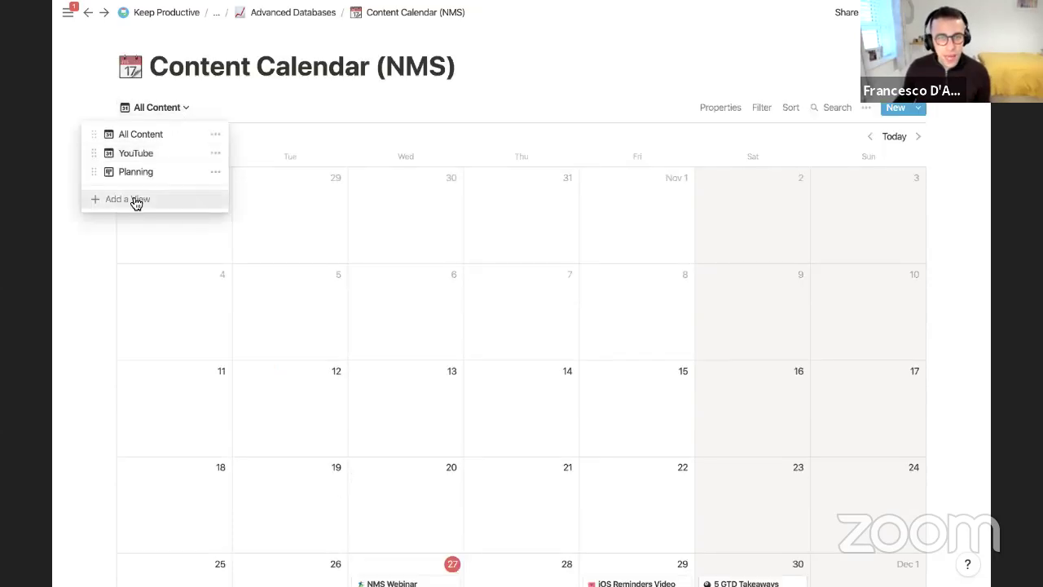
click(133, 201)
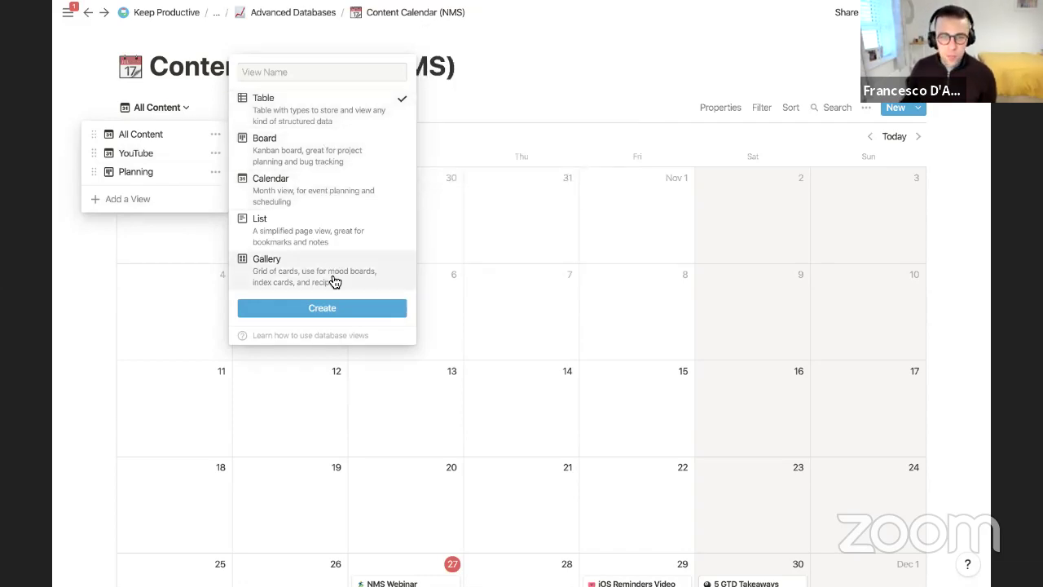
text(45+ Minutes)
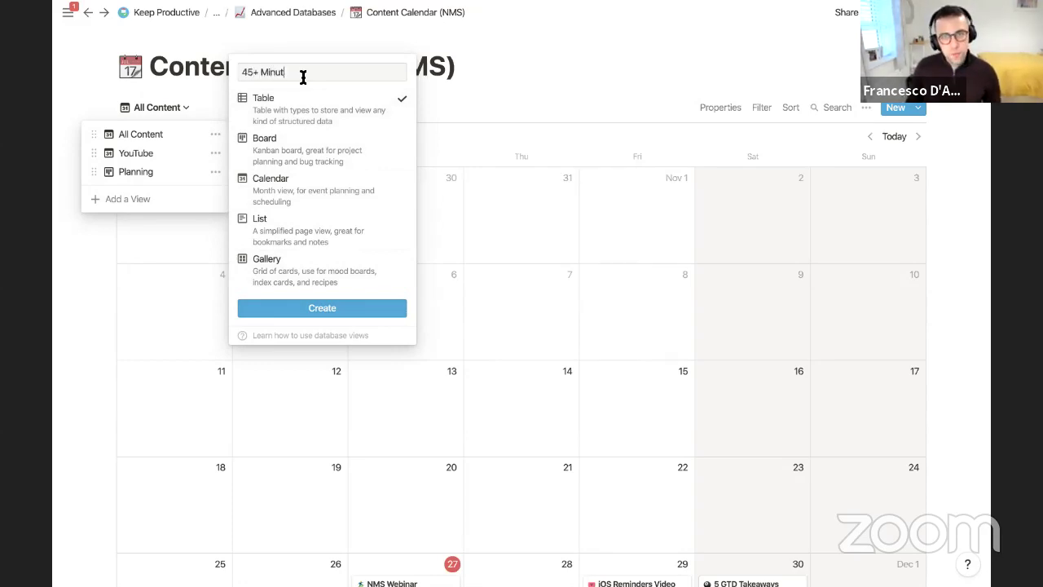
click(329, 313)
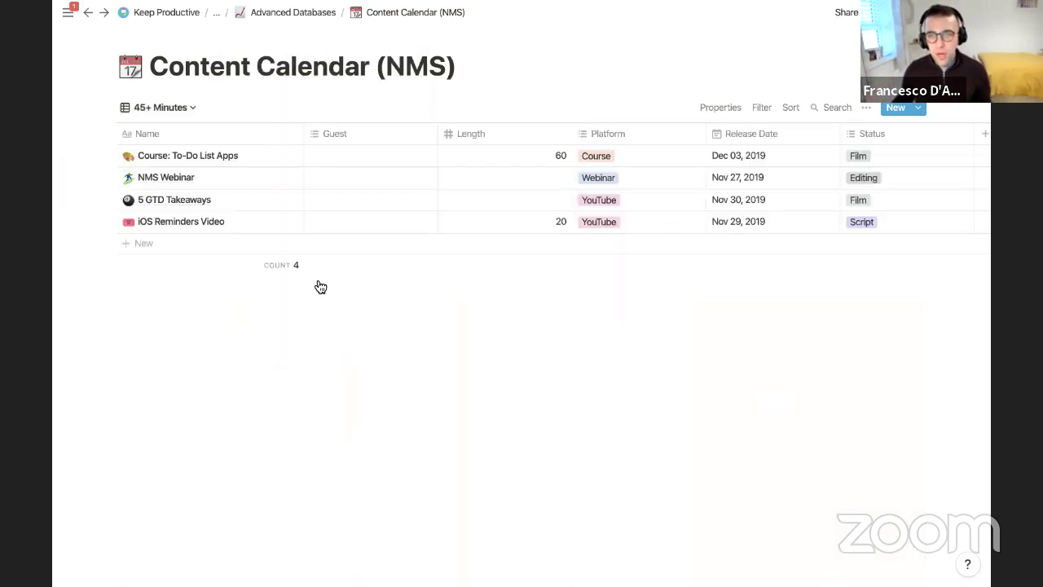
Filter the 45+ Minutes view to entries with a Length greater than 30.
click(754, 106)
click(697, 222)
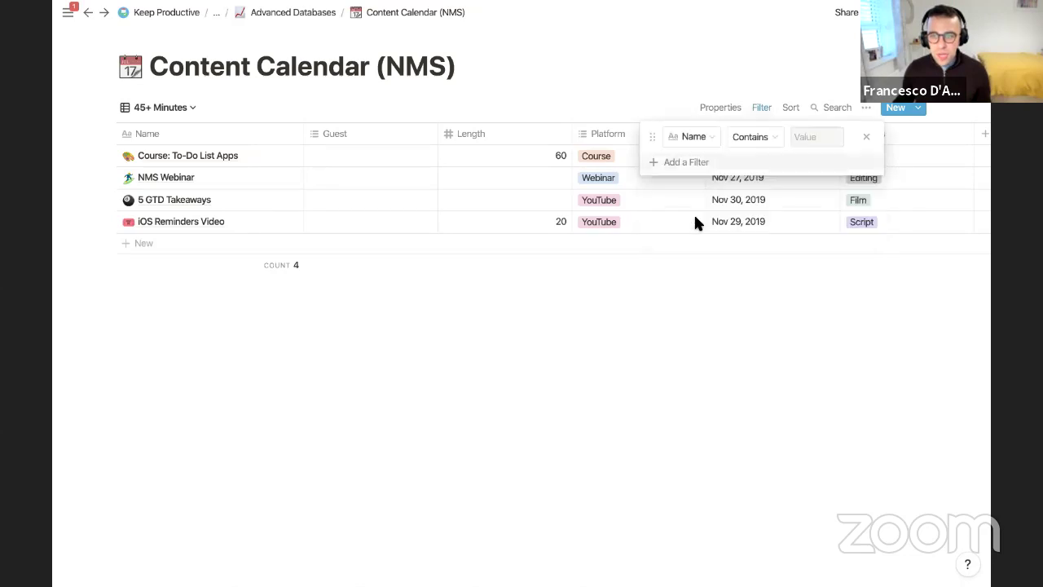
click(699, 141)
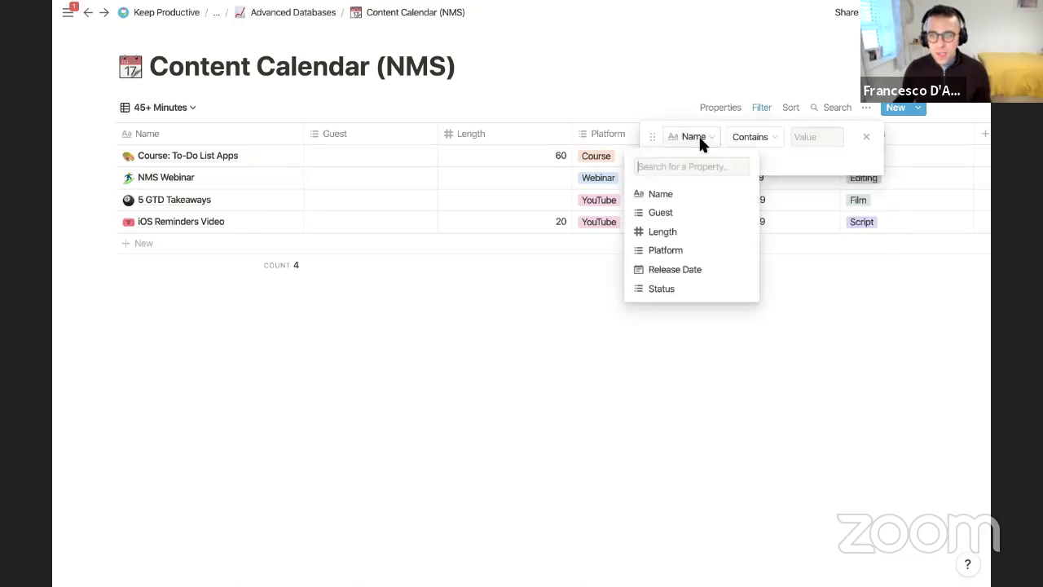
click(667, 232)
click(751, 137)
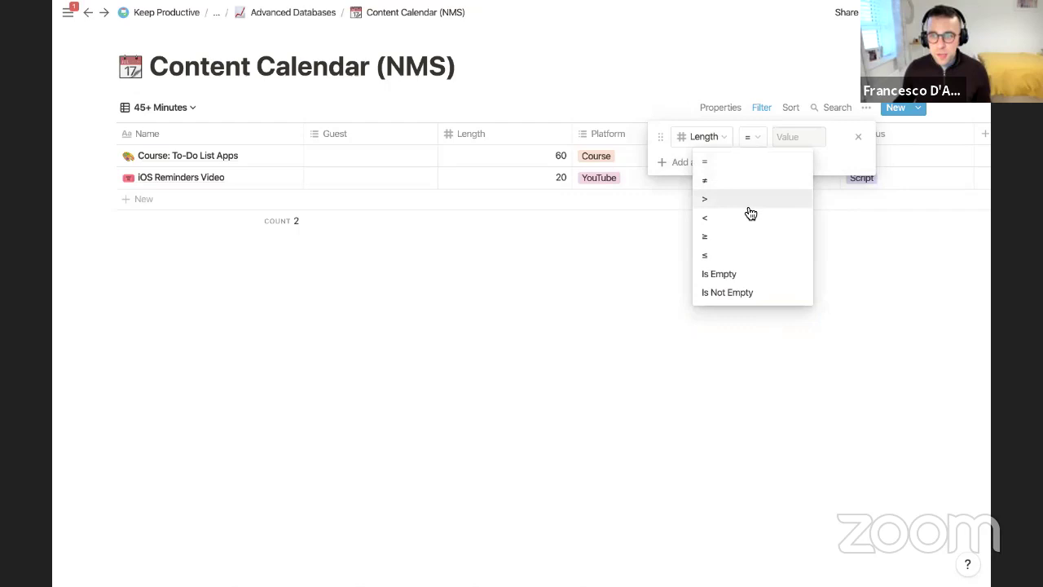
click(747, 200)
click(784, 138)
text(30)
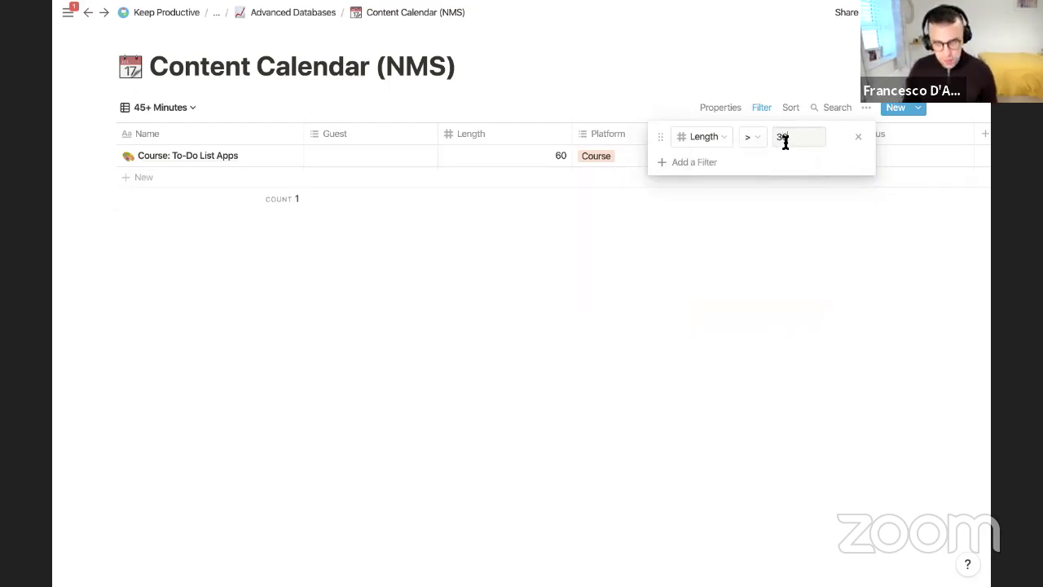
click(780, 232)
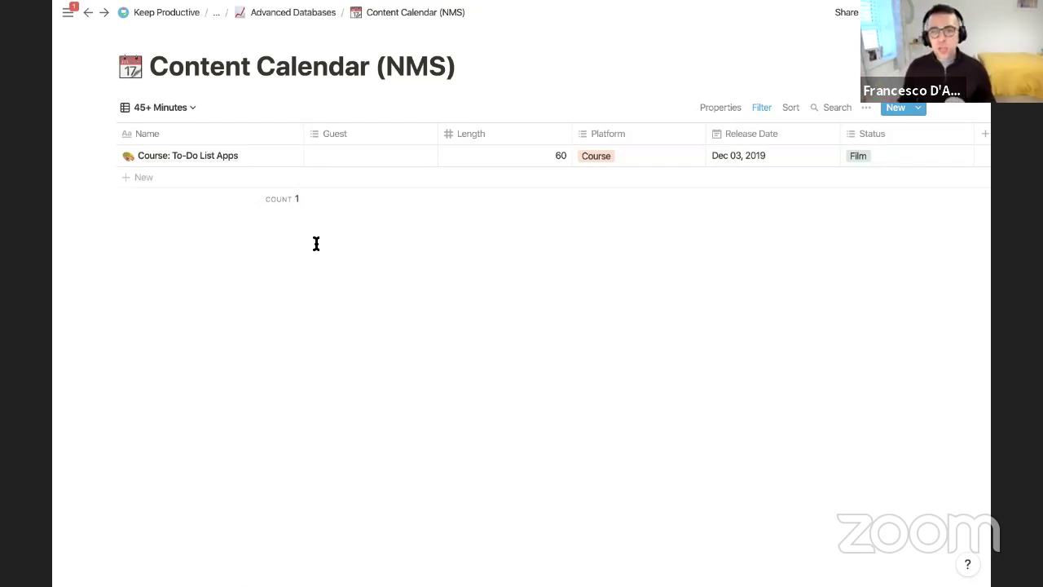
Return to the All Content calendar and check the Length property of the iOS Reminders Video entry.
click(172, 110)
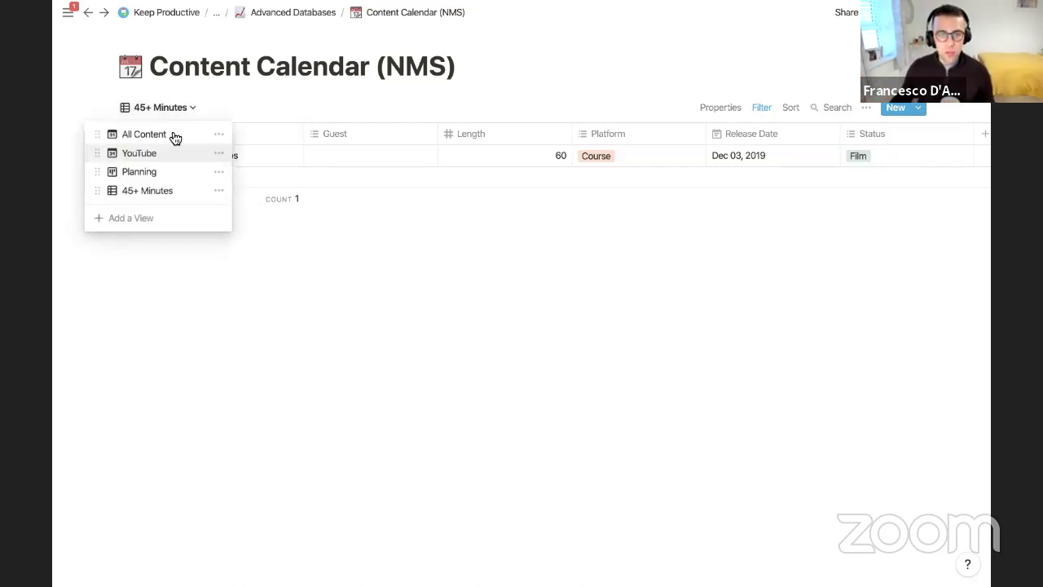
click(170, 134)
scroll(420, 258, down, 5)
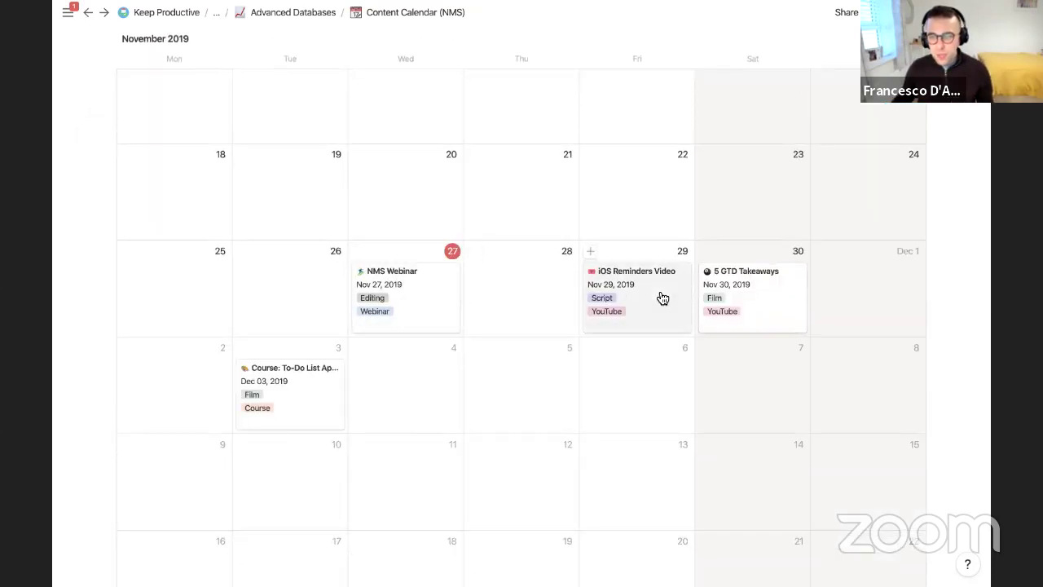
click(663, 297)
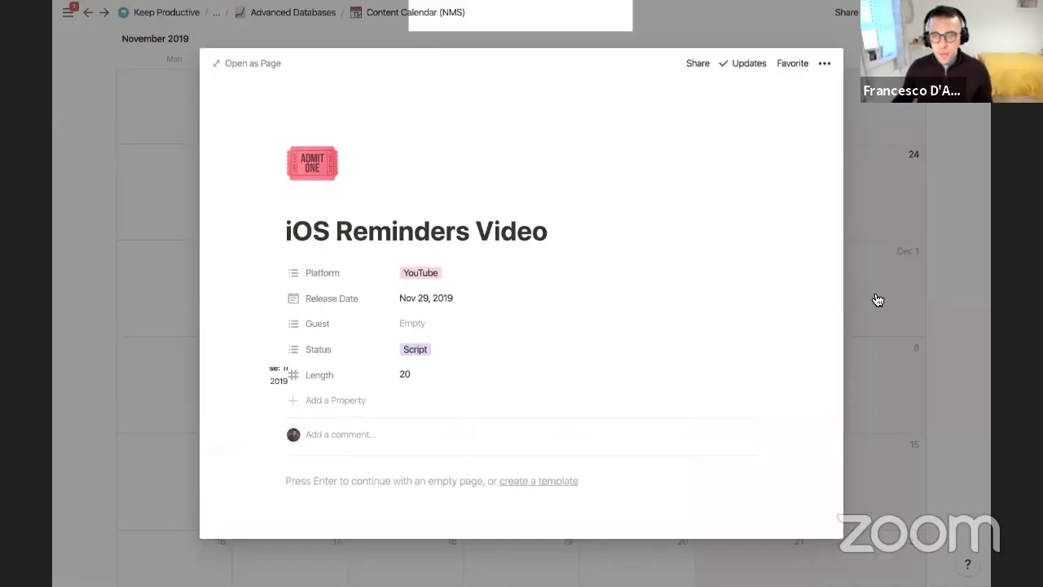
key(Escape)
Set the 5 GTD Takeaways entry's Length to 10 and close the entry.
click(772, 296)
click(426, 386)
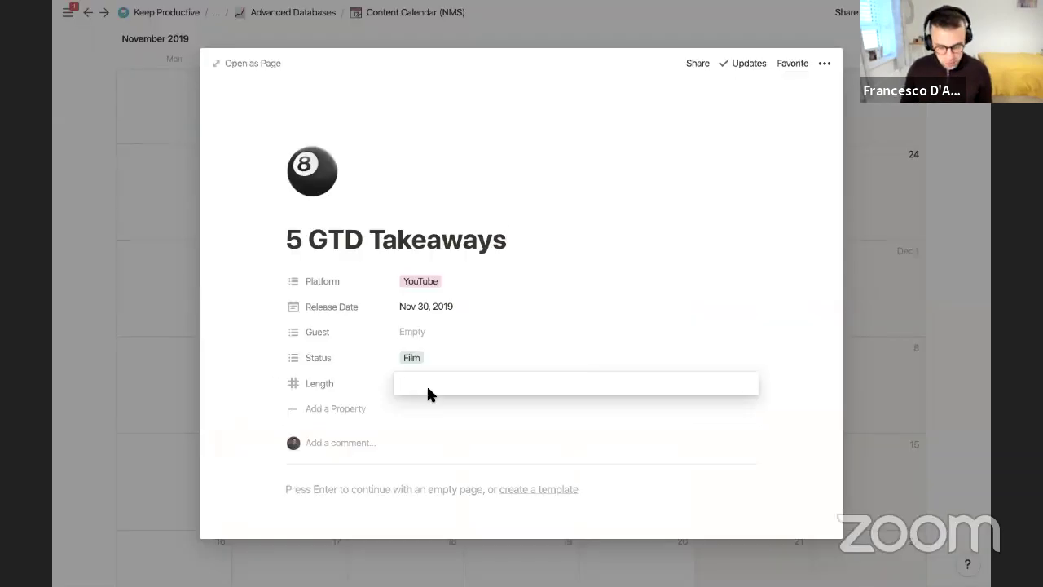
key(Return)
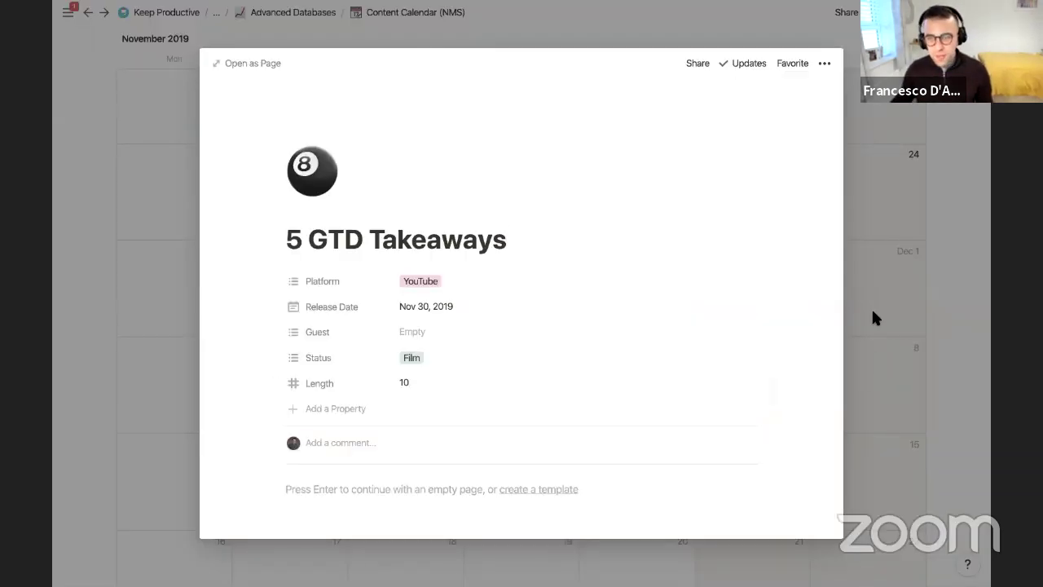
click(871, 306)
Create another table view of the content calendar named ">10 Minutes".
scroll(381, 230, up, 3)
scroll(380, 231, up, 2)
click(156, 108)
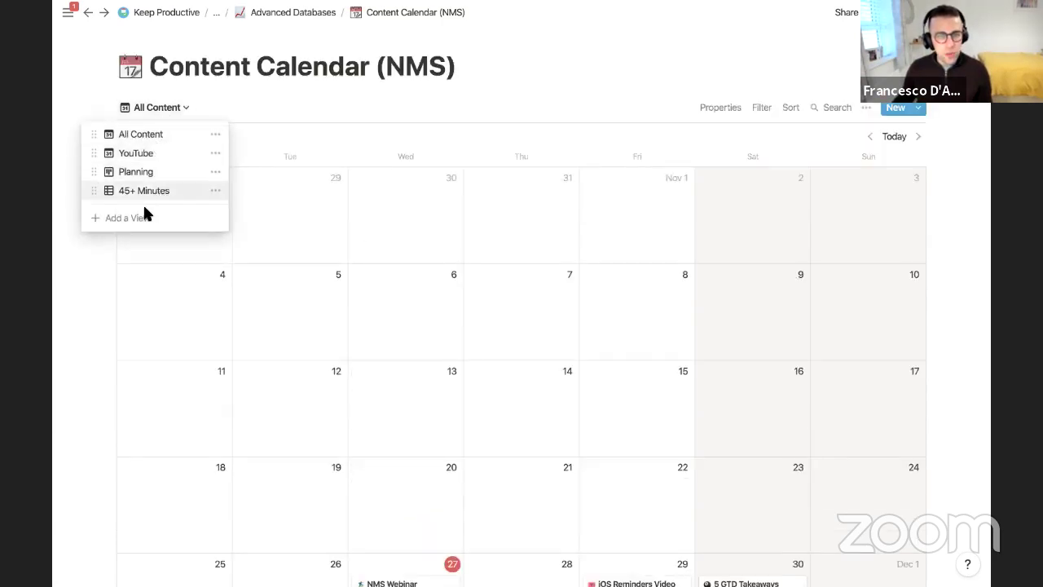
click(142, 218)
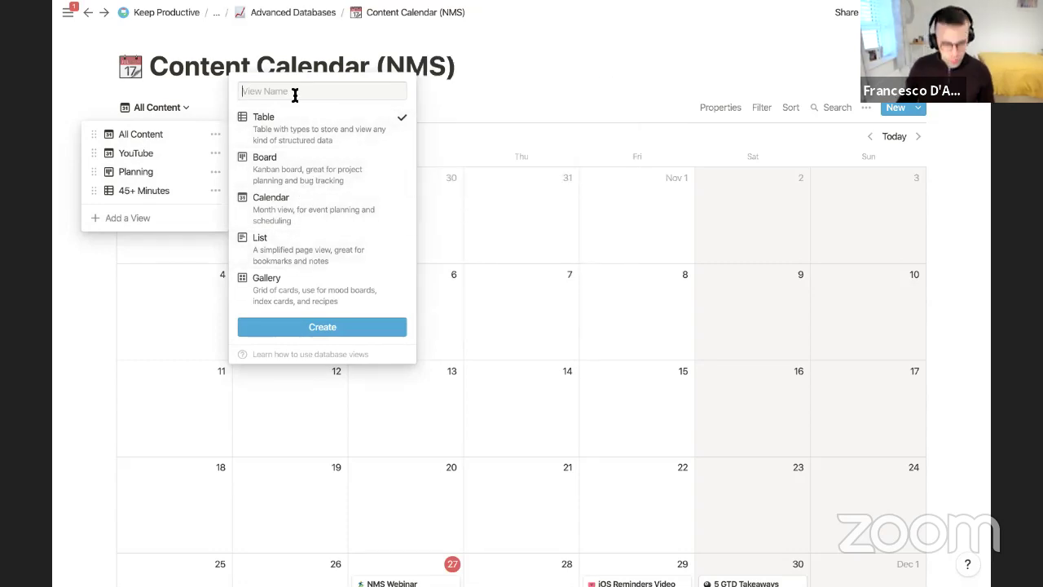
text(>10 Minu)
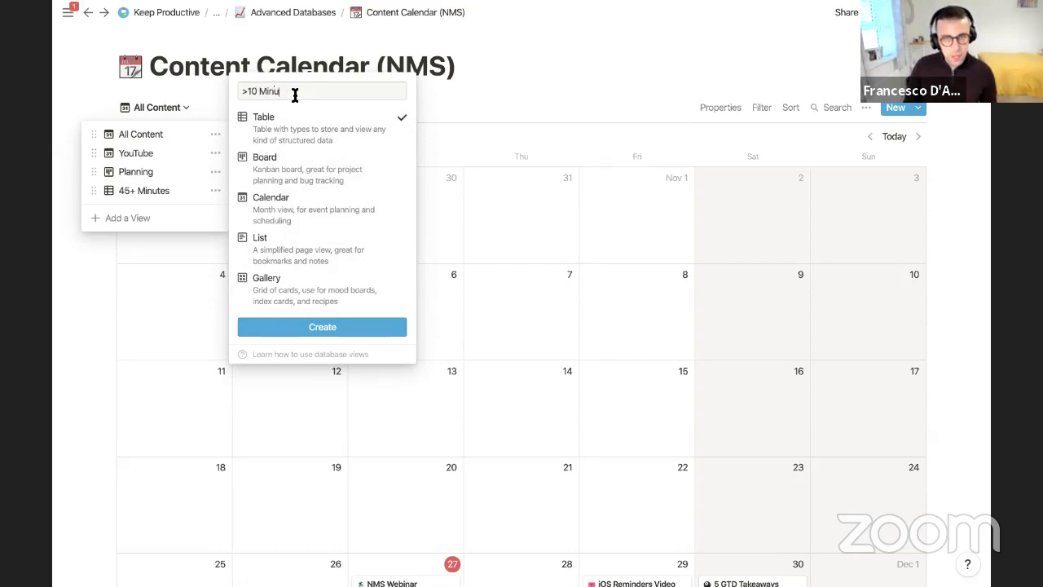
text(tes)
key(Return)
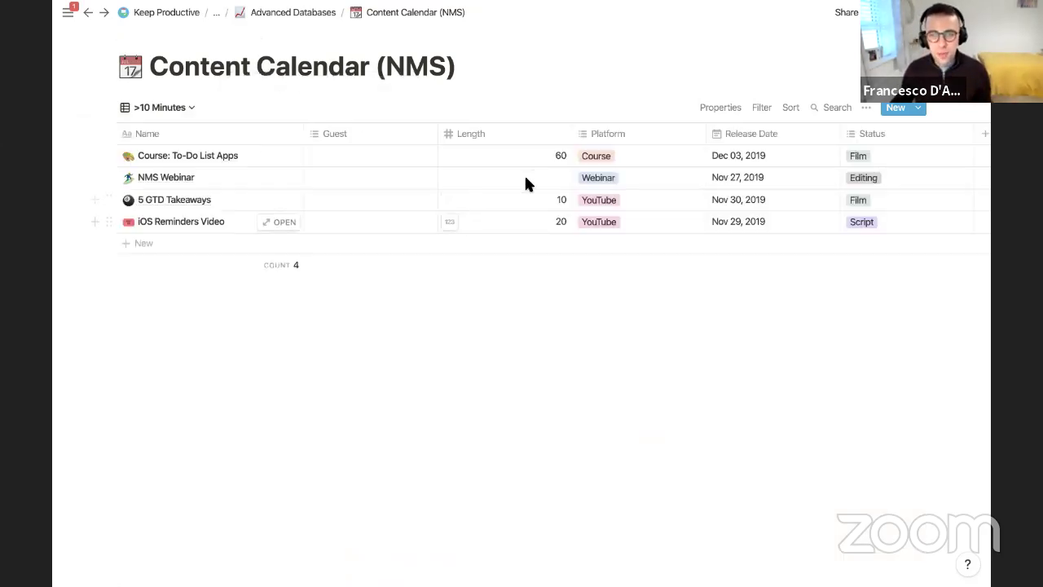
Hide the Guest property in the >10 Minutes view.
click(726, 109)
click(731, 107)
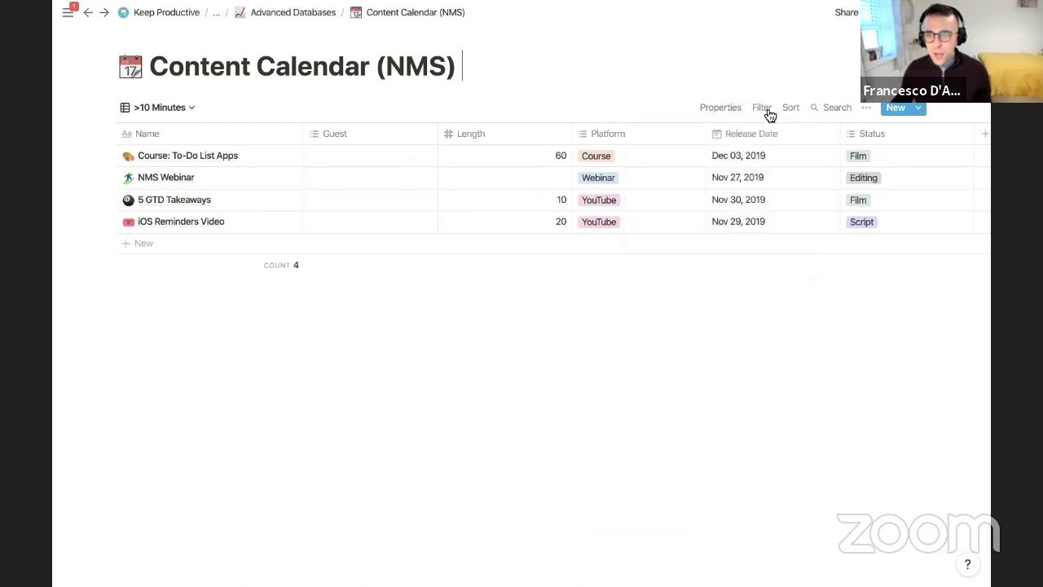
click(739, 109)
click(788, 153)
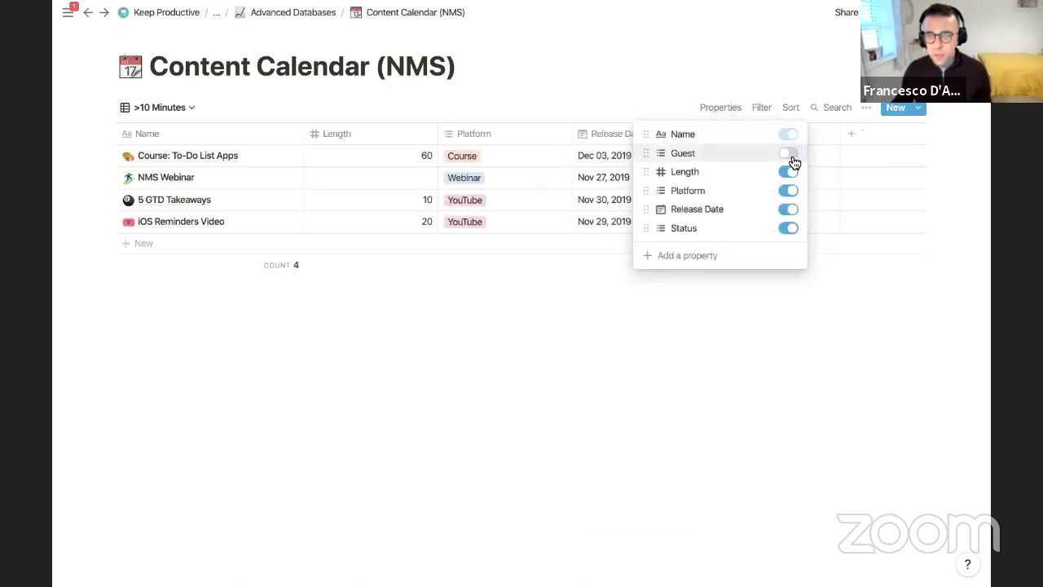
Filter the >10 Minutes view to entries with a Length less than 15.
click(761, 109)
click(763, 109)
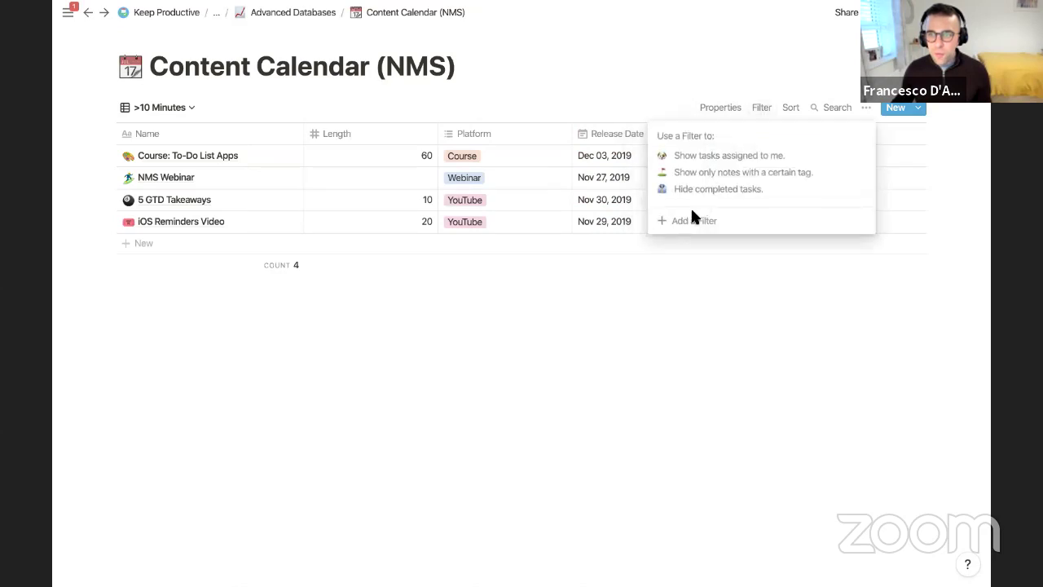
click(687, 211)
click(693, 137)
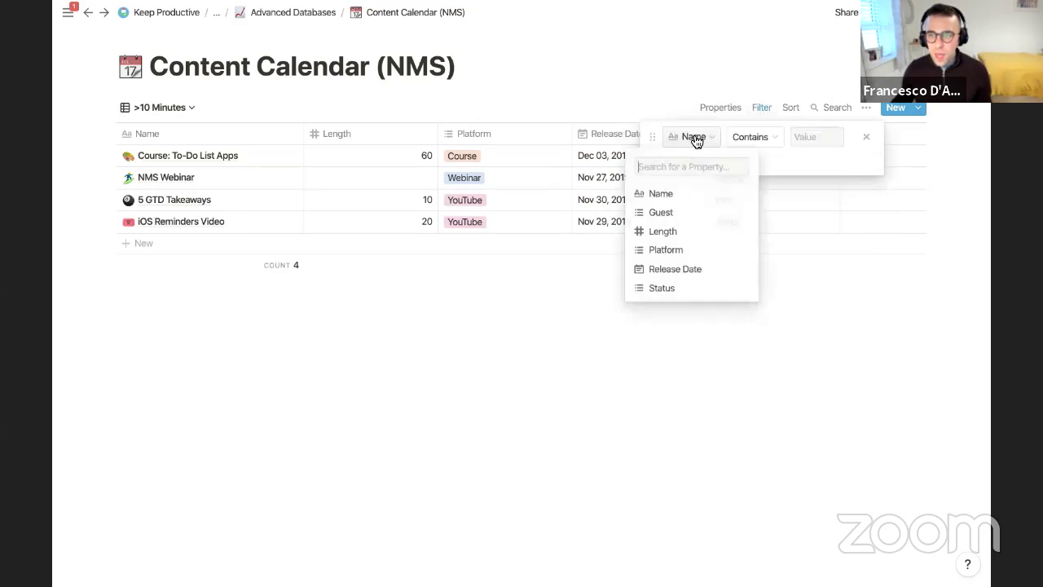
click(689, 230)
click(757, 137)
click(750, 222)
click(793, 137)
text(15)
click(754, 358)
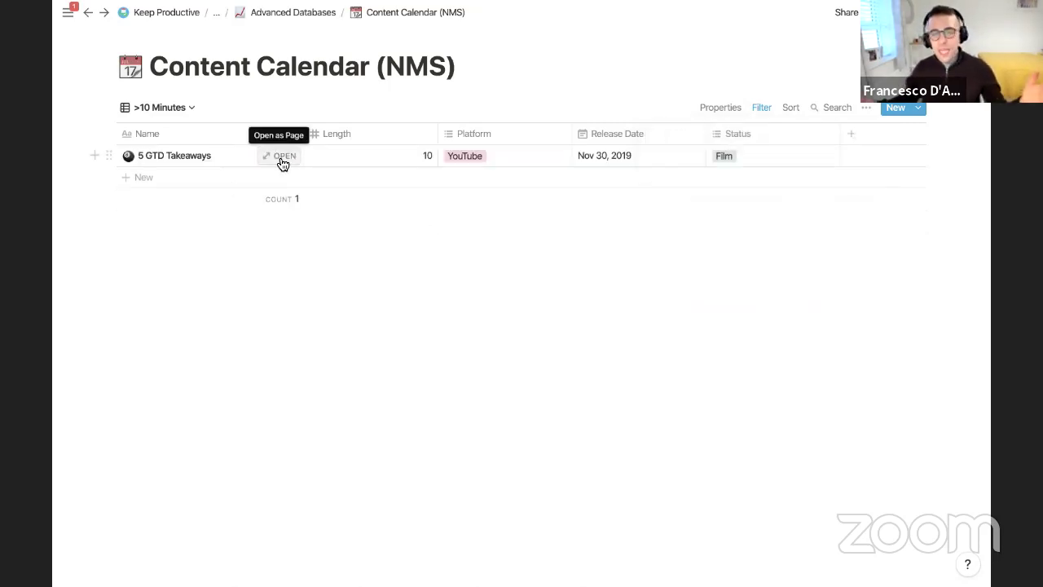
Switch back to the All Content calendar view and look over the late November and early December entries.
click(173, 107)
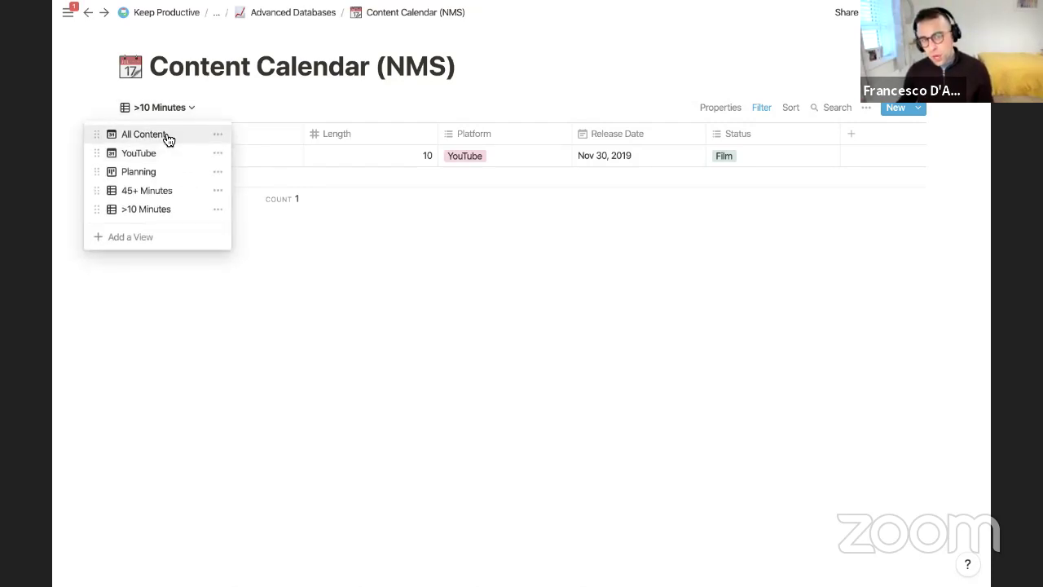
click(147, 135)
scroll(358, 359, down, 5)
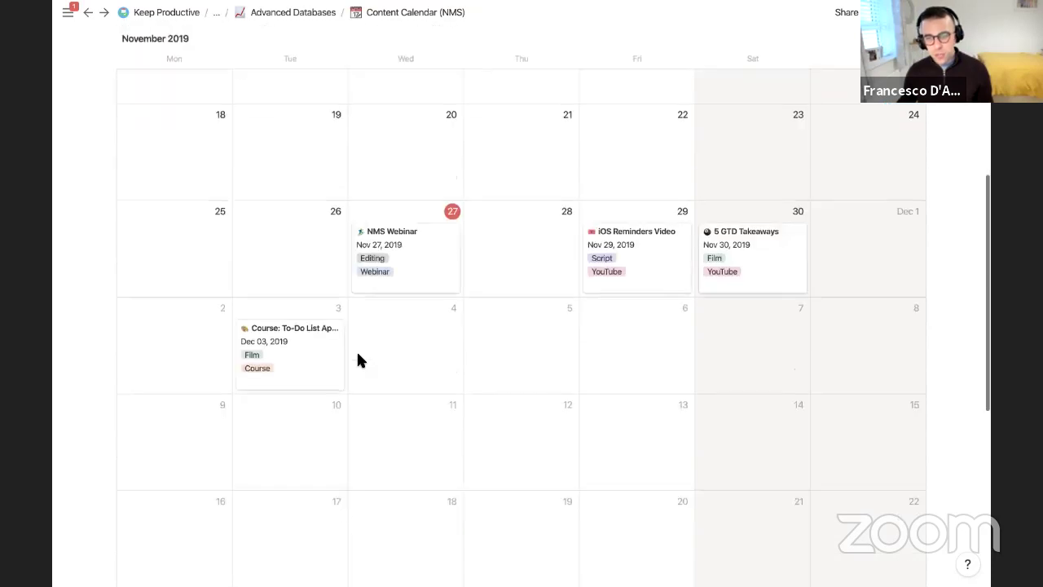
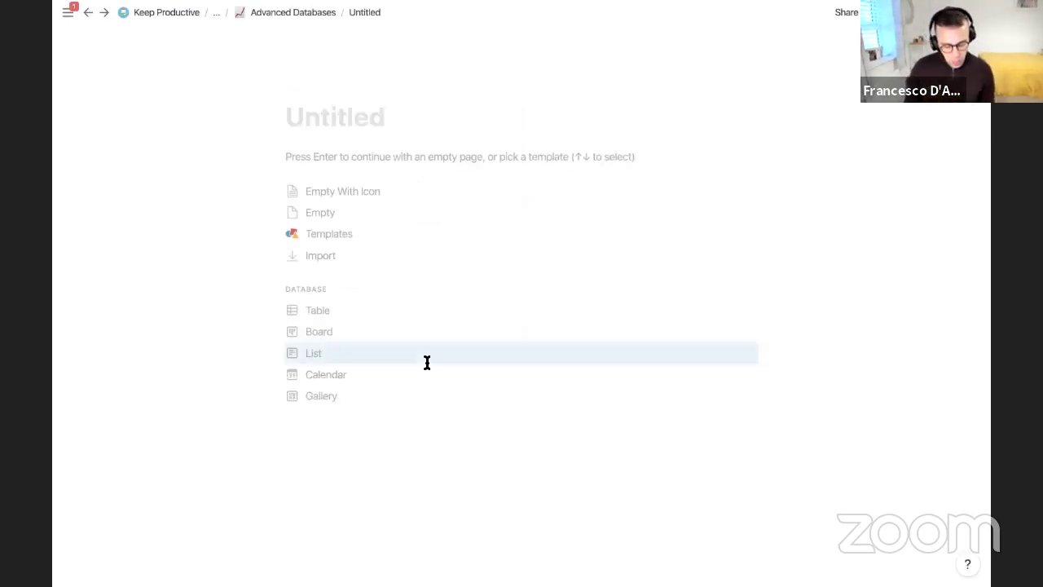
Title the new untitled page under Advanced Databases "To-Do List".
text(To-Do List)
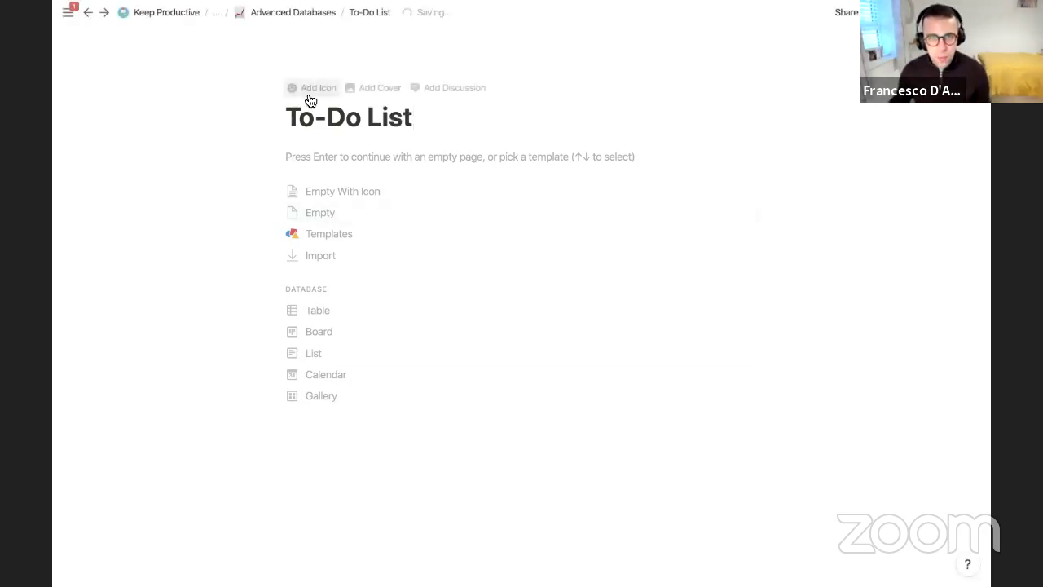
Give the To-Do List page a green check mark icon and add a cover image.
click(309, 99)
click(310, 118)
click(311, 239)
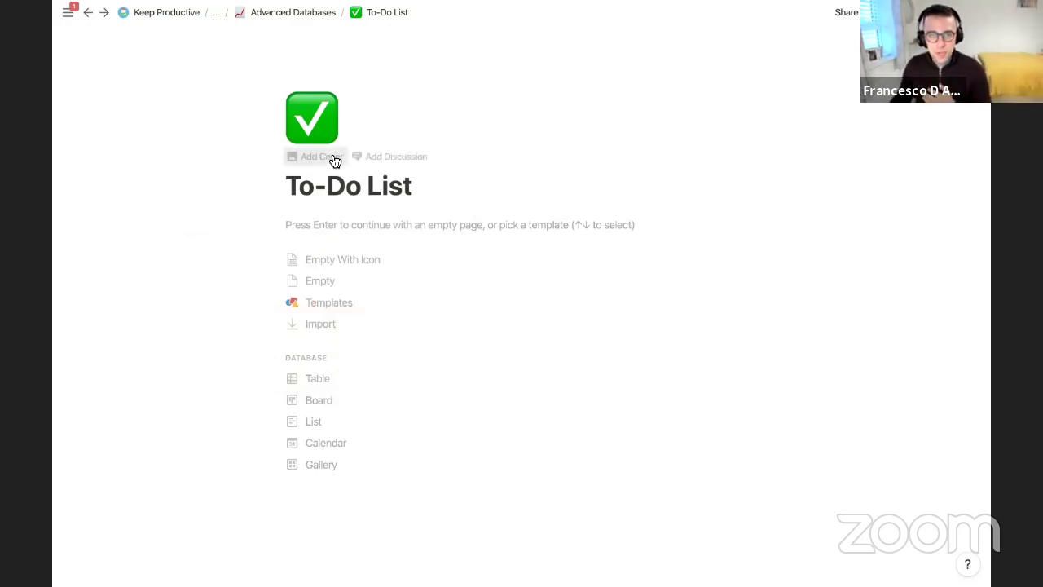
click(335, 158)
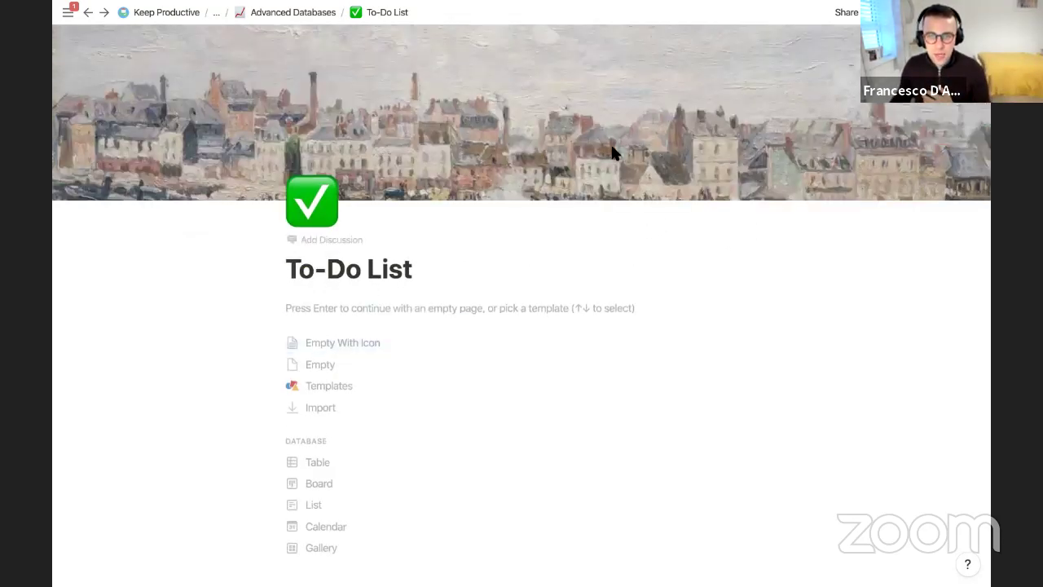
Turn the To-Do List page into a board database and delete its three sample cards.
scroll(448, 329, down, 3)
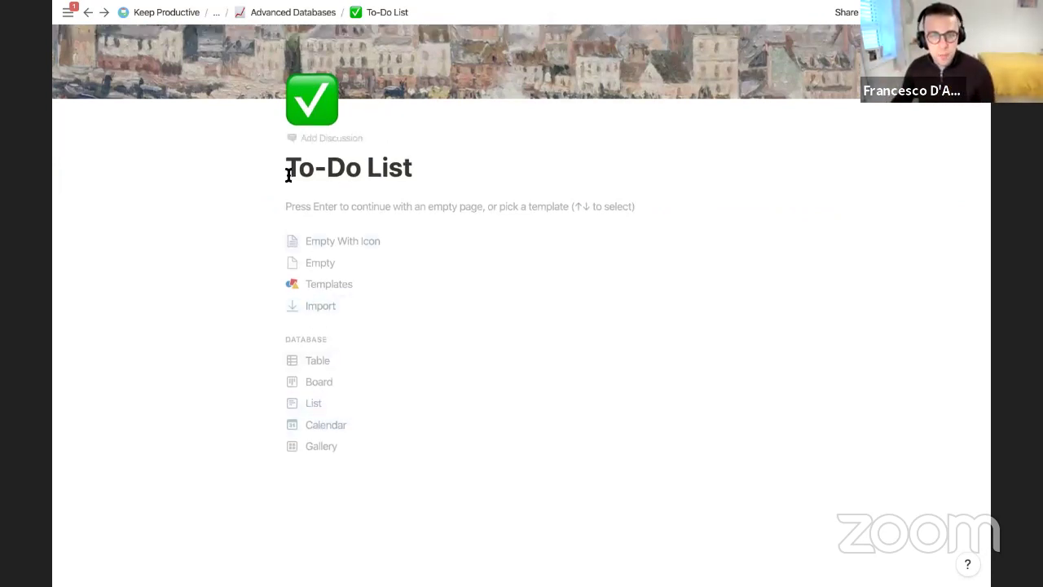
click(316, 388)
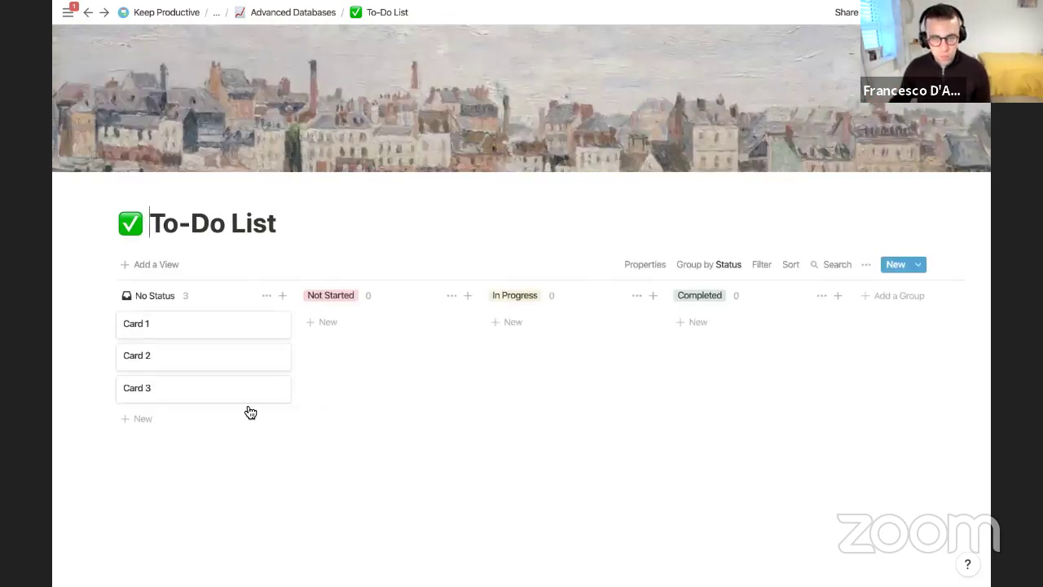
drag(263, 443, 237, 336)
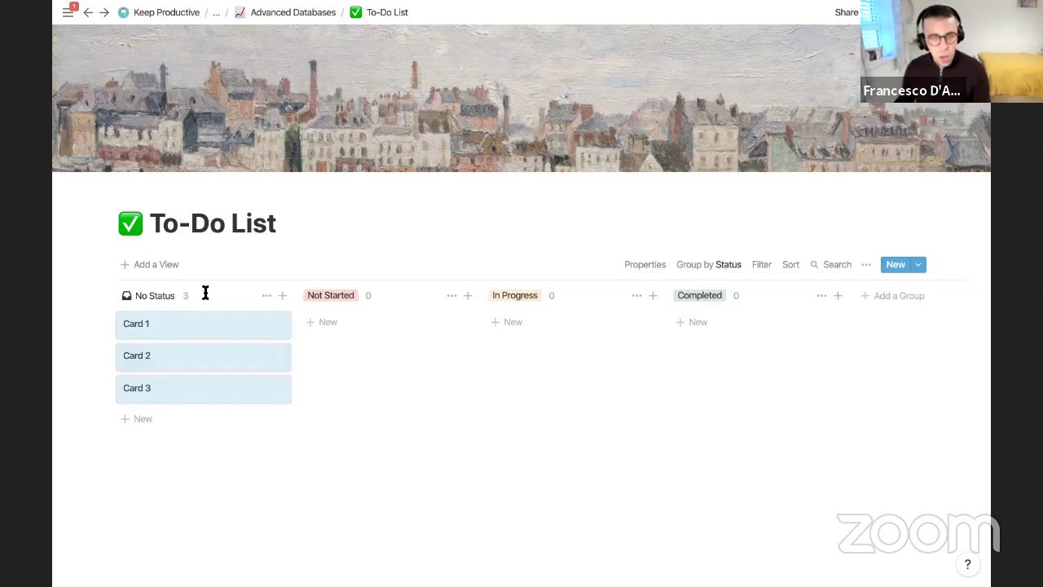
key(BackSpace)
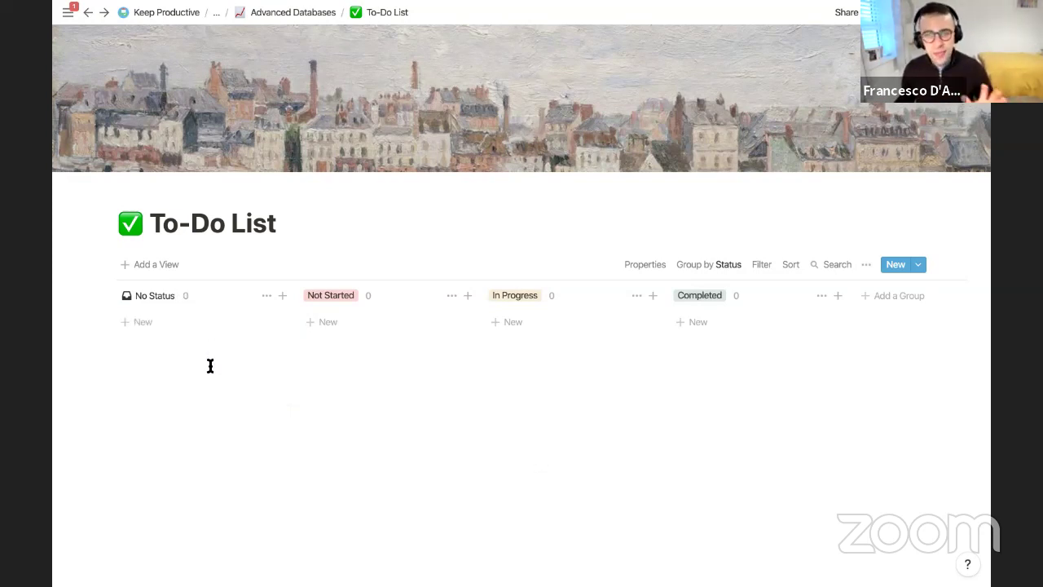
Rename the board's Not Started, In Progress and Completed groups to To-Do, Doing and Done.
click(346, 300)
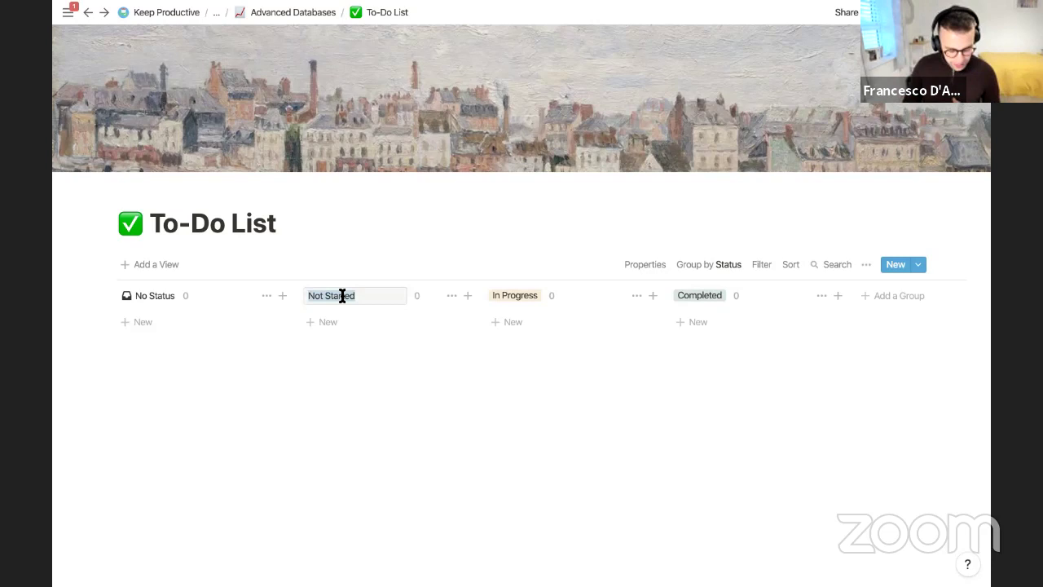
text(To-Do)
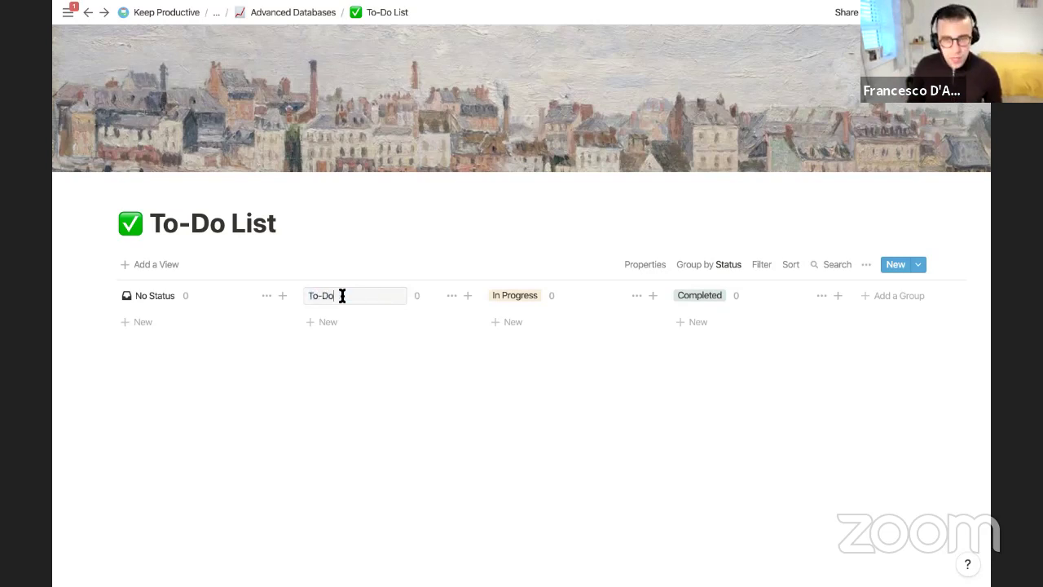
key(Return)
click(496, 295)
text(Doing)
key(Return)
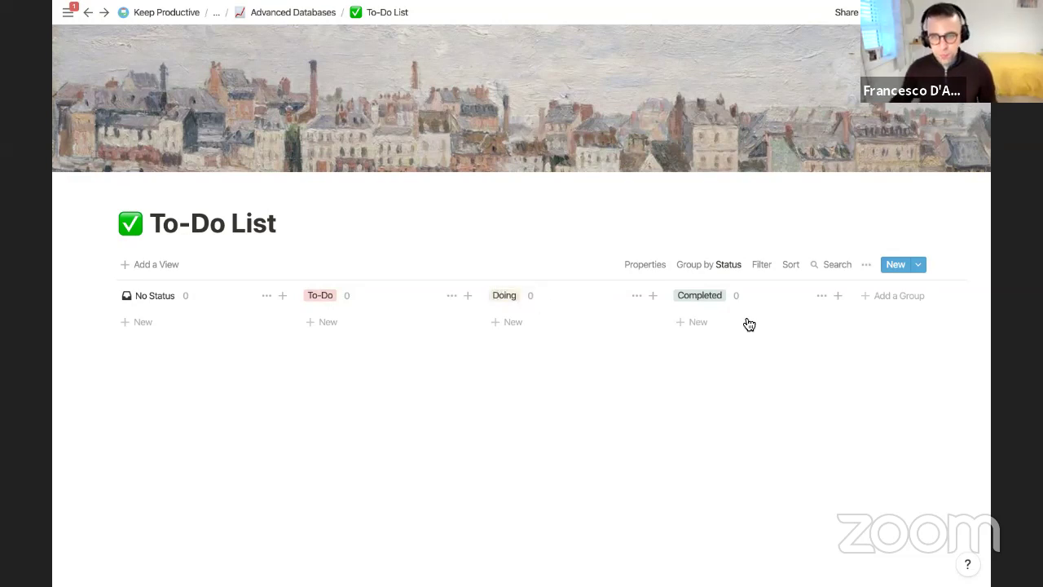
click(703, 297)
text(Done)
key(Return)
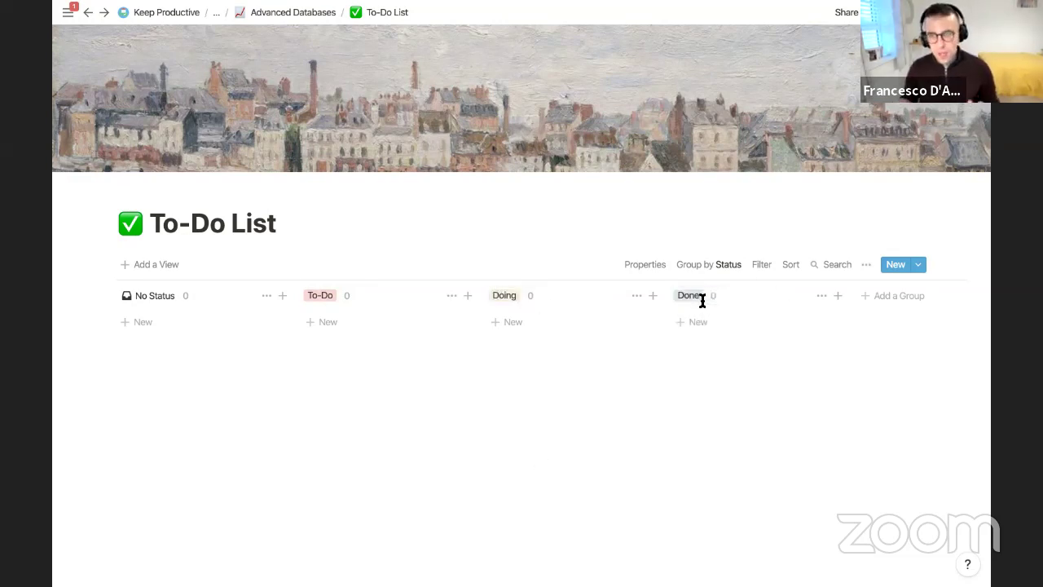
Show the Status property on the board's cards and add a visible Multi-Select property named Type.
click(652, 266)
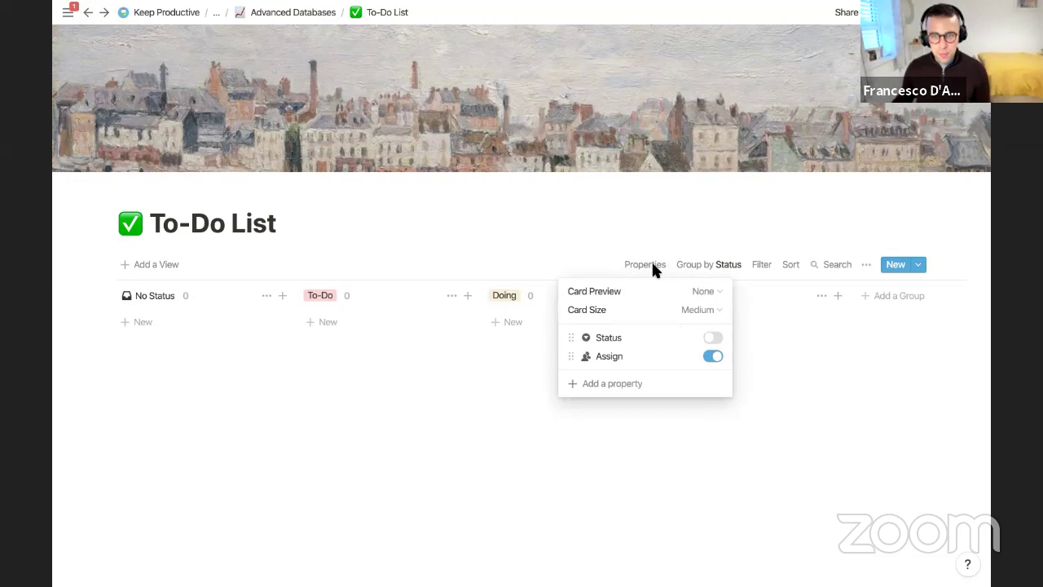
click(712, 337)
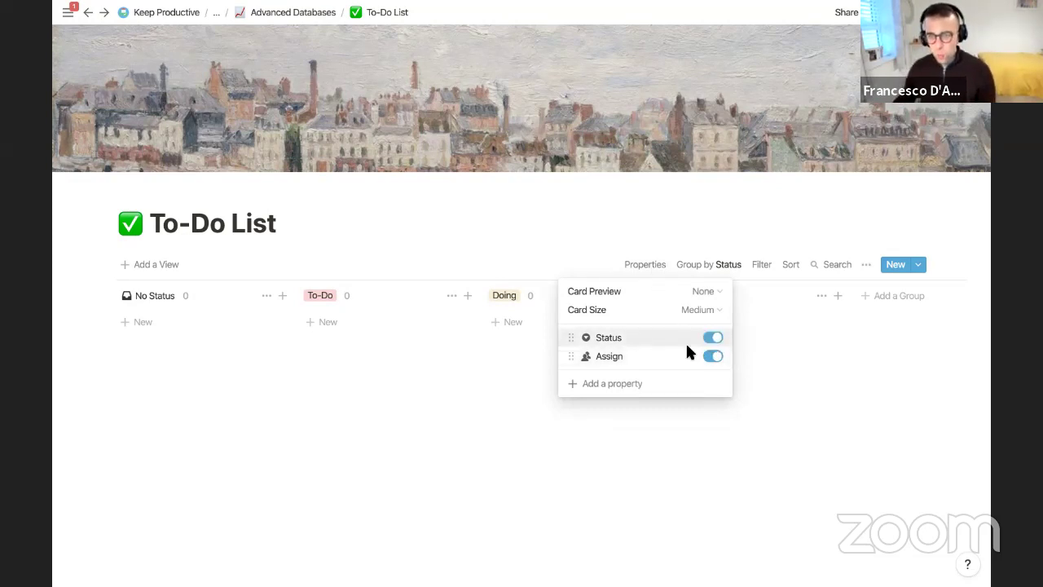
click(627, 395)
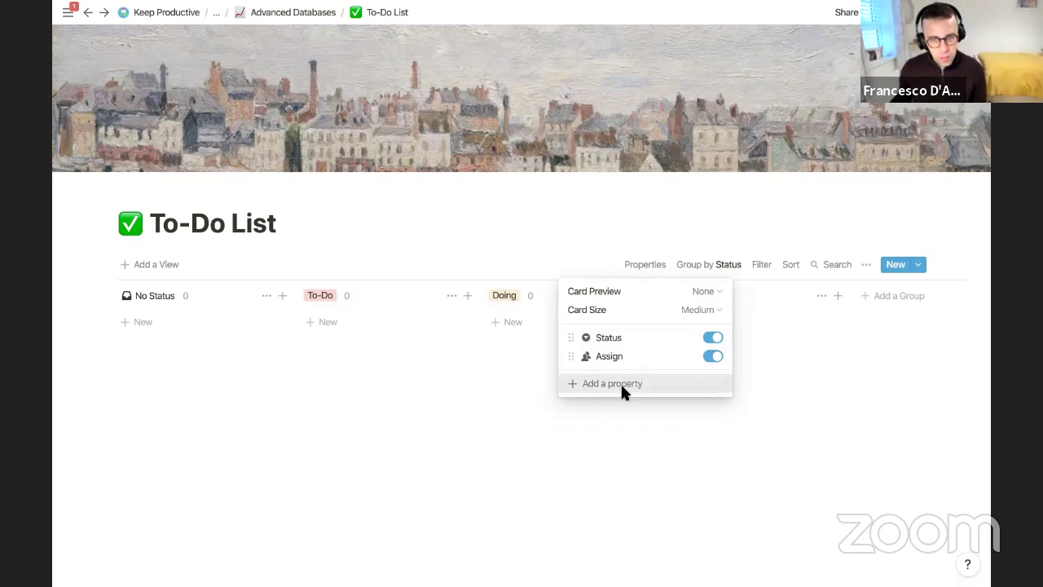
mouse_move(636, 448)
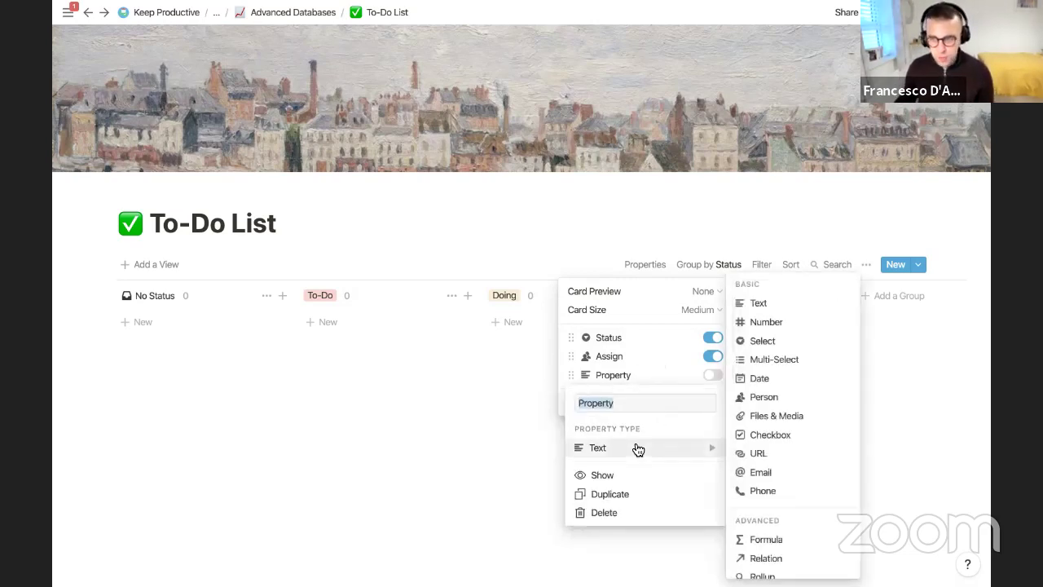
click(779, 364)
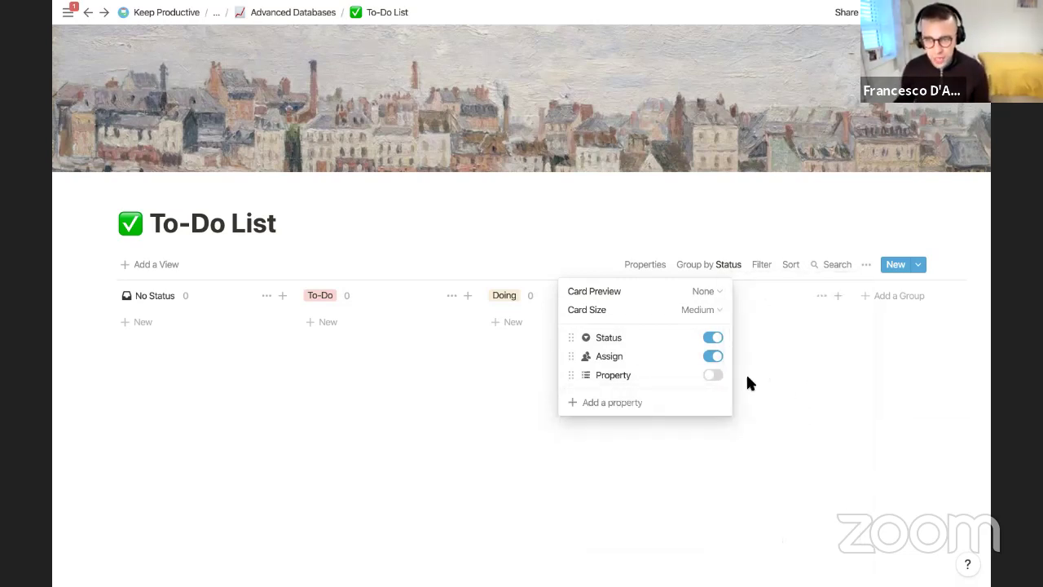
click(713, 377)
click(641, 376)
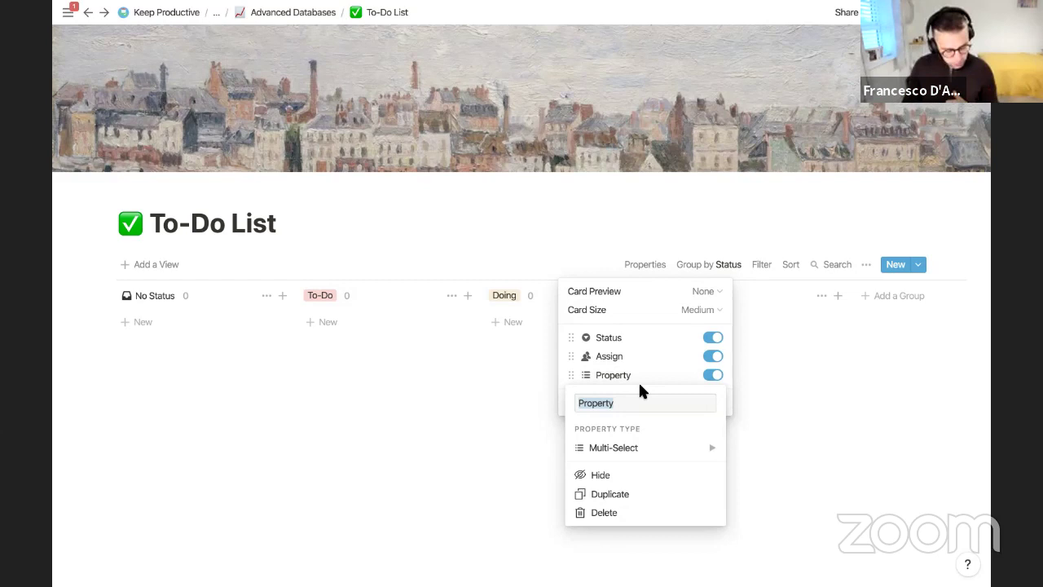
text(Type)
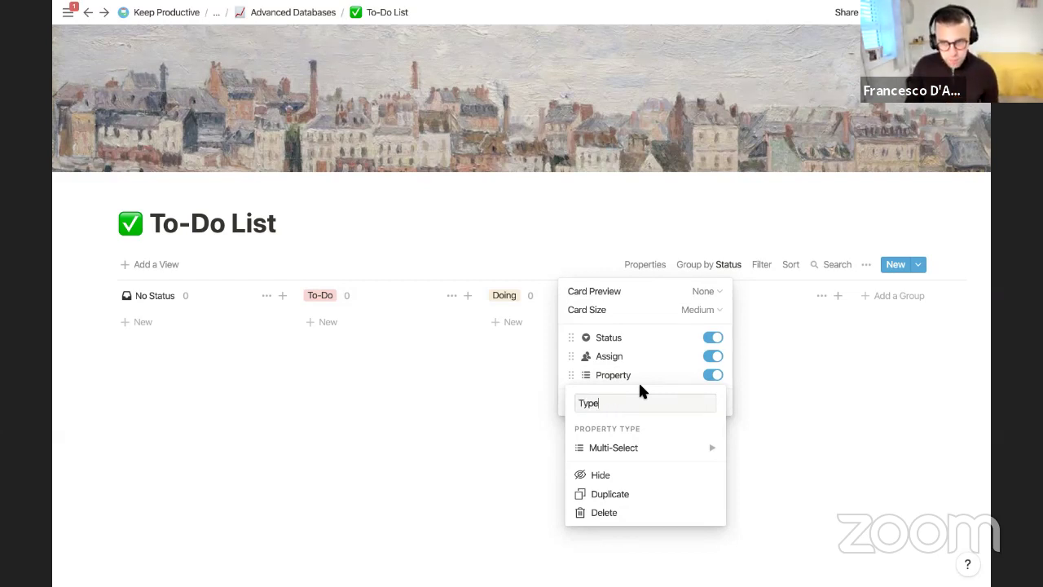
key(Return)
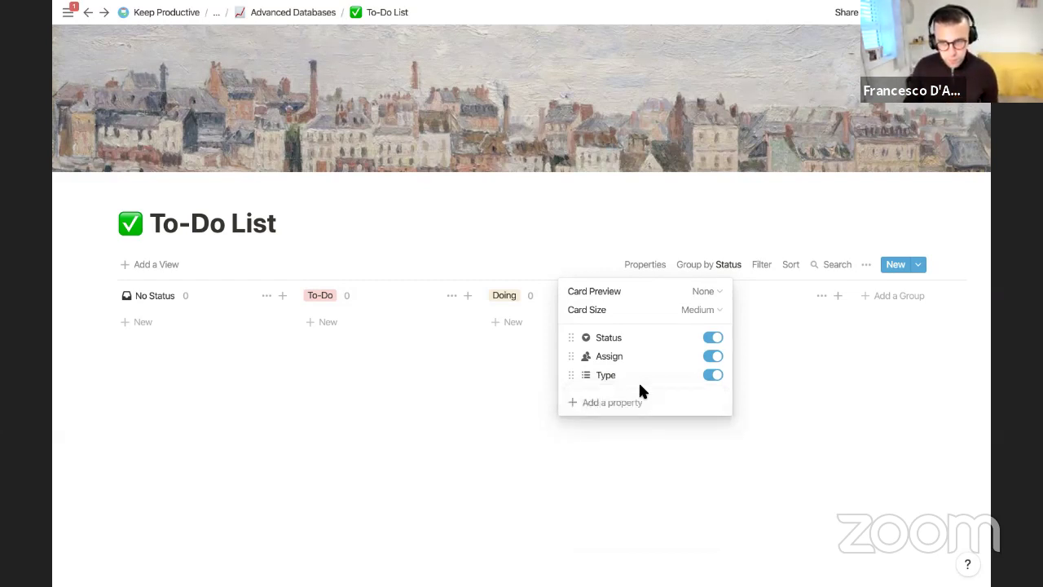
Add a Number property named "Length of Task" to the board and show it on the cards.
click(635, 407)
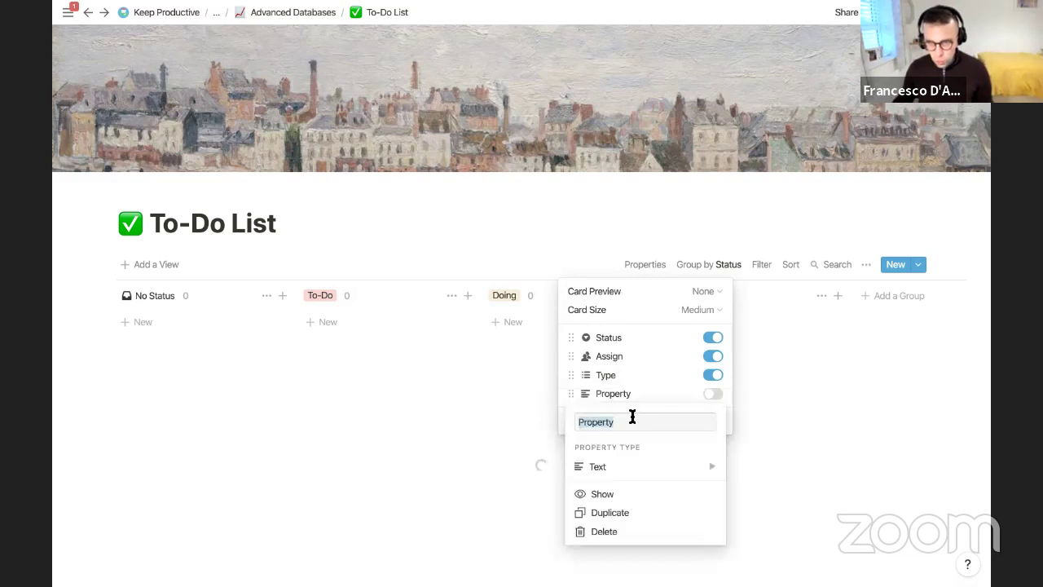
mouse_move(651, 472)
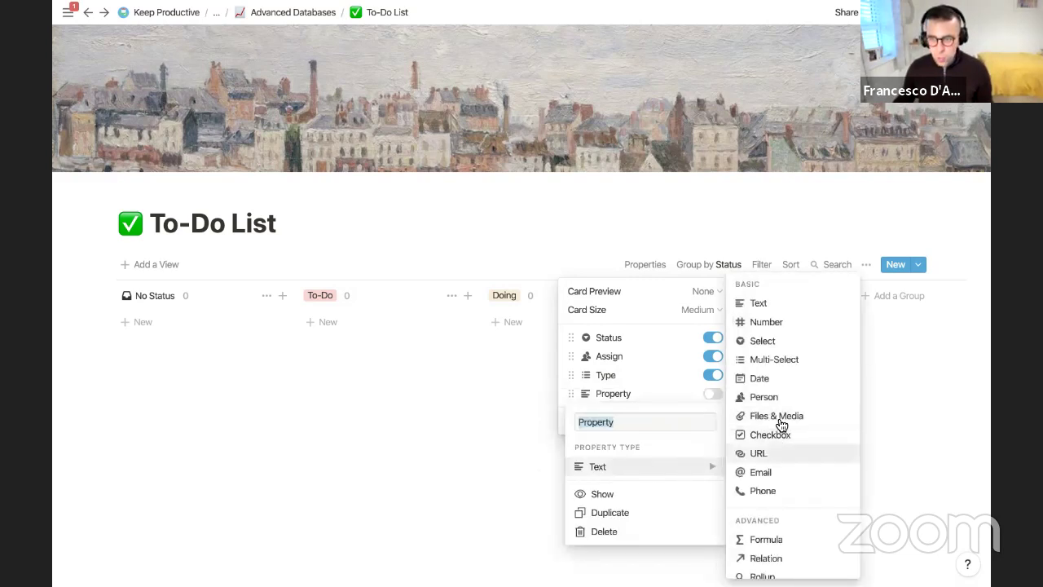
click(770, 326)
click(670, 393)
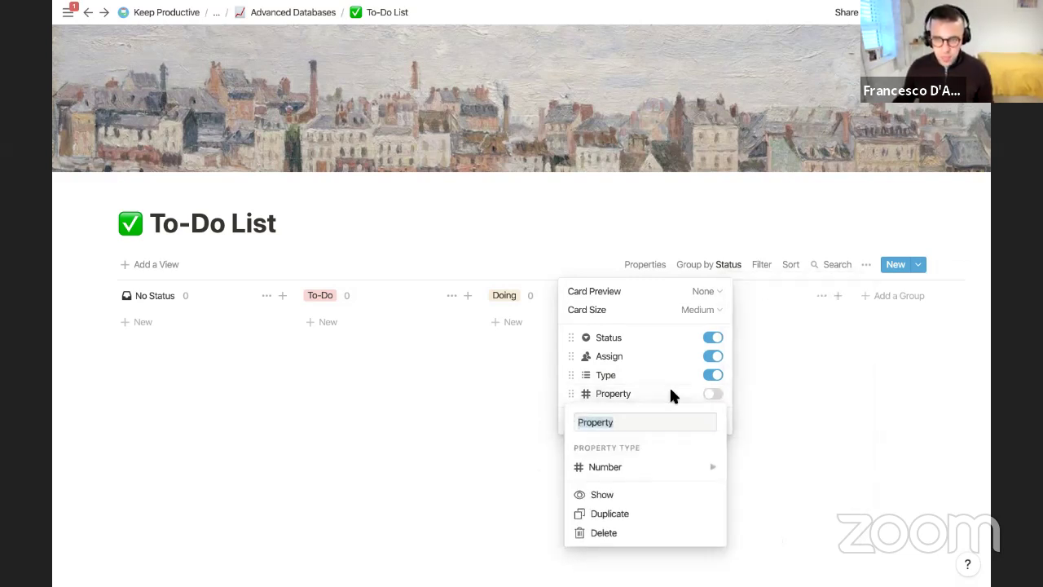
text(Time )
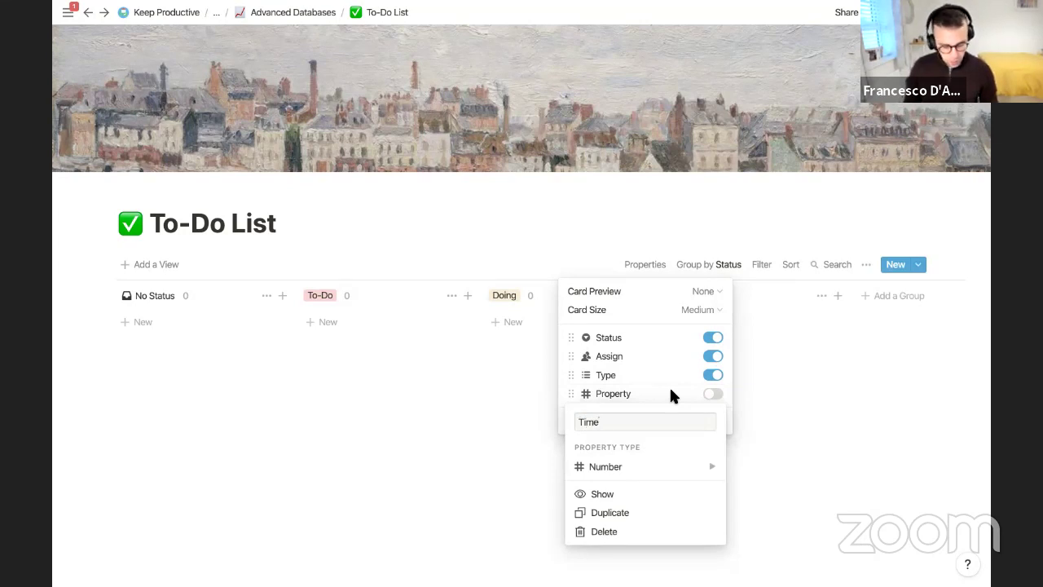
text(To)
key(super+a)
key(BackSpace)
text(Lenght)
key(BackSpace)
key(BackSpace)
text(th of Task)
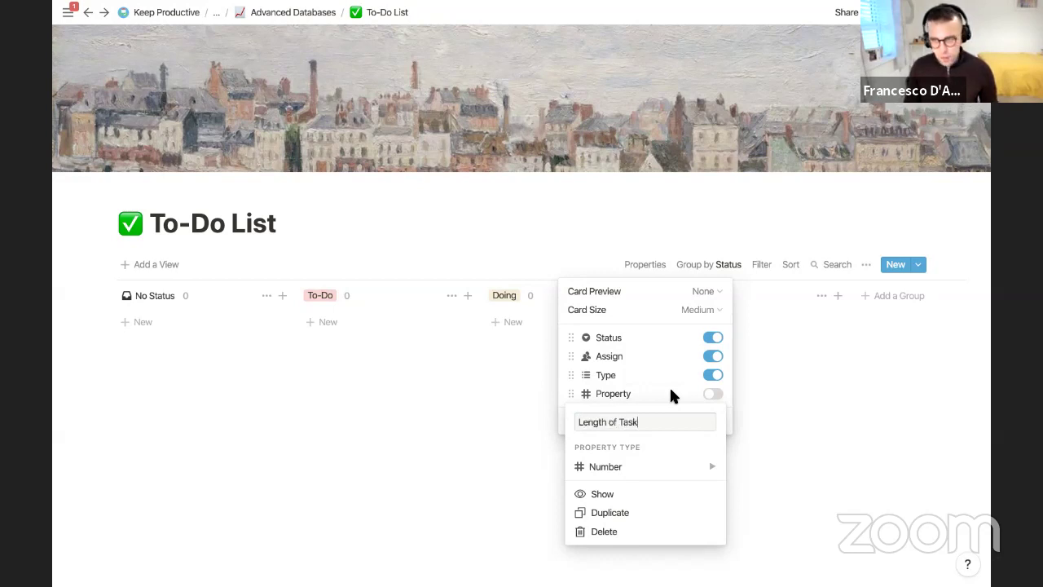
key(Return)
click(715, 394)
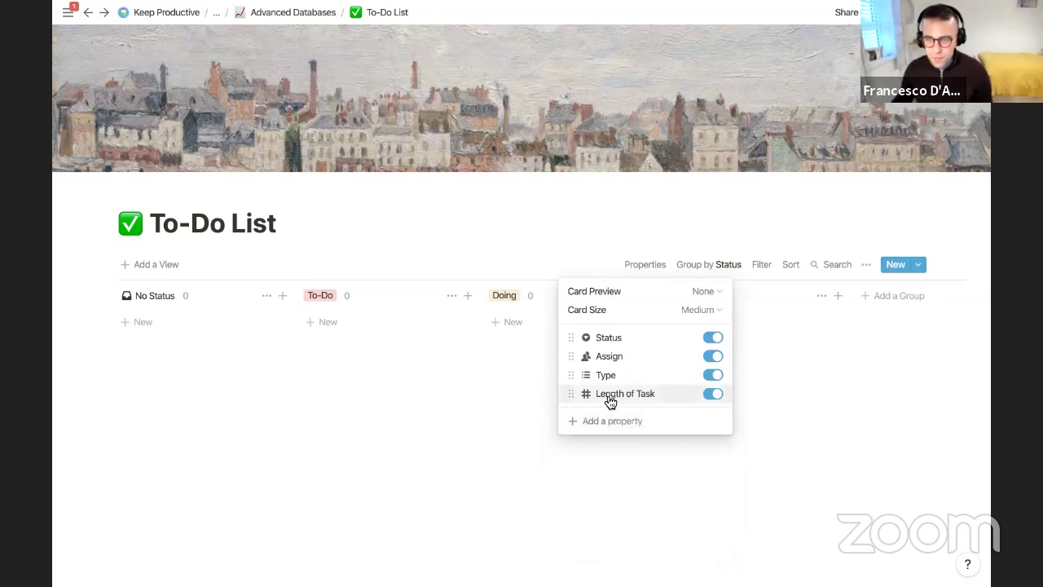
click(458, 377)
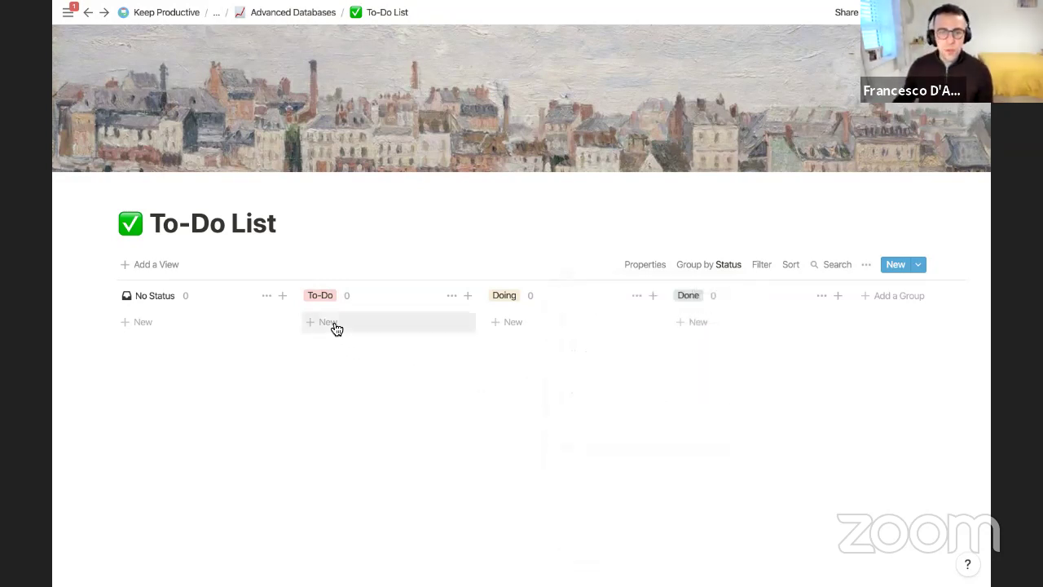
Add a new card to the To-Do group and open it for editing.
click(337, 325)
click(373, 385)
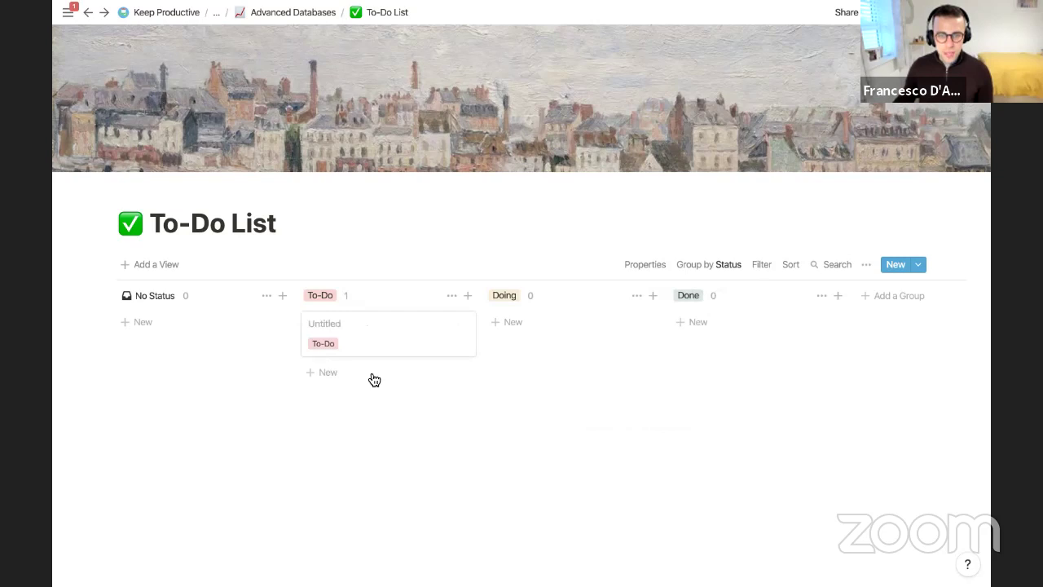
click(357, 326)
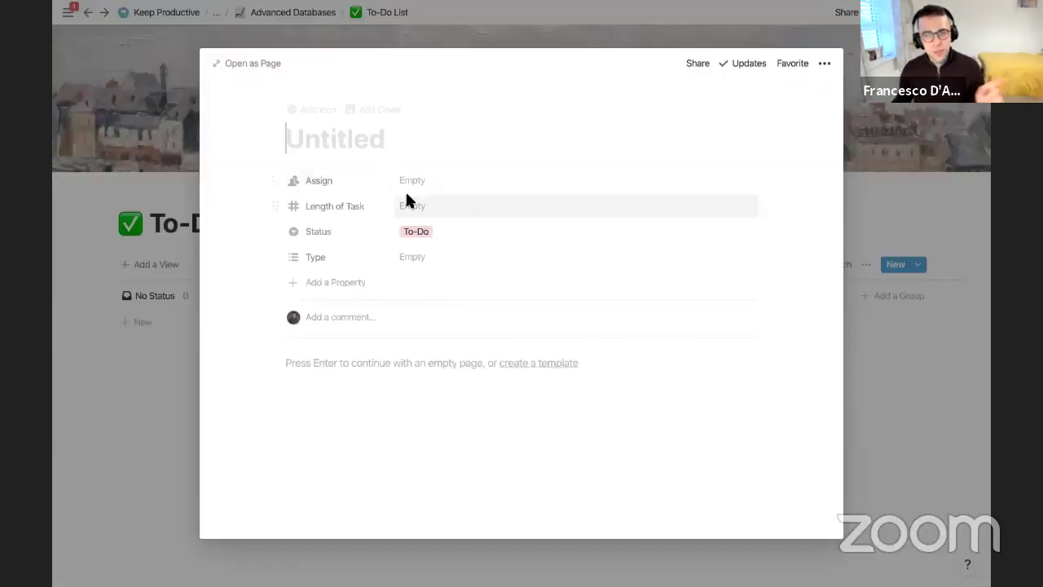
Title the new card "Get Cosatto Pram Guarantee", correcting the misspelled last word with the spelling suggestion.
click(376, 144)
text(Cossat)
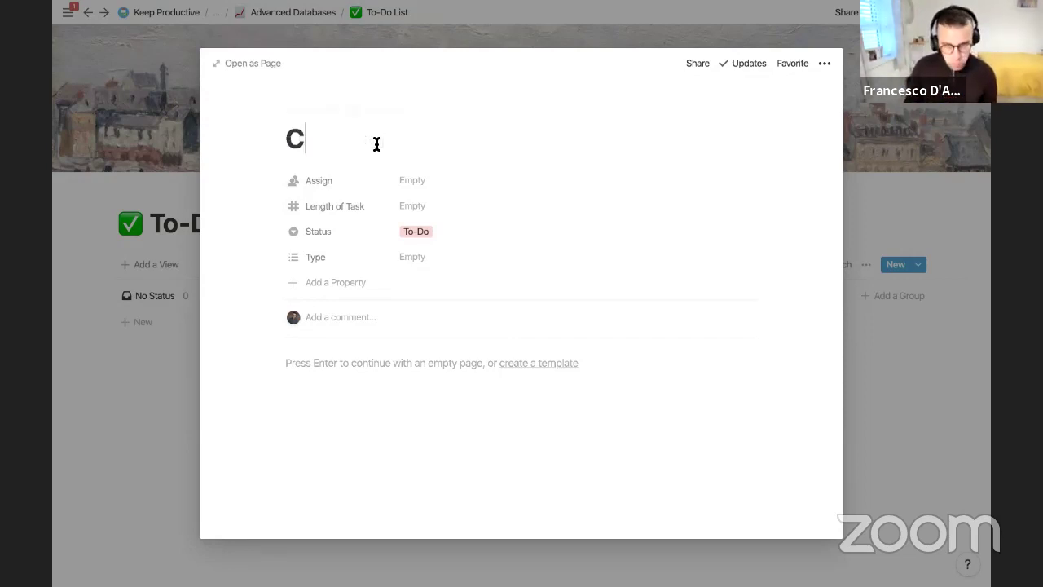
key(BackSpace)
key(BackSpace)
key(BackSpace)
text(atto)
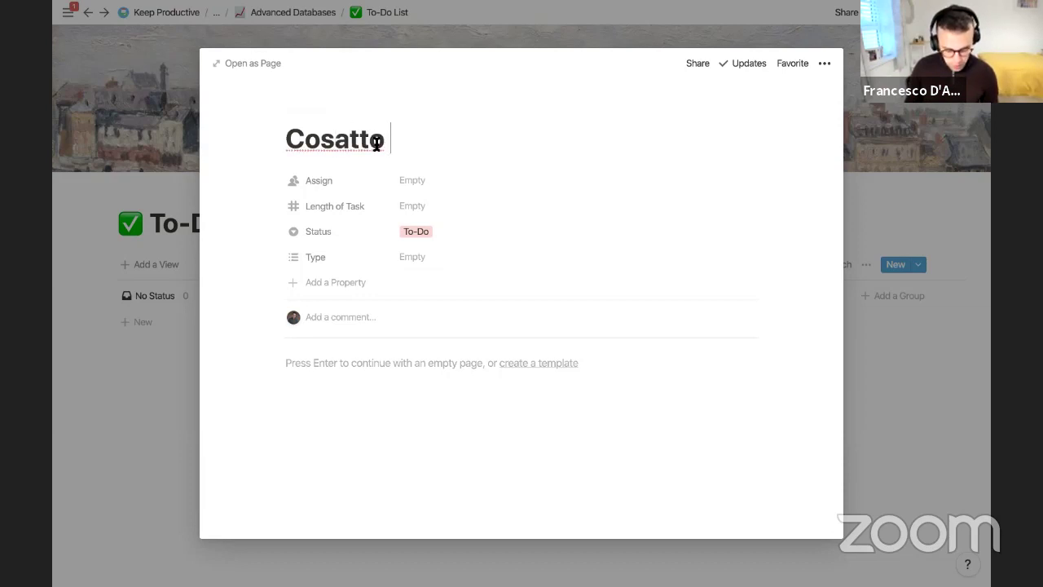
key(super+Left)
text(Get)
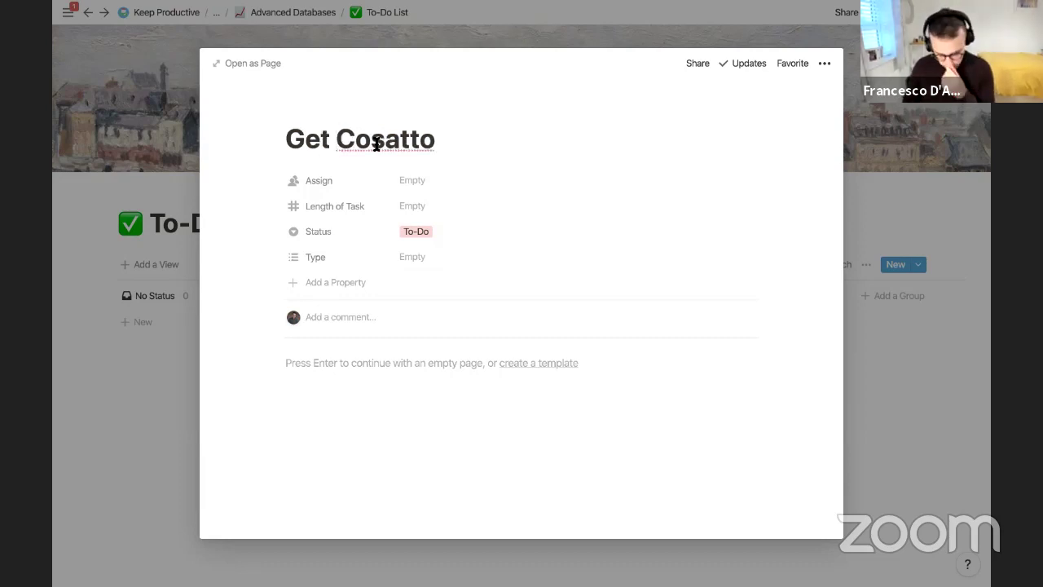
key(super+Right)
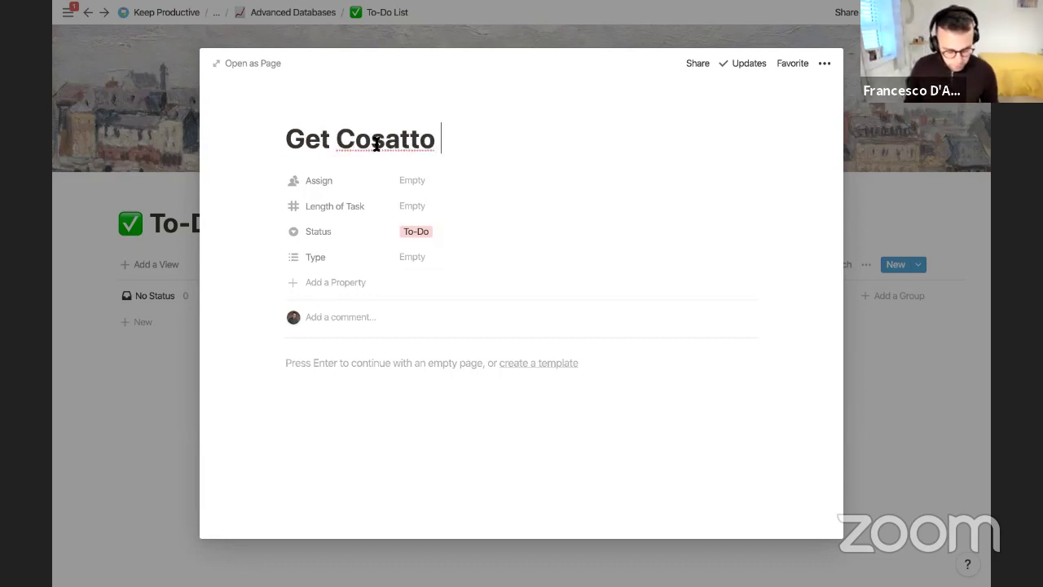
text(C)
key(BackSpace)
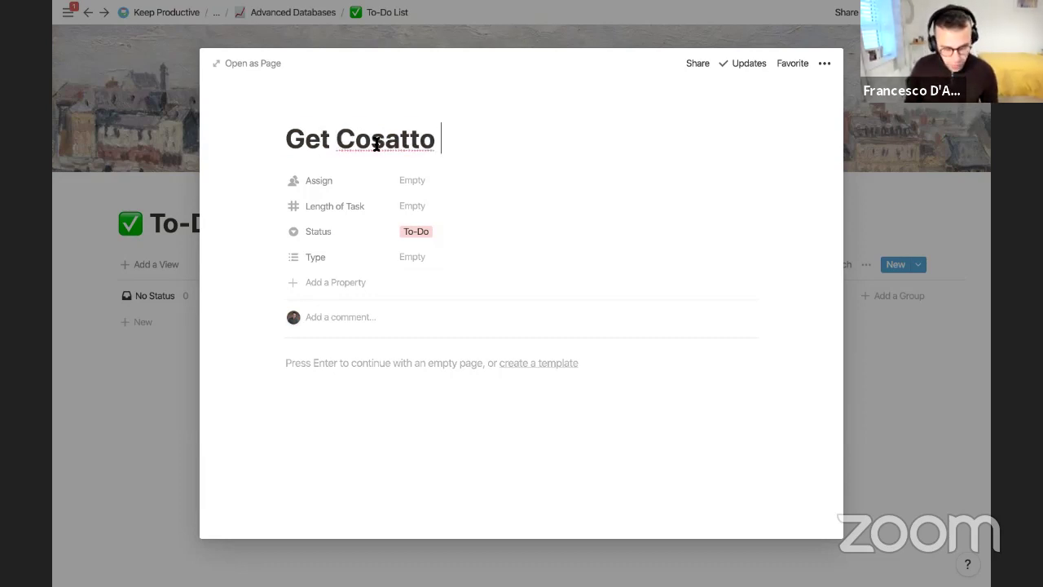
text(Pram)
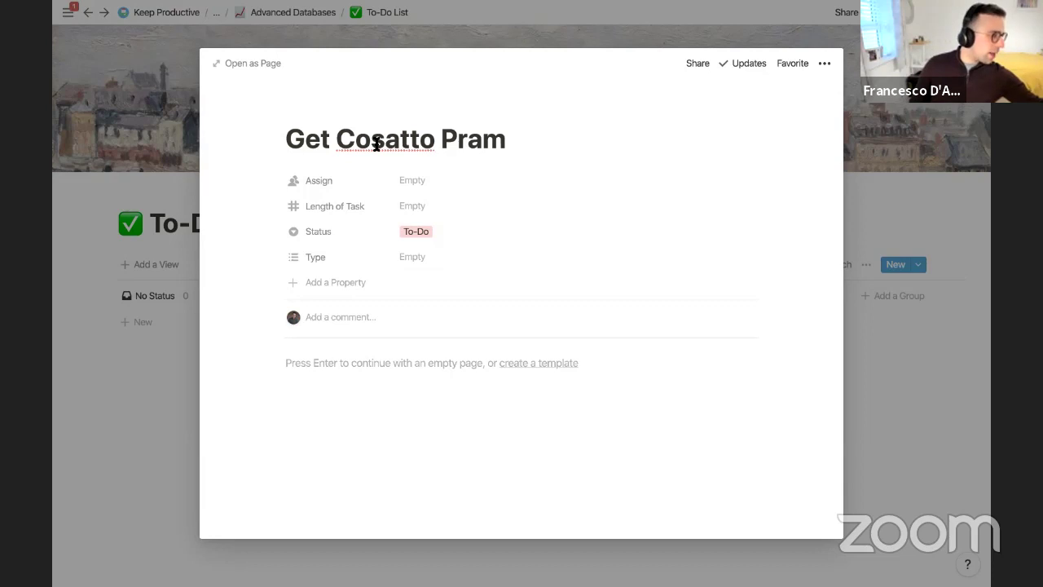
text(Guarentee)
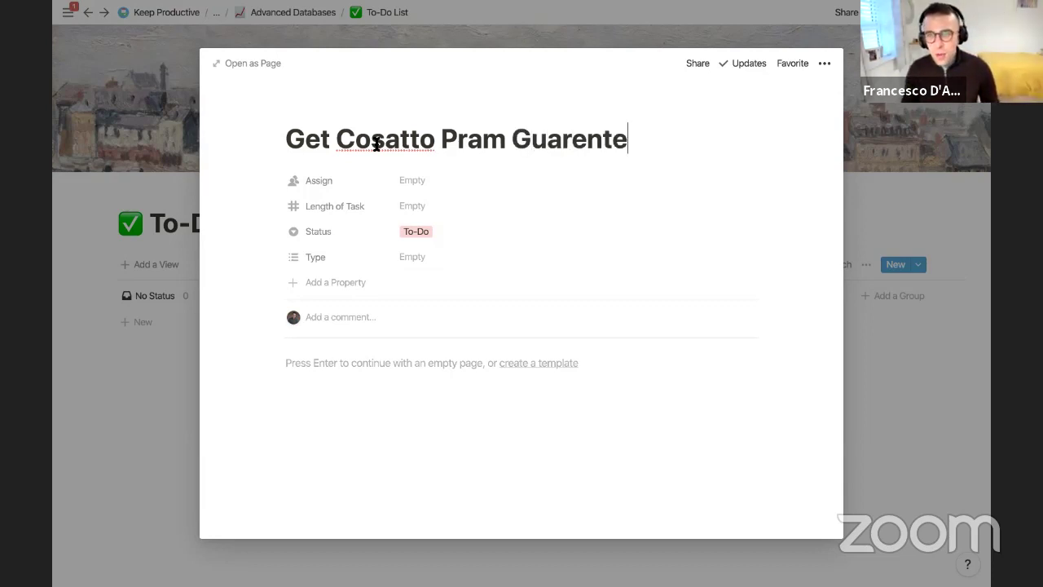
right_click(541, 136)
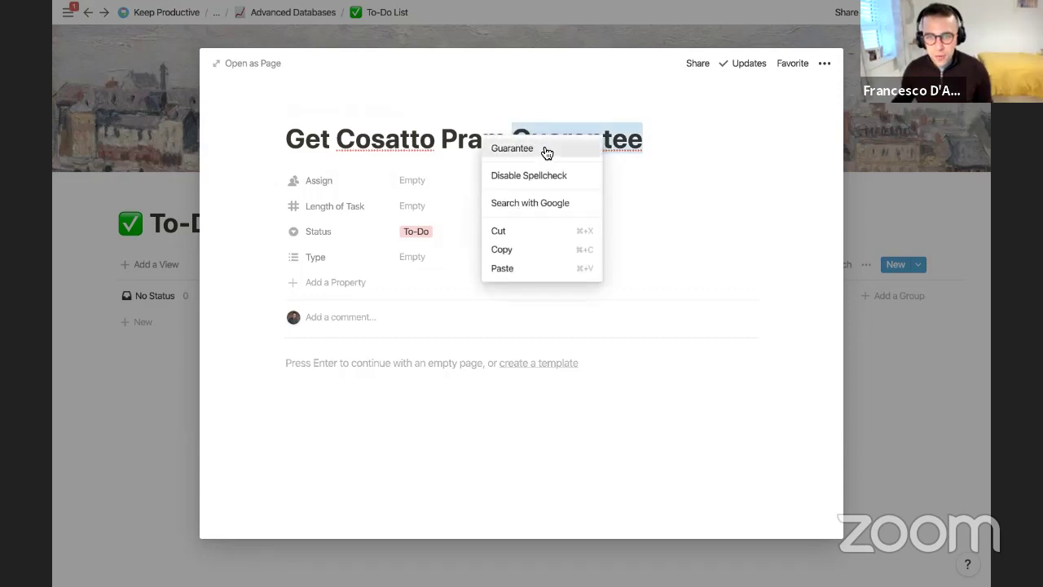
click(545, 154)
Add an icon to the pram guarantee card and assign the task to the workspace member.
click(318, 110)
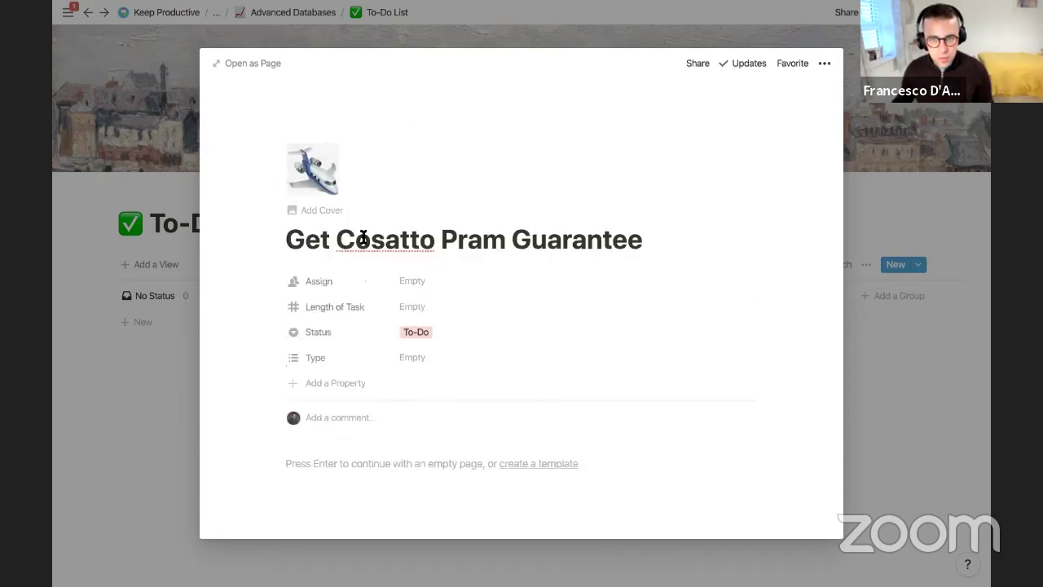
key(ctrl+z)
click(436, 166)
click(454, 207)
click(431, 131)
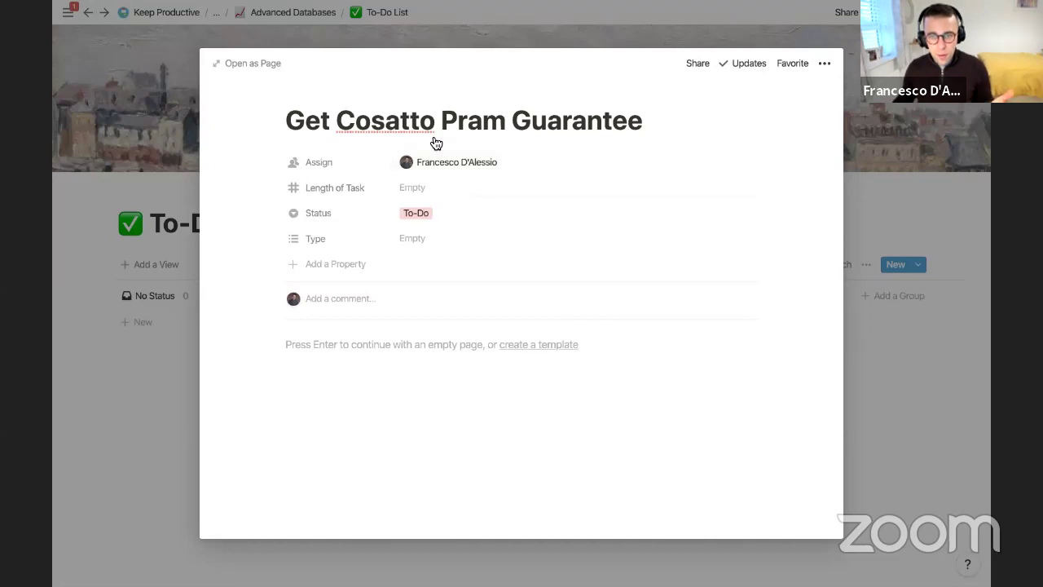
Set the card's Length of Task to 5 and give it a new Type option named Family.
click(439, 199)
text(5)
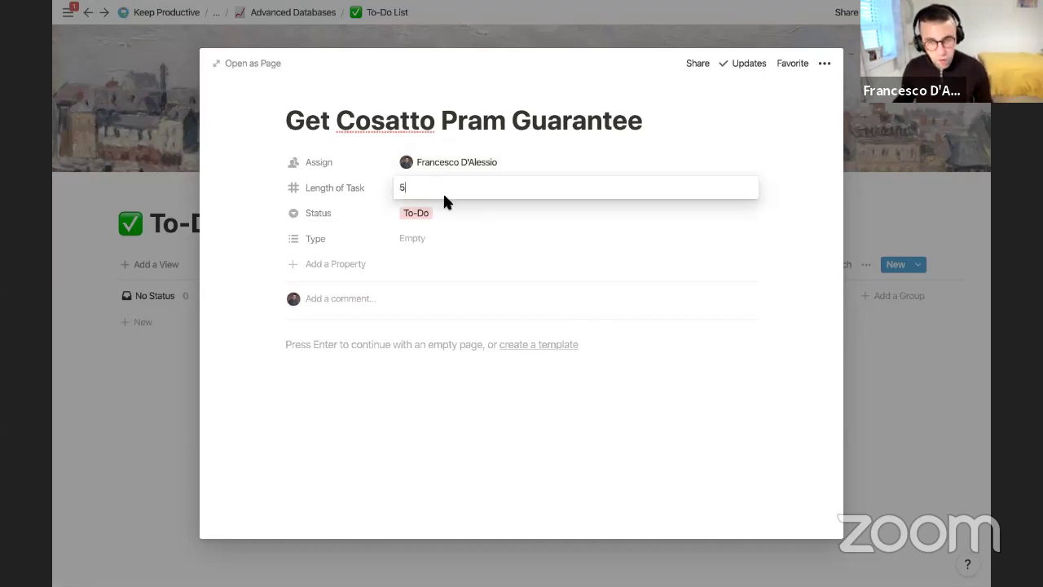
key(Return)
click(432, 297)
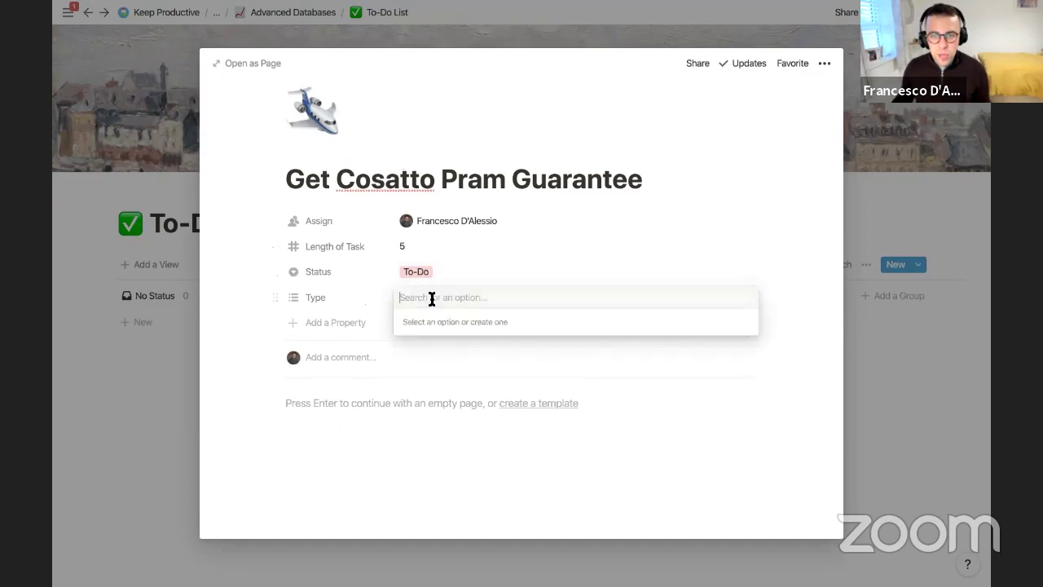
text(F)
key(BackSpace)
text(Family)
key(Return)
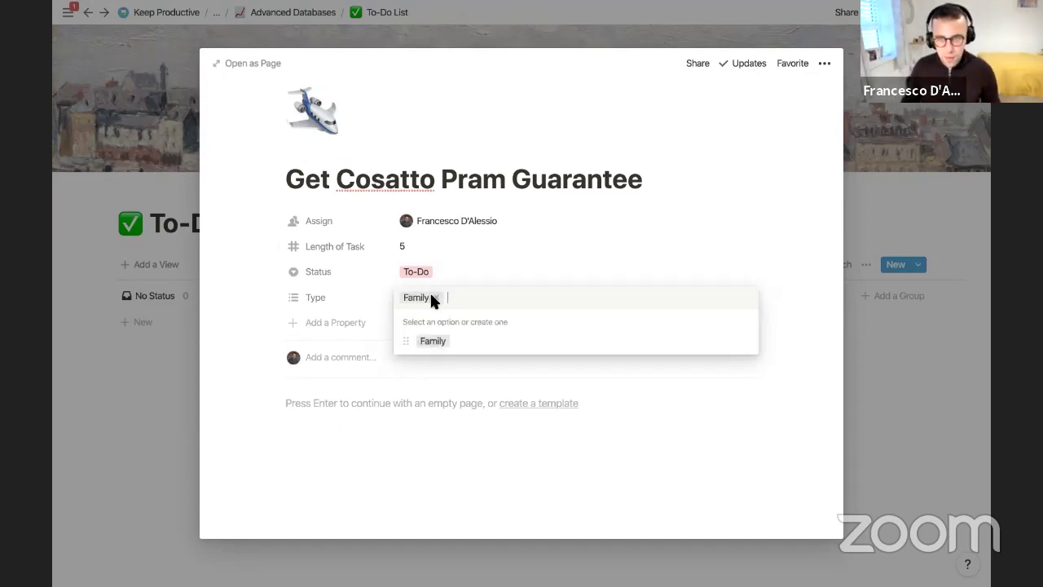
key(Escape)
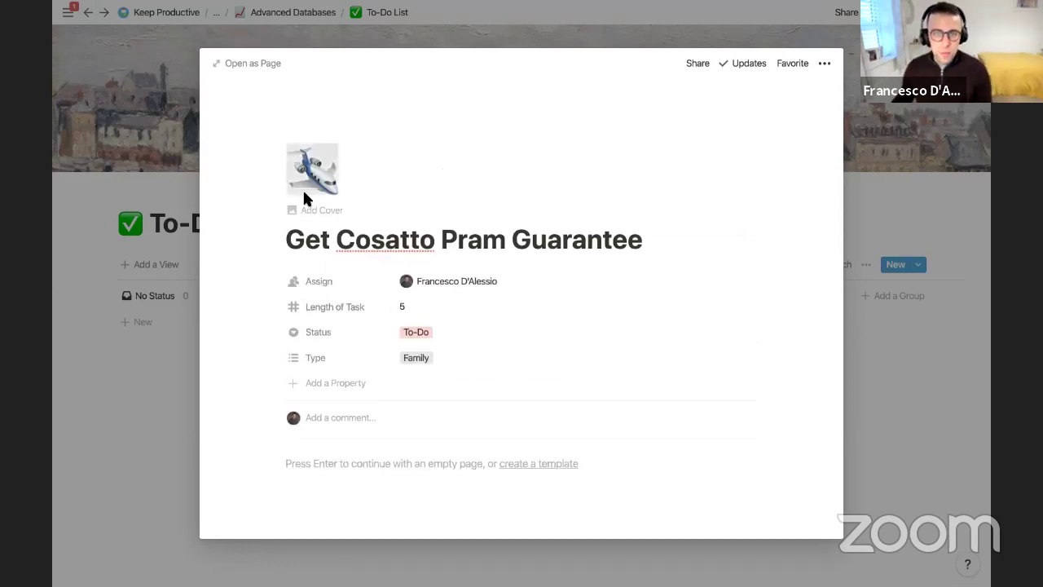
Change the card's icon to the baby bottle emoji and return to the board.
click(310, 202)
text(baby)
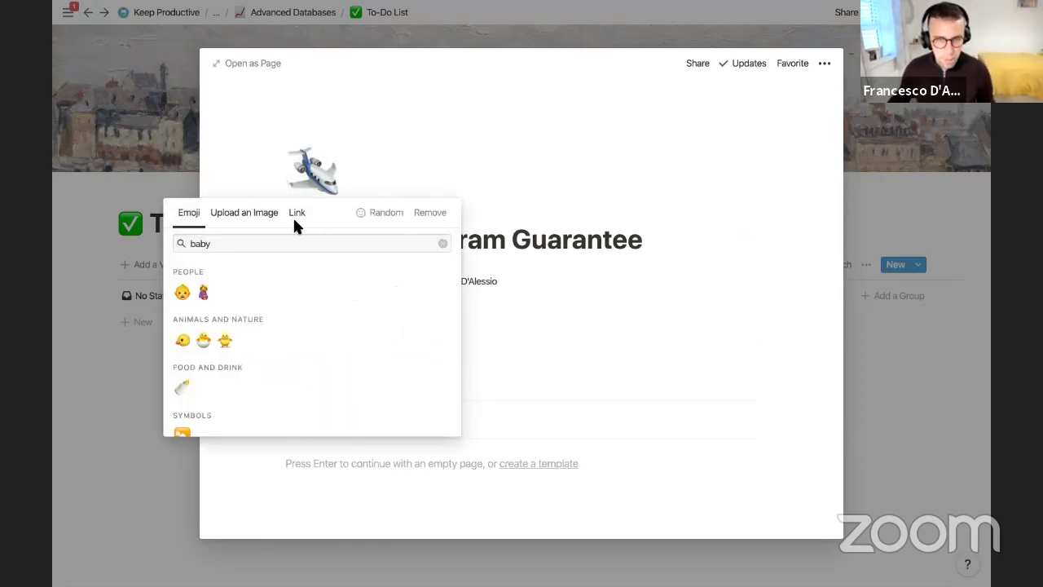
click(181, 384)
click(134, 329)
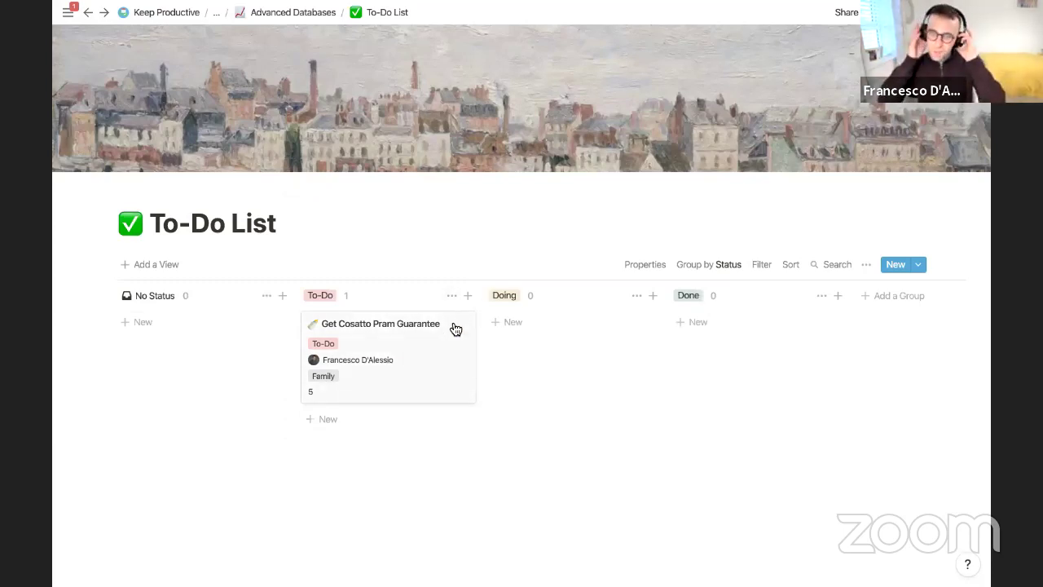
Set the board's card preview to Page Content and the card size to Small.
click(643, 269)
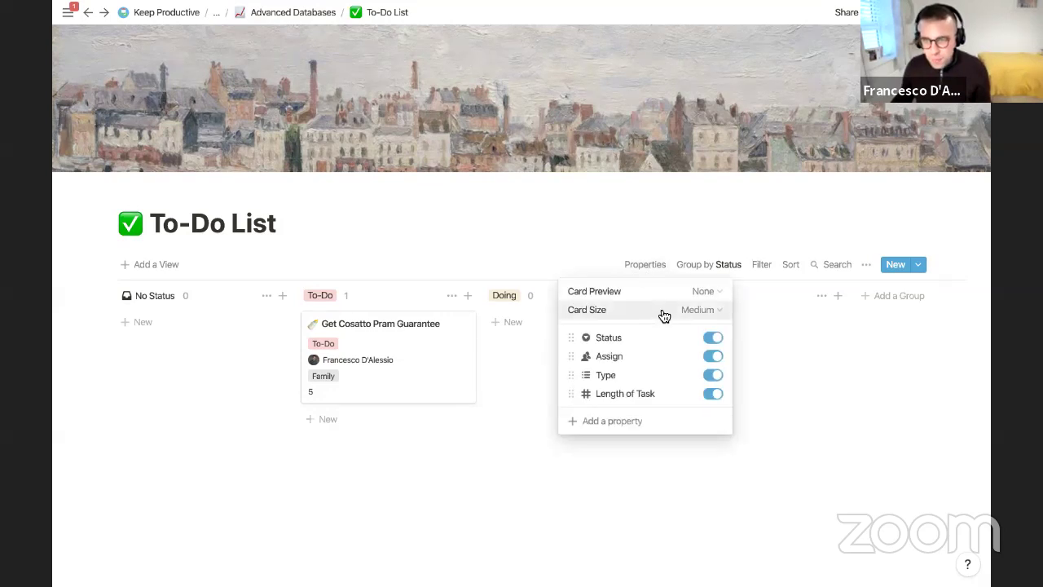
click(661, 291)
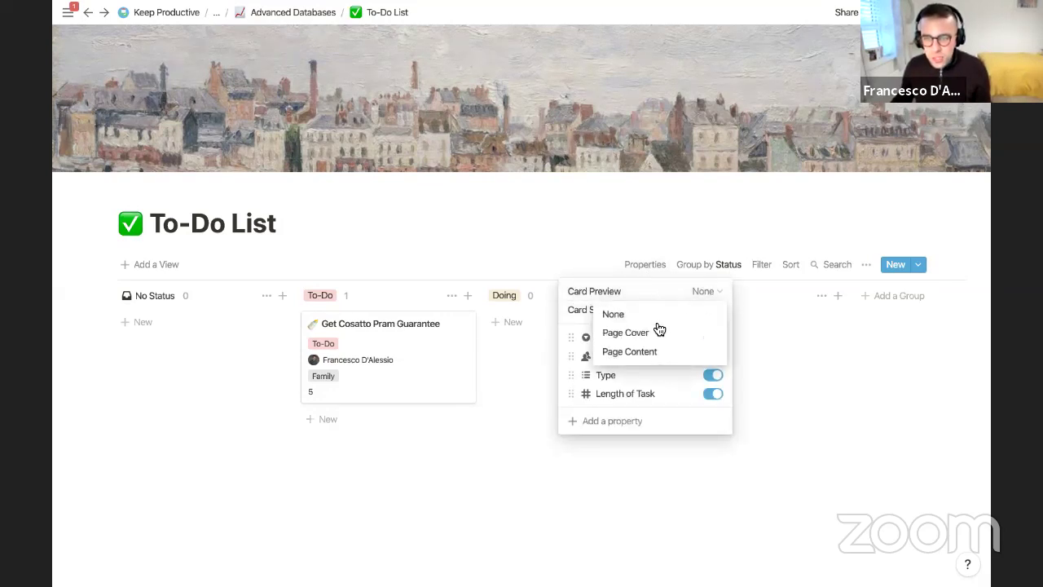
click(661, 352)
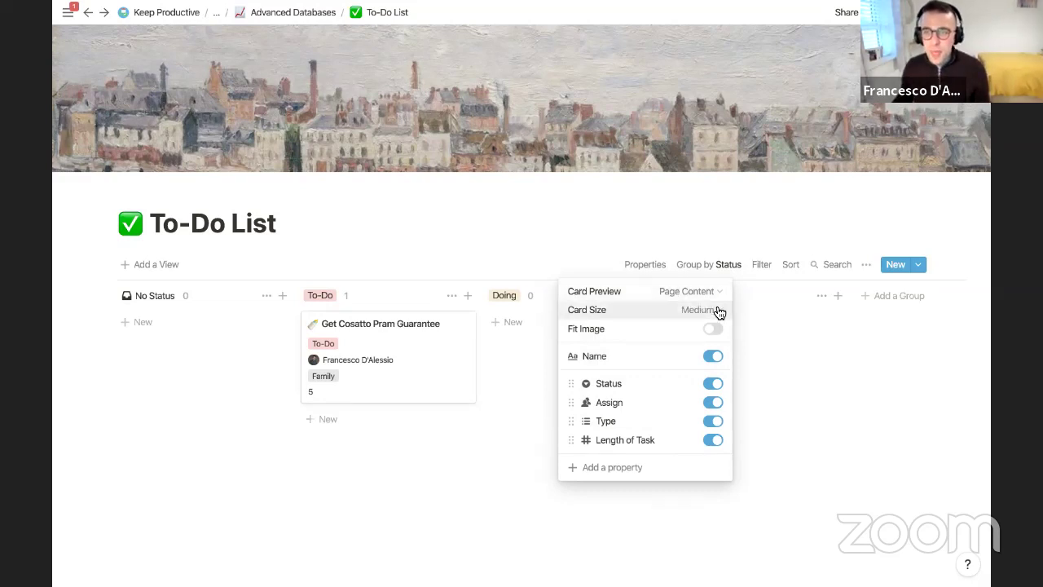
click(719, 311)
click(692, 336)
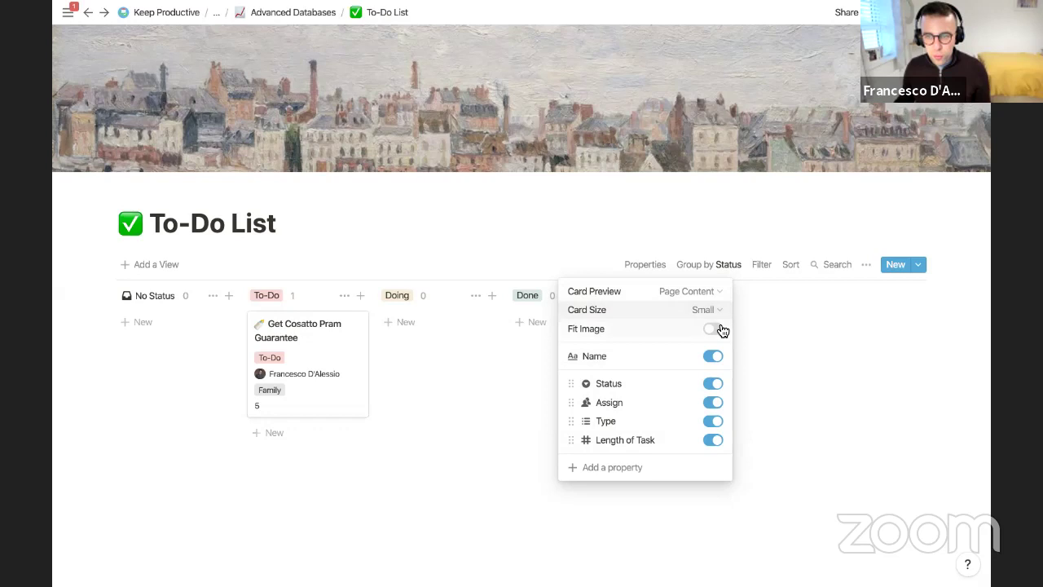
Hide the Length of Task, Assign and Status properties on the board's cards, leaving Type shown.
click(715, 440)
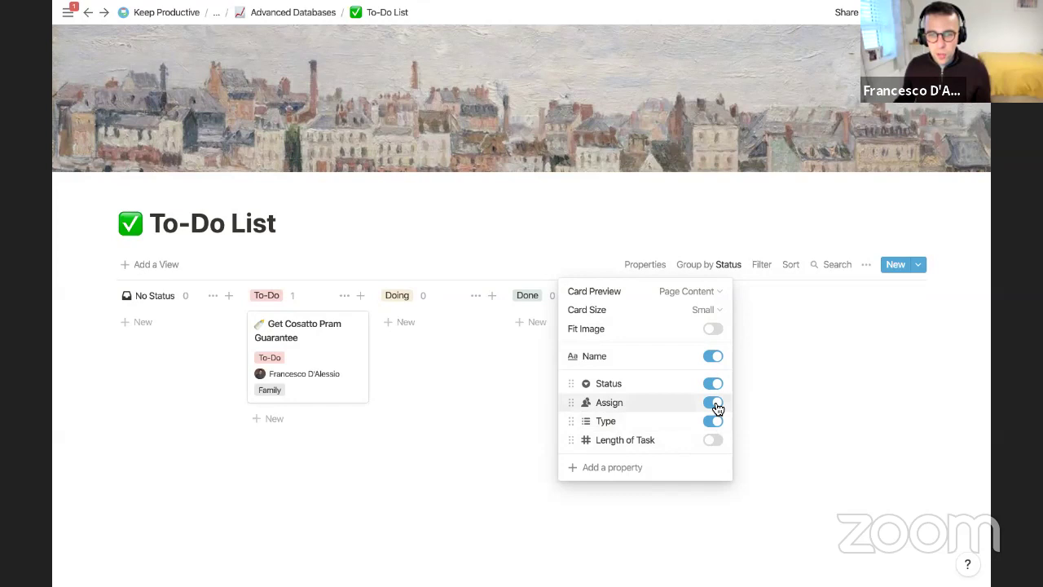
click(716, 405)
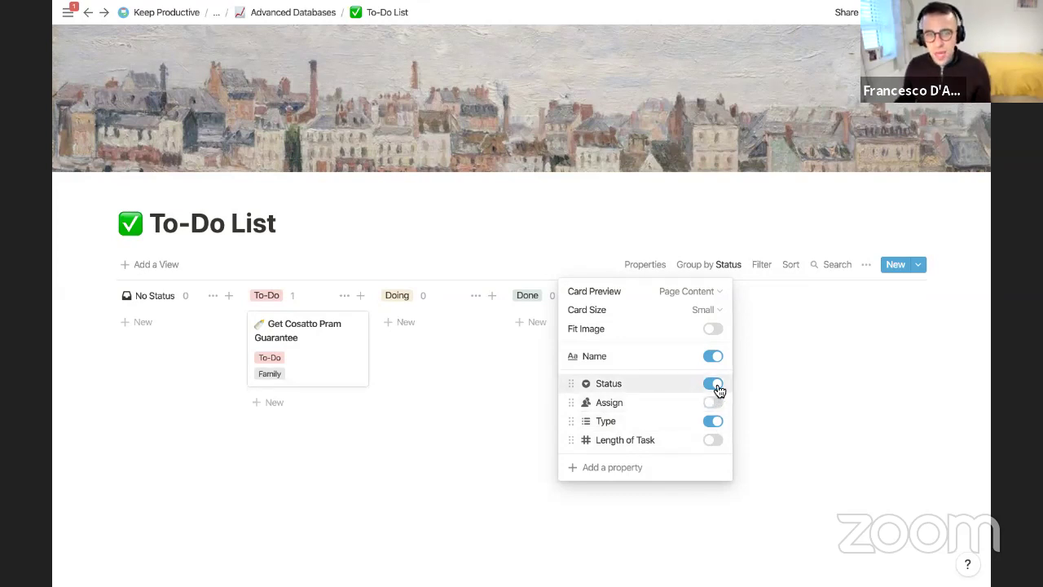
click(716, 385)
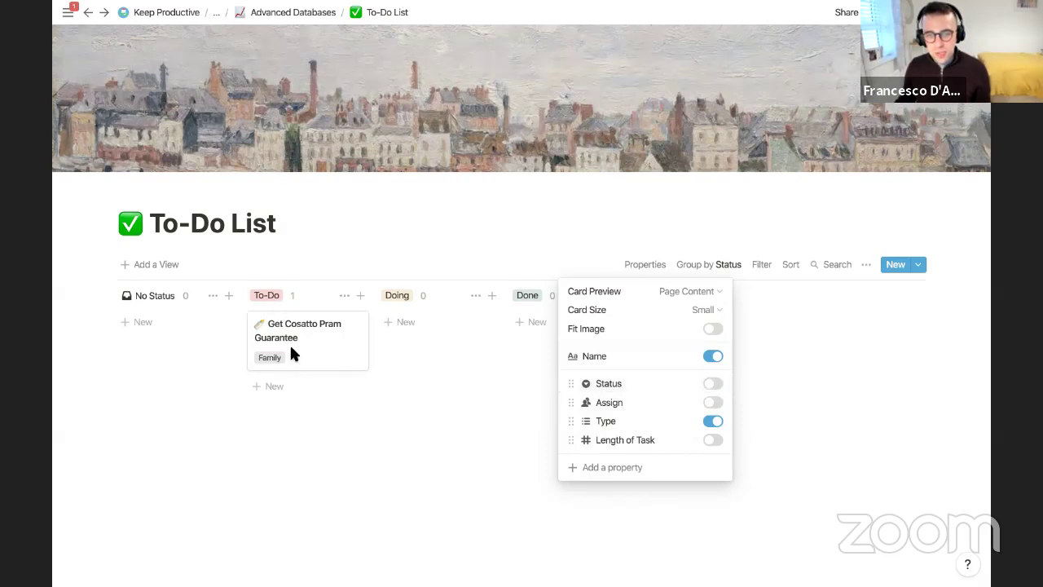
click(431, 350)
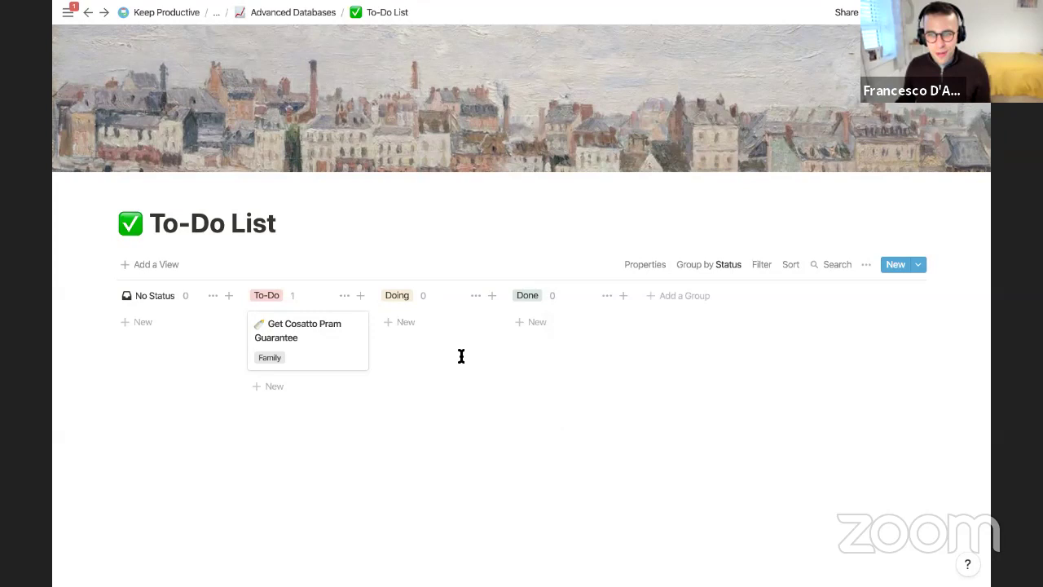
Give the "Get Cosatto Pram Guarantee" card a cover photo of a pram from an Unsplash search for "pram".
click(334, 367)
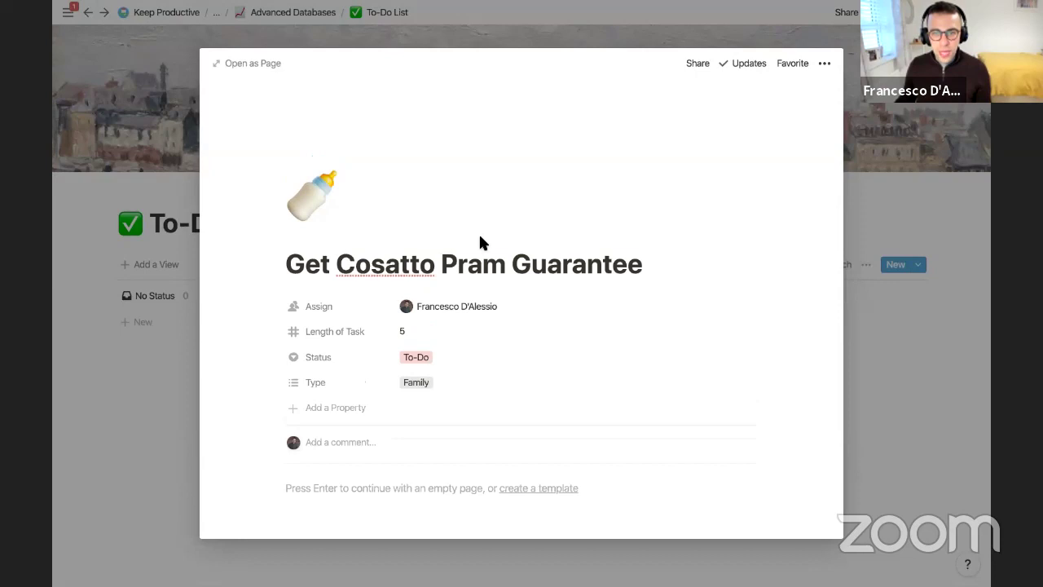
click(322, 238)
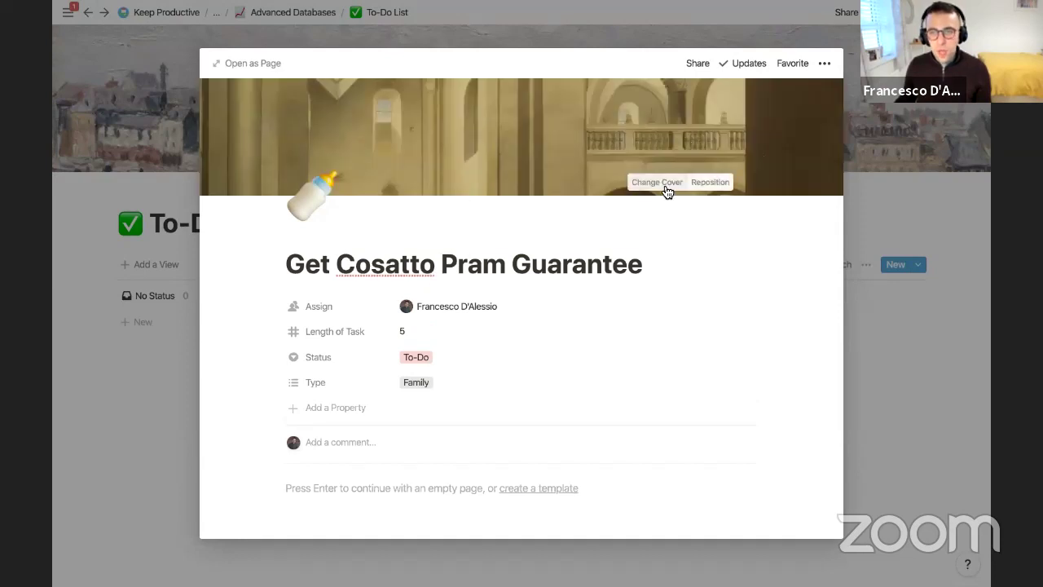
click(667, 189)
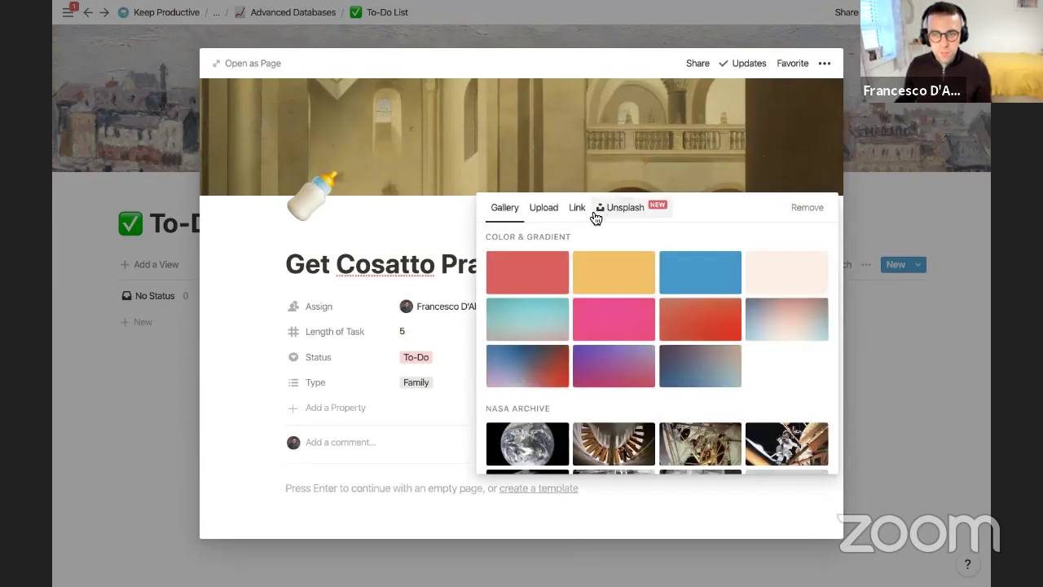
click(601, 212)
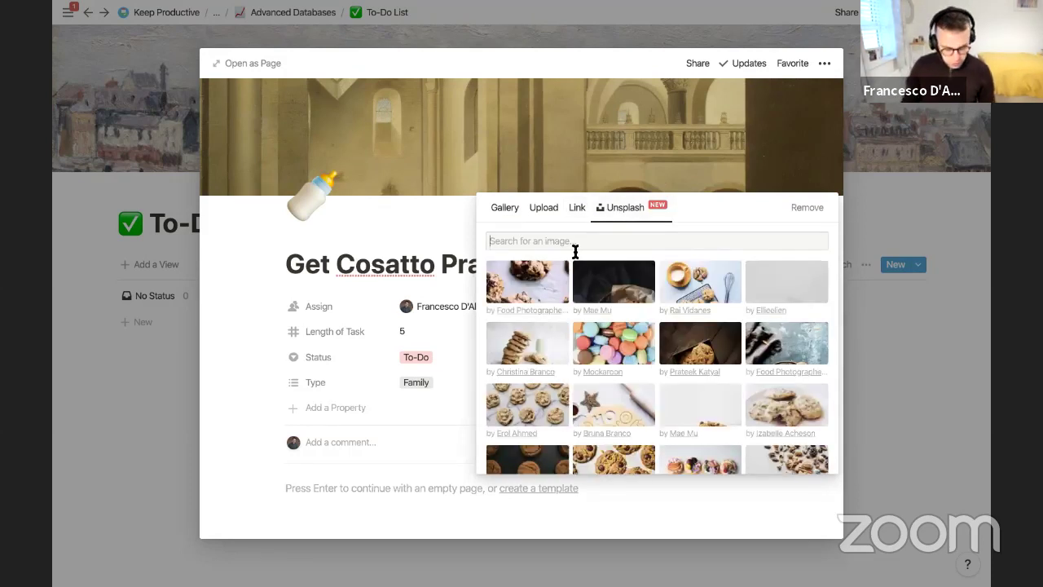
text(pram)
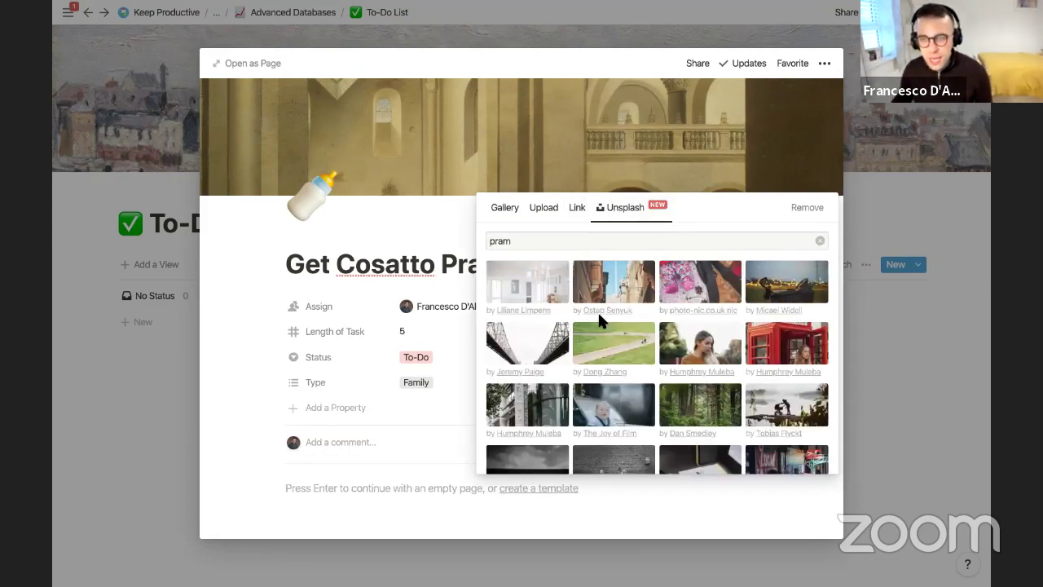
click(613, 330)
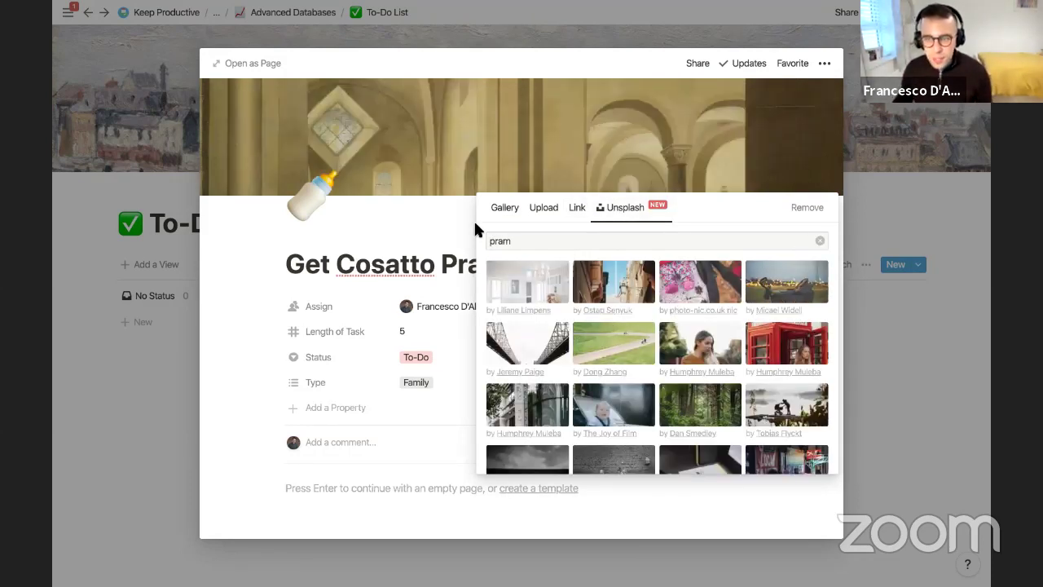
click(419, 223)
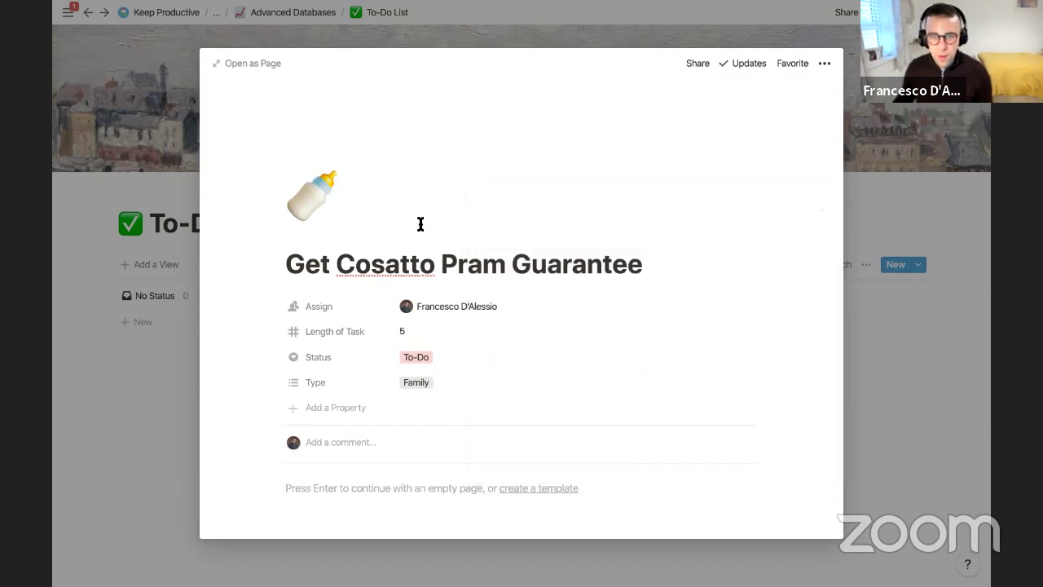
click(166, 364)
Set the board's card preview to Page Cover.
click(660, 267)
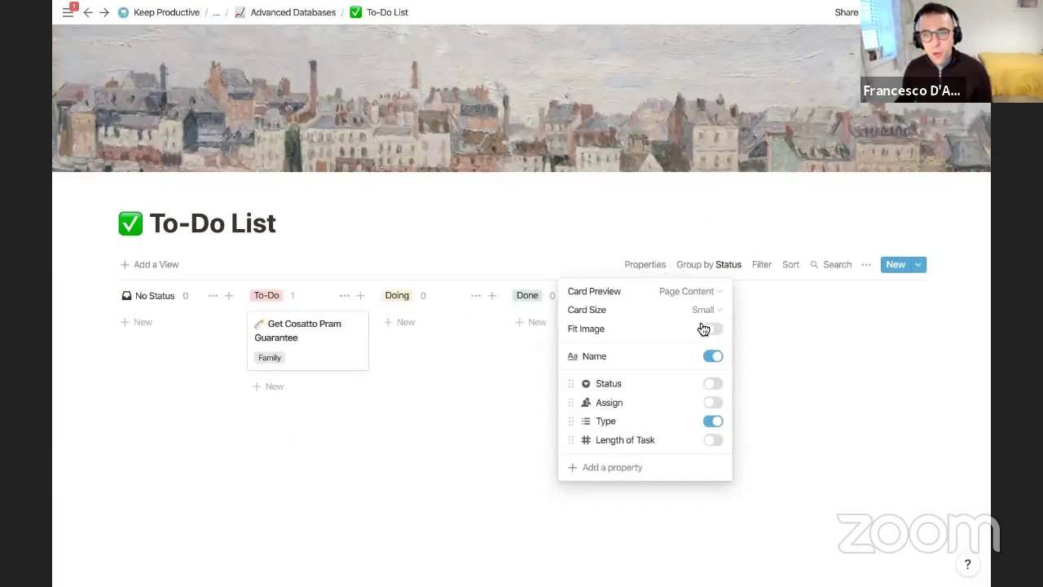
click(701, 293)
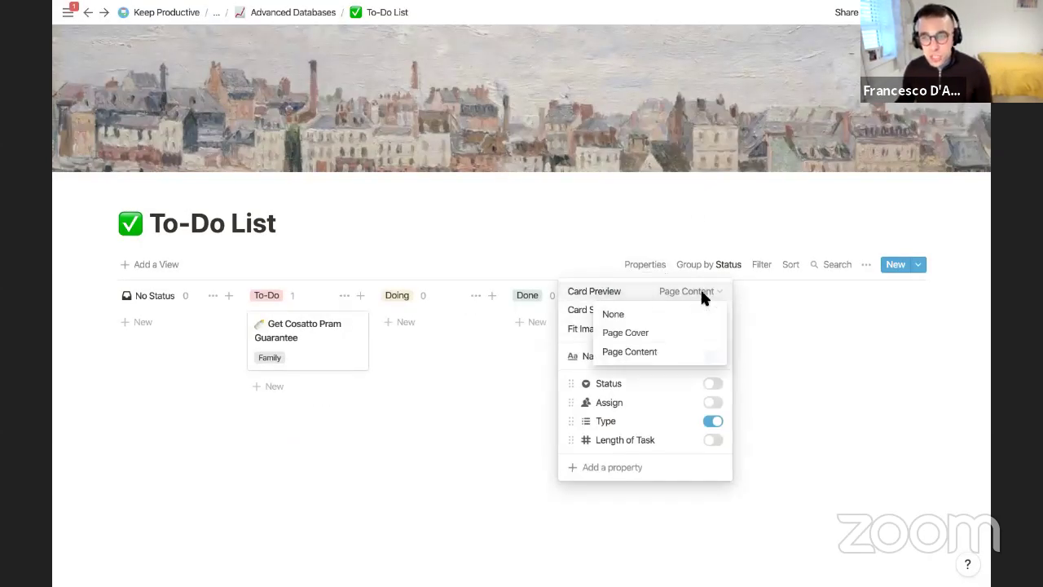
click(677, 336)
click(498, 414)
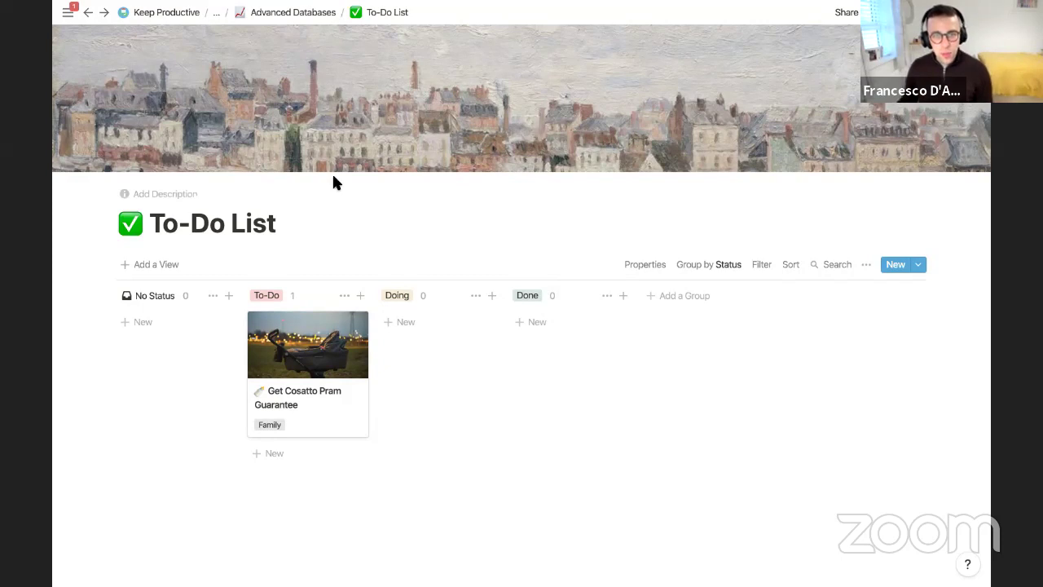
Remove the cover image from the To-Do List page.
click(734, 159)
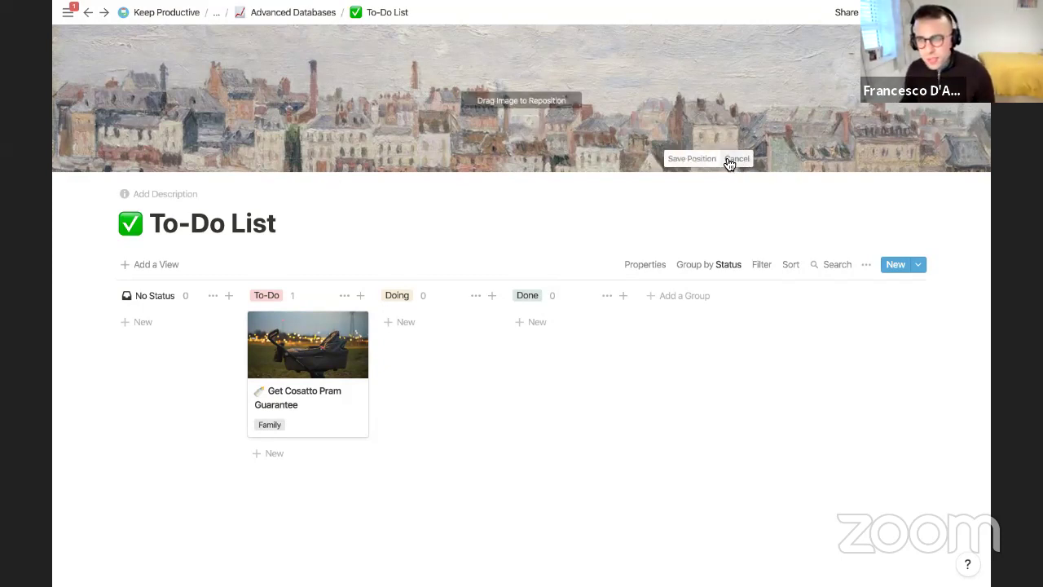
click(735, 160)
click(694, 161)
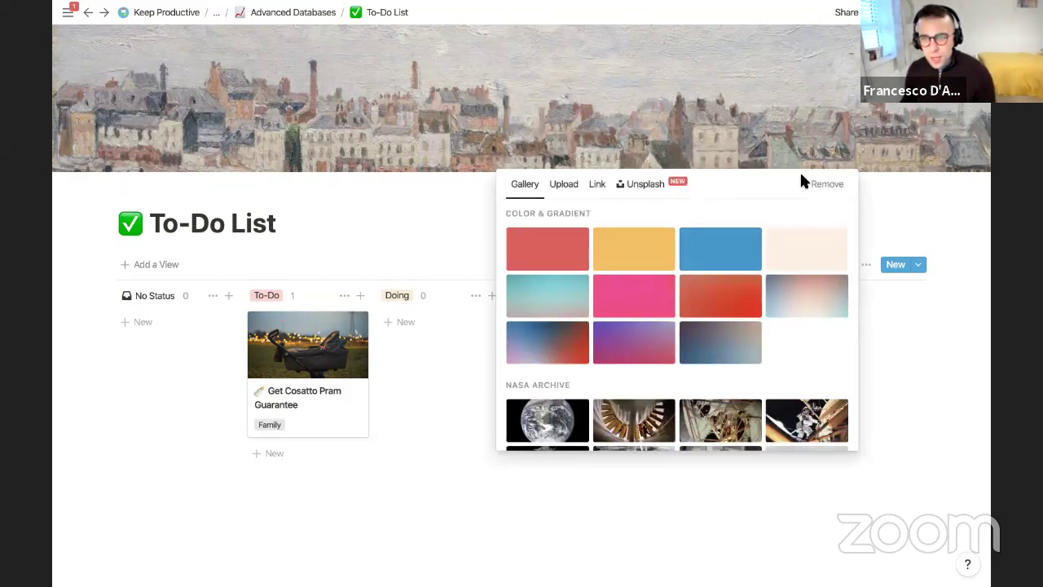
click(818, 185)
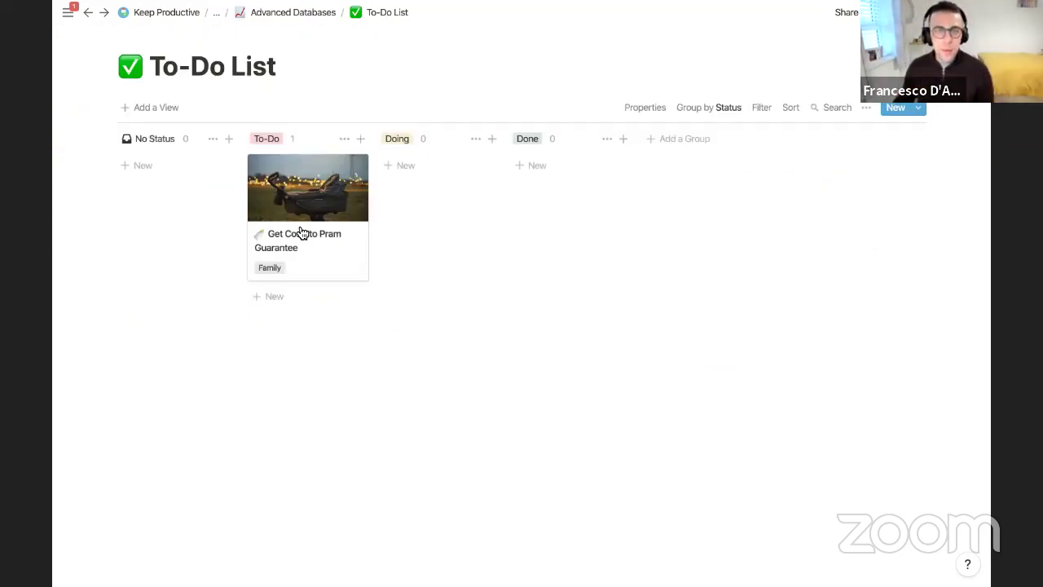
click(343, 223)
scroll(366, 350, down, 3)
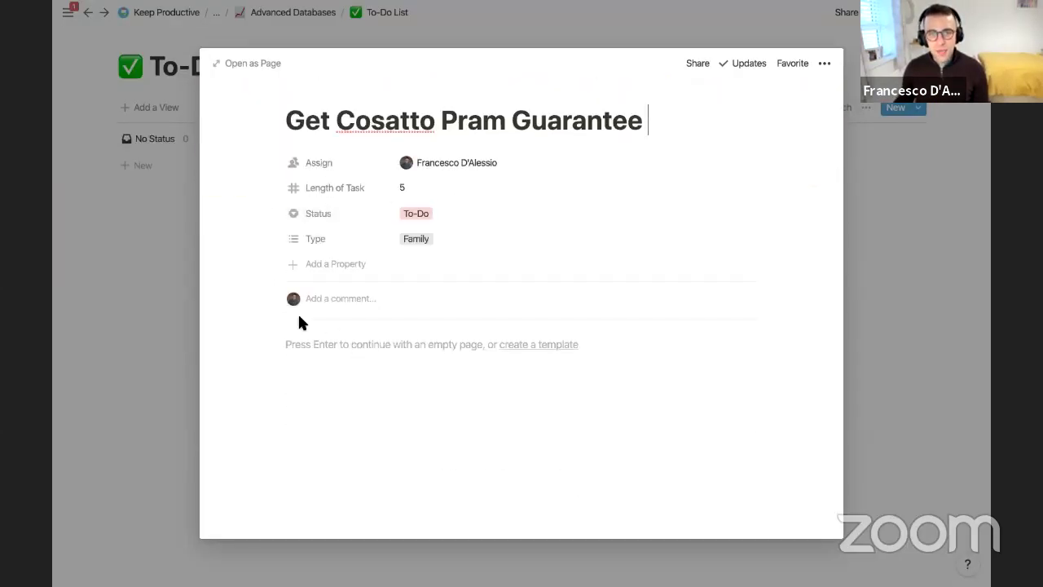
click(169, 289)
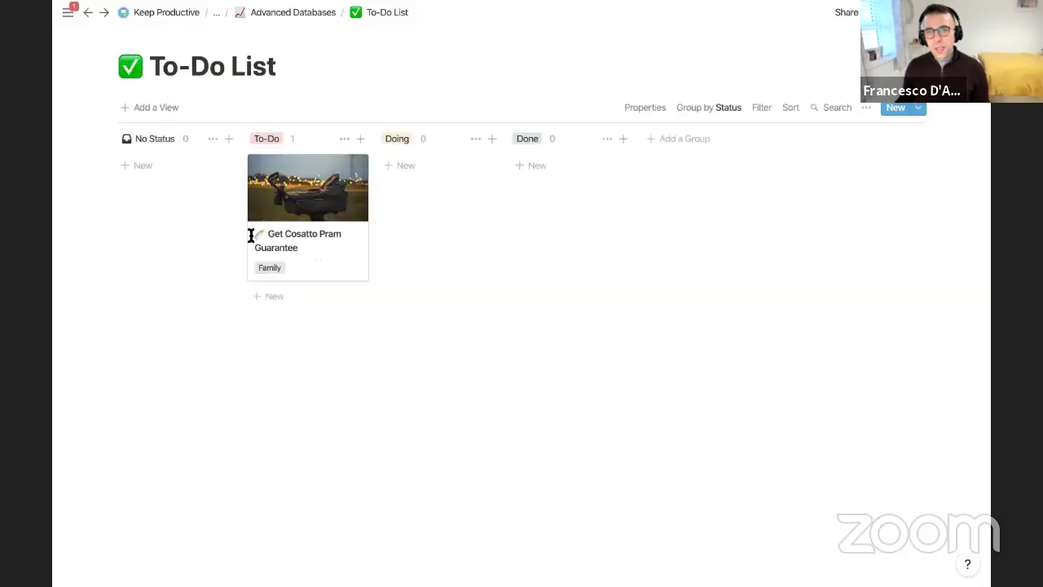
Change the colour of the Family option in the "Get Cosatto Pram Guarantee" card's Type property to blue and return to the board.
click(269, 218)
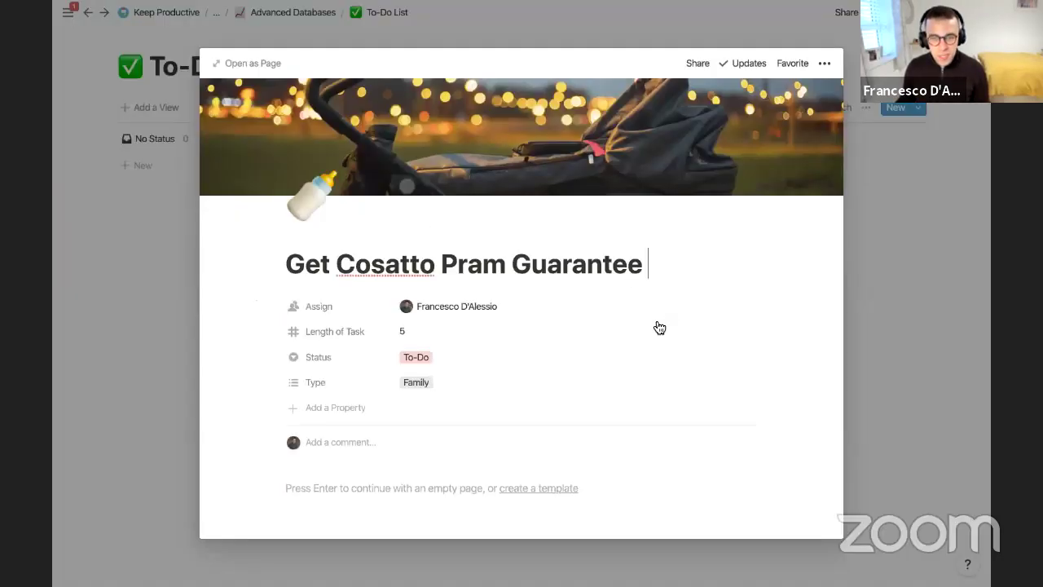
click(700, 383)
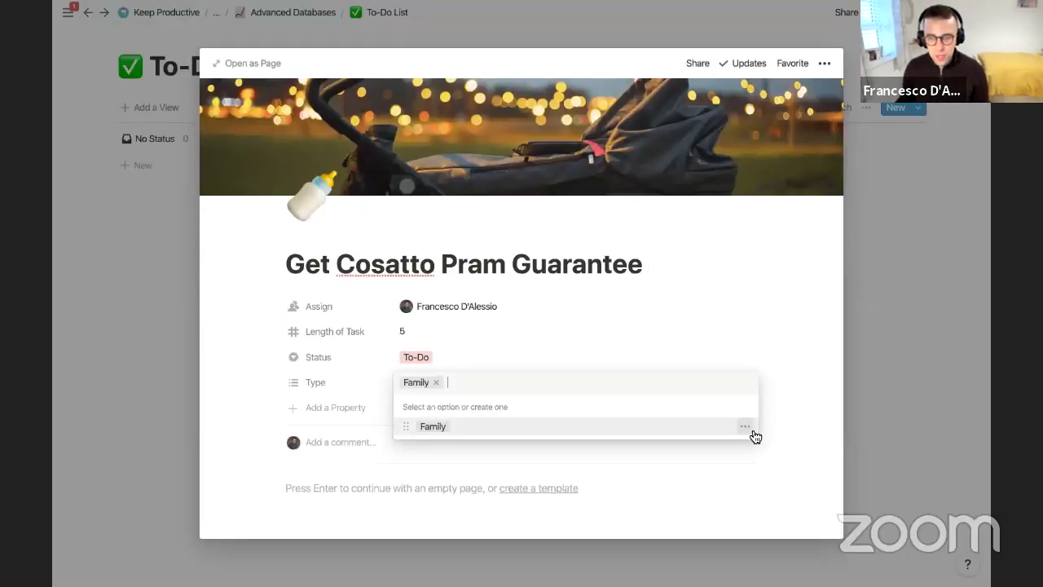
click(751, 427)
click(743, 351)
click(922, 302)
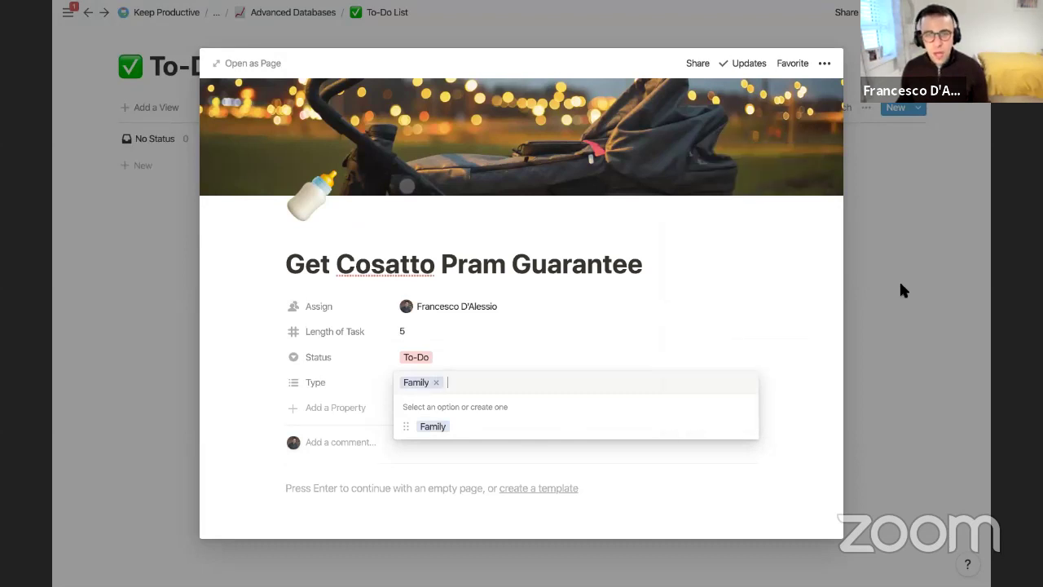
click(900, 287)
click(890, 286)
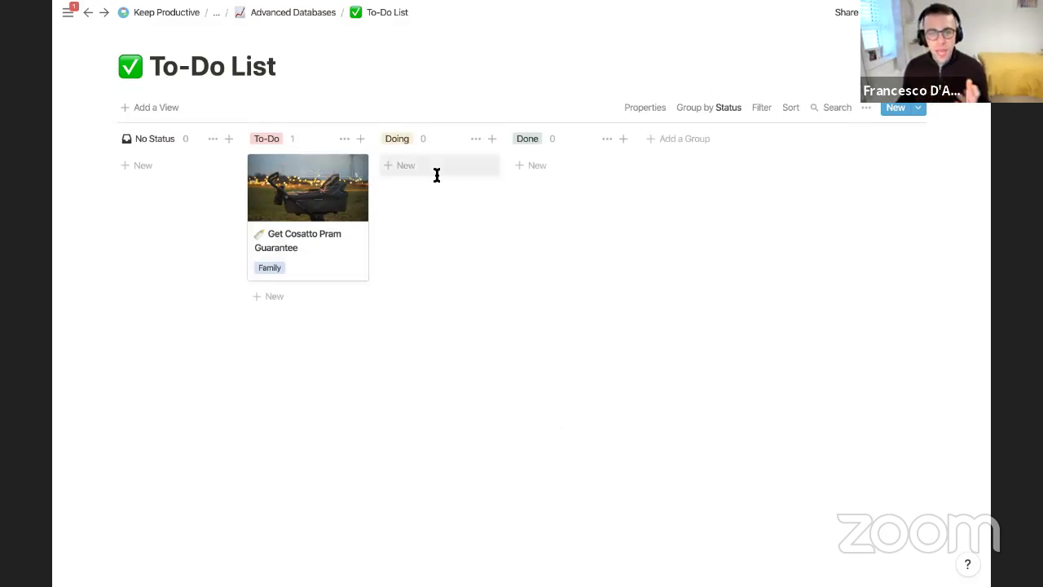
Add a card named "Finish editing for To-Do Course" to the To-Do column.
click(294, 300)
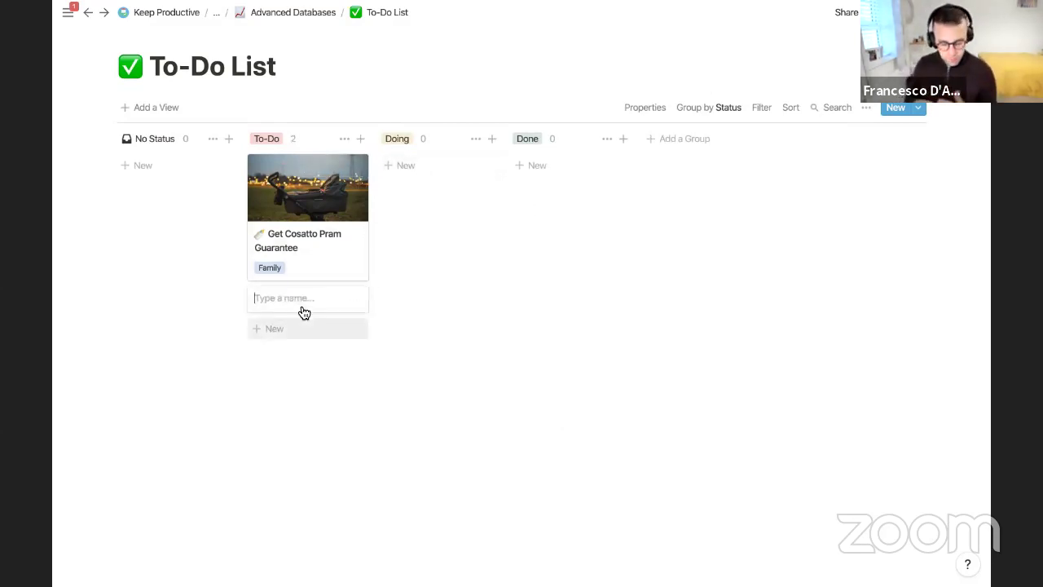
text(Fin)
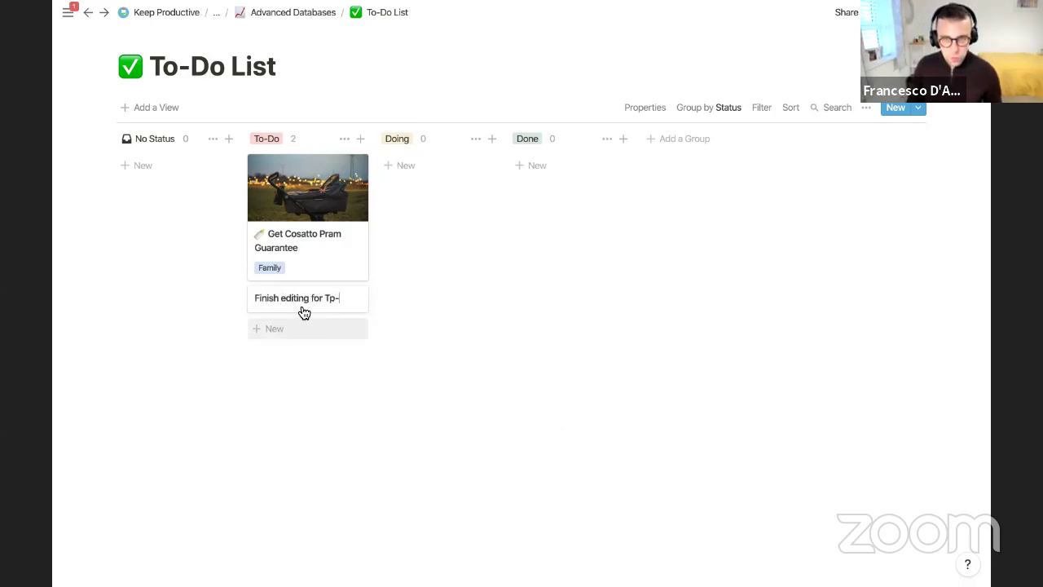
text(ish editing for To-DpoC)
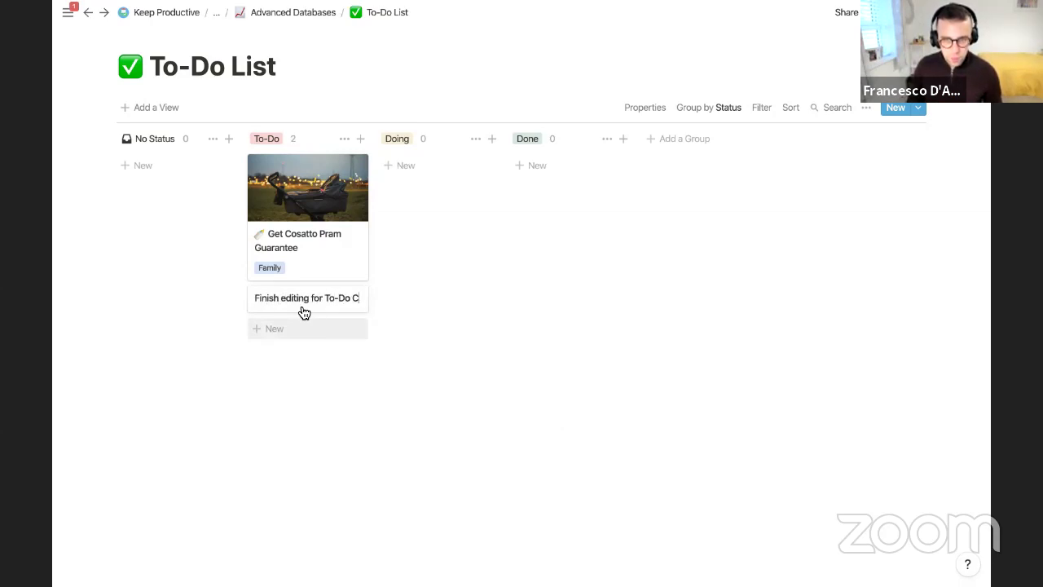
text(ourse)
key(Return)
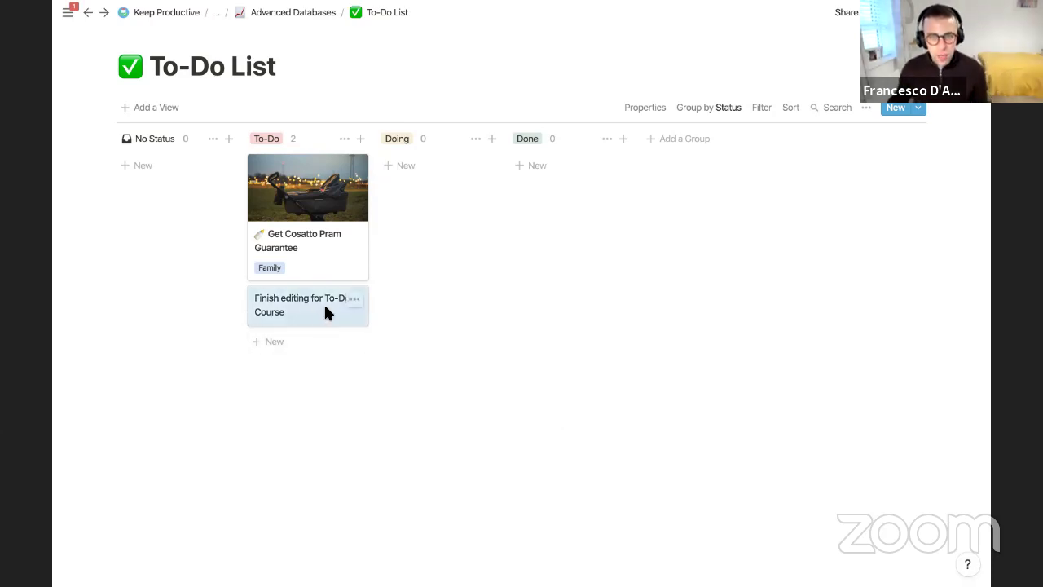
Open the "Finish editing for To-Do Course" card and change its icon to the green check mark.
click(325, 310)
click(326, 111)
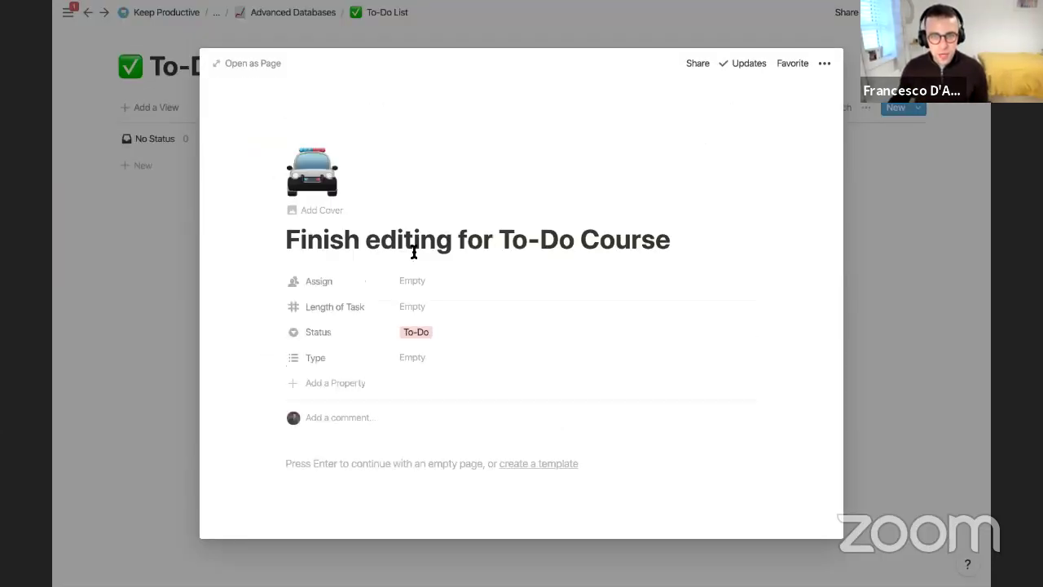
click(326, 203)
click(206, 290)
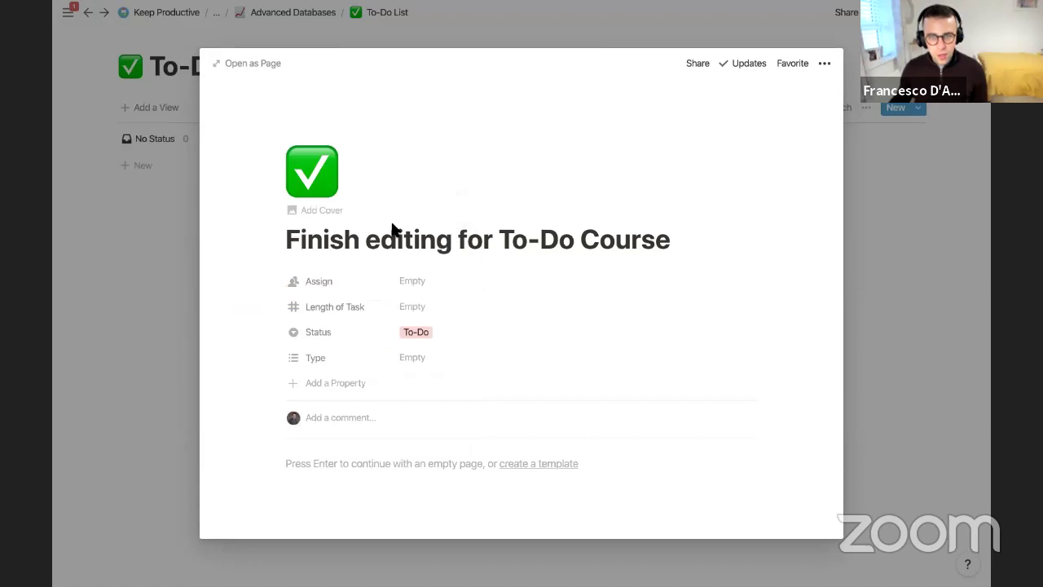
Add a cover to the task page, using the sticky-notes photo found by searching Unsplash for "task".
click(333, 221)
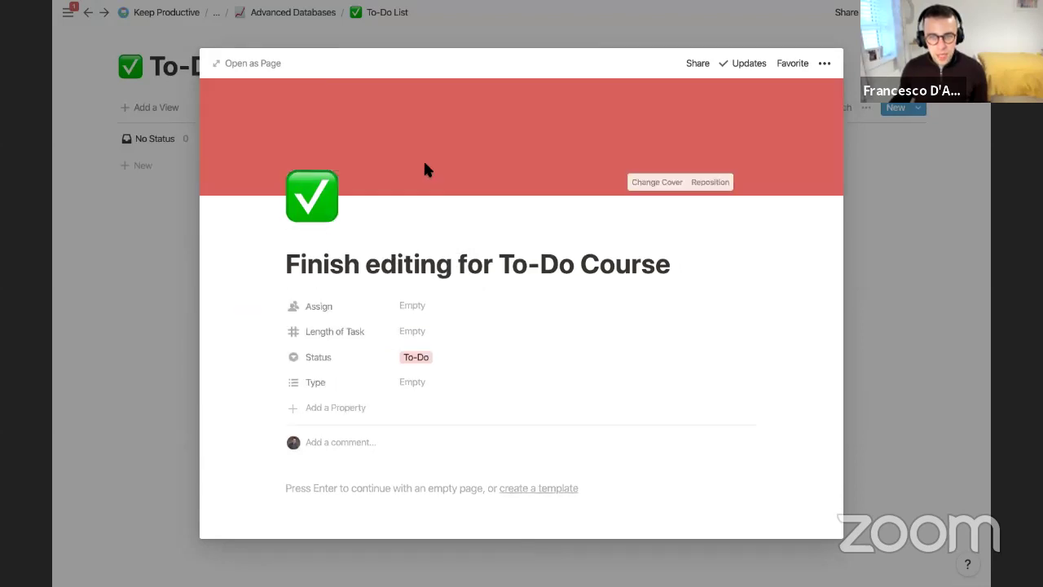
click(660, 184)
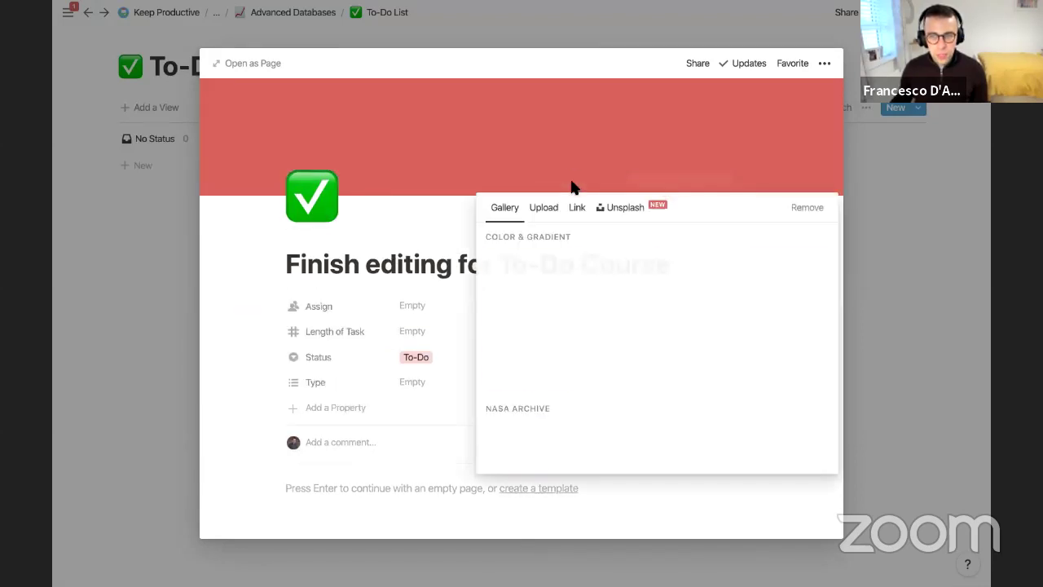
click(637, 207)
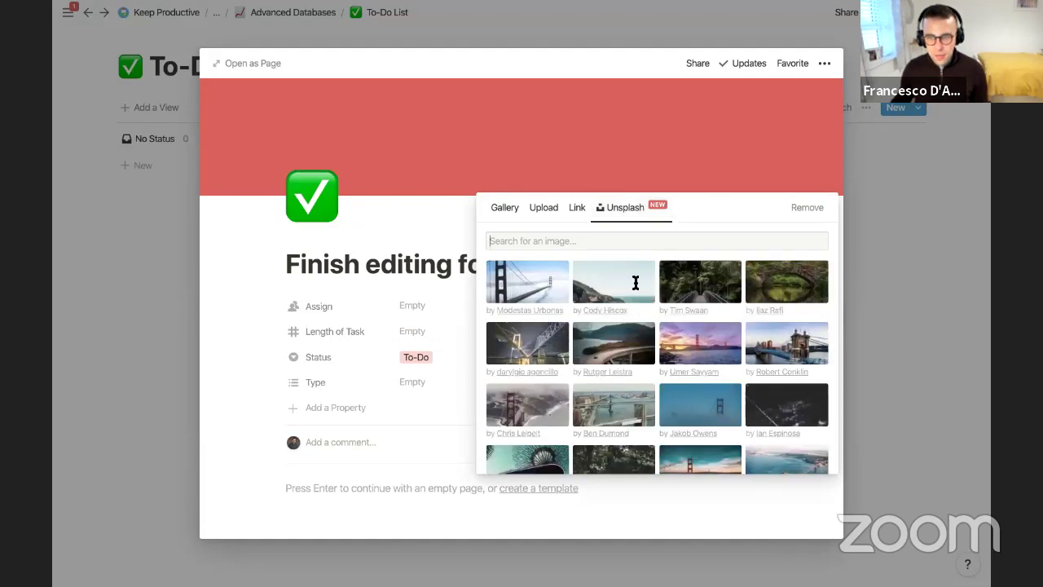
text(tas)
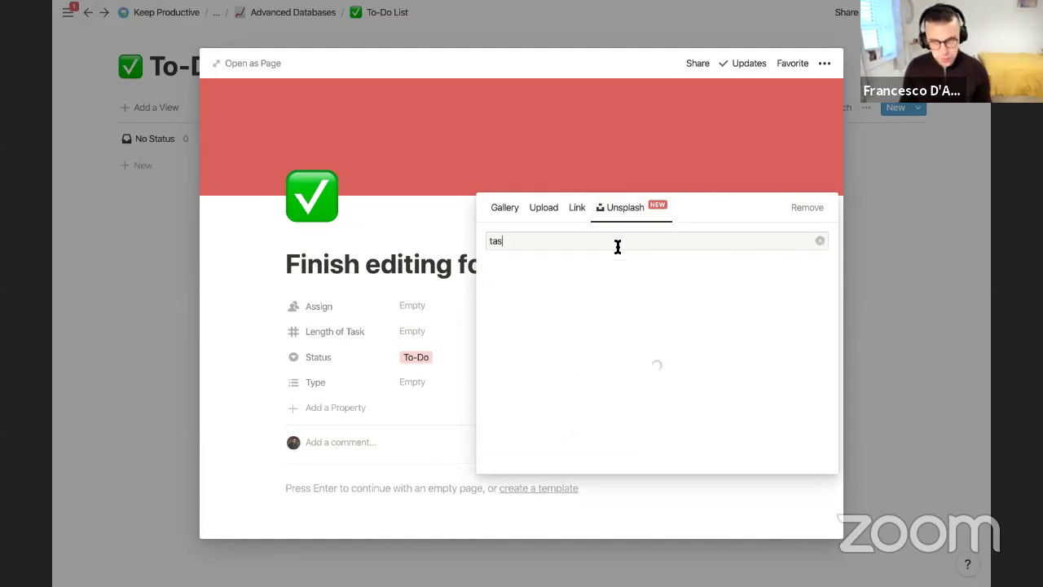
click(534, 286)
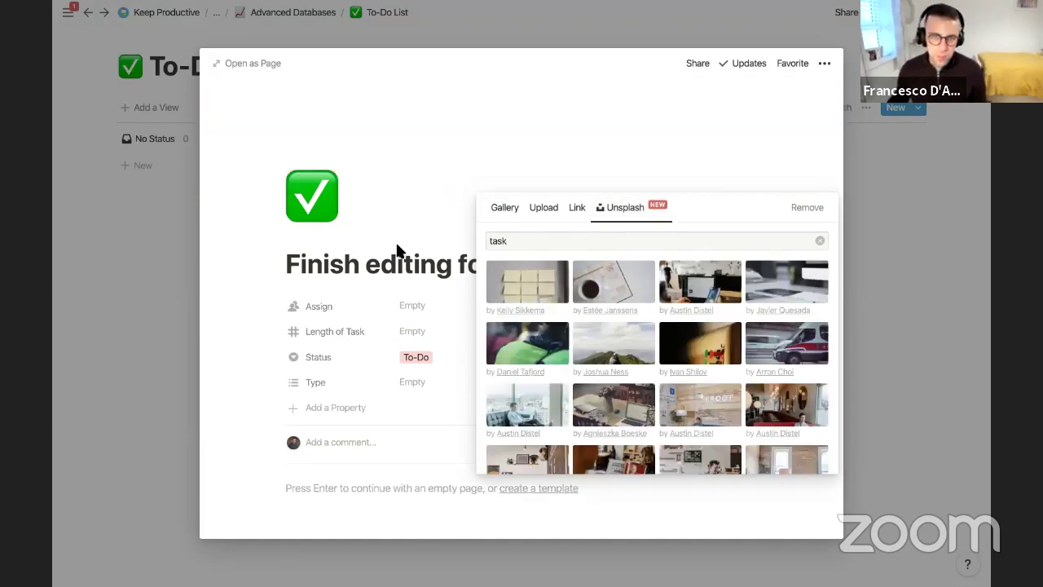
click(378, 274)
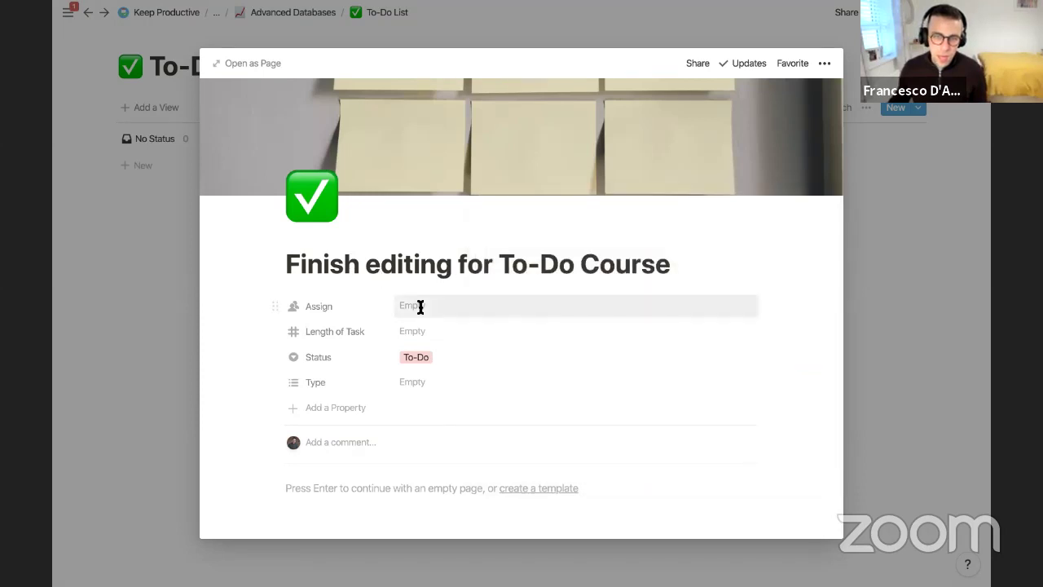
Assign the task to the workspace member and set its Length of Task to 15.
click(419, 307)
click(434, 351)
click(408, 333)
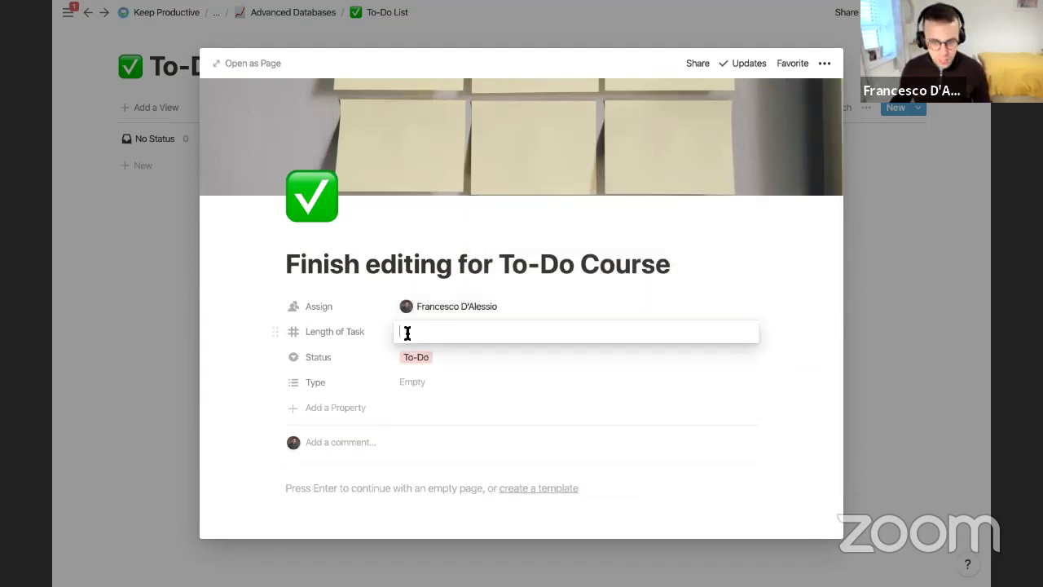
text(15)
key(Return)
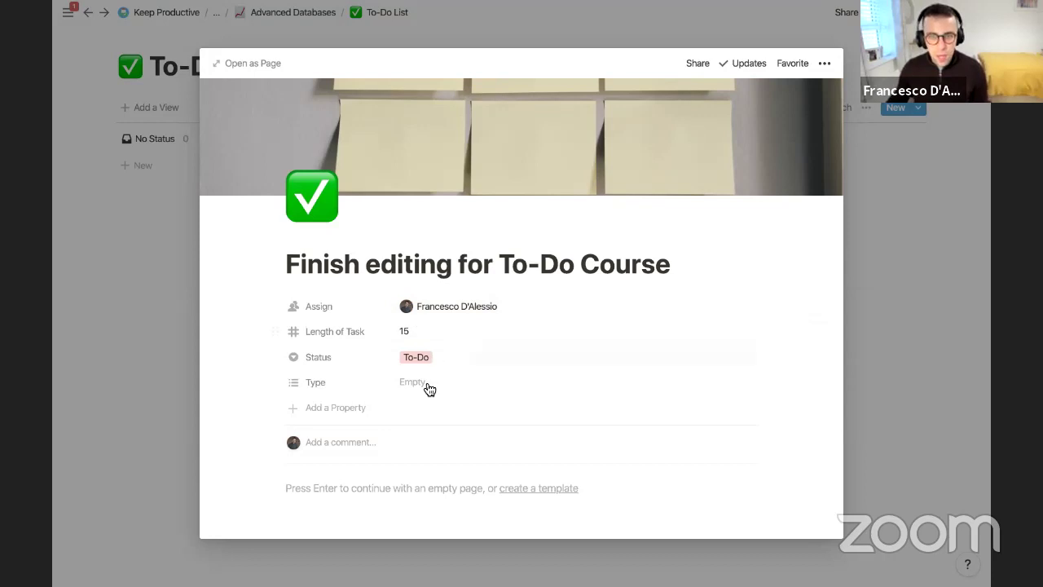
Create the option "Keep Productive" for the task's Type property and apply it.
click(424, 384)
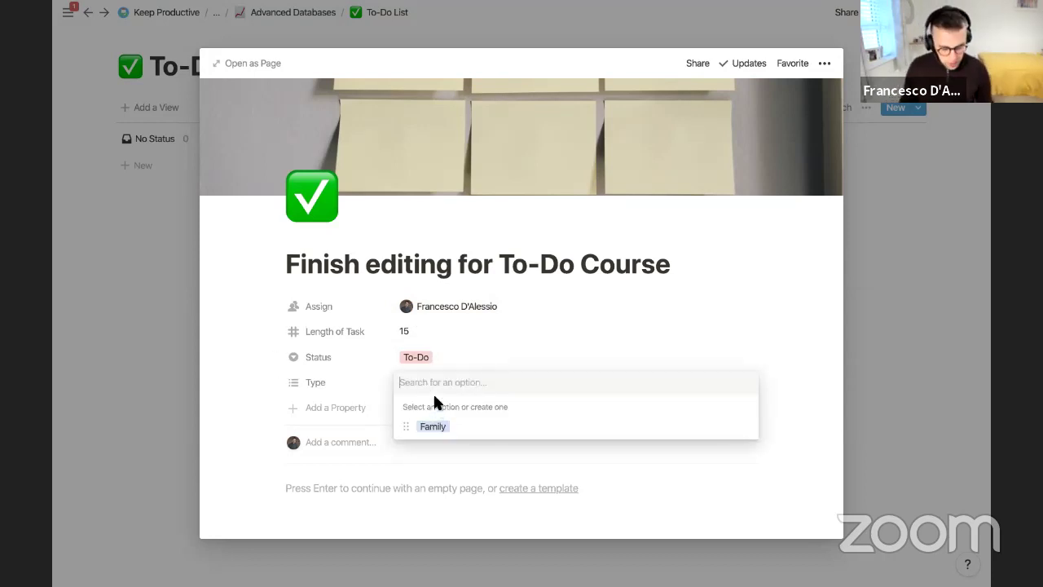
text(Work)
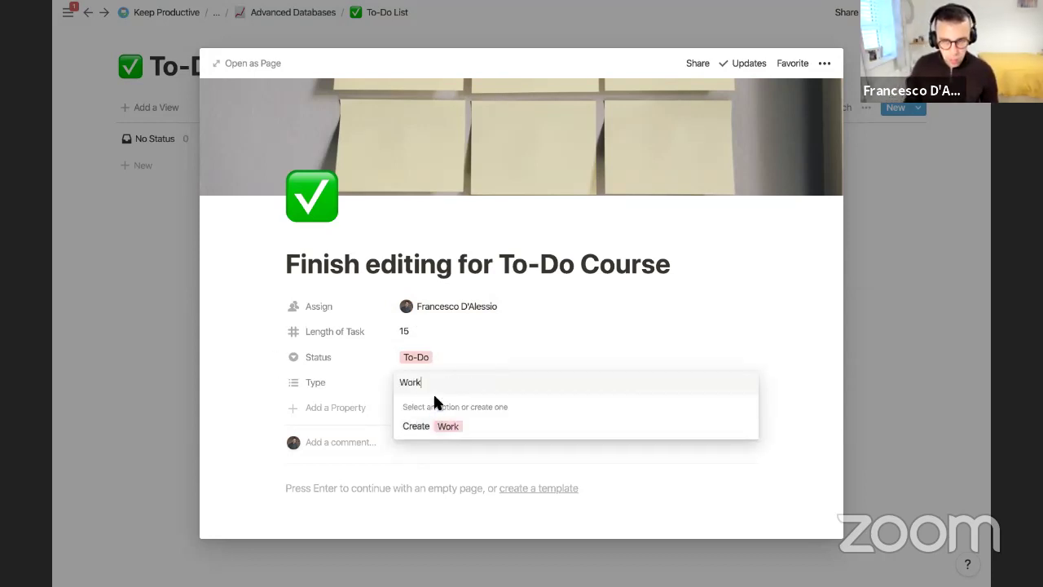
double_click(438, 384)
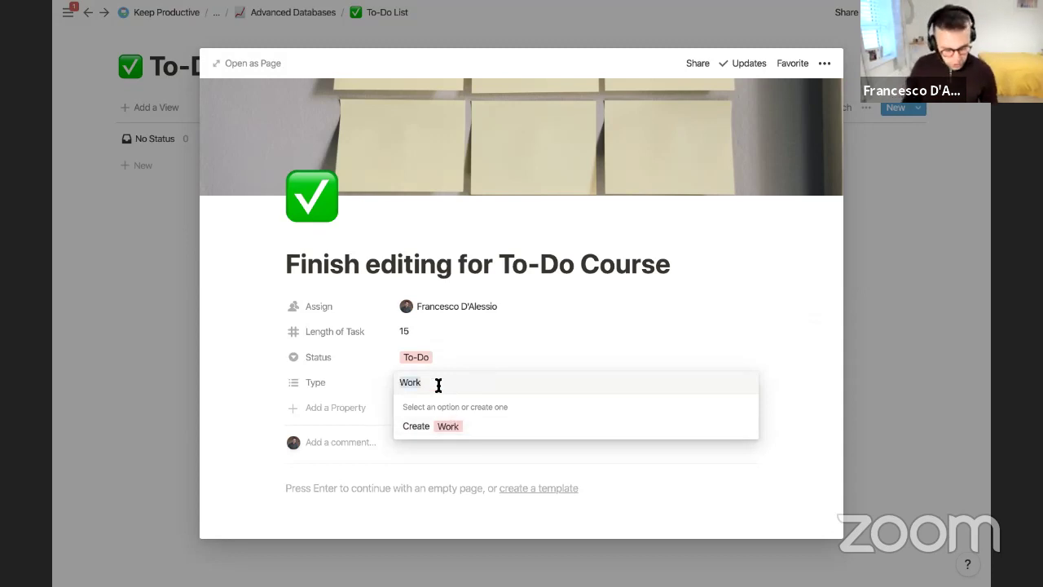
text(Keep Prod)
key(ctrl+a)
text(Keep Product)
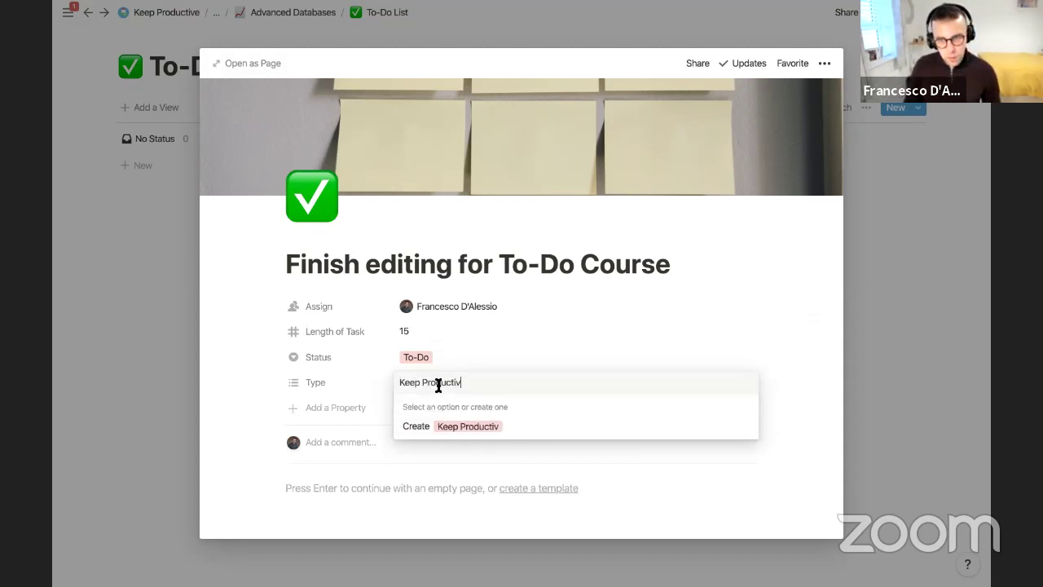
click(472, 427)
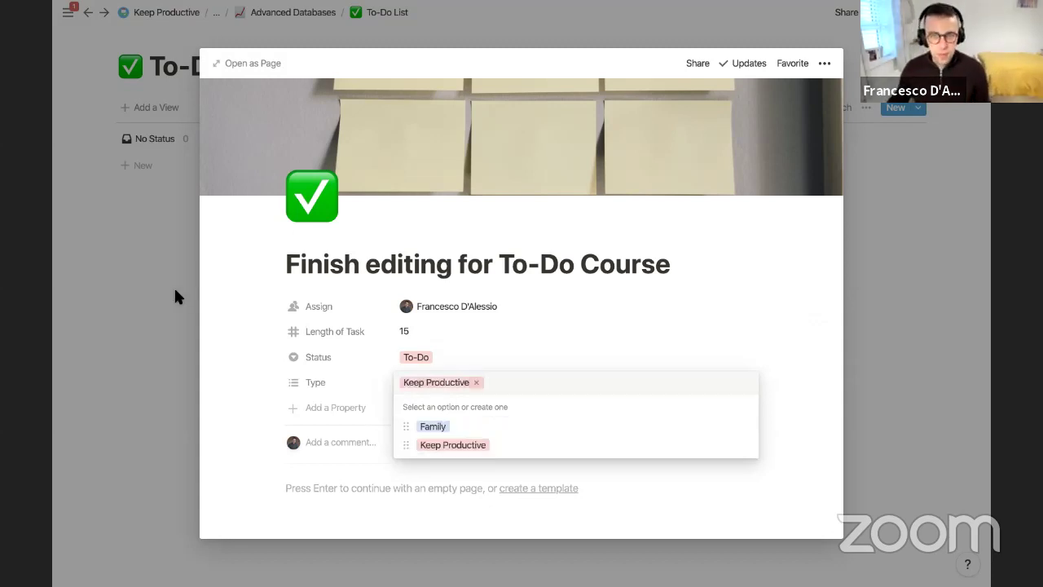
Close the task page and move the "Finish editing for To-Do Course" card to the Doing column.
click(175, 295)
click(100, 275)
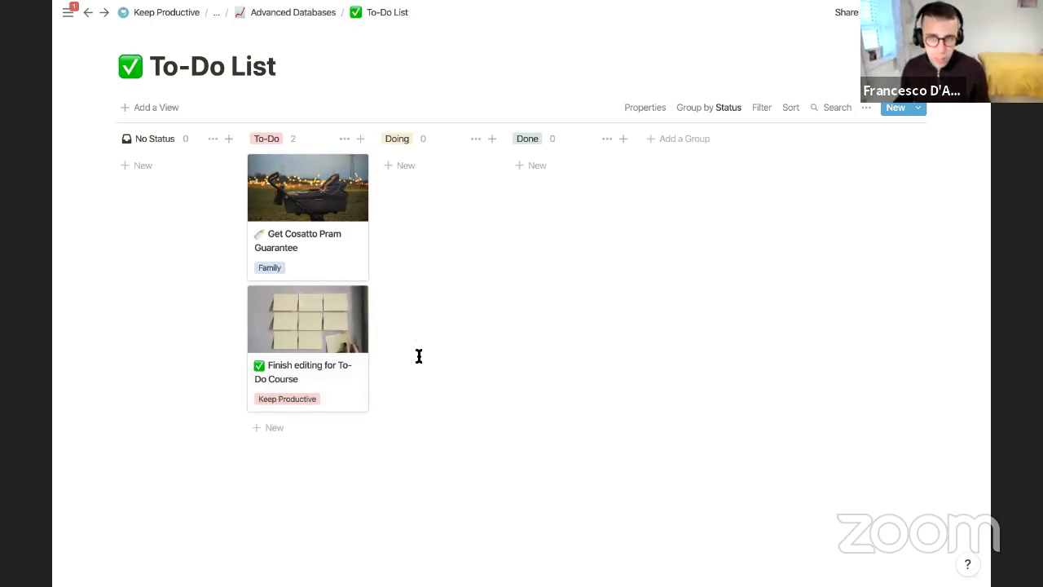
drag(302, 342, 433, 188)
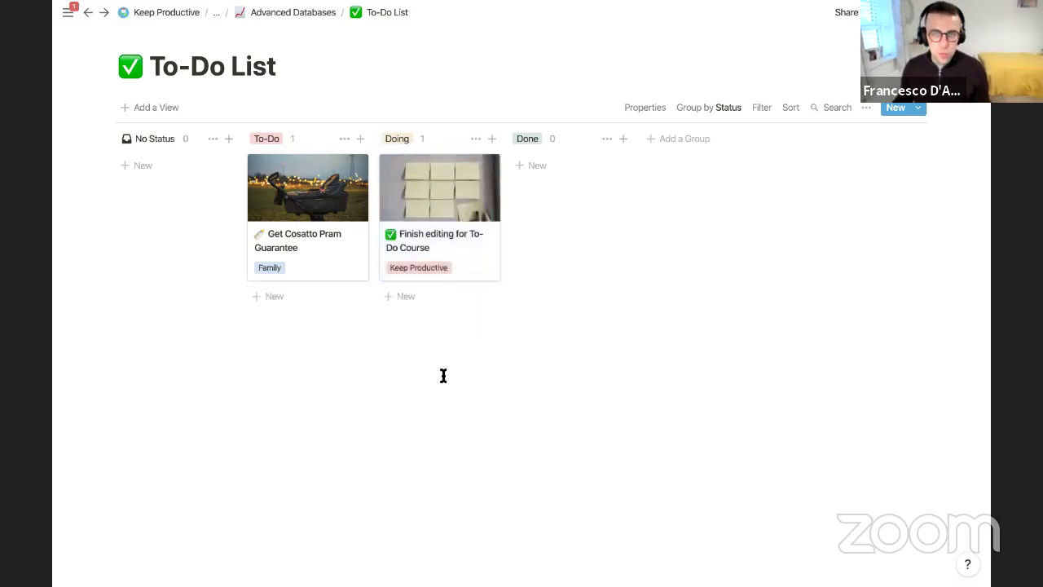
Try grouping the board by Assign and by Type, returning the grouping to Status.
click(705, 116)
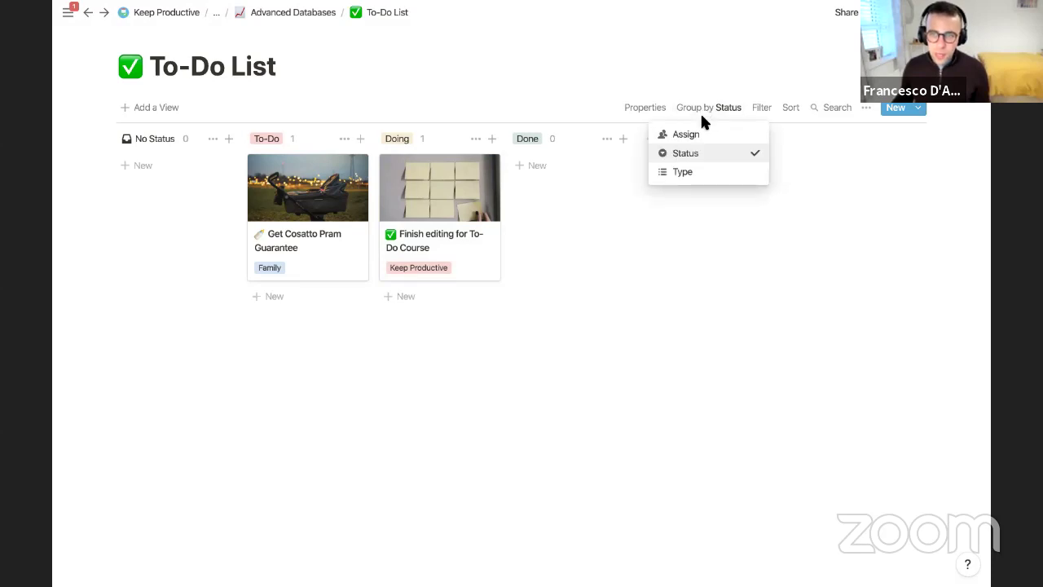
click(706, 139)
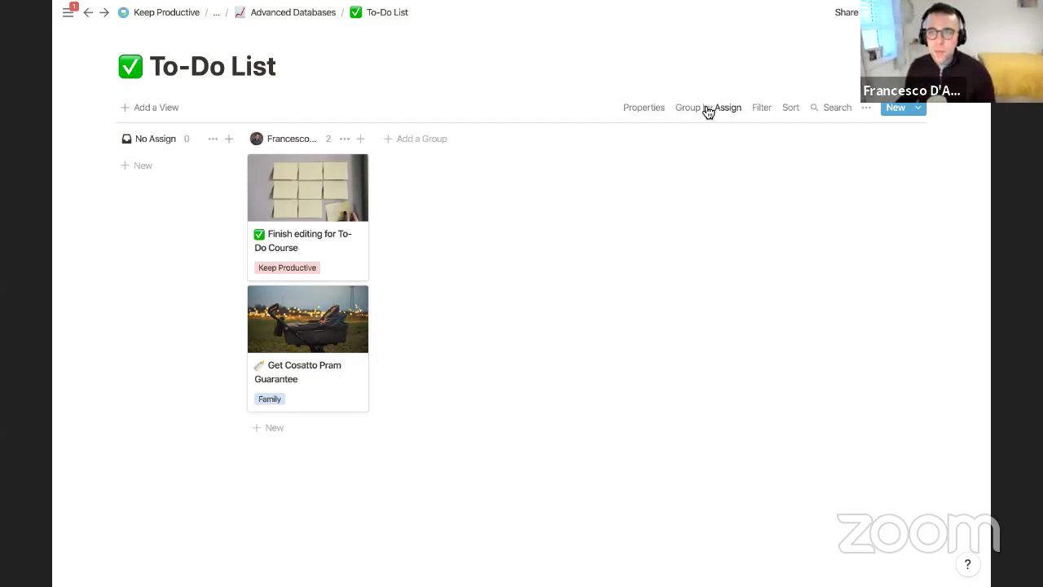
click(708, 110)
click(713, 153)
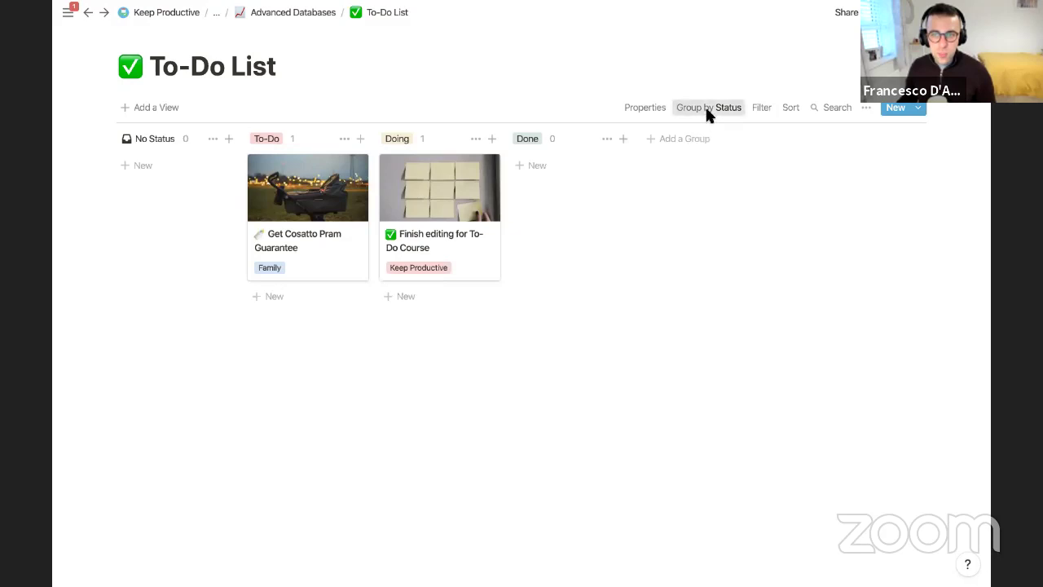
click(707, 114)
click(707, 169)
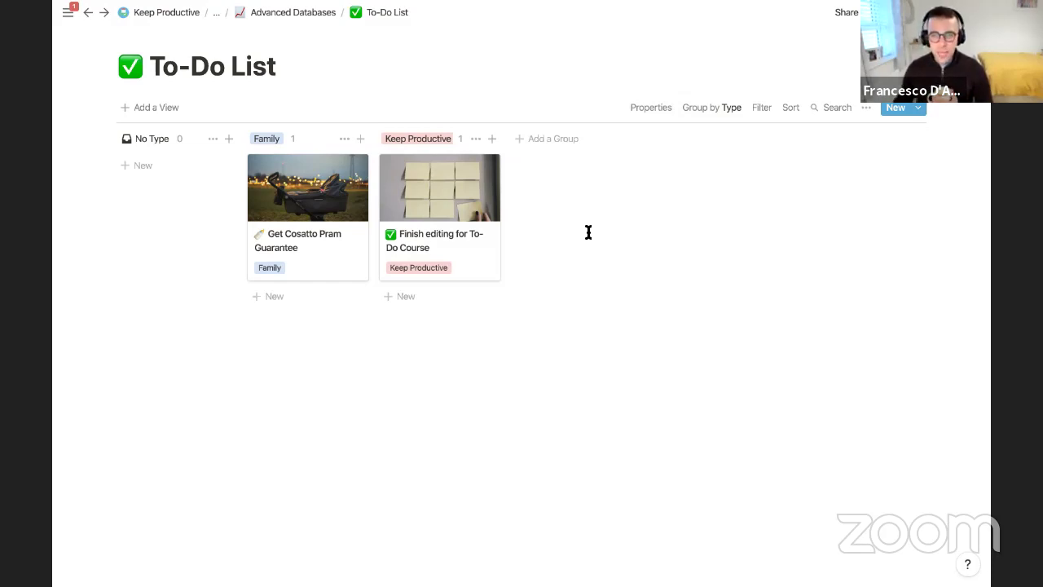
click(693, 113)
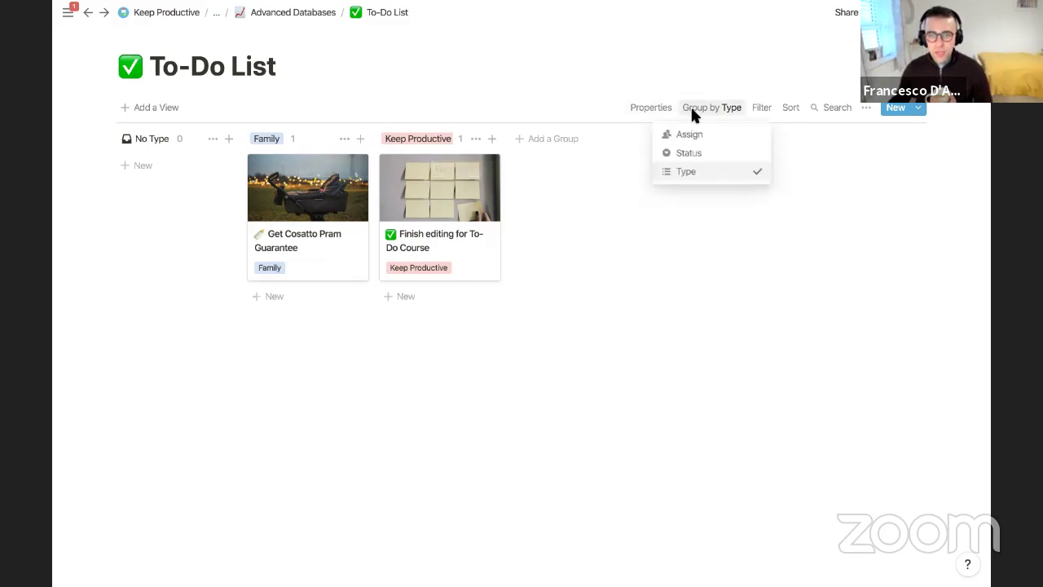
click(696, 154)
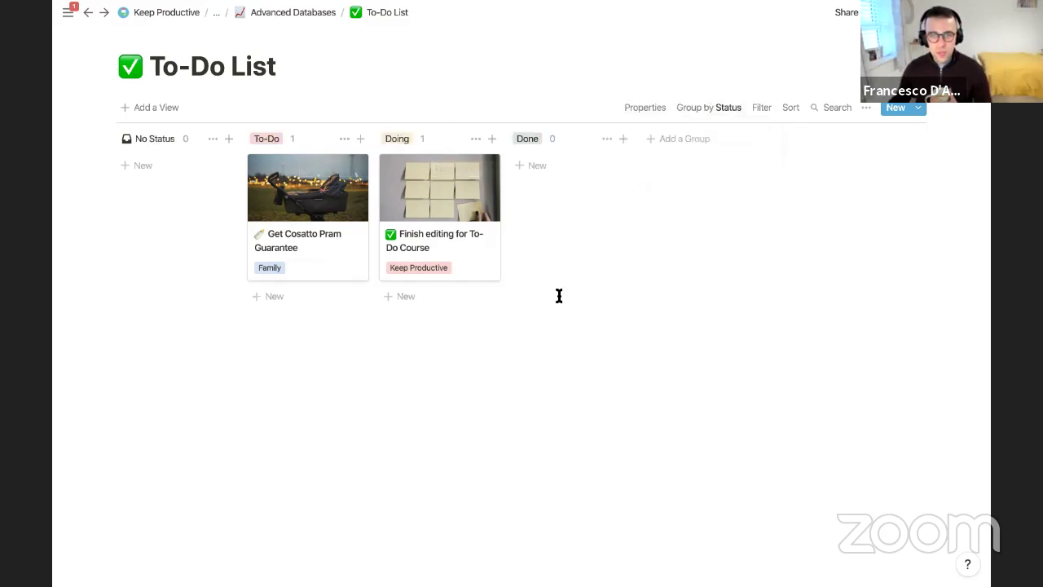
click(408, 204)
click(915, 146)
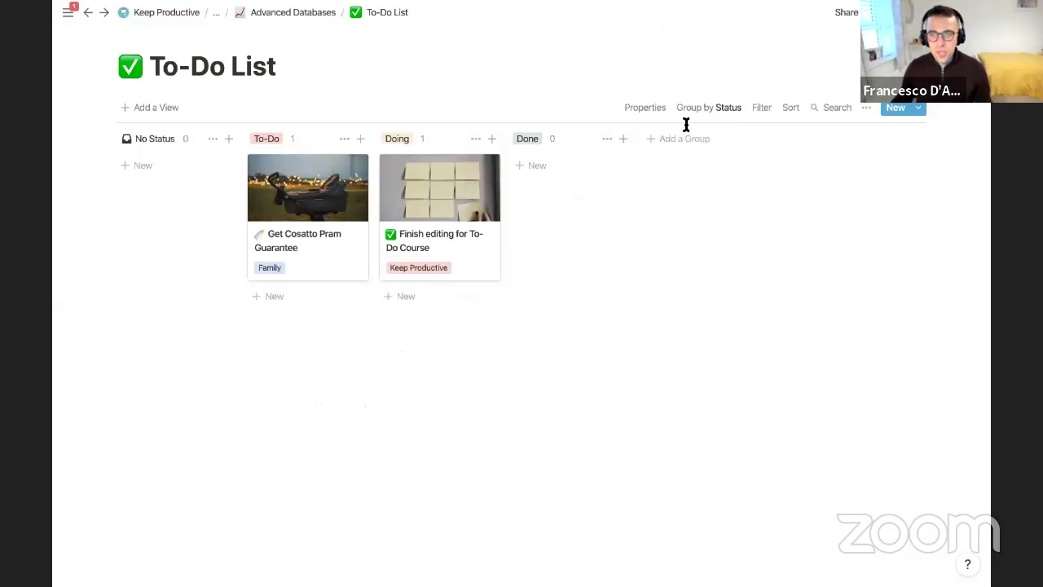
Set the board's card preview to Page Content.
click(660, 114)
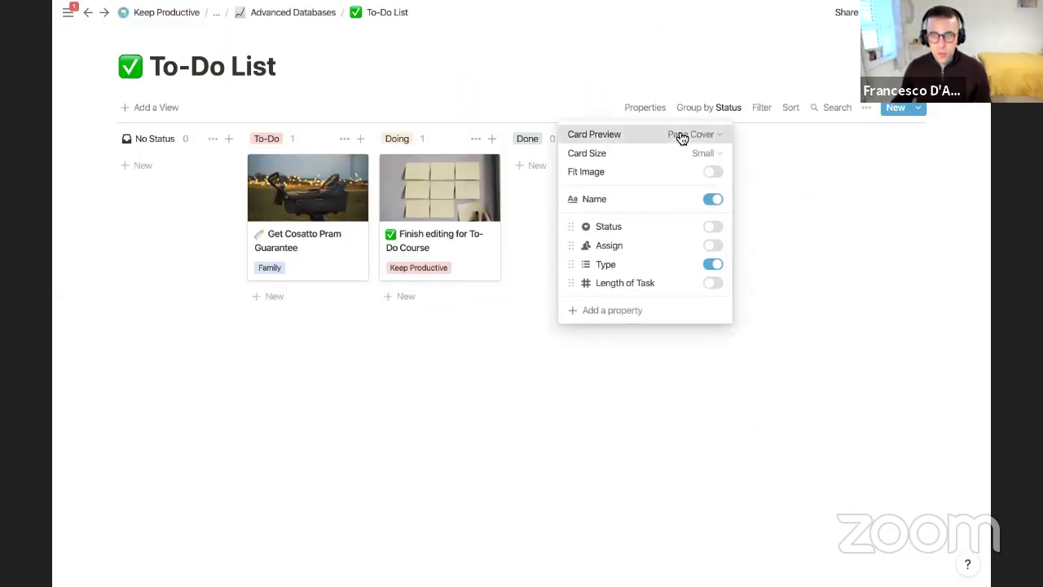
click(677, 134)
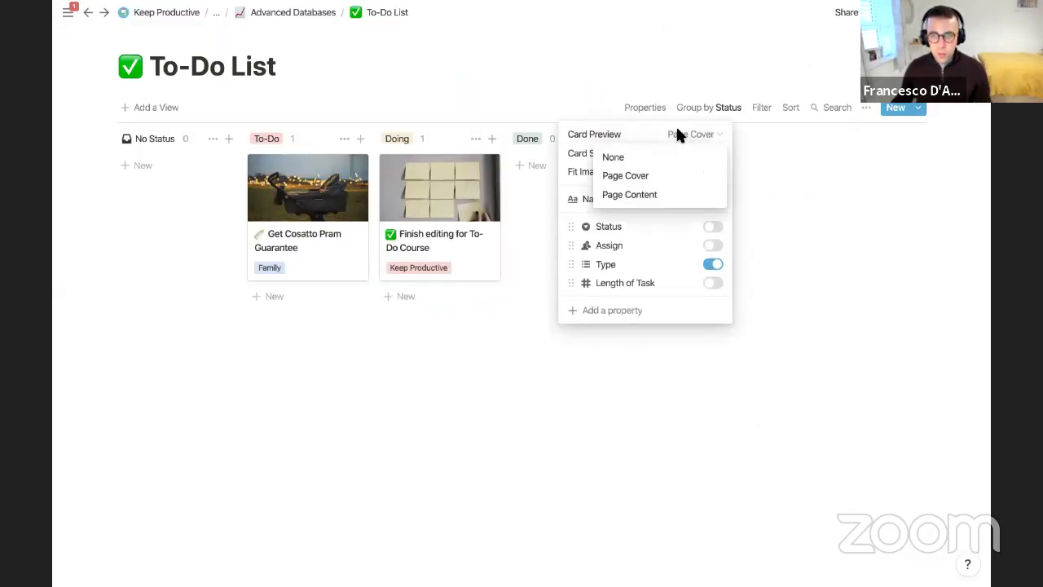
click(682, 195)
click(544, 228)
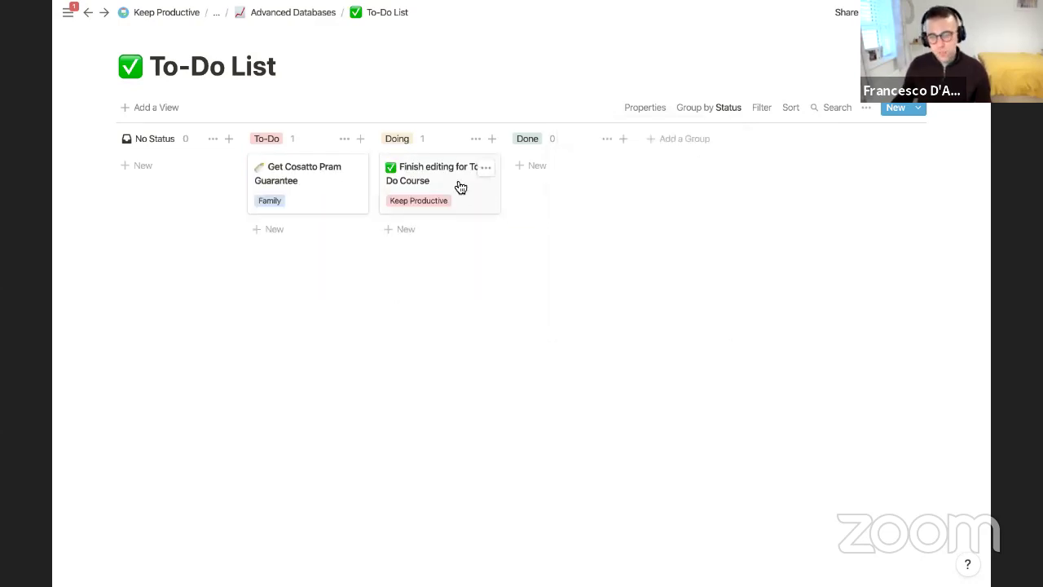
In the "Finish editing for To-Do Course" task page, start a bulleted list with "Edit Module 1" and "Create Exercises for Module 3".
click(456, 213)
scroll(438, 444, down, 2)
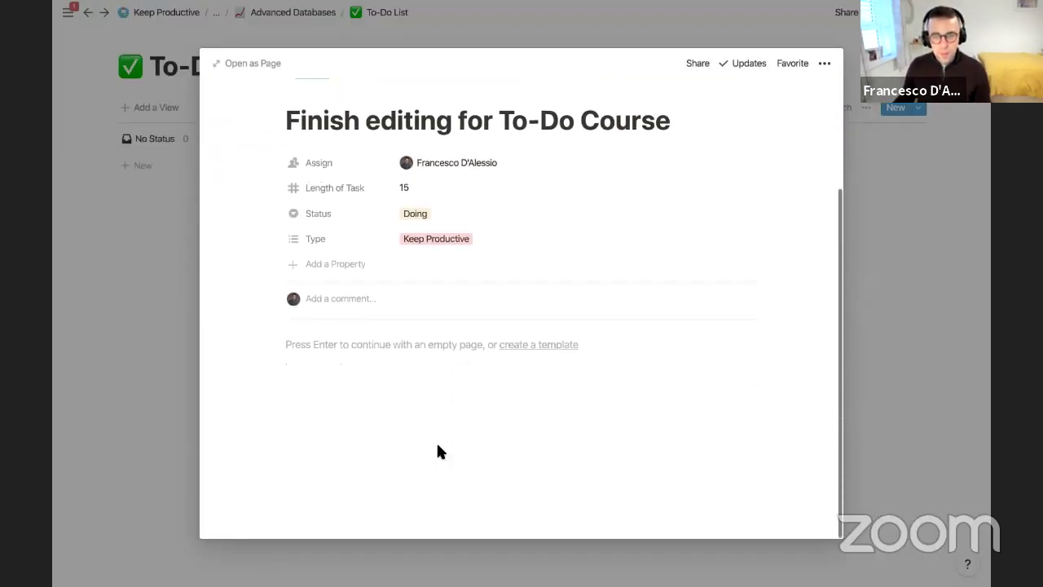
click(400, 364)
text(- )
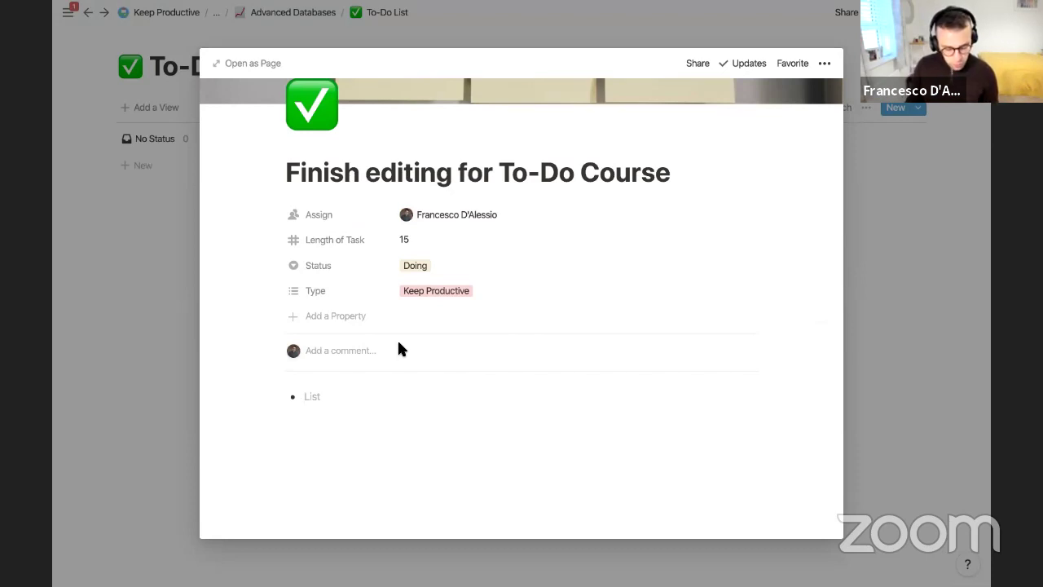
text(Edit Module 1)
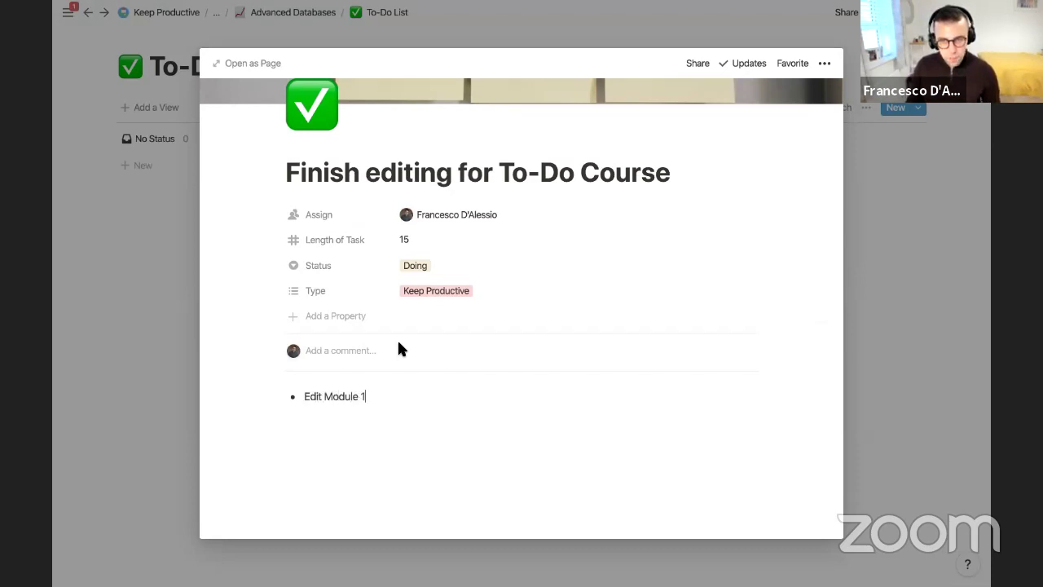
key(Return)
text(Create )
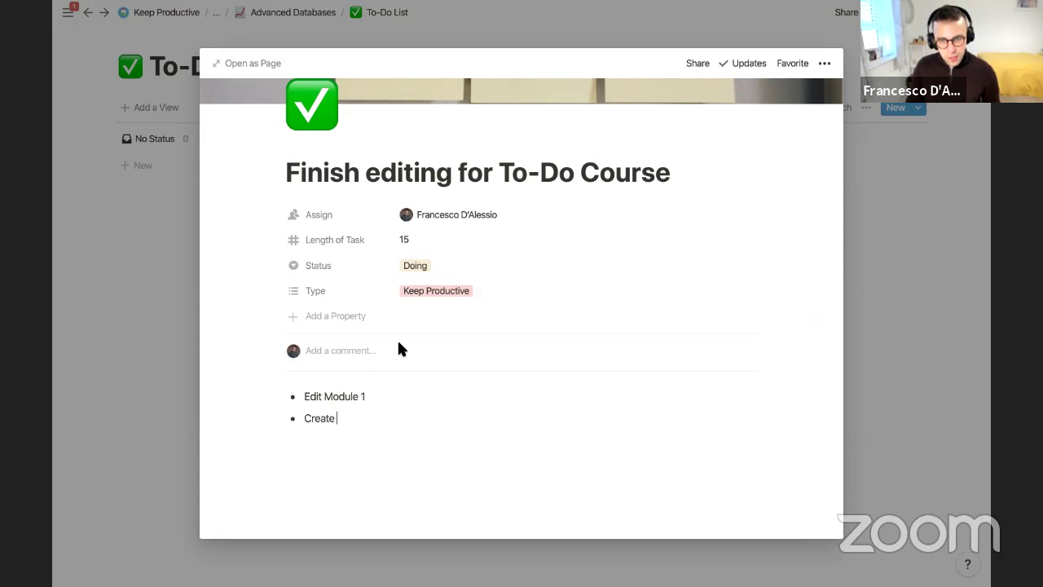
text(Exercises for M)
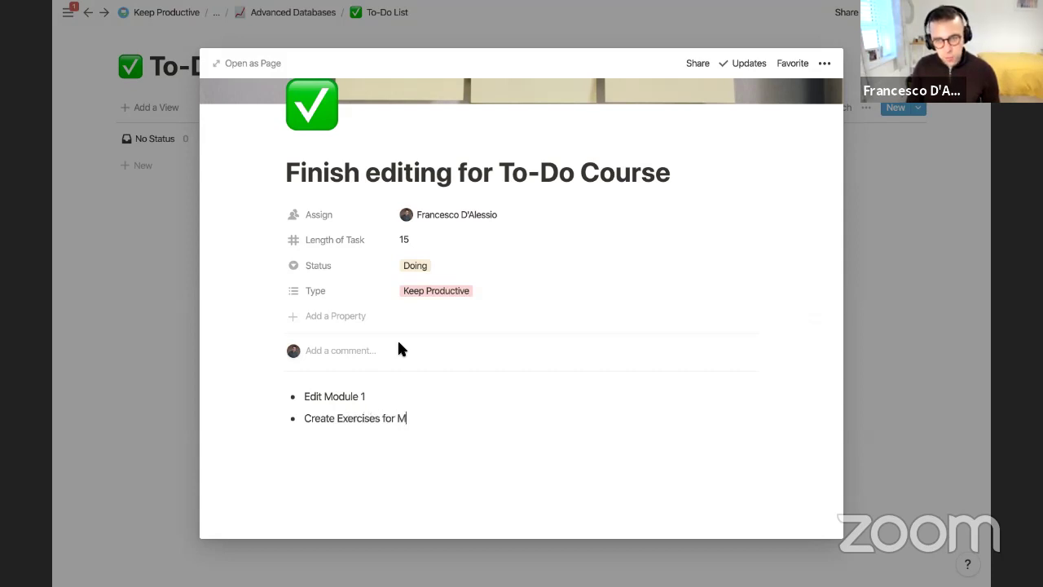
text(odule 3)
Add the bullet "Spruce up Section 1 Module 2" to the task's list and close the task page.
key(Return)
text(Su)
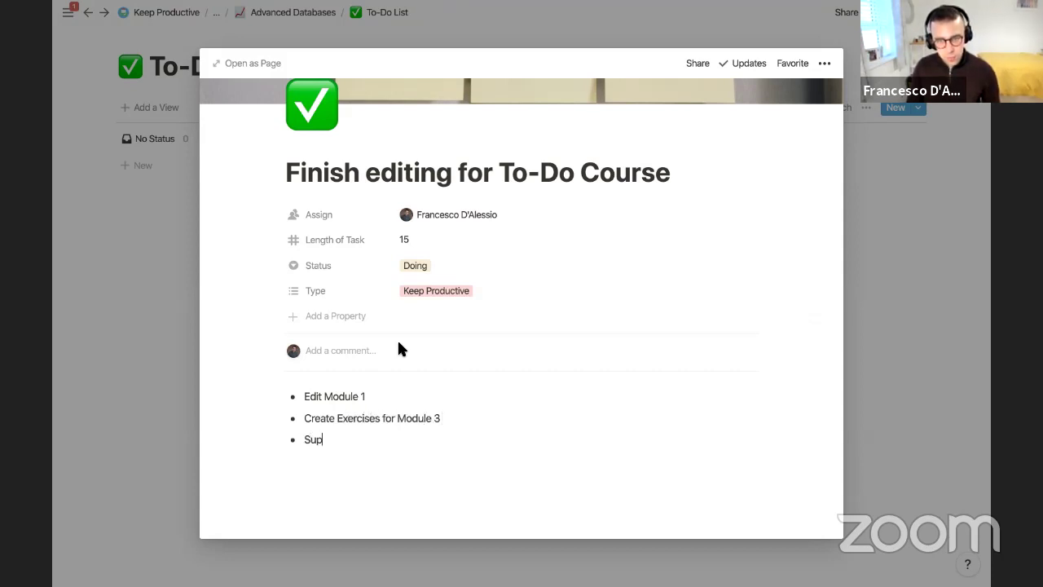
key(BackSpace)
text(pruce)
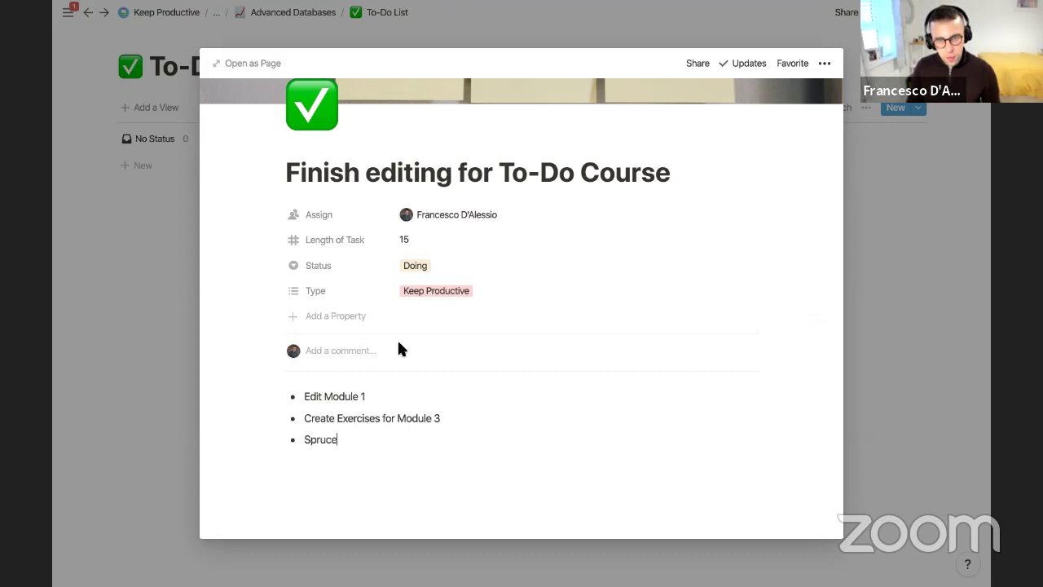
text( up Section 1)
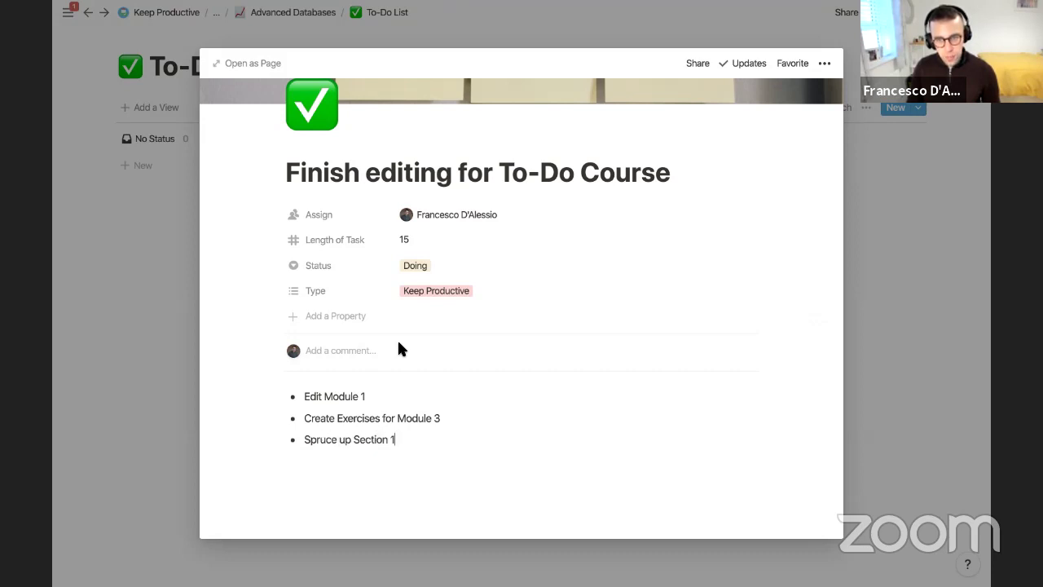
text( Module 2)
key(Return)
key(Return)
click(146, 230)
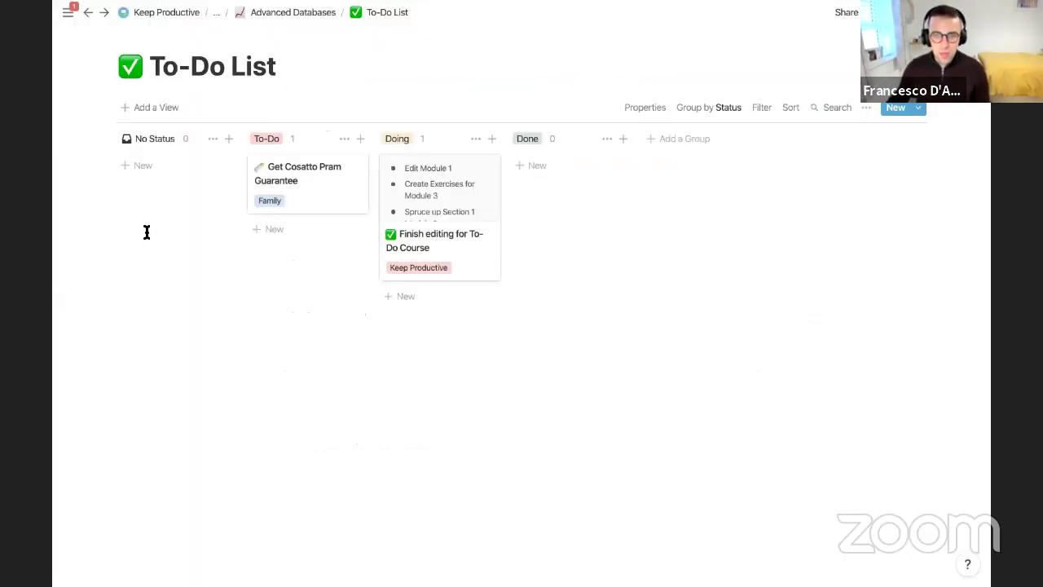
Set the board's card size to Medium and look at the "Get Cosatto Pram Guarantee" task page.
click(657, 110)
click(682, 164)
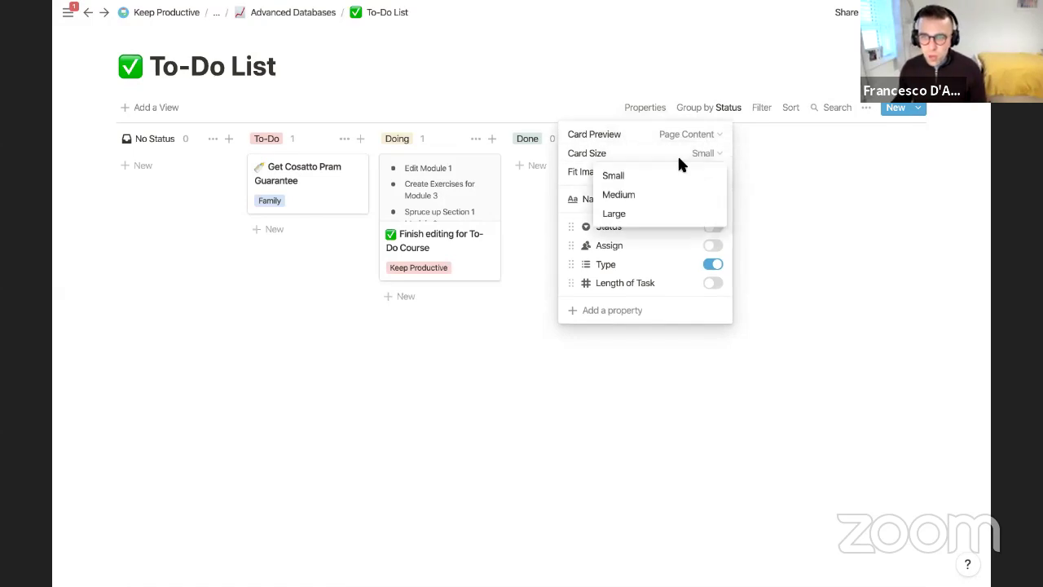
click(693, 200)
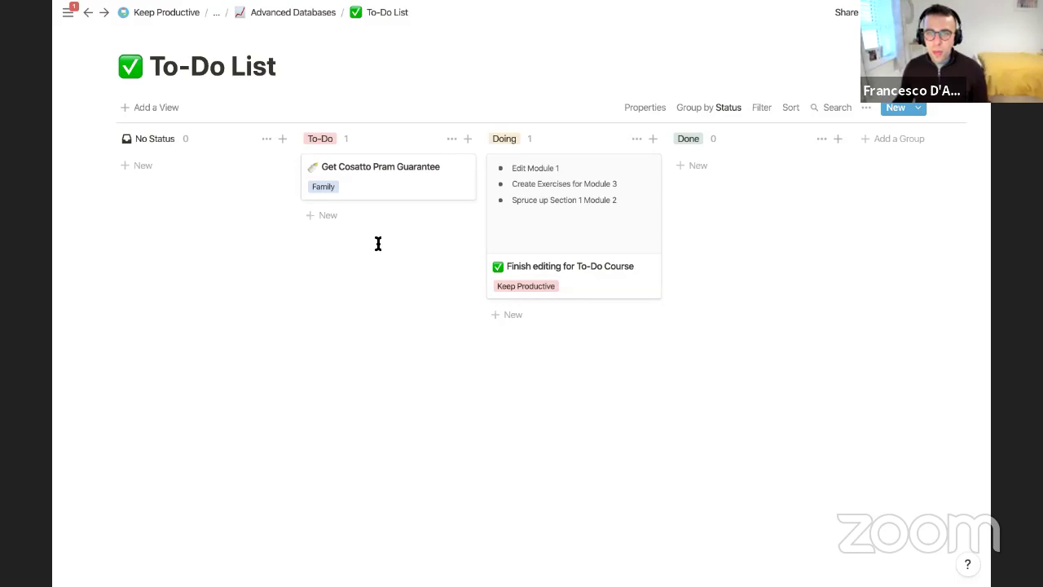
click(383, 187)
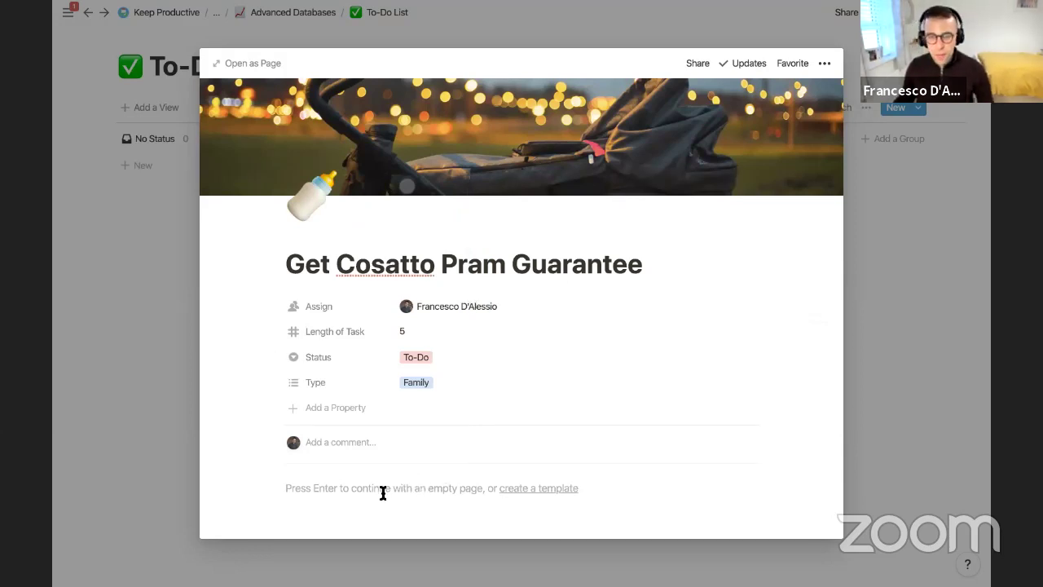
click(133, 289)
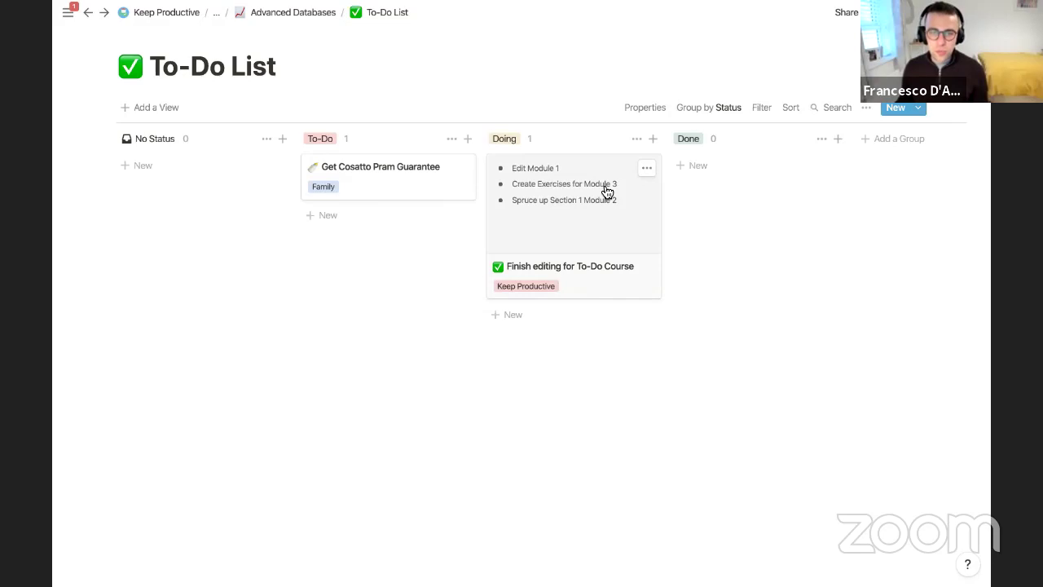
Try grouping the board by Type, returning the grouping to Status.
click(707, 109)
click(705, 172)
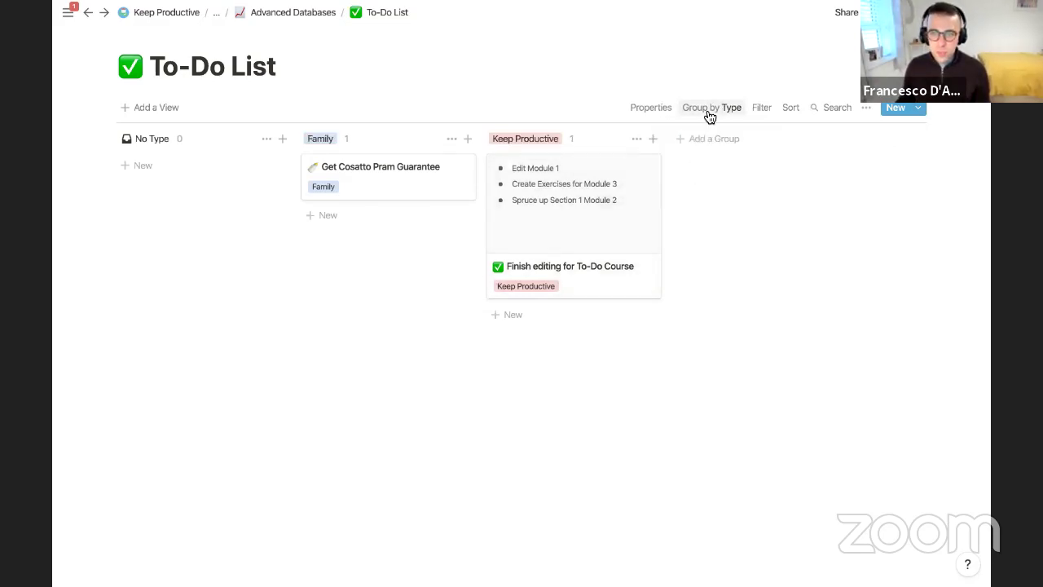
click(709, 108)
click(708, 153)
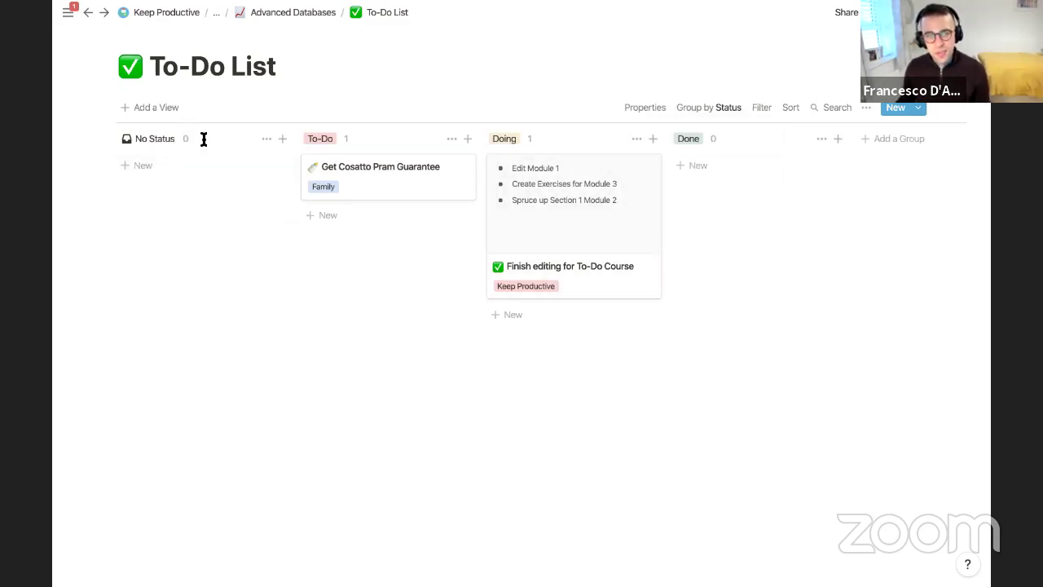
Hide the No Status column on the board.
mouse_move(126, 138)
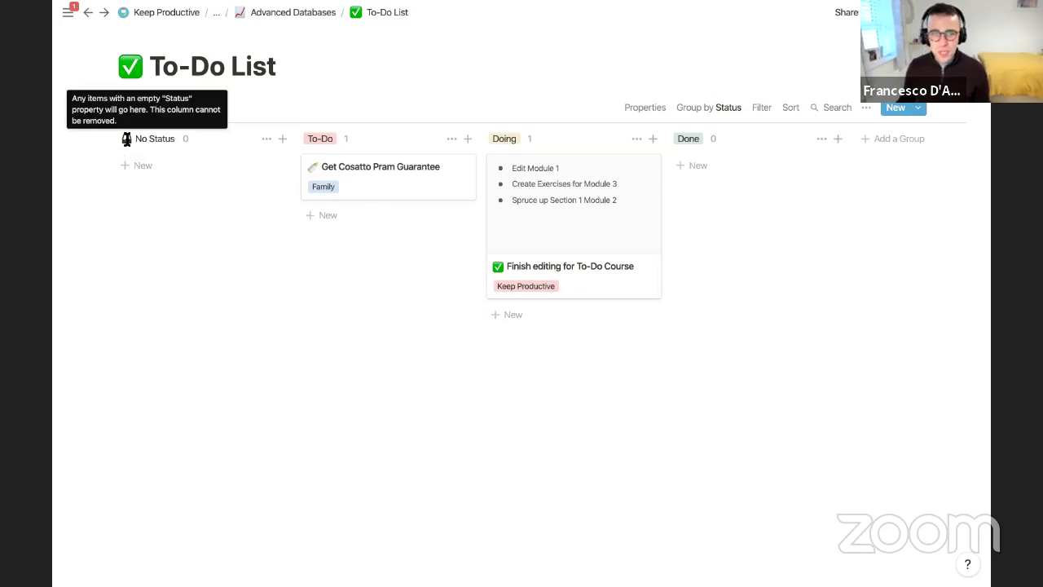
click(266, 139)
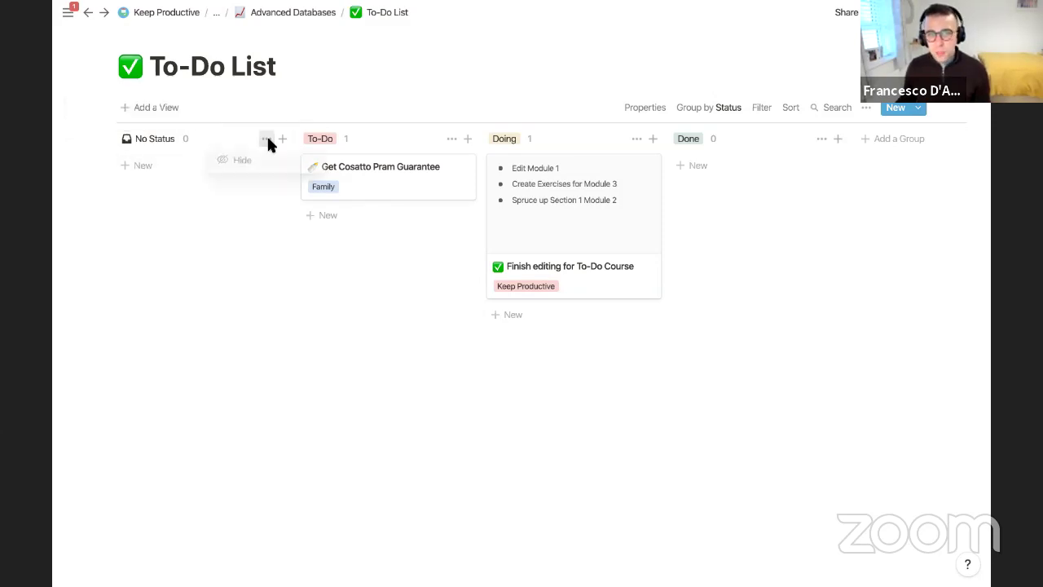
click(273, 170)
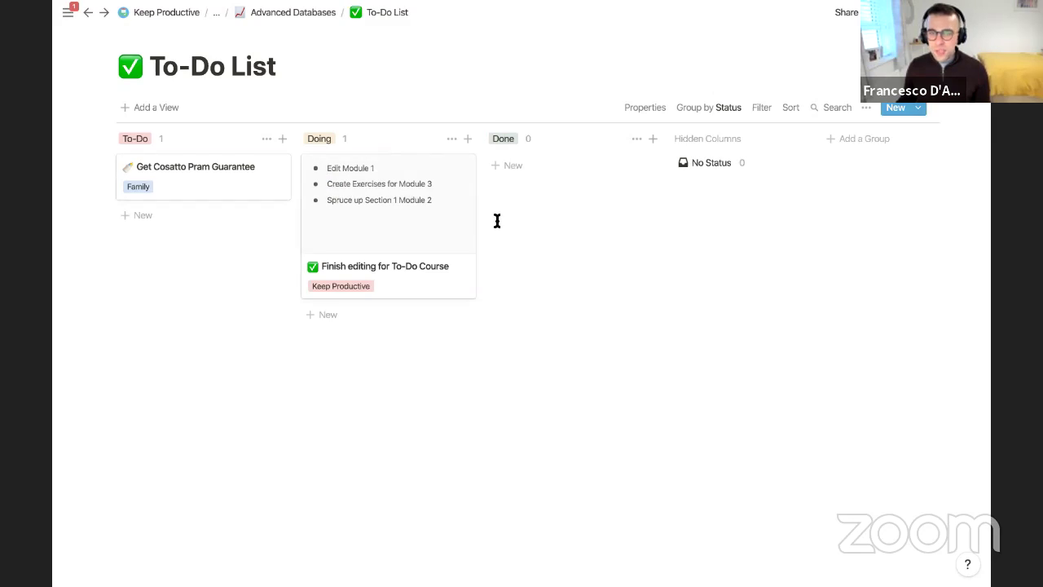
click(697, 108)
click(604, 255)
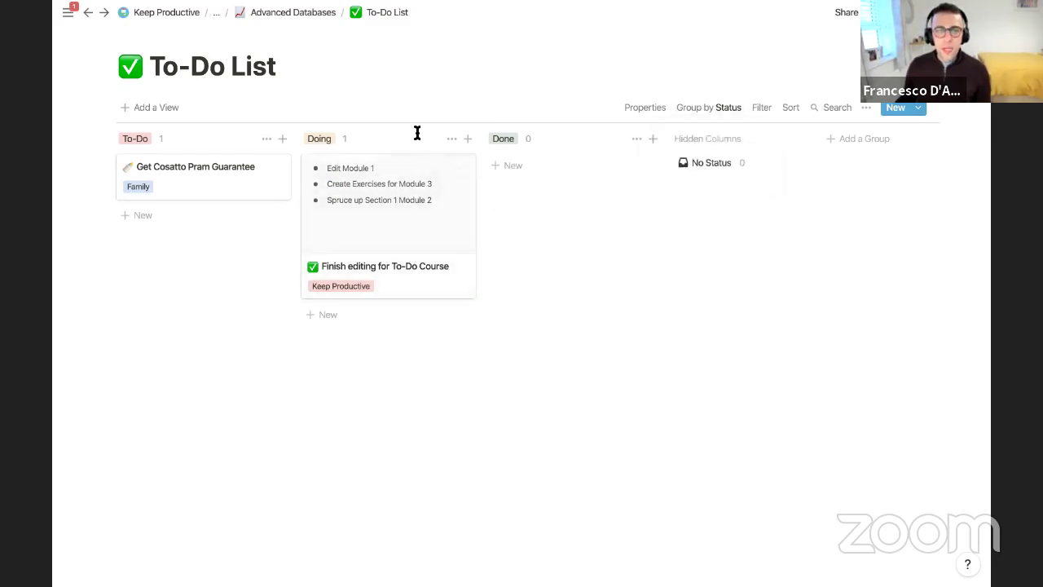
Add a second, unnamed Board view to the To-Do List database.
click(167, 107)
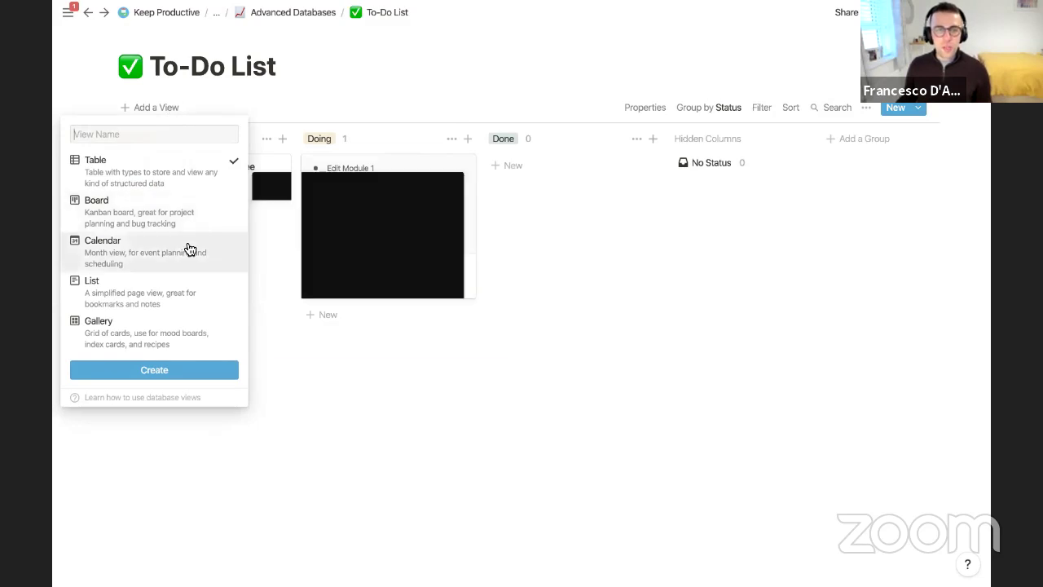
click(179, 213)
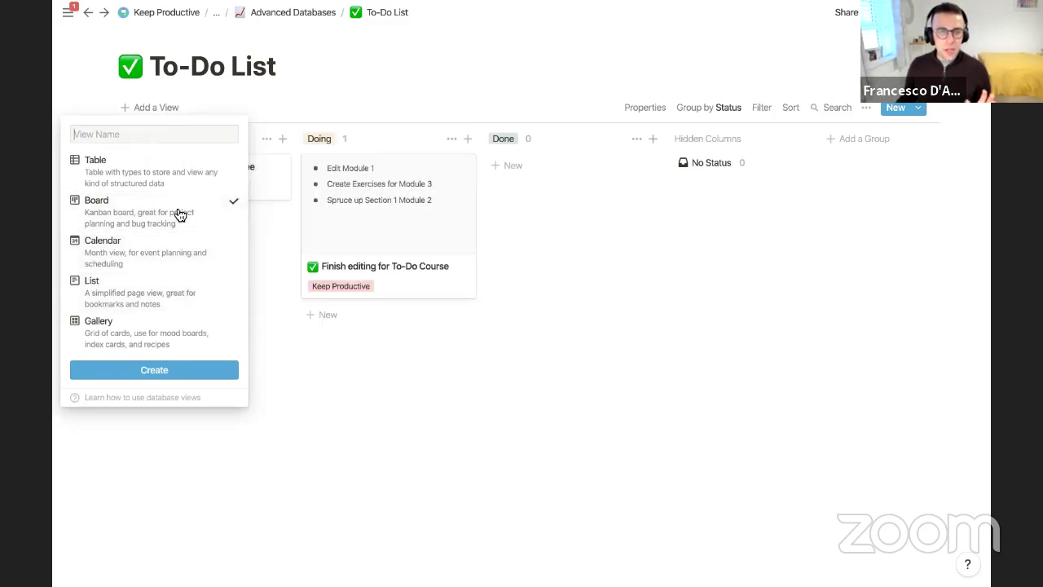
click(193, 371)
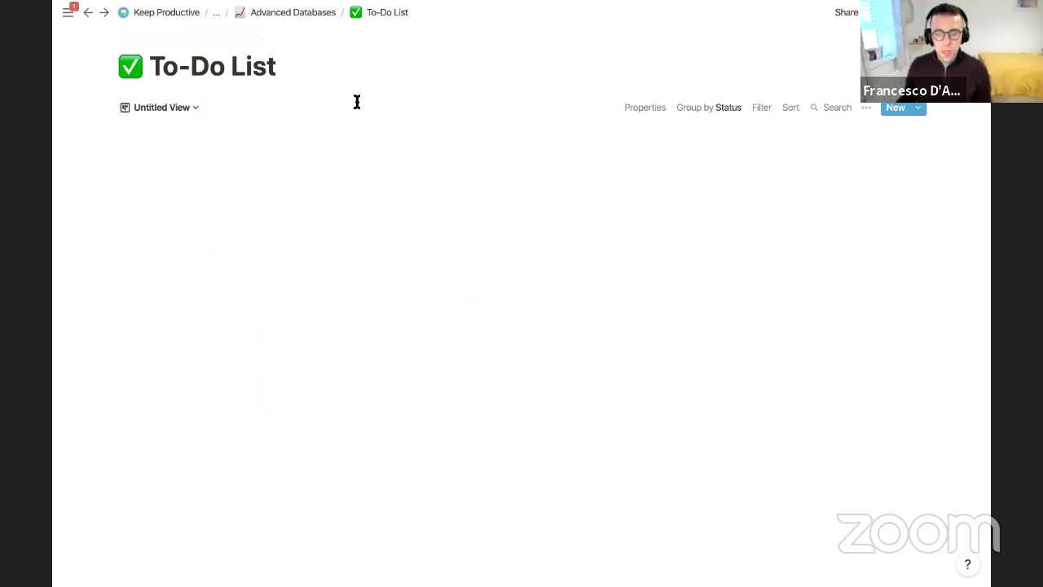
click(692, 106)
click(652, 334)
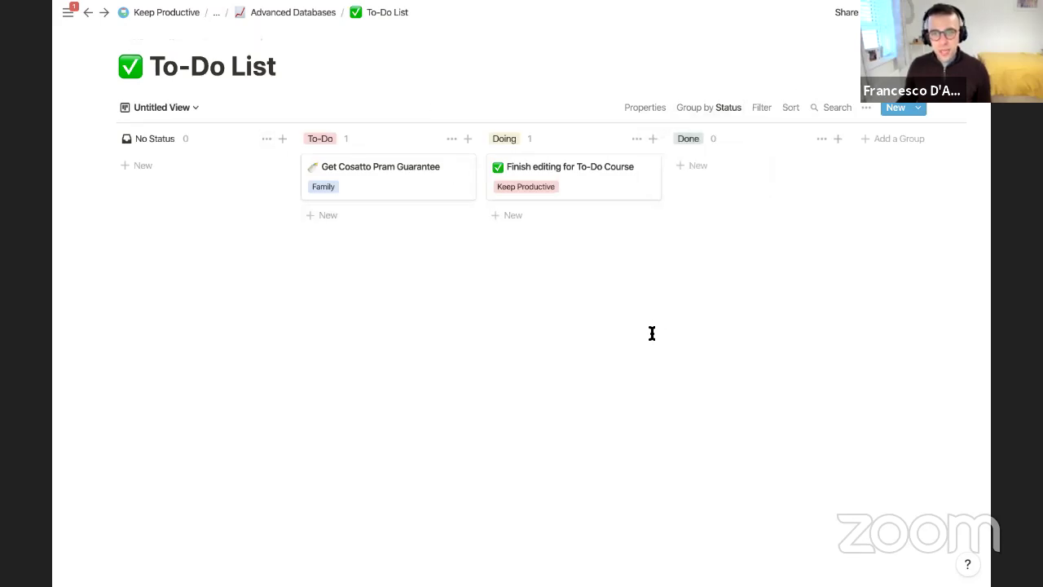
Rename the untitled board view as "Time To Complete".
click(189, 111)
click(219, 154)
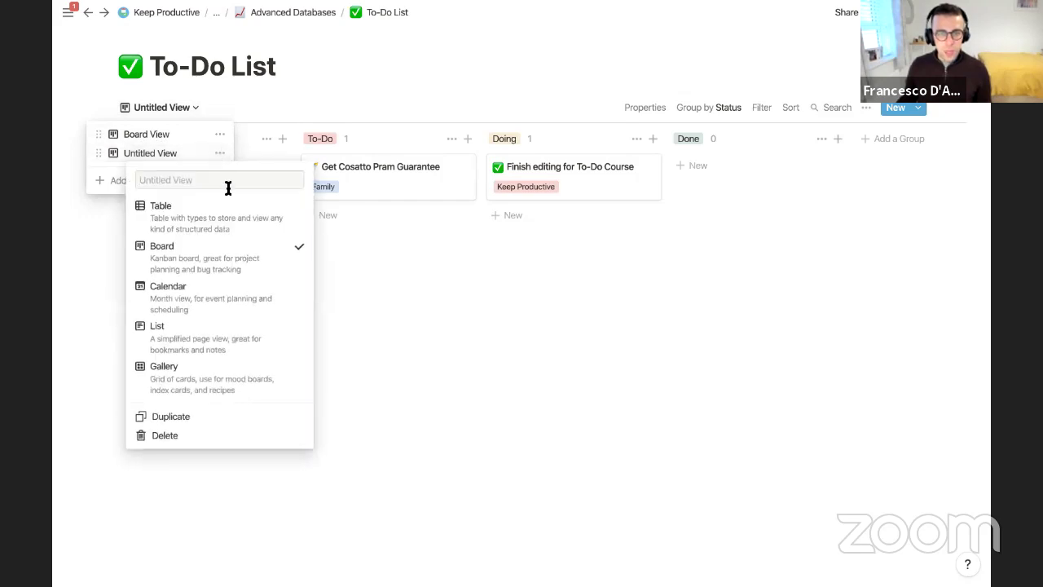
text(Time To Complete)
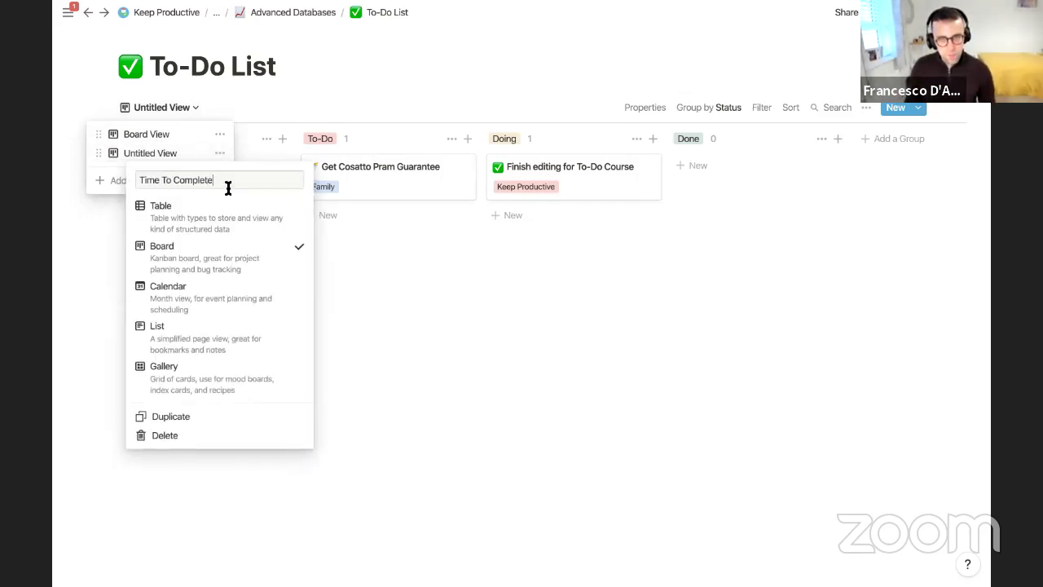
key(Return)
click(428, 318)
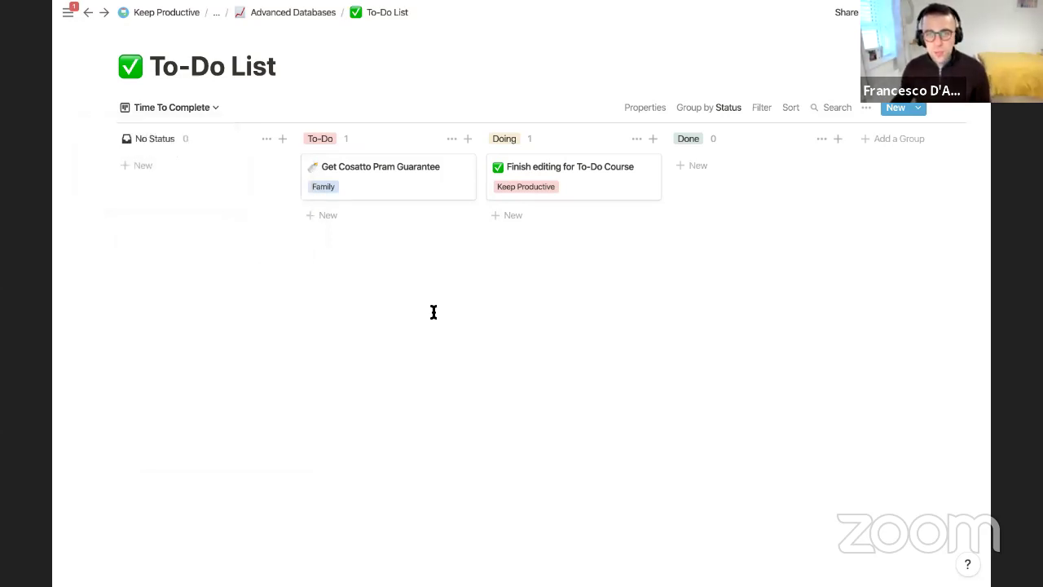
Filter the Time To Complete view to tasks whose Length of Task is less than 10.
click(766, 108)
click(689, 225)
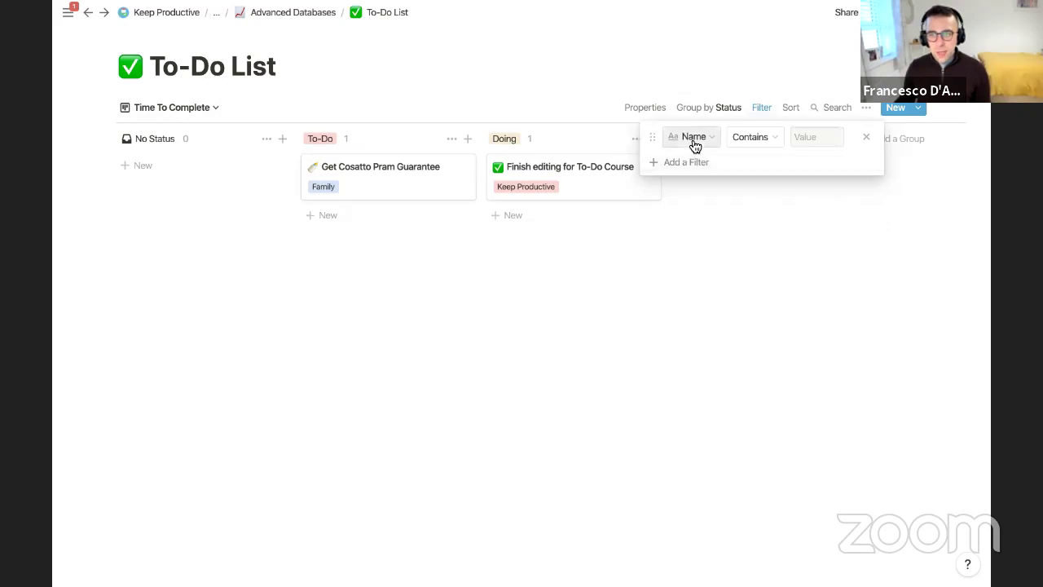
click(694, 142)
click(683, 232)
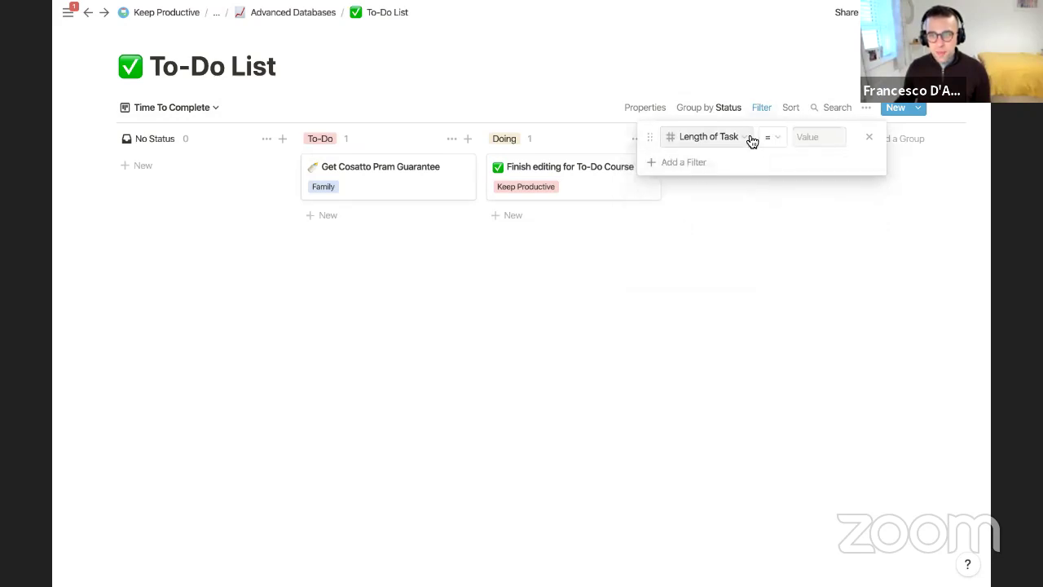
click(775, 141)
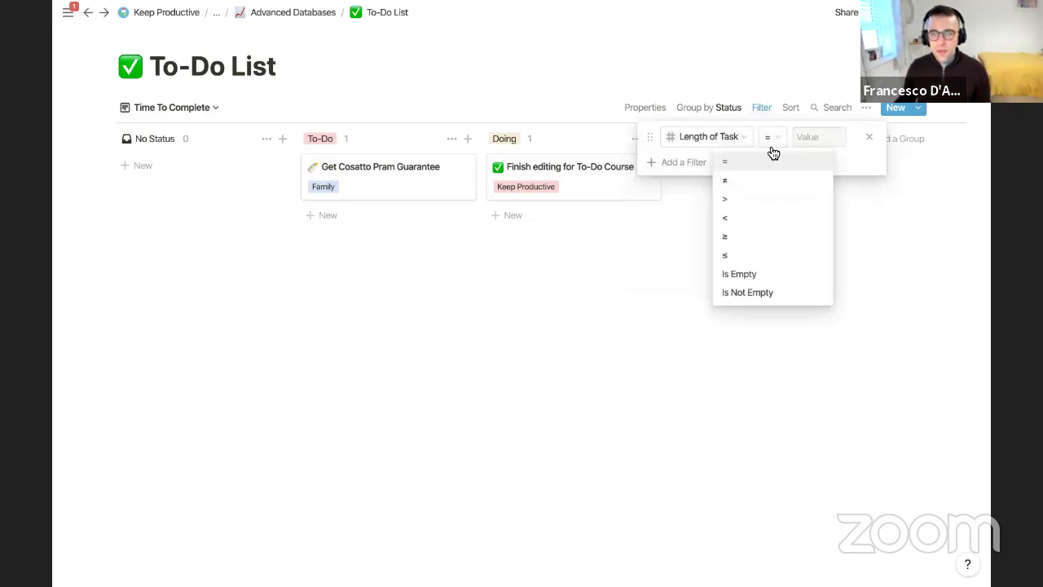
click(761, 218)
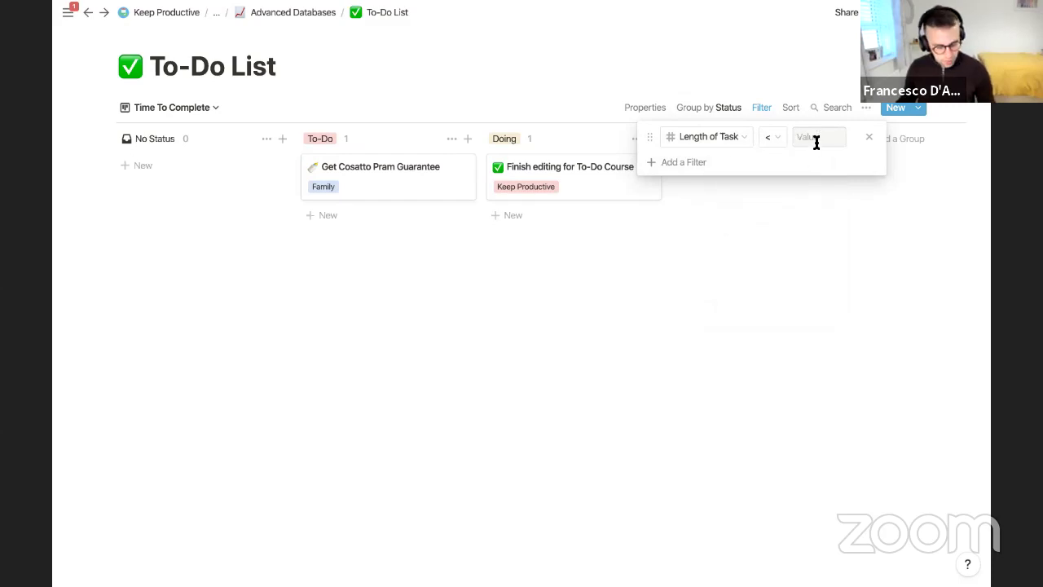
click(816, 140)
text(10)
click(743, 308)
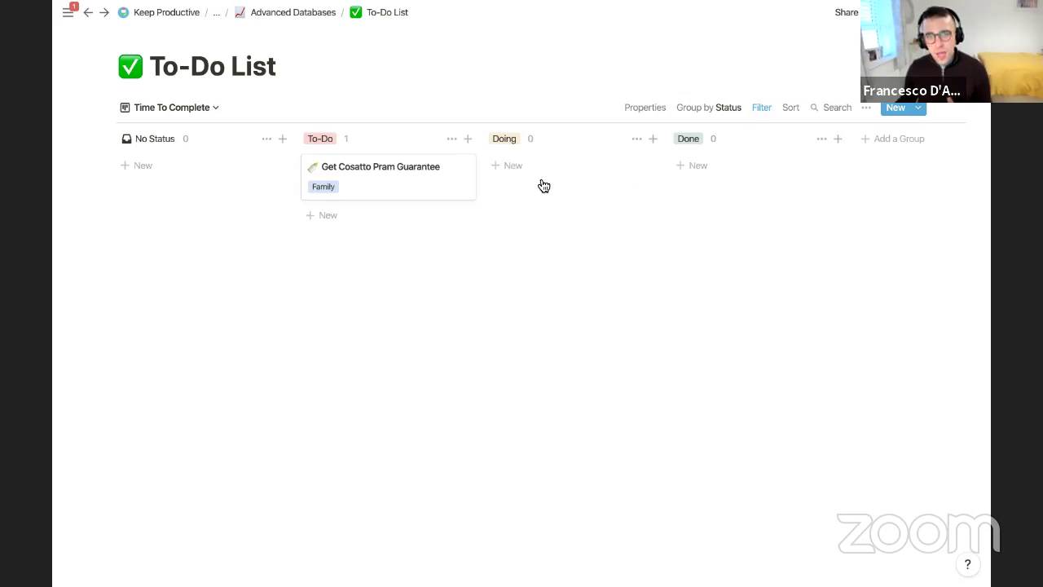
Rename the filtered Time To Complete view as "15 Minutes or Less".
click(198, 109)
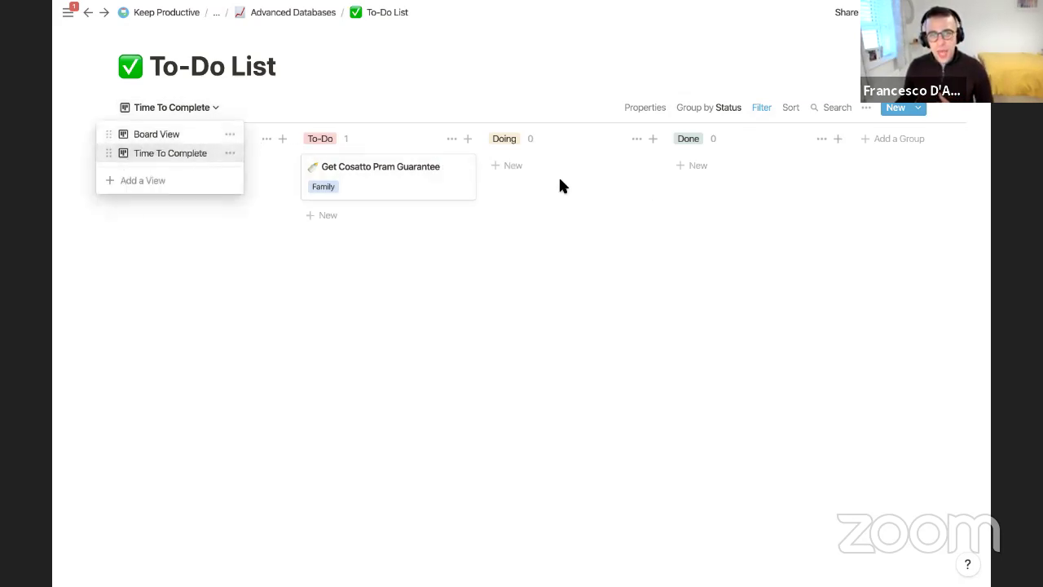
click(231, 153)
triple_click(217, 180)
text(15 Mion)
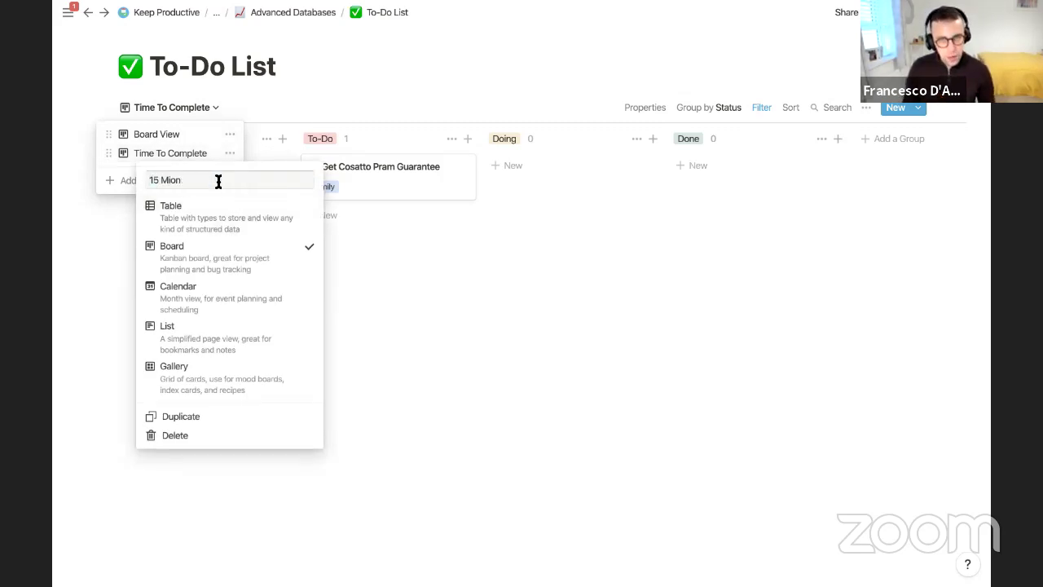
key(BackSpace)
key(BackSpace)
text(nutes or Le)
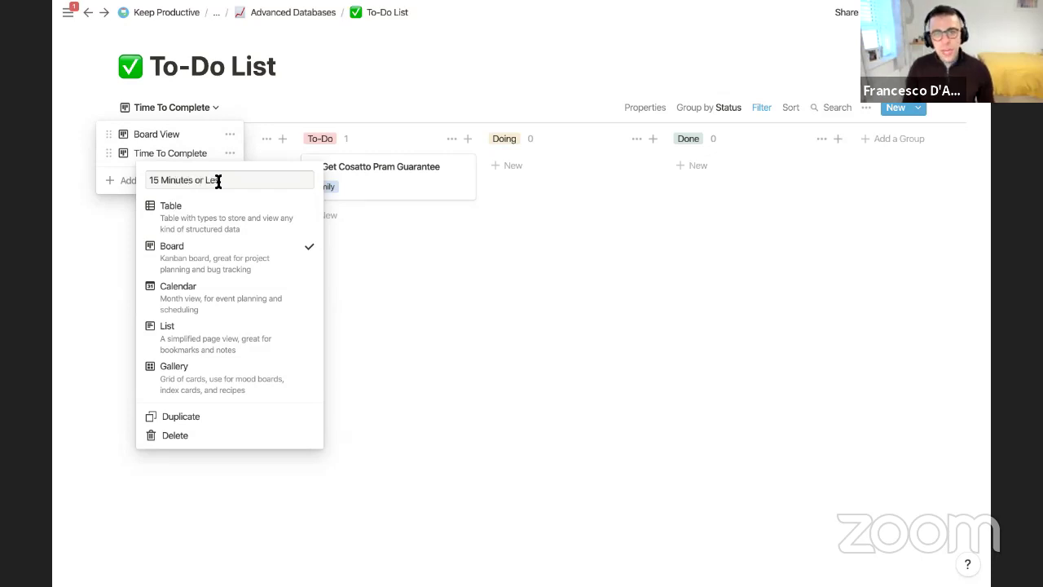
text(ss)
key(Return)
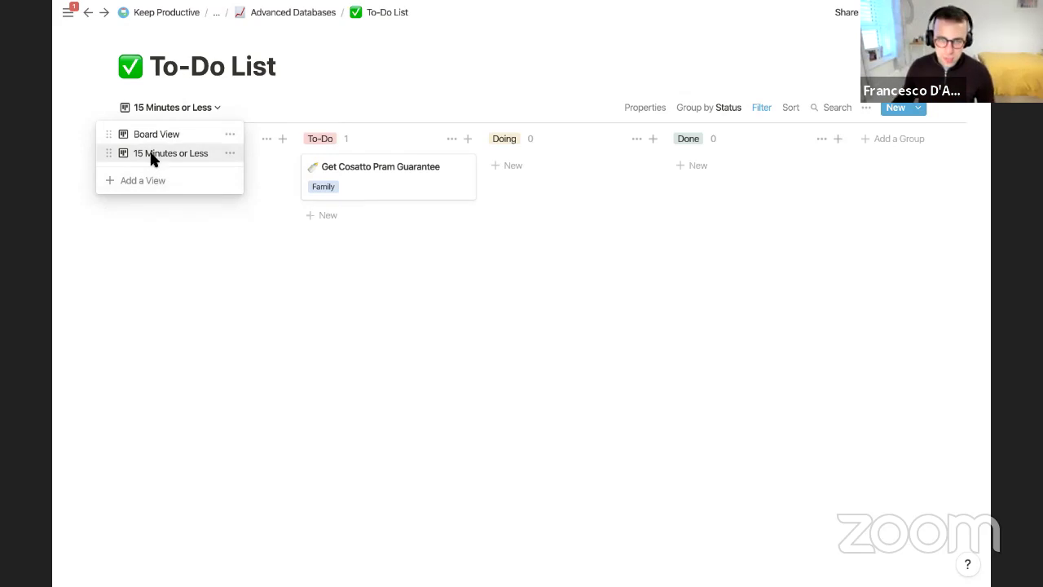
Move the Get Cosatto Pram Guarantee card to Doing, and in Board View place it above Finish editing for To-Do Course.
click(370, 312)
drag(391, 188, 527, 210)
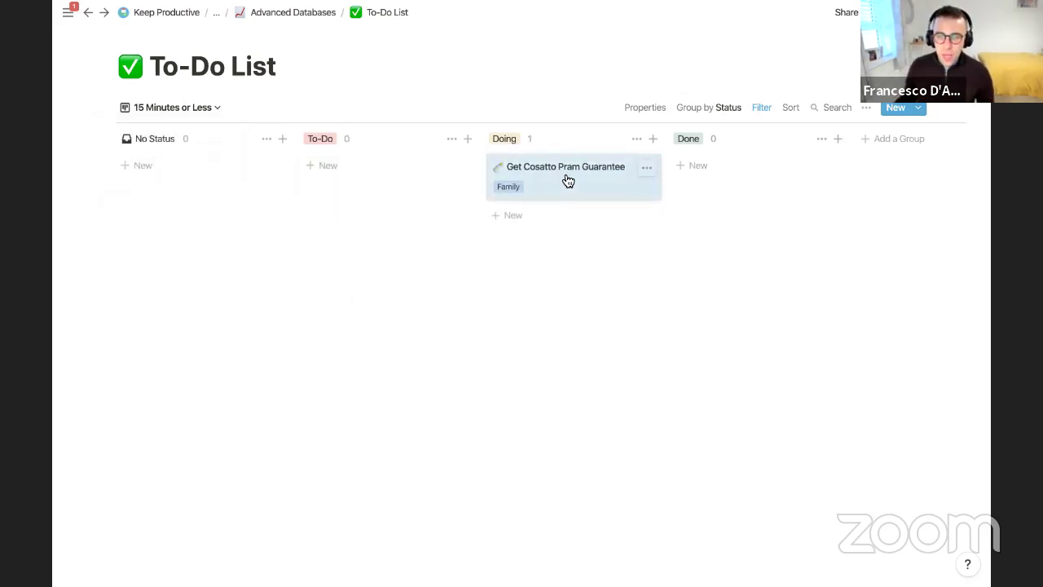
click(171, 109)
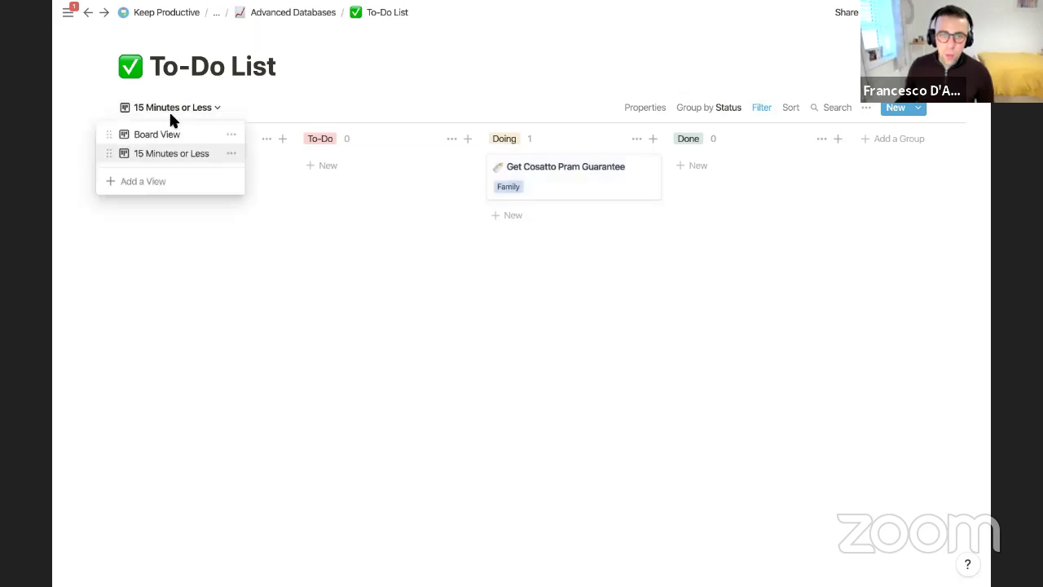
click(160, 134)
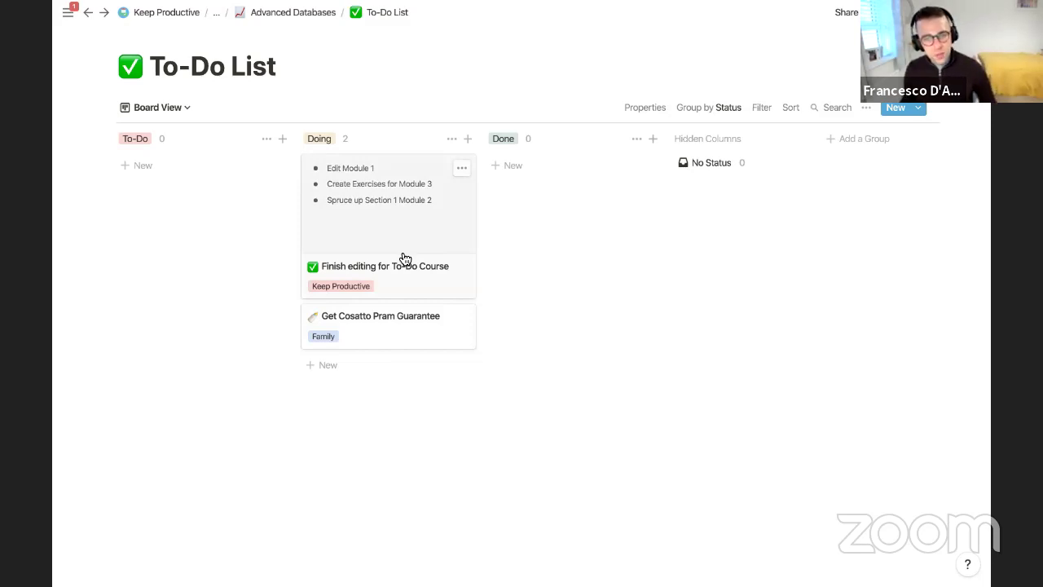
drag(400, 268, 375, 207)
Add an untitled sub-page below To-Do List on the Advanced Databases page.
click(287, 13)
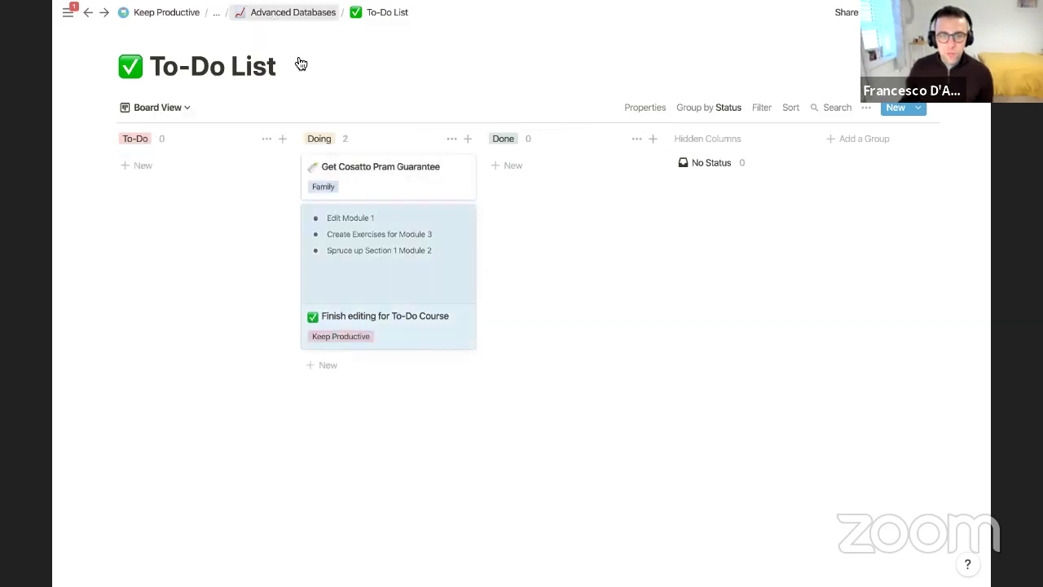
click(343, 363)
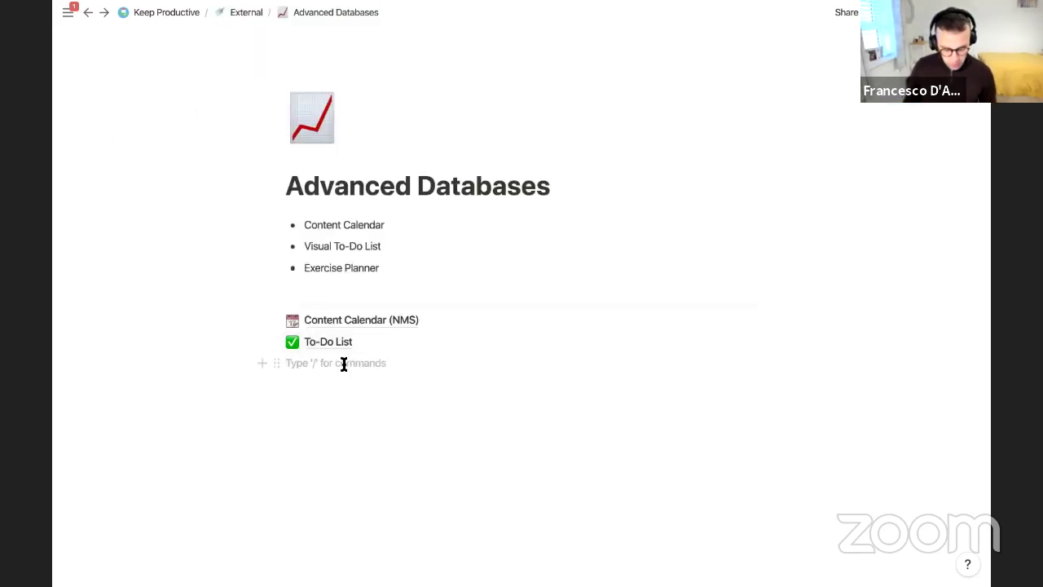
text(/pa)
key(Return)
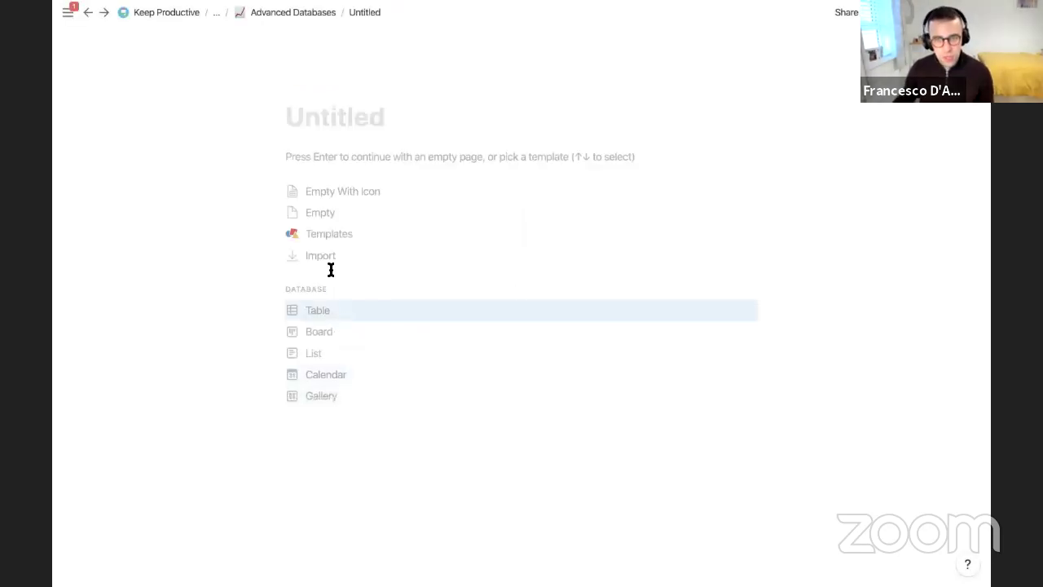
Examine the Task List template among the Personal templates, including its board columns and card previews.
click(329, 236)
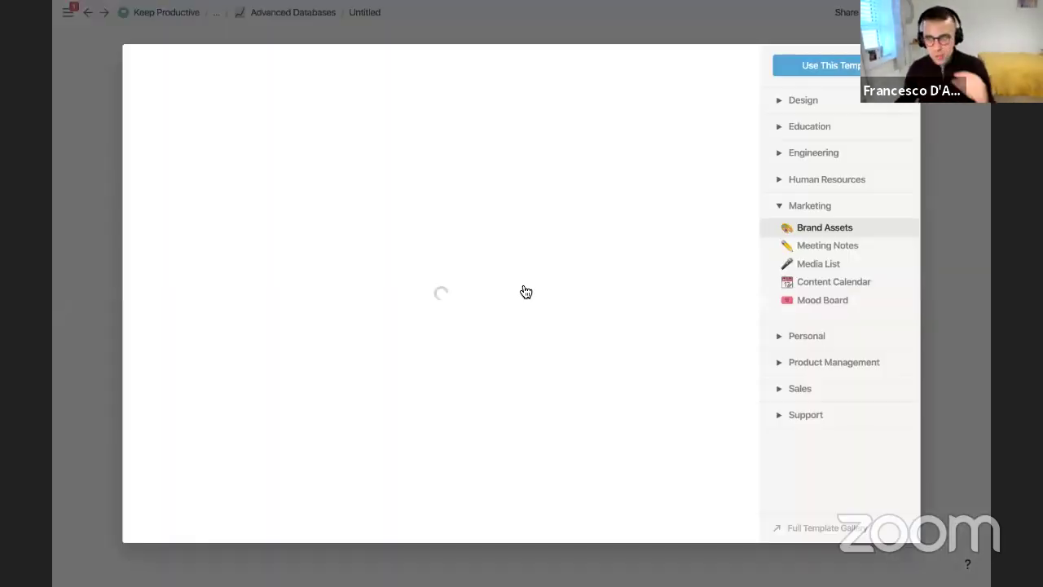
click(799, 340)
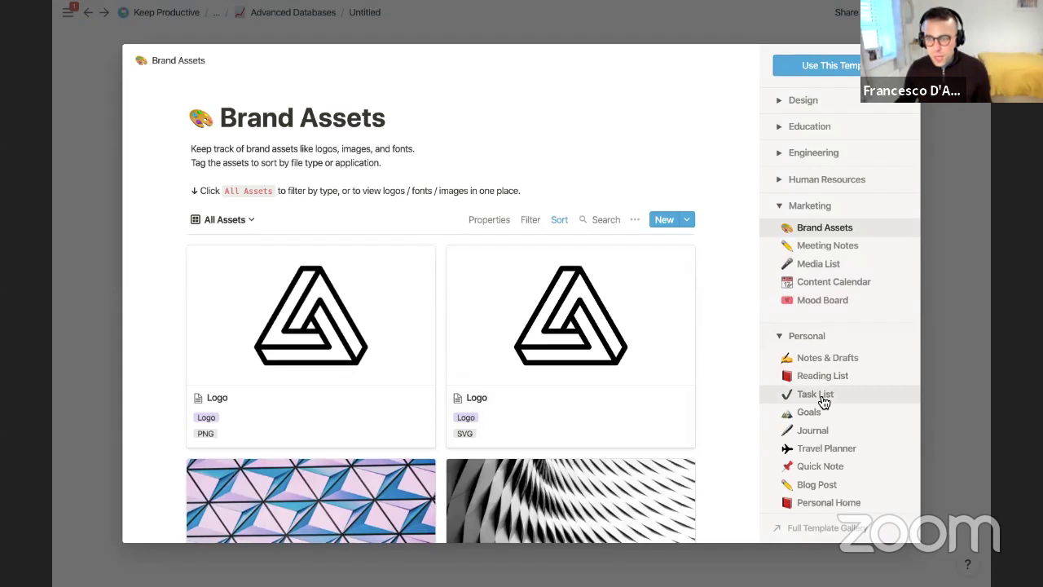
click(821, 399)
scroll(487, 379, down, 1)
scroll(487, 380, down, 3)
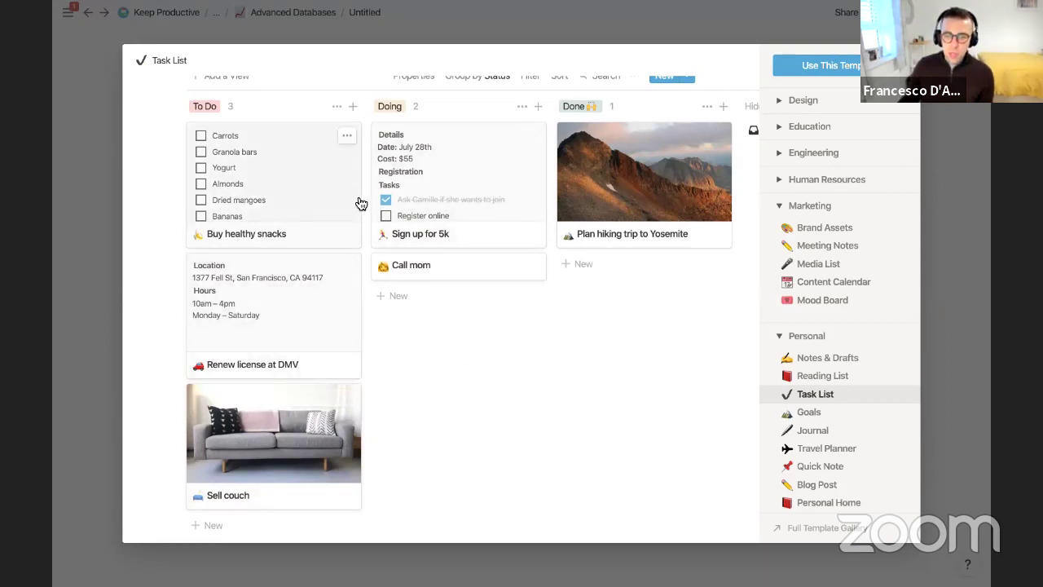
scroll(473, 195, up, 1)
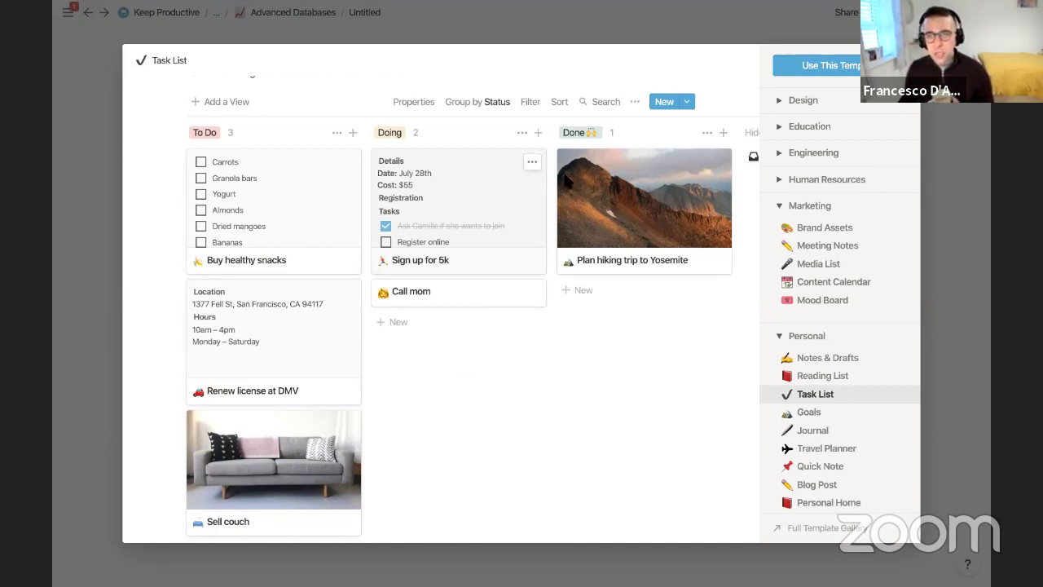
scroll(564, 181, up, 4)
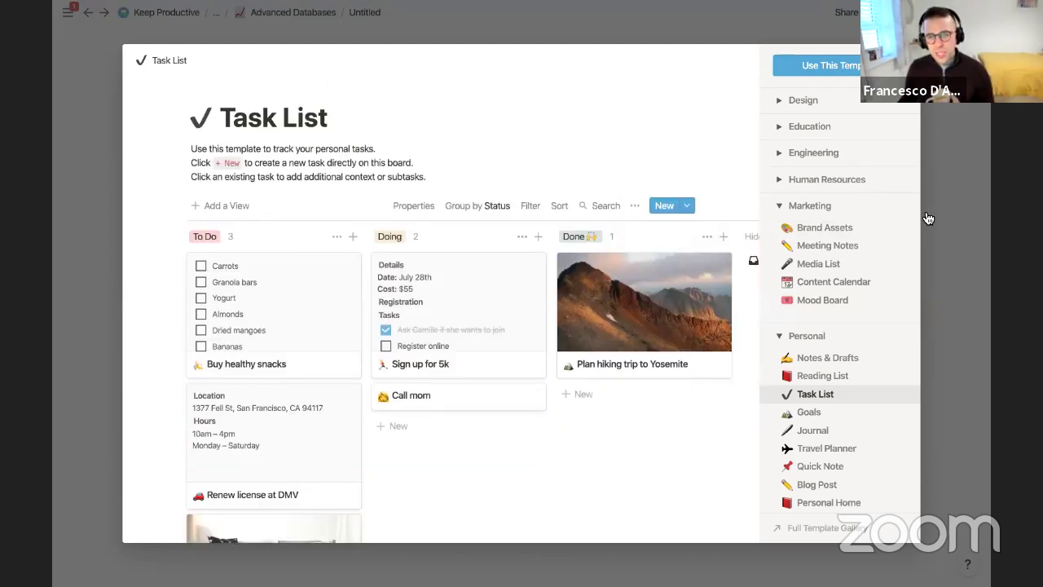
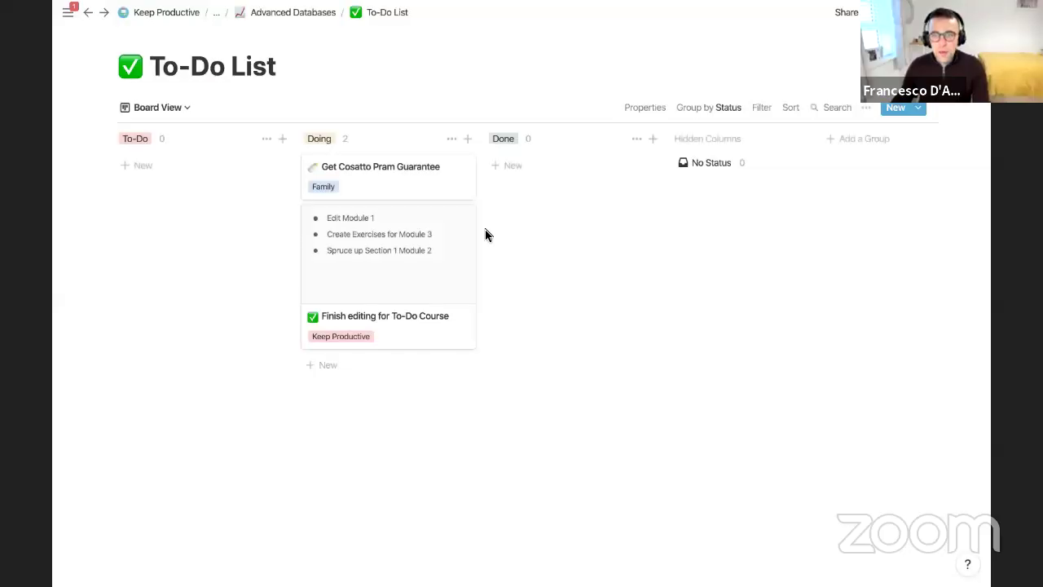
Delete the untitled sub-page from the Advanced Databases page.
click(260, 16)
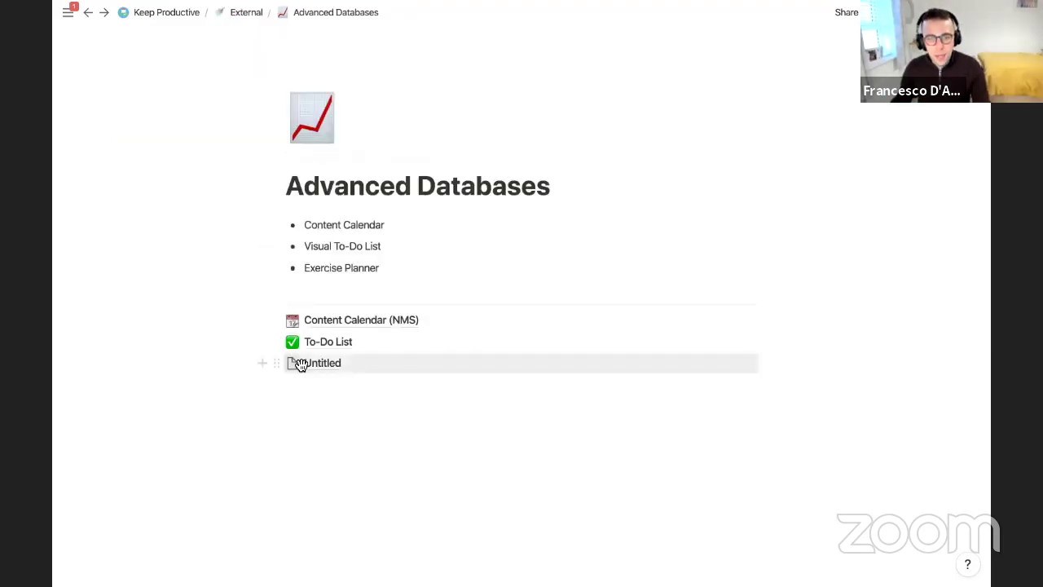
click(278, 363)
click(207, 297)
Create an empty sub-page titled "Exercise Planner" below To-Do List on the Advanced Databases page.
click(369, 368)
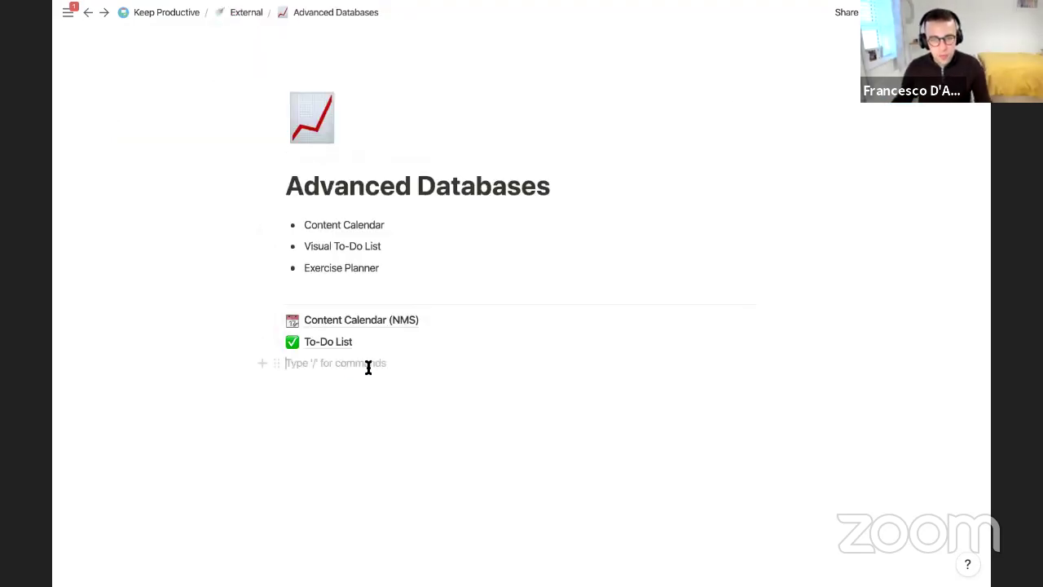
text(/page)
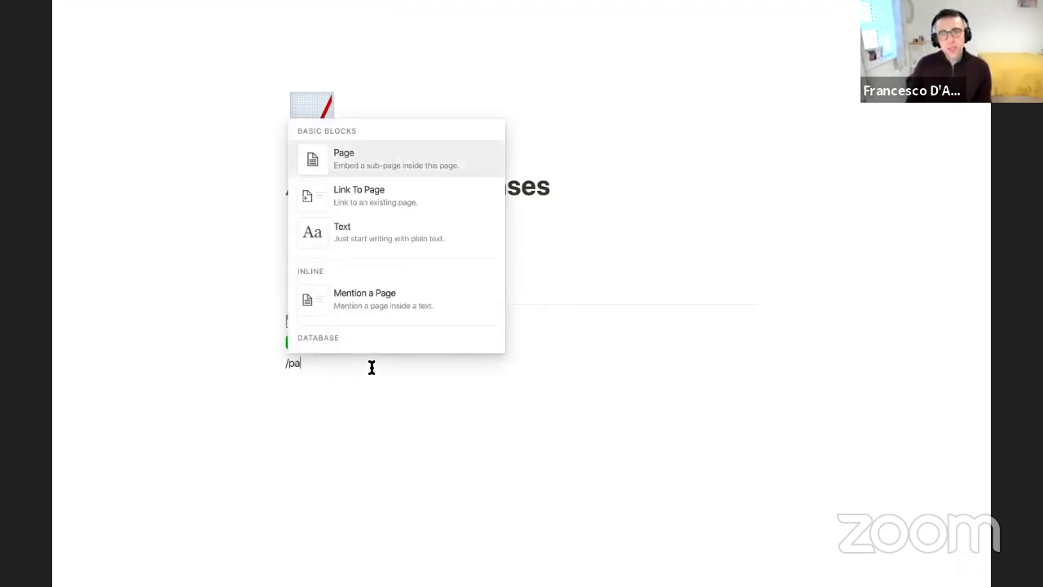
key(Return)
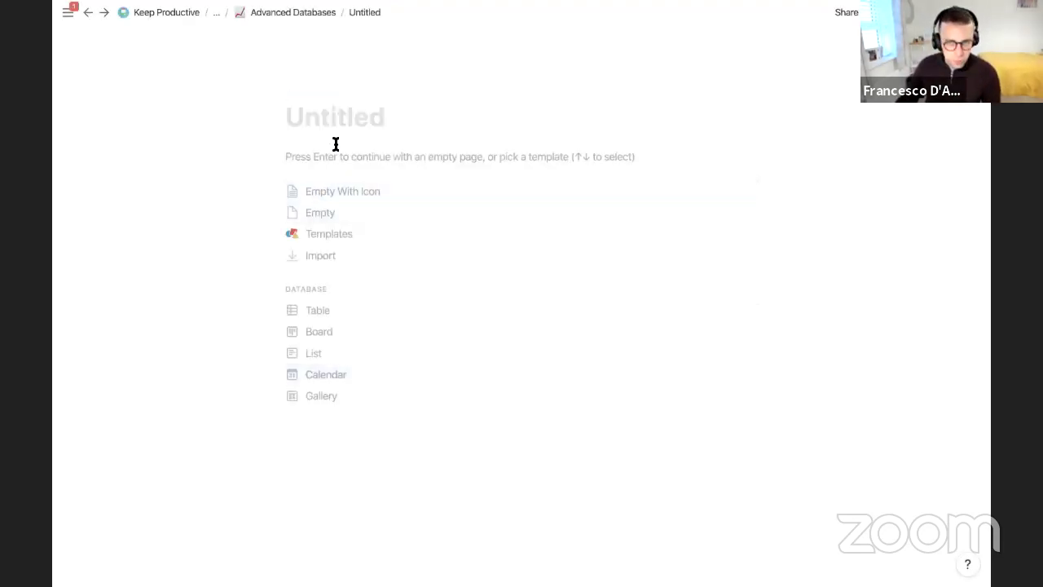
text(Exe)
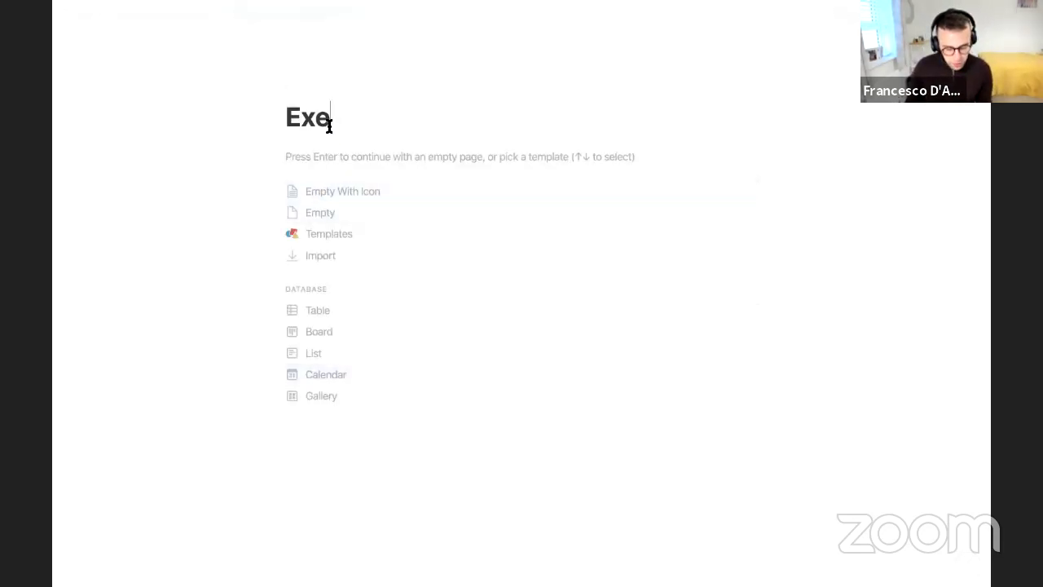
text(rtcise)
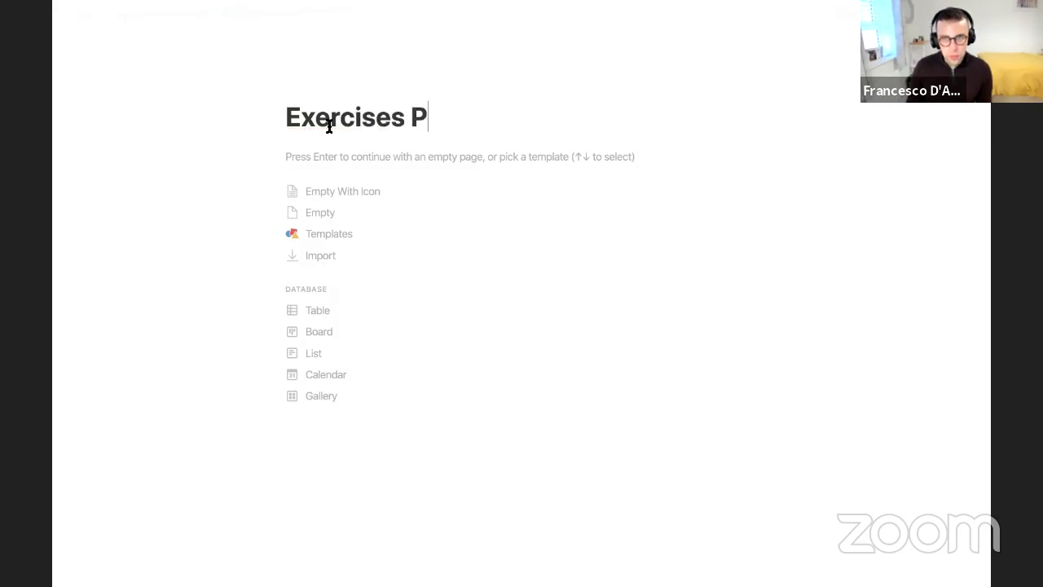
text( Planner)
key(Return)
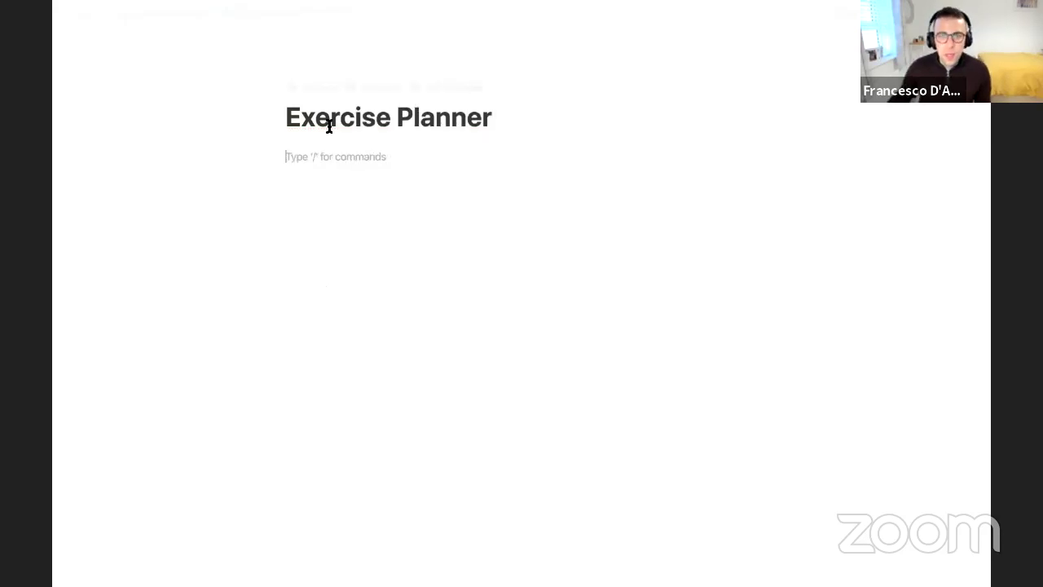
Give the Exercise Planner page the weightlifter emoji as its icon.
click(305, 96)
click(308, 107)
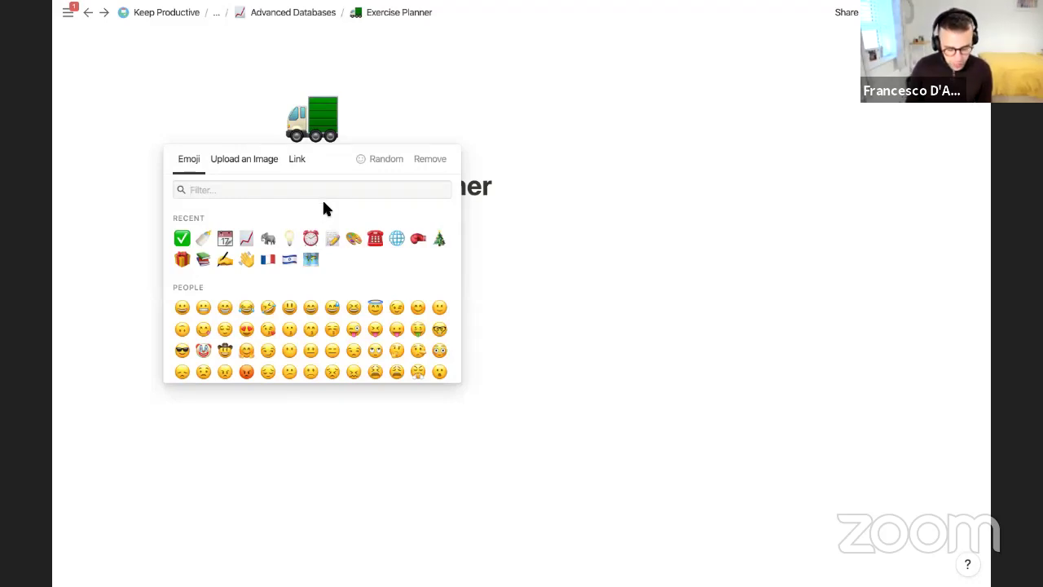
text(weigh)
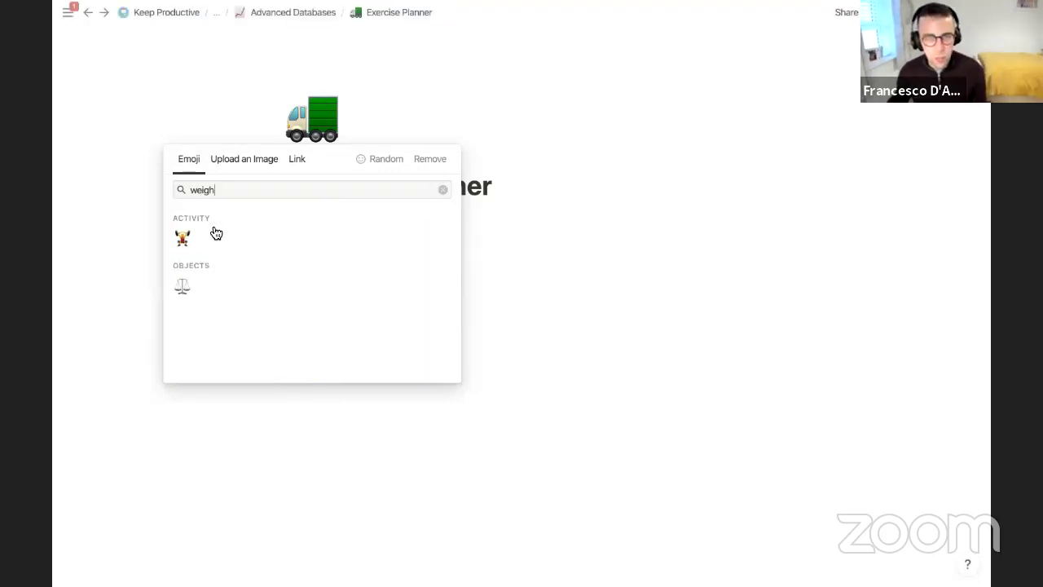
click(183, 237)
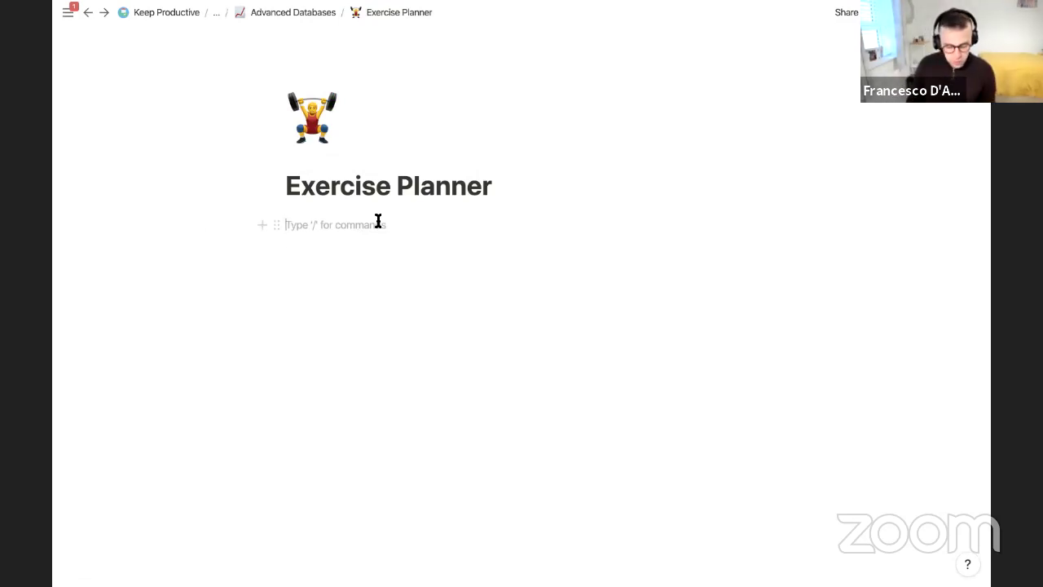
Insert an inline Calendar database on the Exercise Planner page and an inline List database below it.
text(/c)
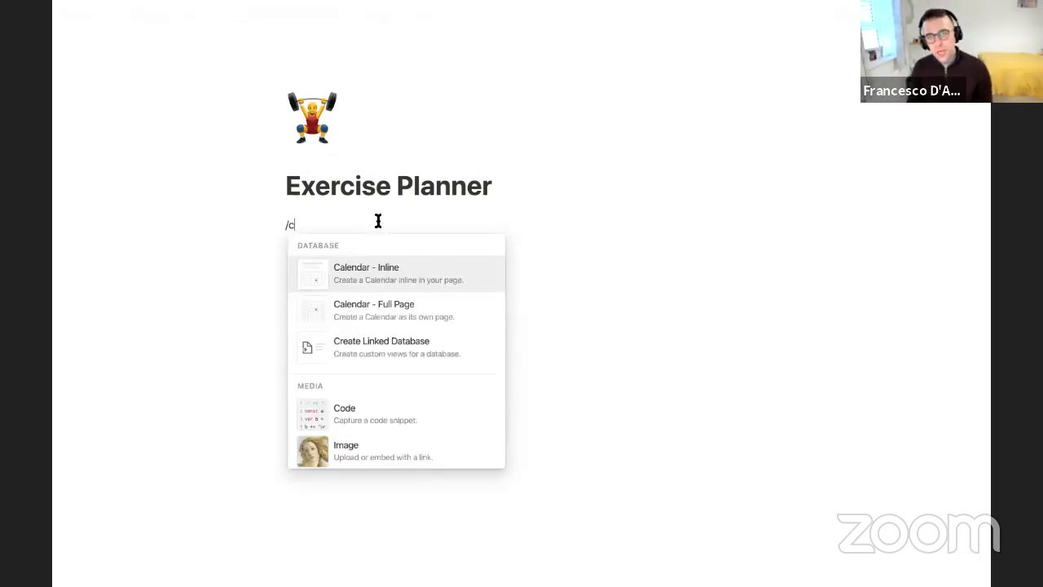
key(Return)
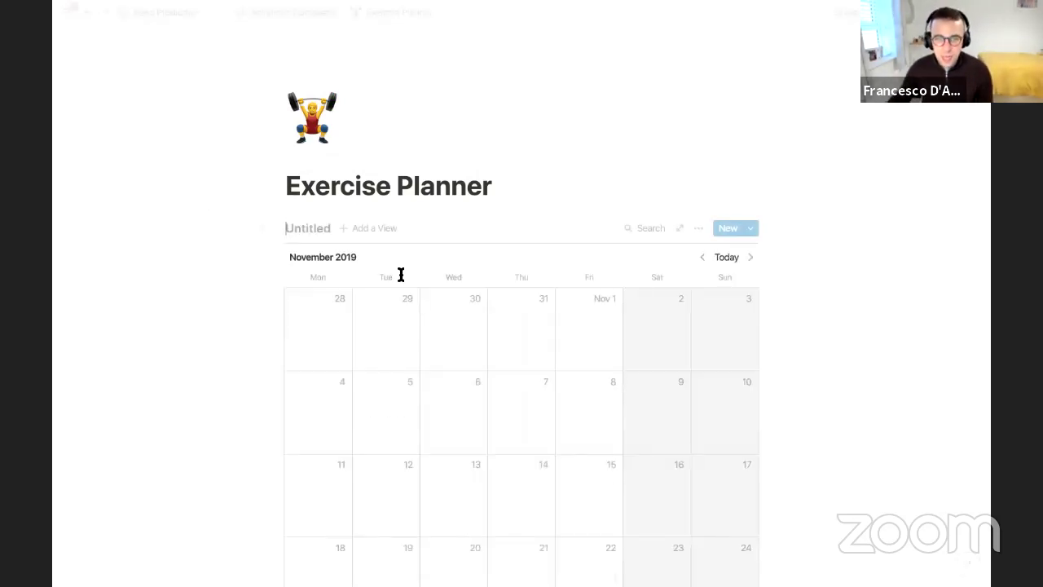
scroll(400, 274, down, 5)
click(366, 449)
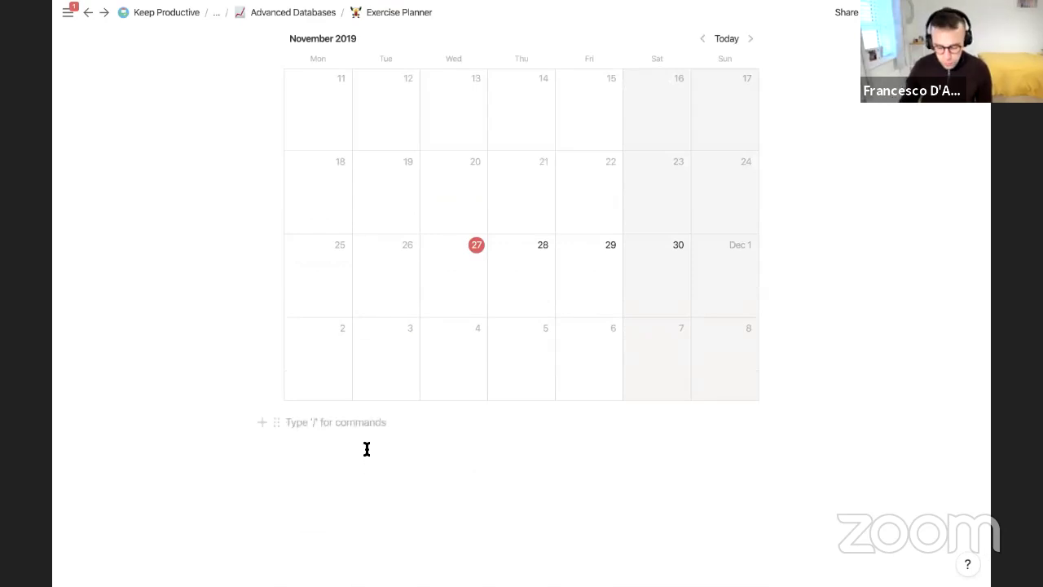
text(/t)
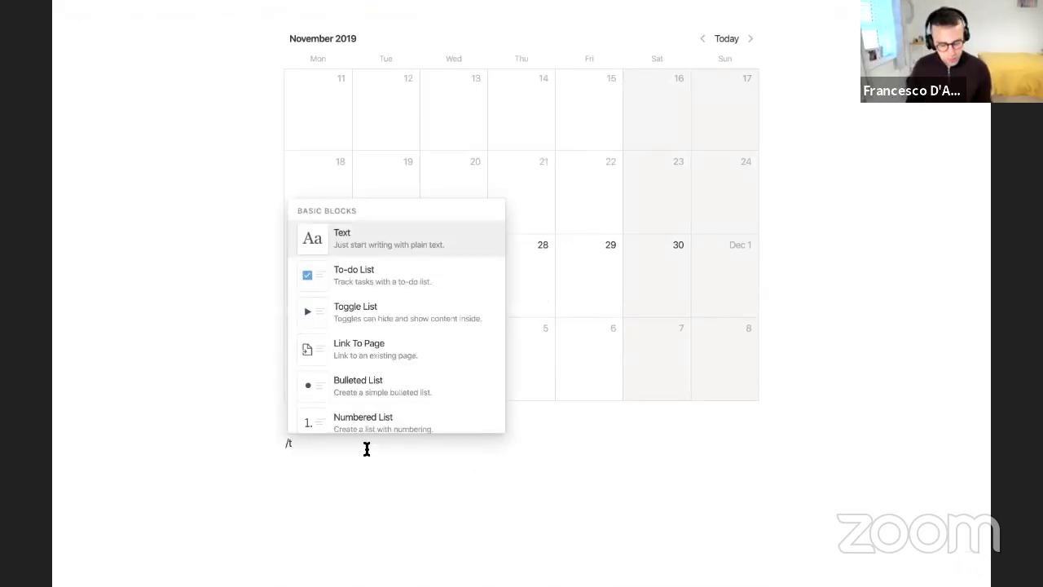
text(ab)
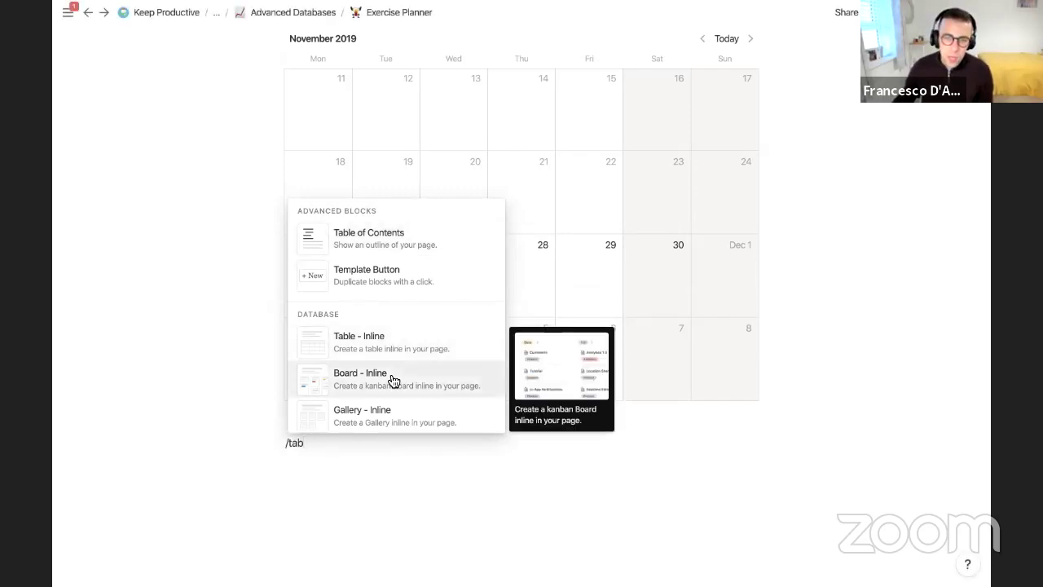
scroll(396, 351, down, 3)
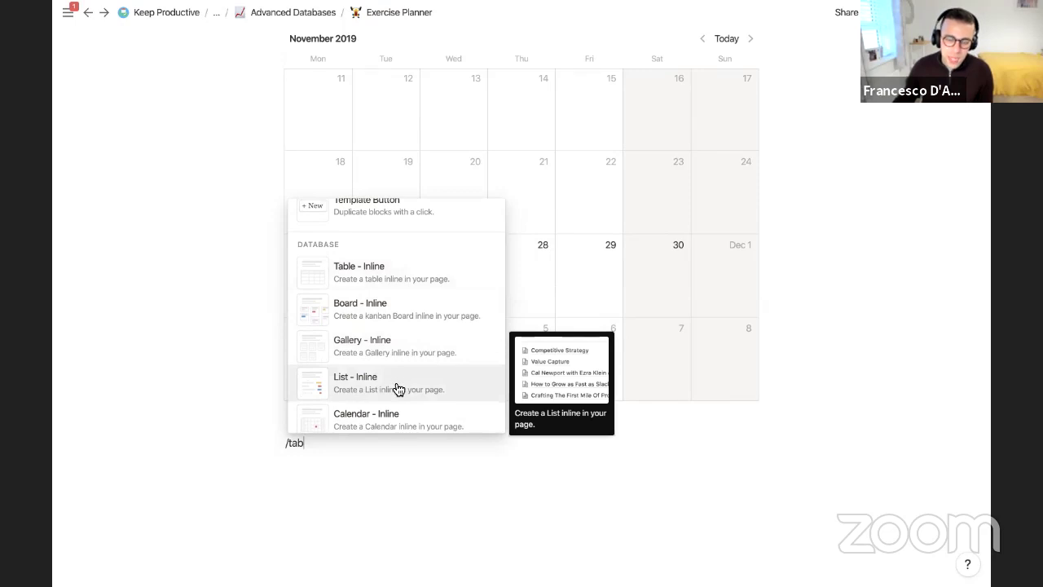
click(395, 381)
Name the inline calendar database "Workout Calendar".
scroll(361, 367, up, 5)
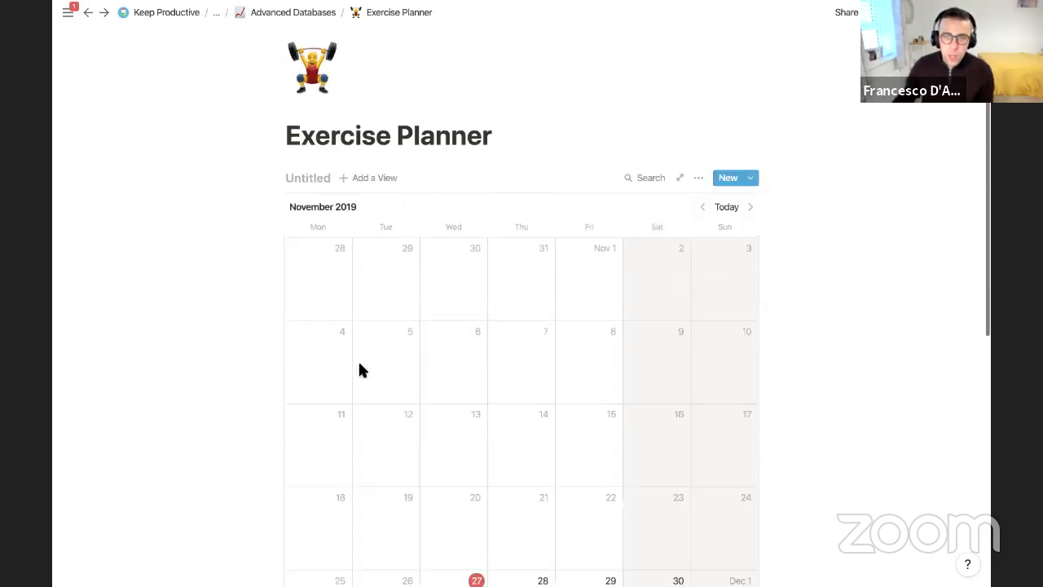
scroll(459, 443, down, 1)
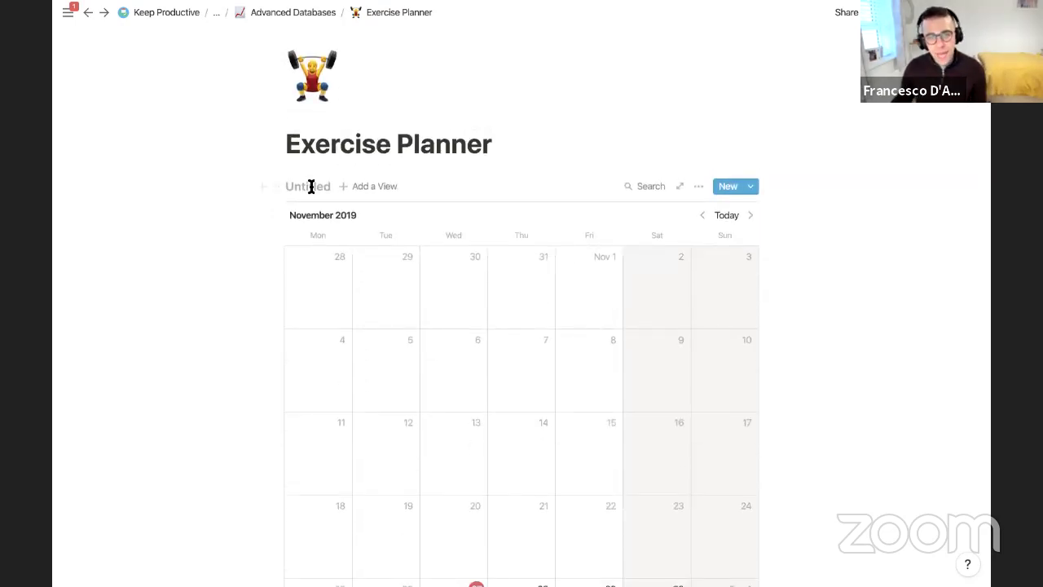
click(337, 186)
text(Workoutsalendar)
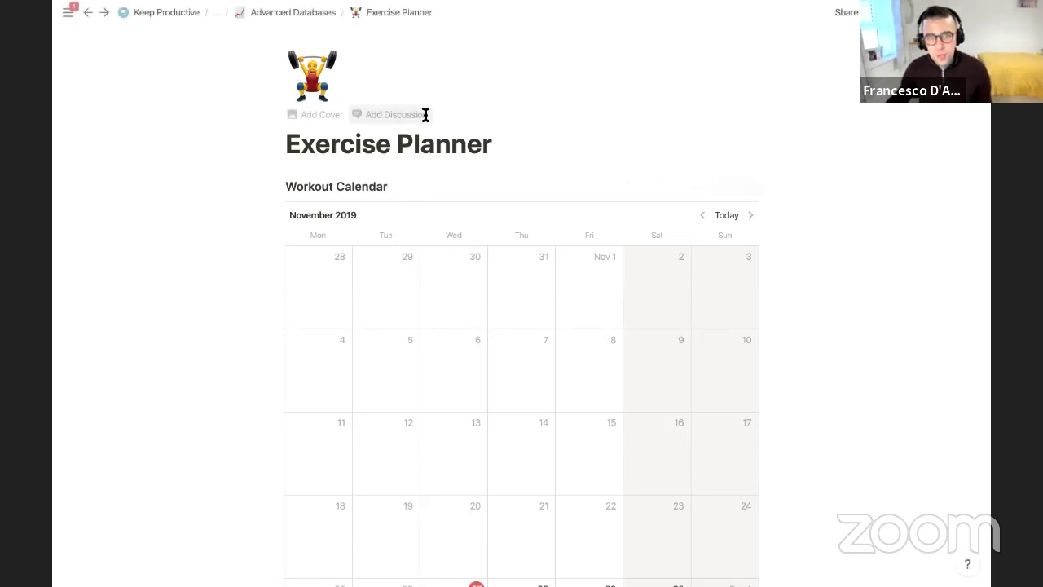
View the Workout Calendar as a full page and return to the Exercise Planner page.
scroll(391, 269, down, 1)
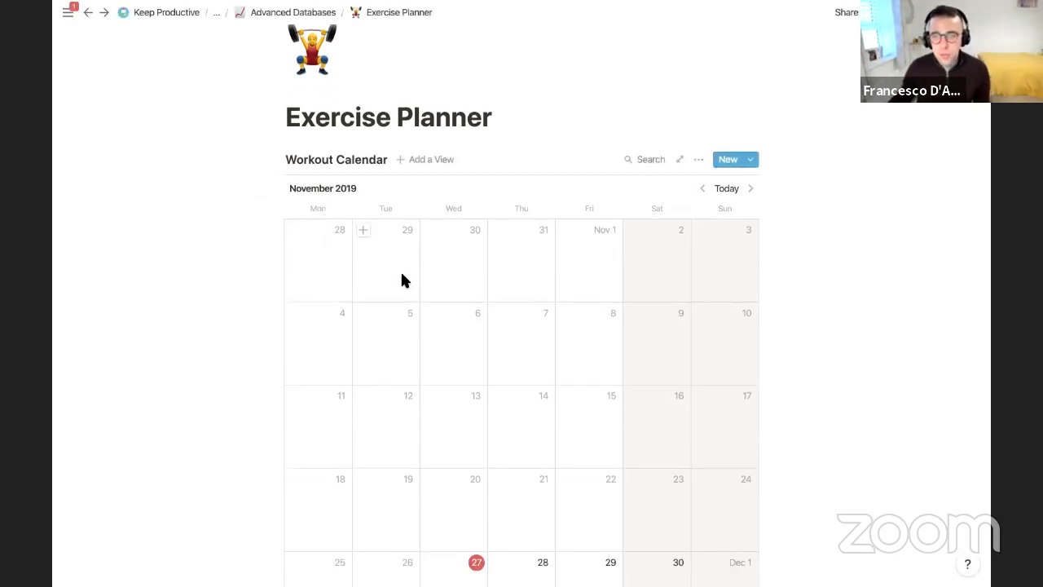
scroll(402, 281, down, 1)
click(680, 134)
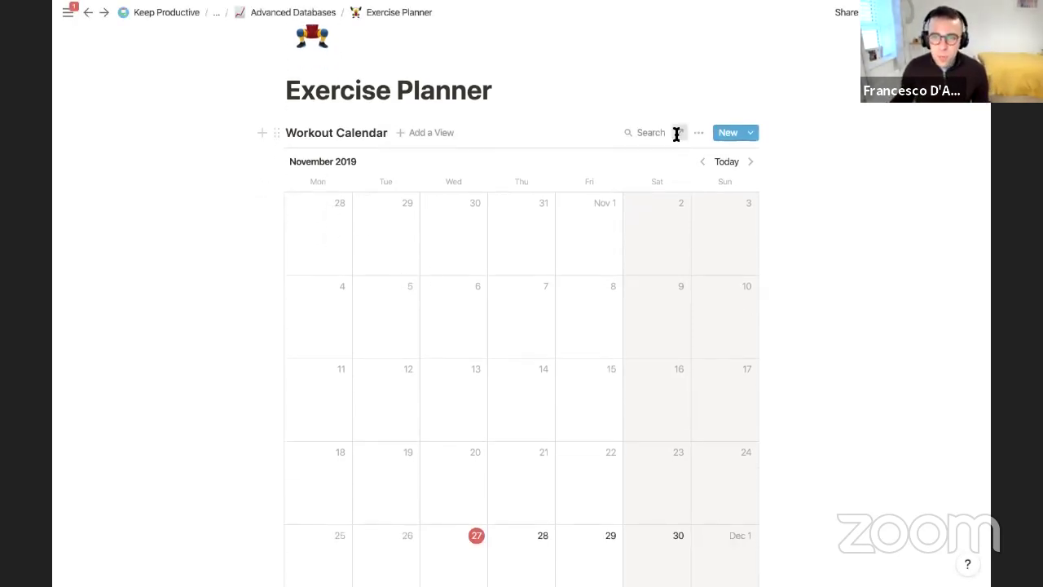
click(280, 13)
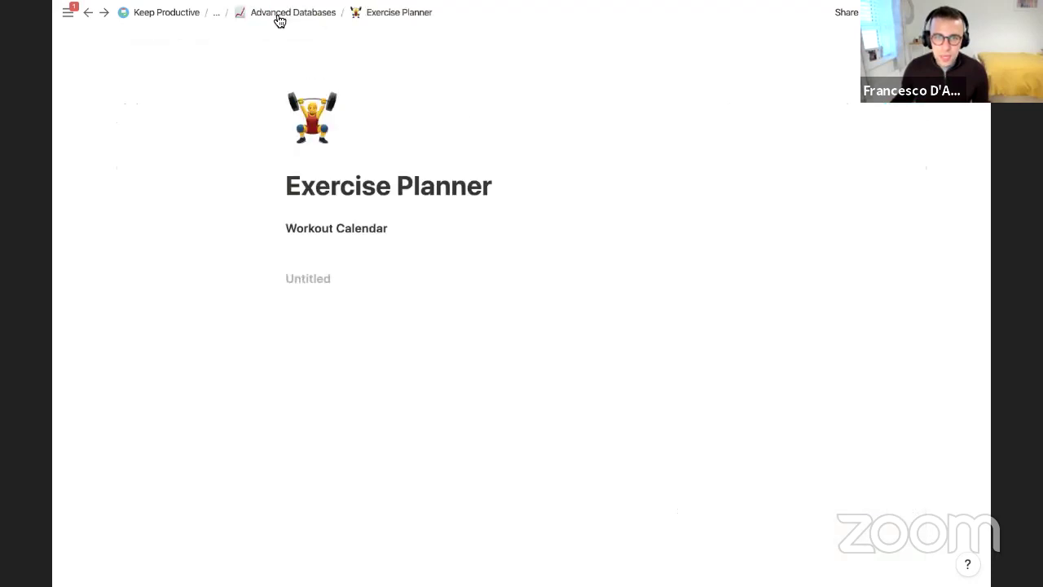
scroll(466, 389, down, 1)
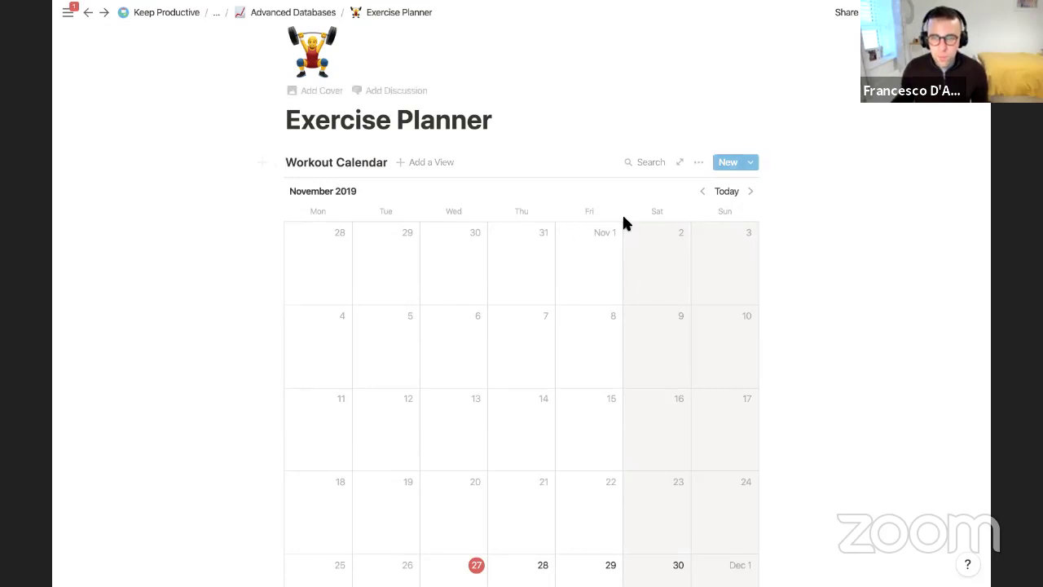
Name the inline list database below the calendar "Menu" and delete its three default pages.
scroll(617, 359, down, 6)
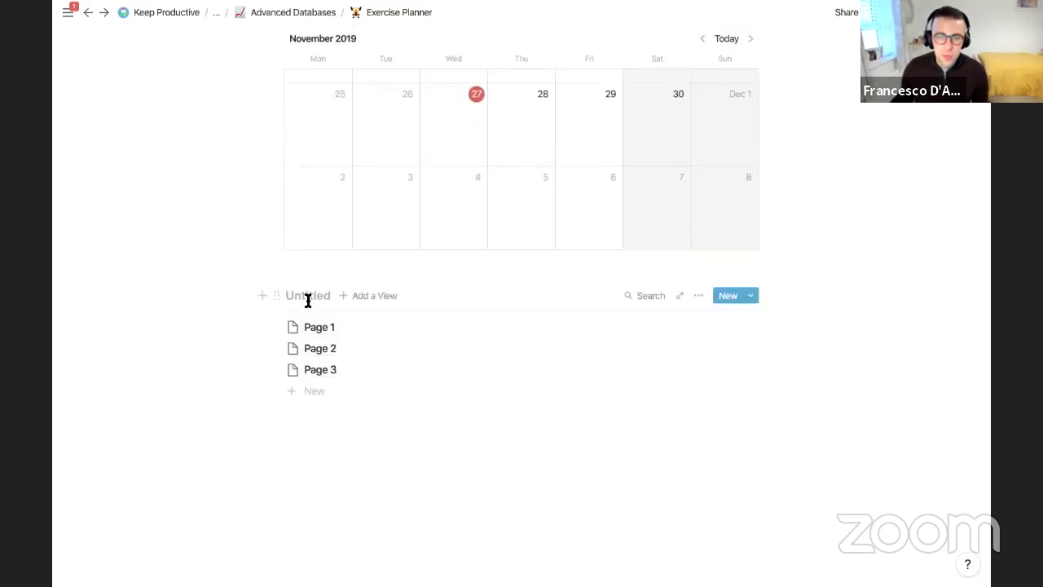
text(Menu)
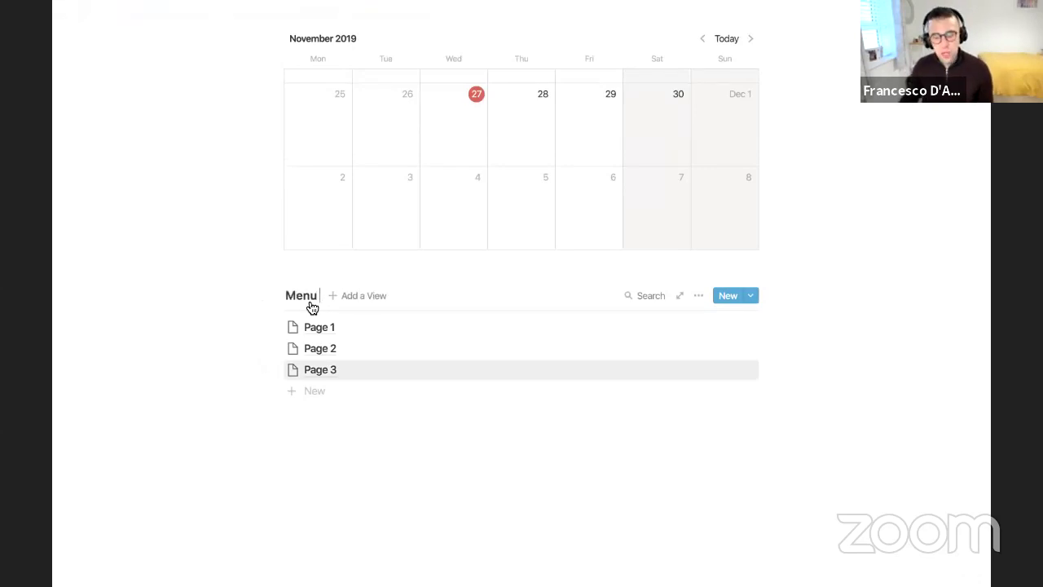
drag(337, 326, 368, 462)
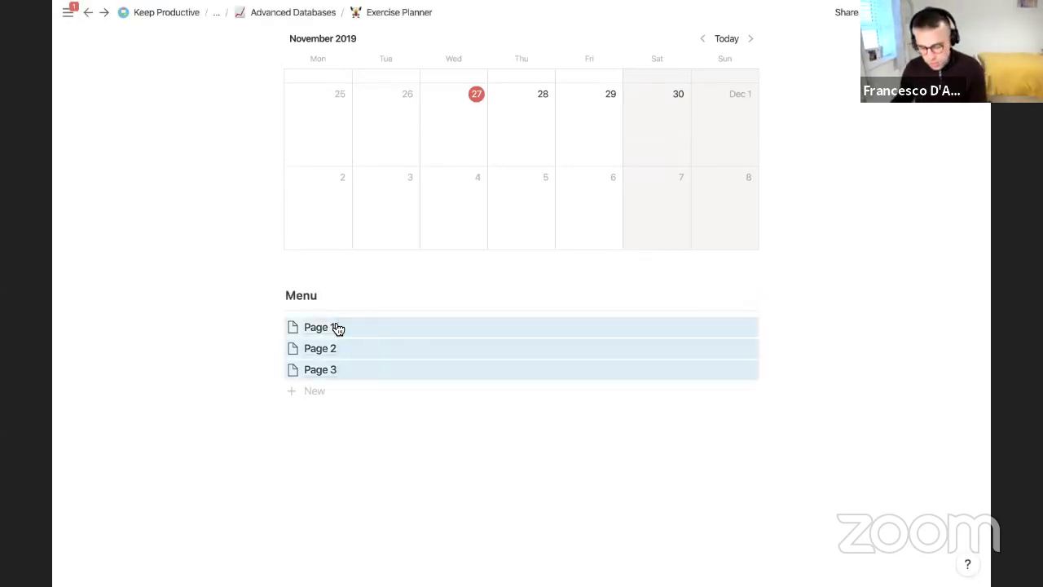
key(BackSpace)
Extend the list database's title to "Menu - List of Workouts".
scroll(342, 396, up, 6)
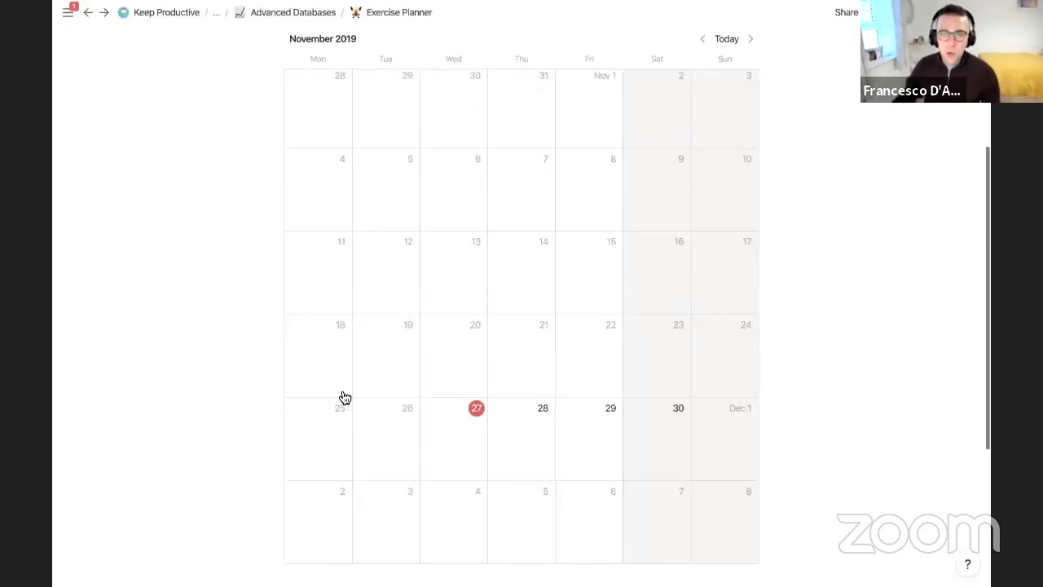
scroll(341, 394, down, 5)
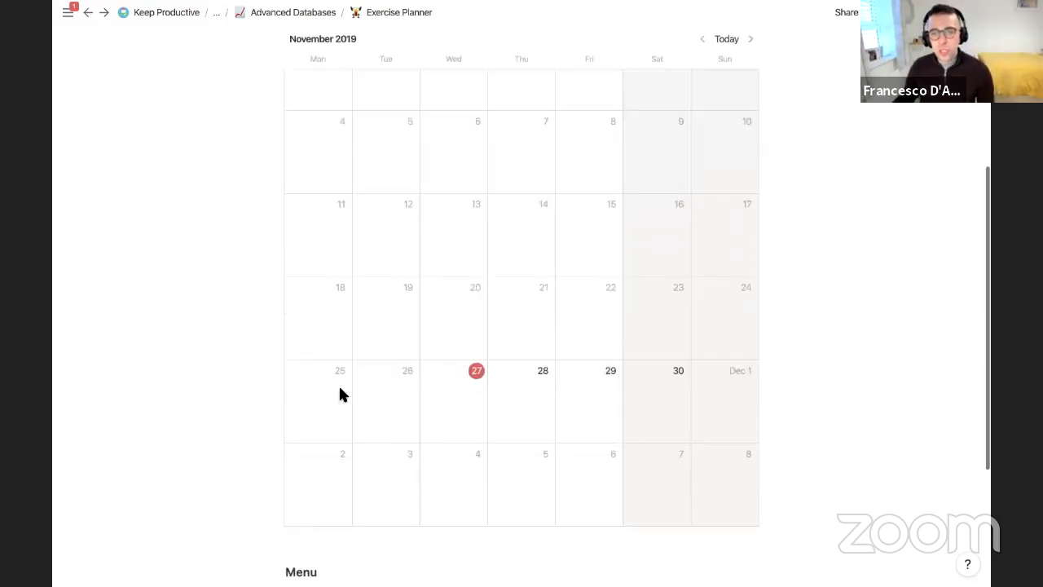
scroll(342, 396, down, 2)
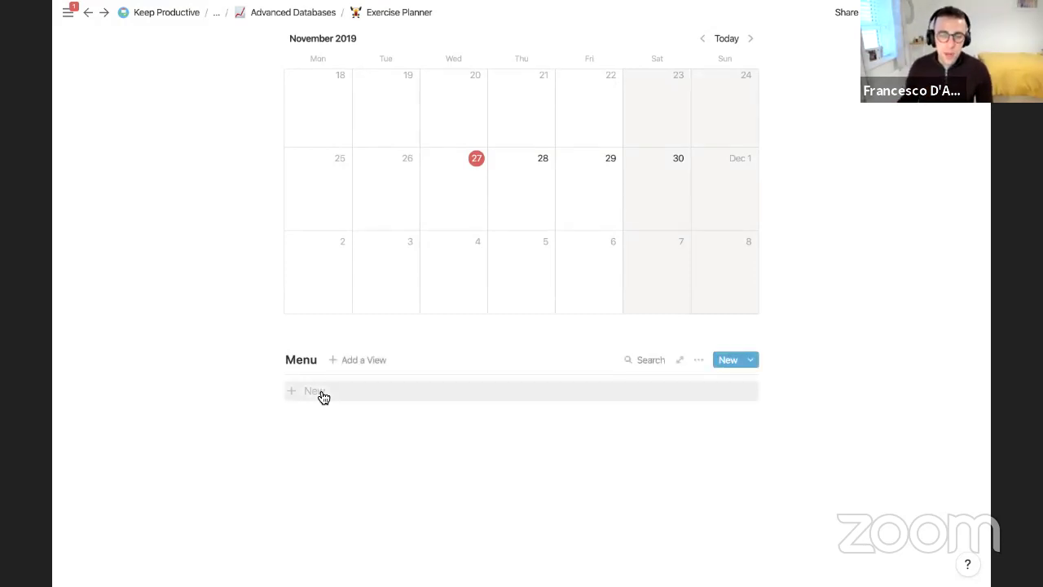
click(314, 364)
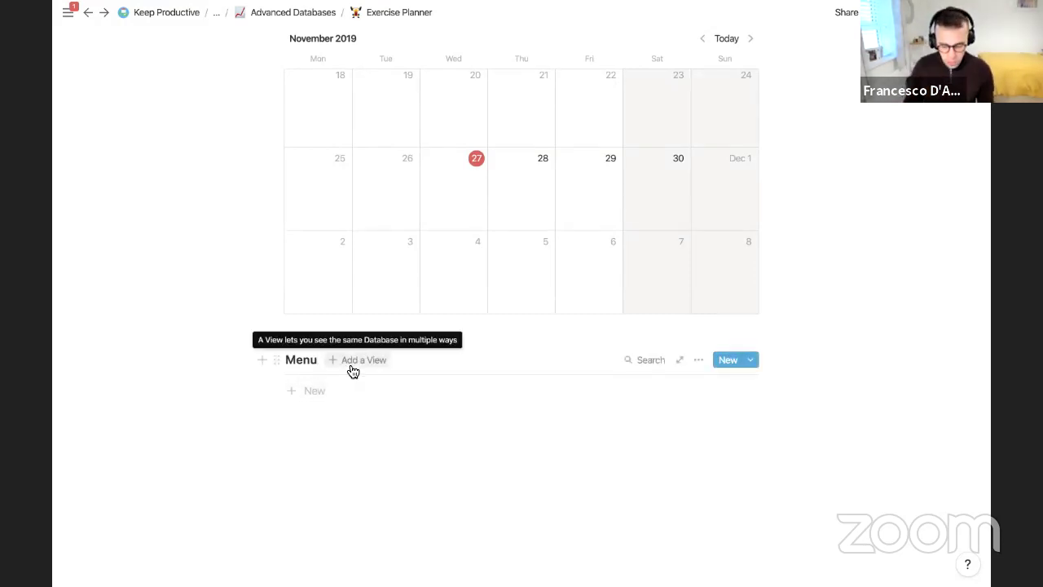
text(- List of Workouts)
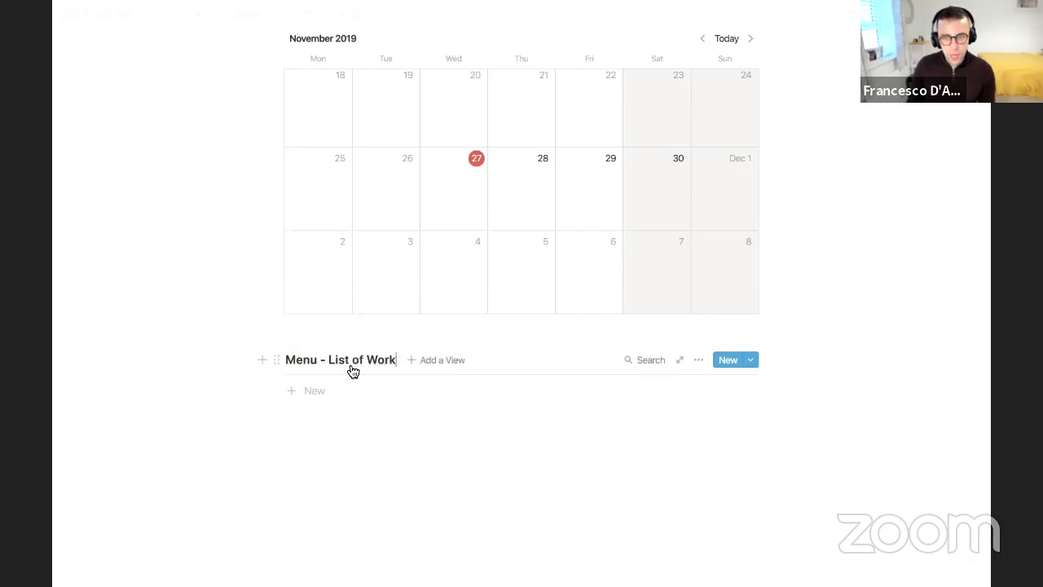
Add a new page to the workout list and title it "500m Row".
click(315, 394)
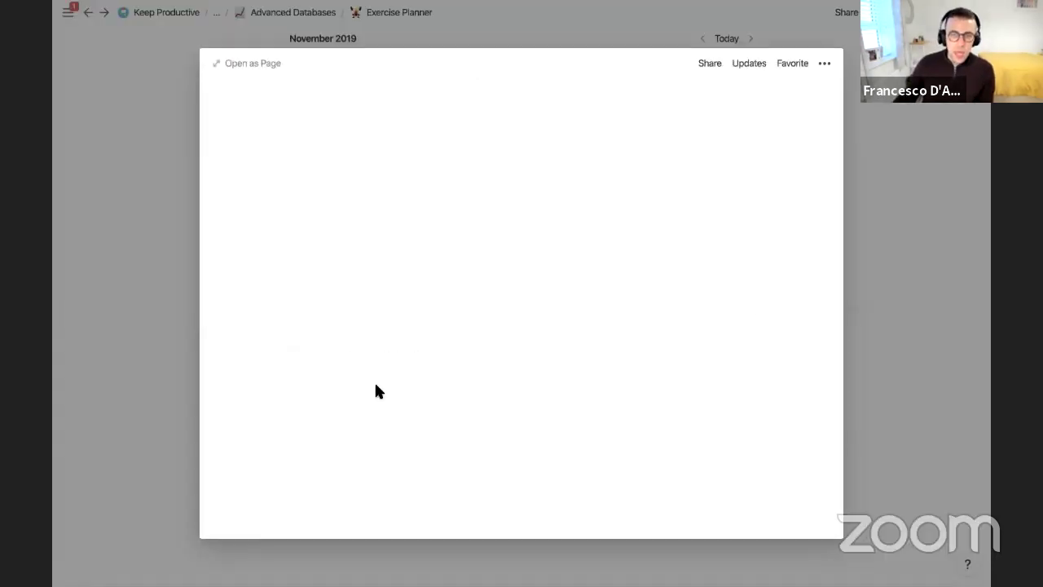
text(50mm)
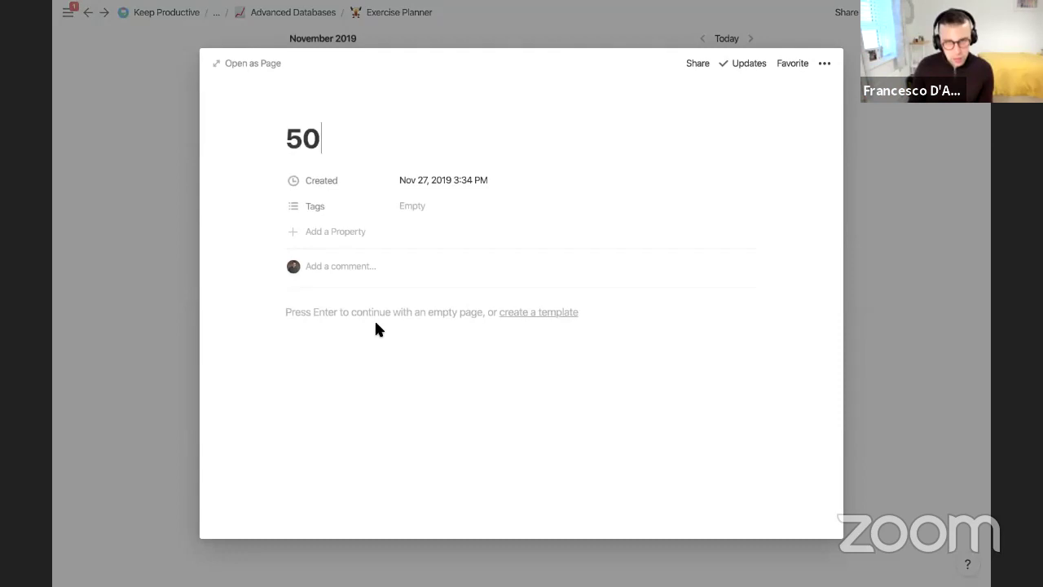
key(BackSpace)
key(BackSpace)
key(BackSpace)
text(0m)
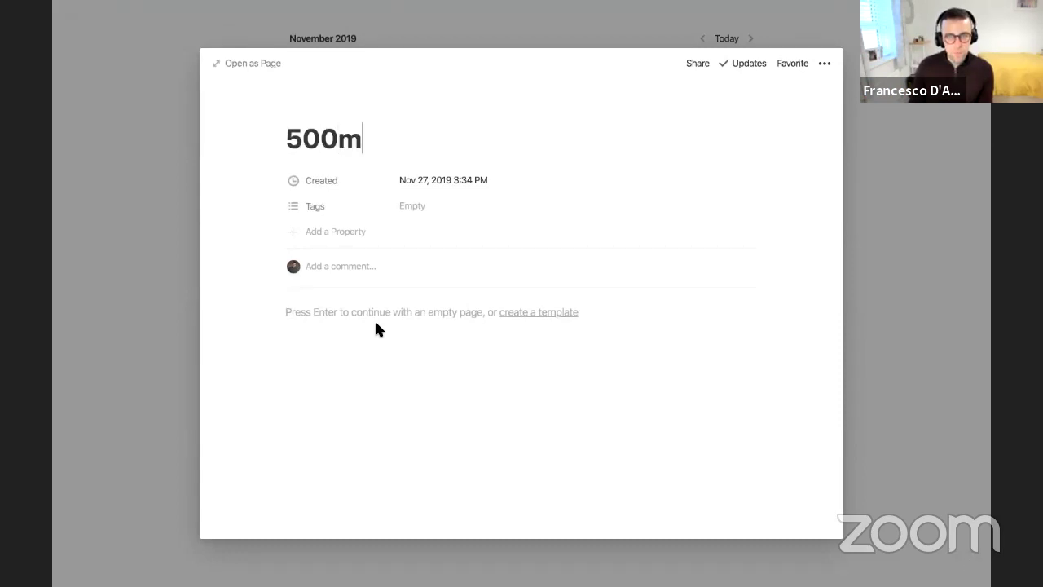
text( Row)
Give the 500m Row page the rowing boat emoji as its icon.
click(300, 127)
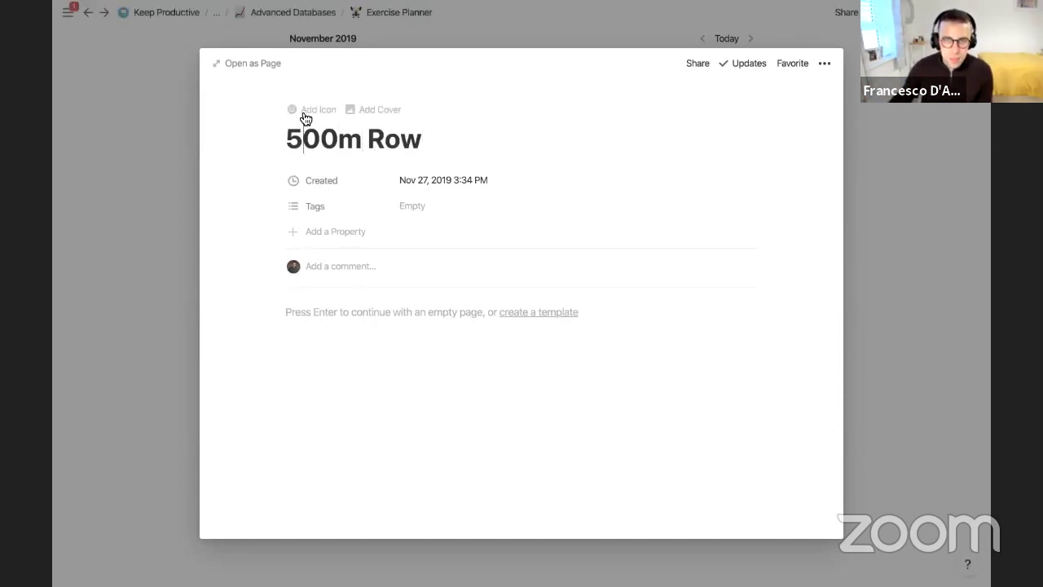
click(306, 114)
click(312, 171)
text(r)
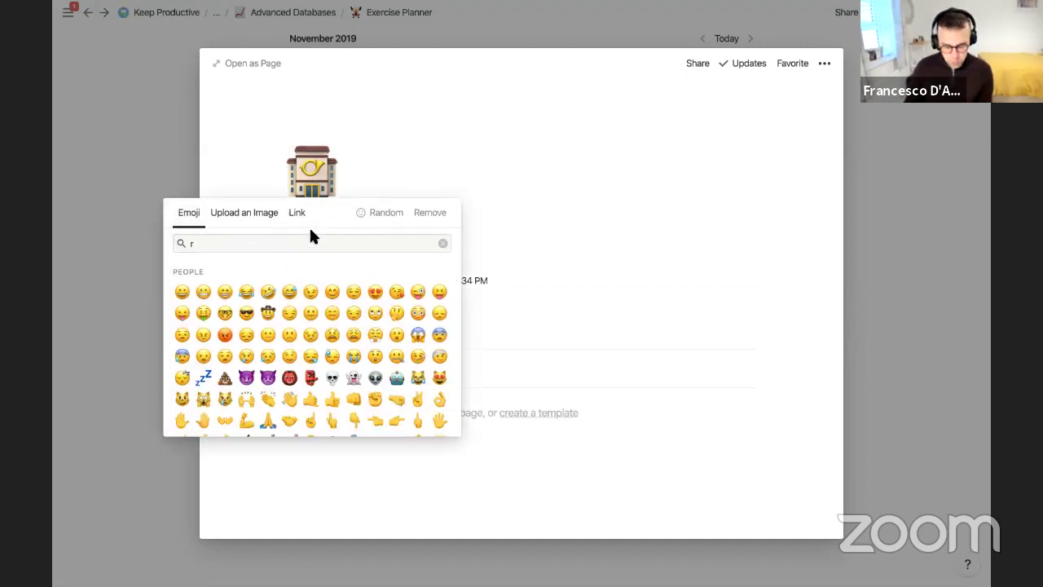
text(ow)
click(203, 387)
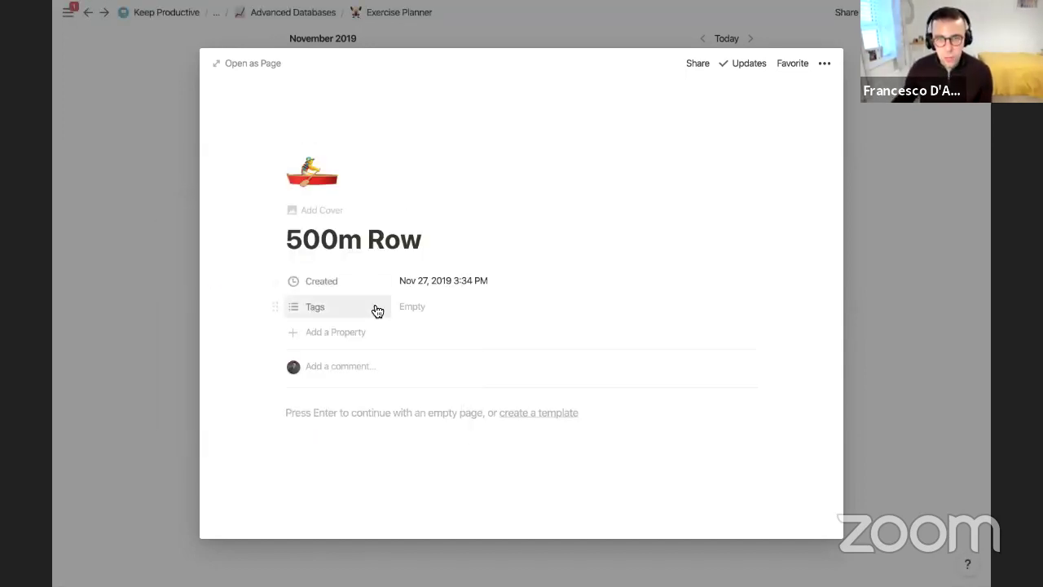
Create the tag "core" and assign it to the 500m Row page.
click(431, 311)
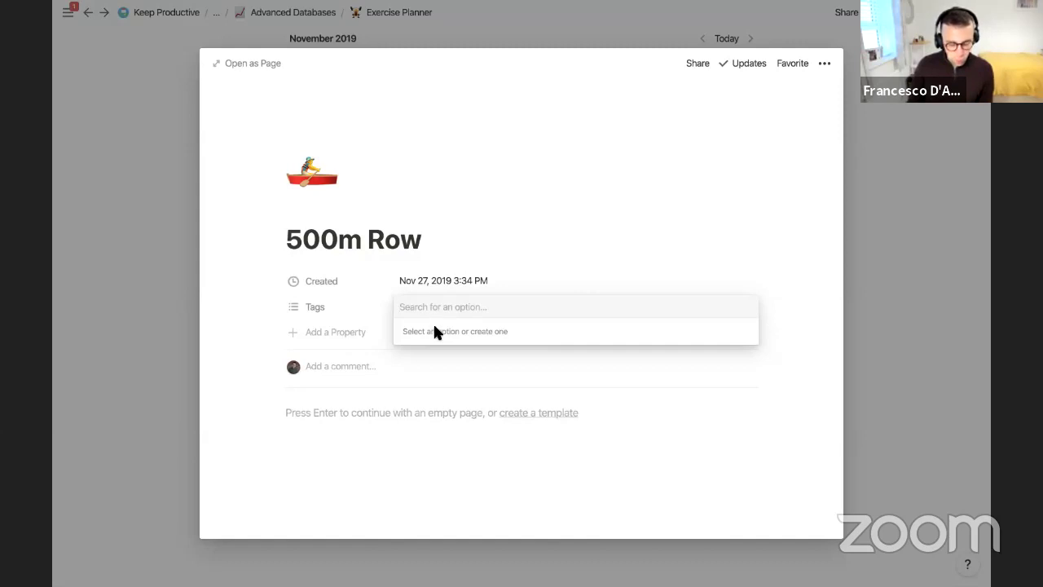
text(core)
key(Return)
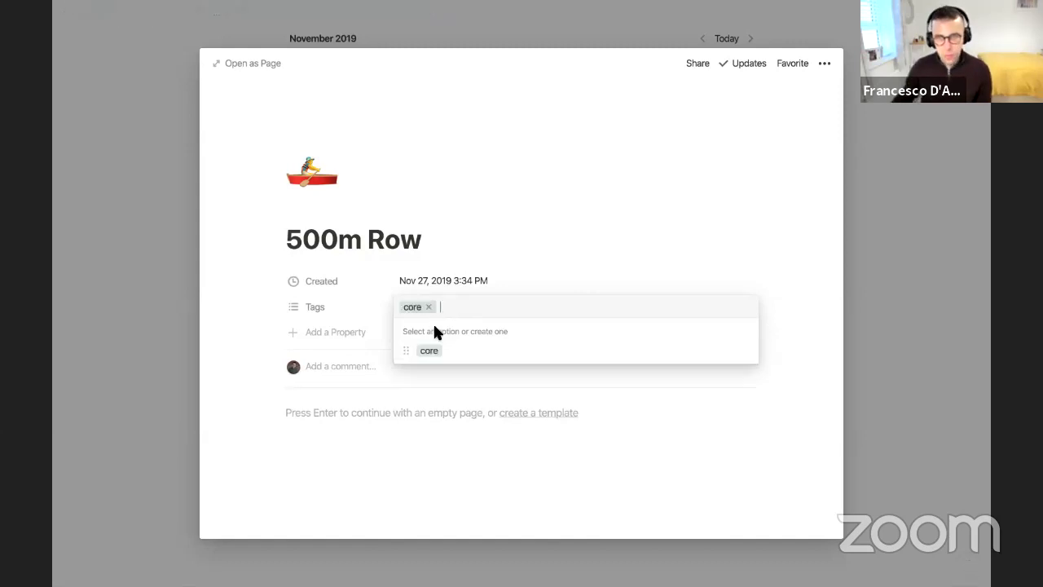
click(482, 249)
Add a new text property to the 500m Row page and delete the Created property.
click(325, 331)
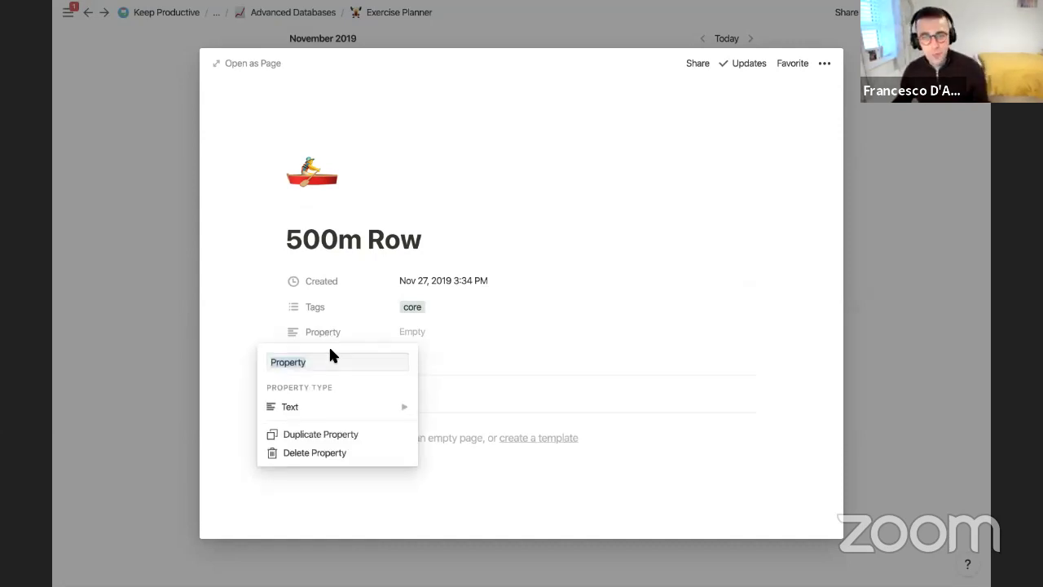
key(Escape)
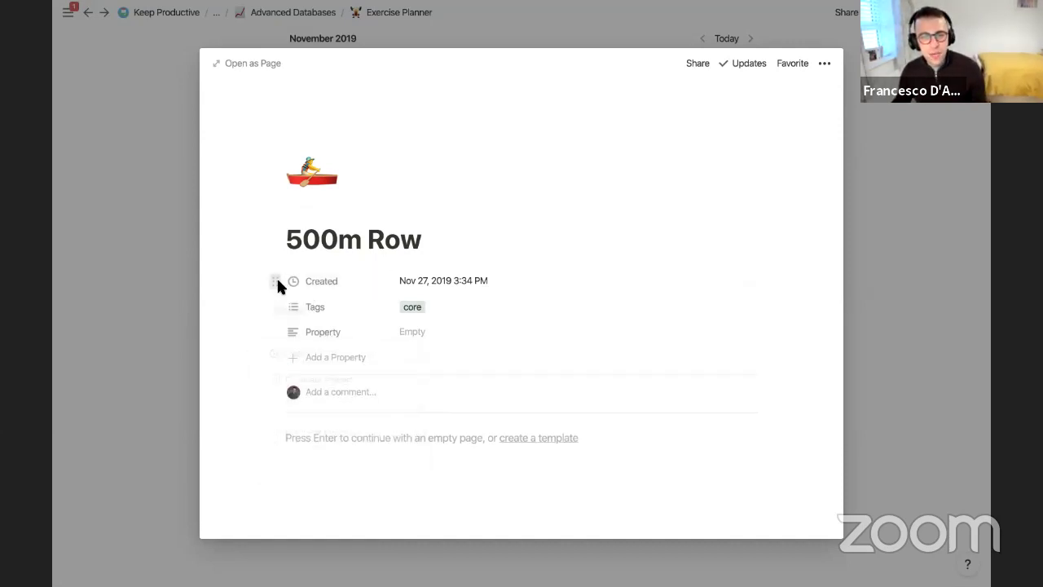
click(276, 282)
click(319, 402)
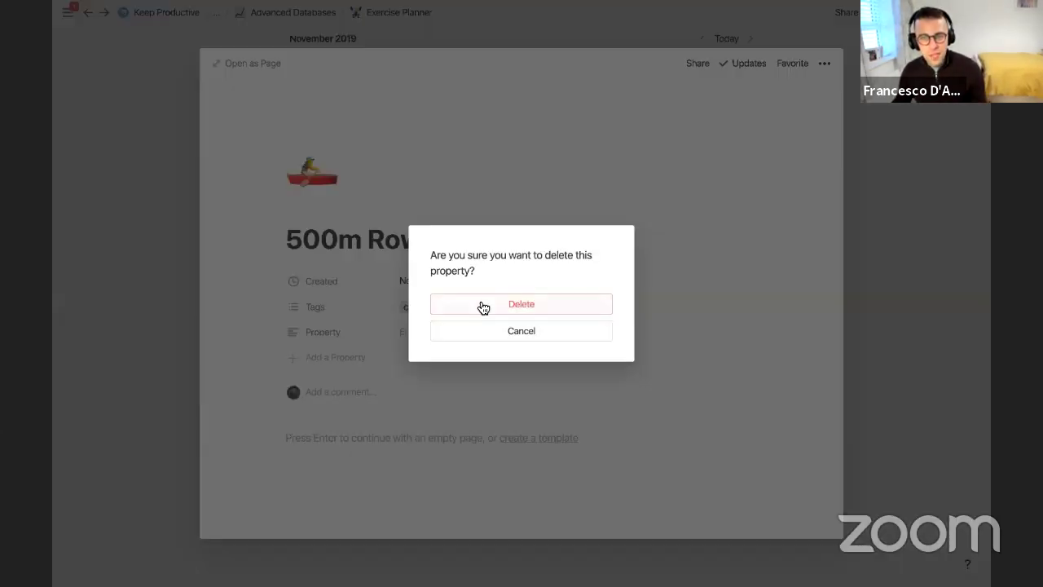
click(480, 304)
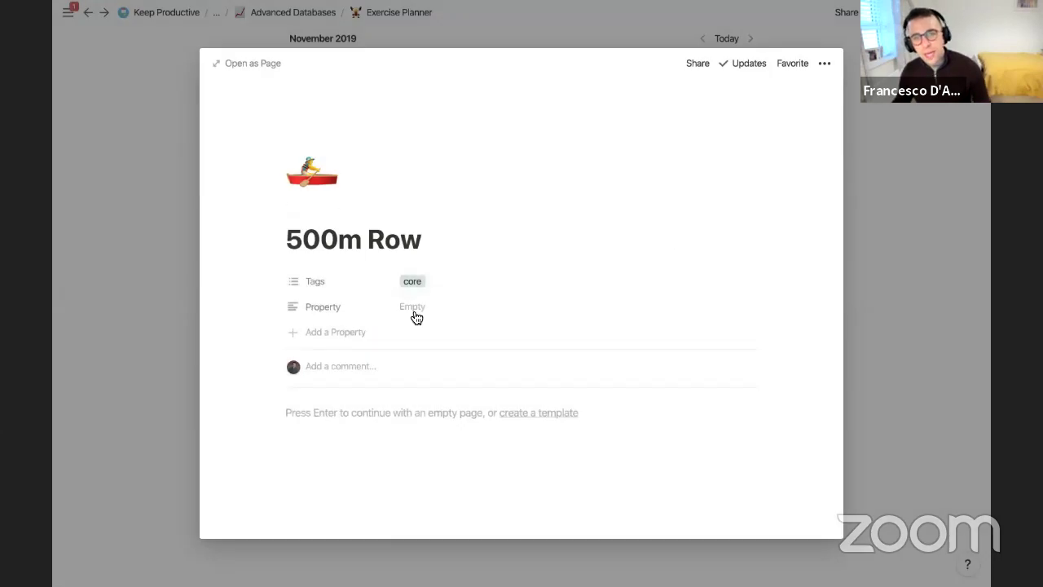
Change the new property's type to Number and set its value to 2.
click(336, 308)
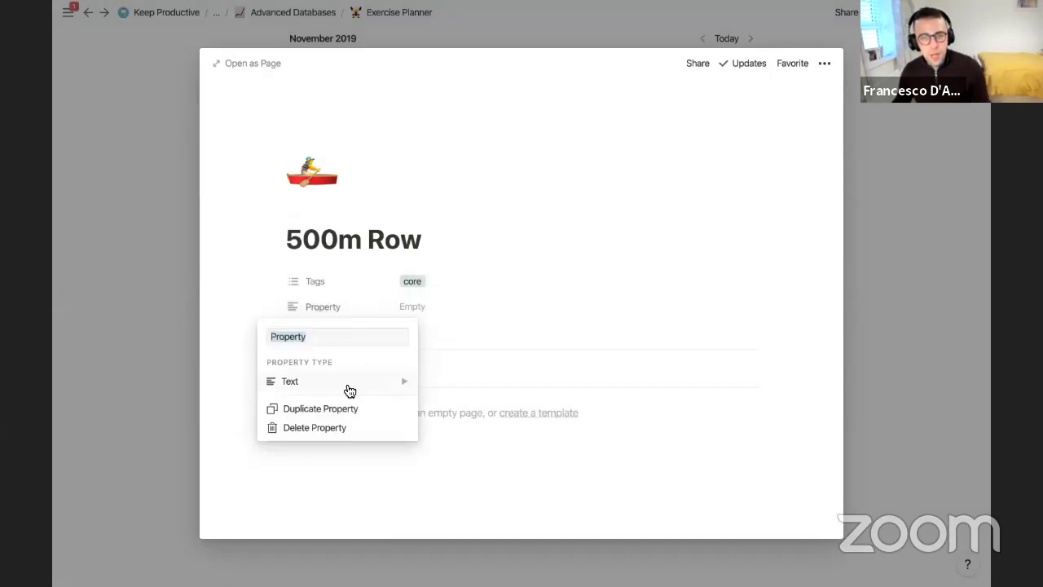
mouse_move(366, 389)
click(459, 279)
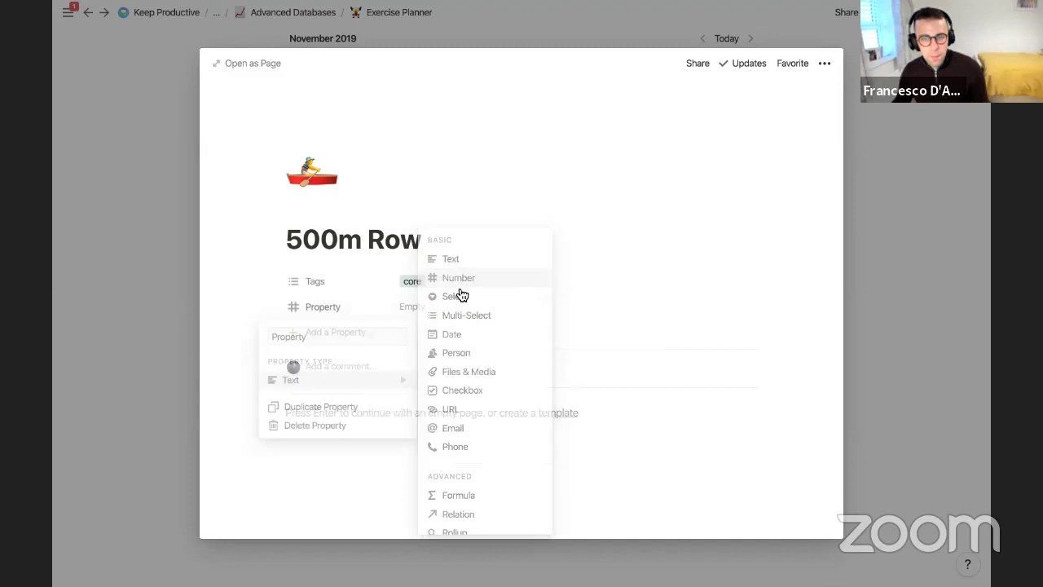
click(425, 307)
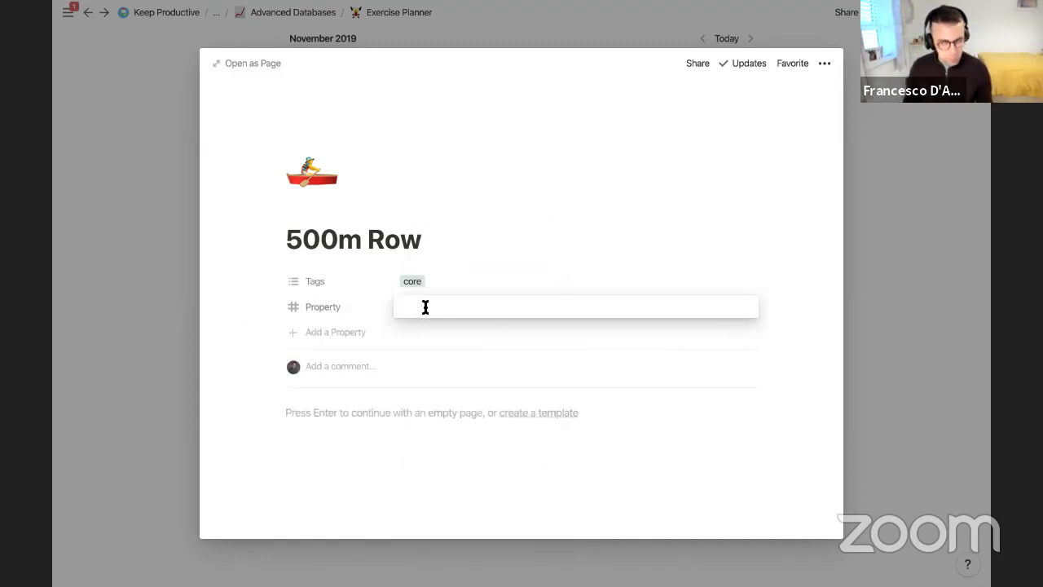
text(2)
click(475, 247)
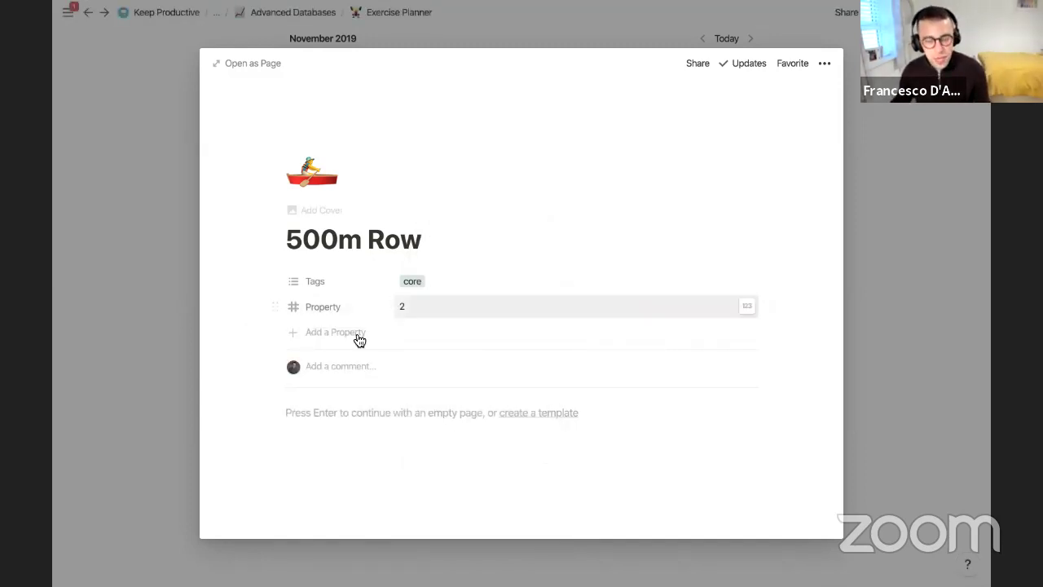
Rename the number property on the 500m Row page as "Minutes".
click(353, 309)
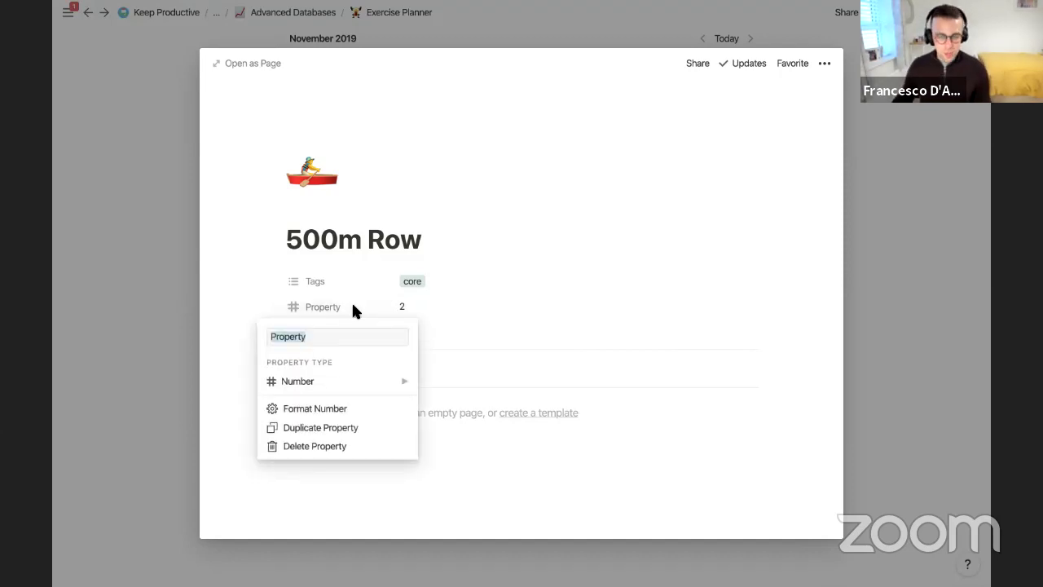
text(Minutes)
key(Return)
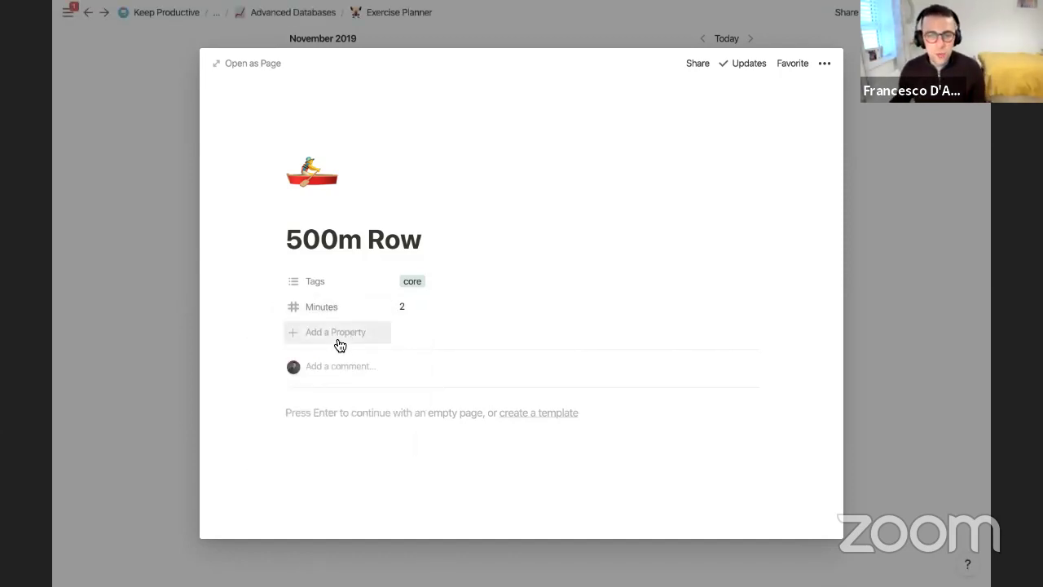
Add a Multi-Select property named "intensity" to the 500m Row page.
click(338, 342)
mouse_move(352, 411)
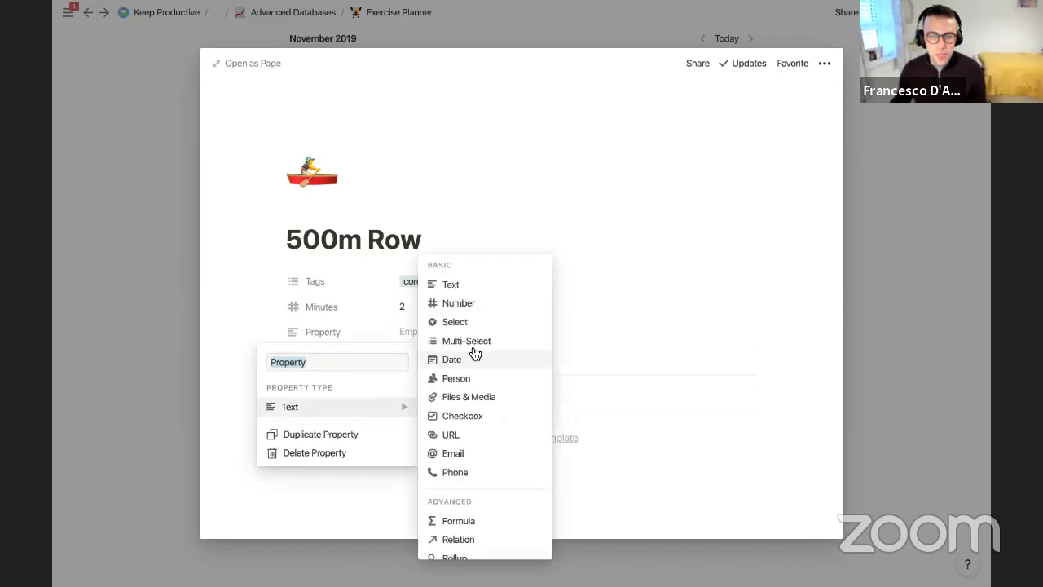
click(475, 346)
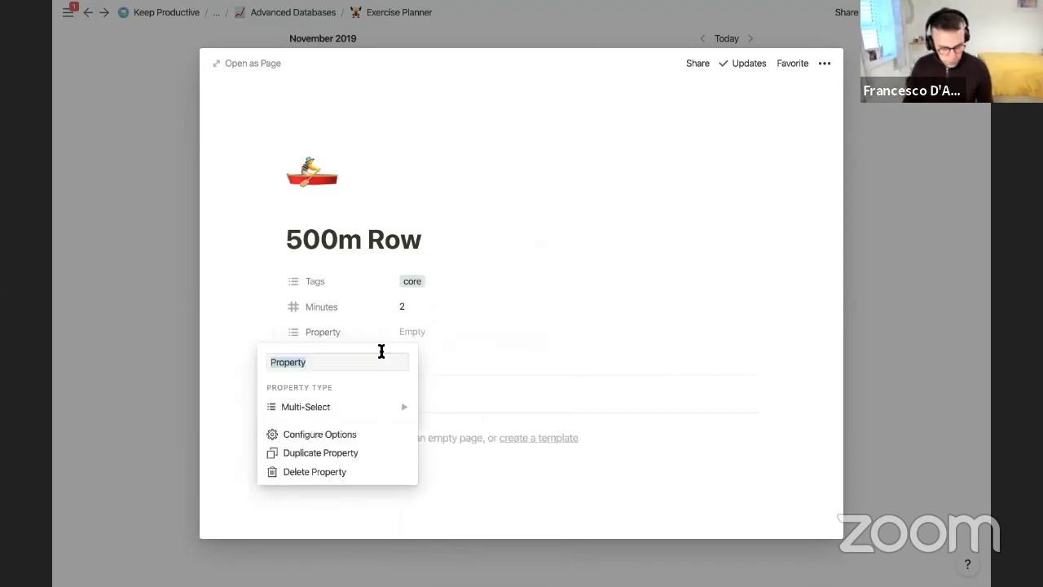
key(BackSpace)
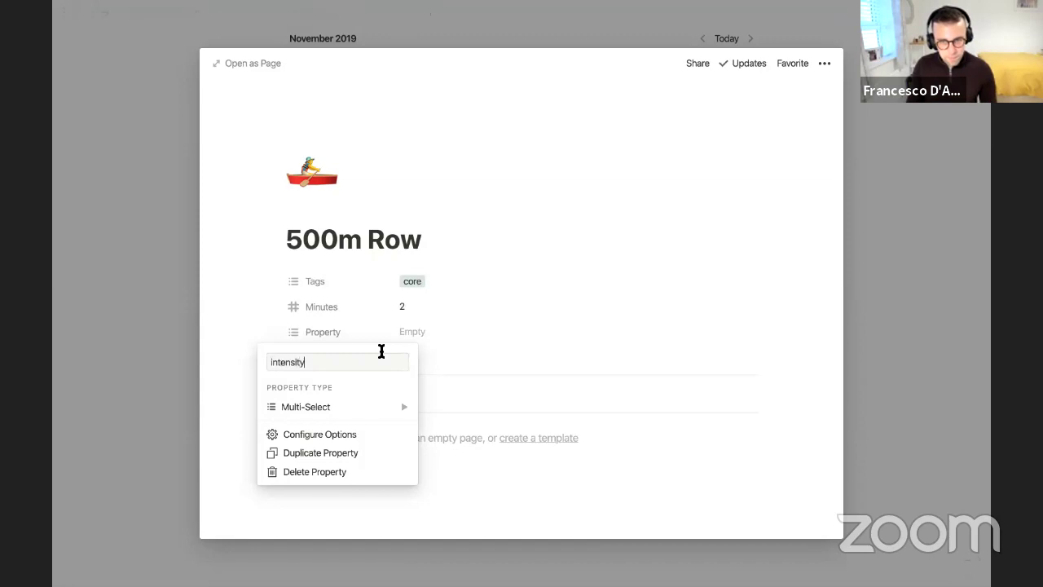
key(Return)
Create the option "medium" and assign it as the row workout's intensity.
click(424, 332)
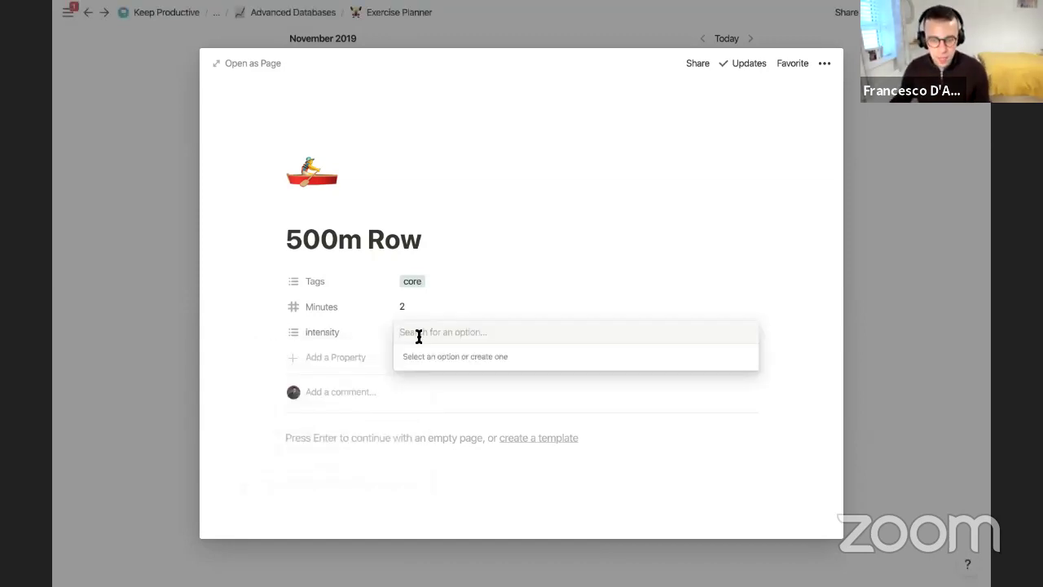
text(medium)
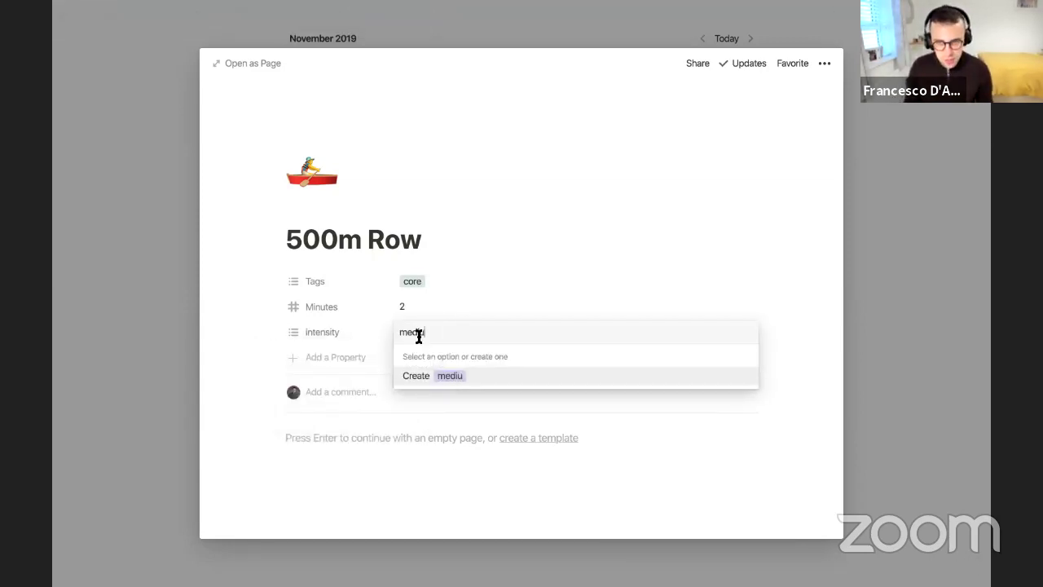
key(Return)
key(Escape)
Capitalize the intensity property's name as "Intensity" and close the 500m Row page.
click(330, 332)
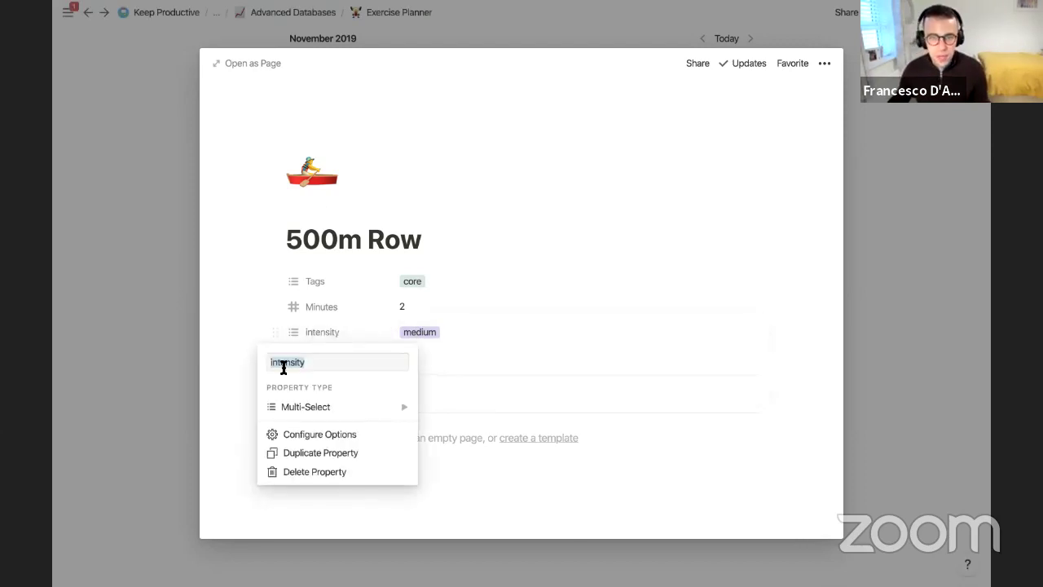
key(Home)
key(Delete)
text(I)
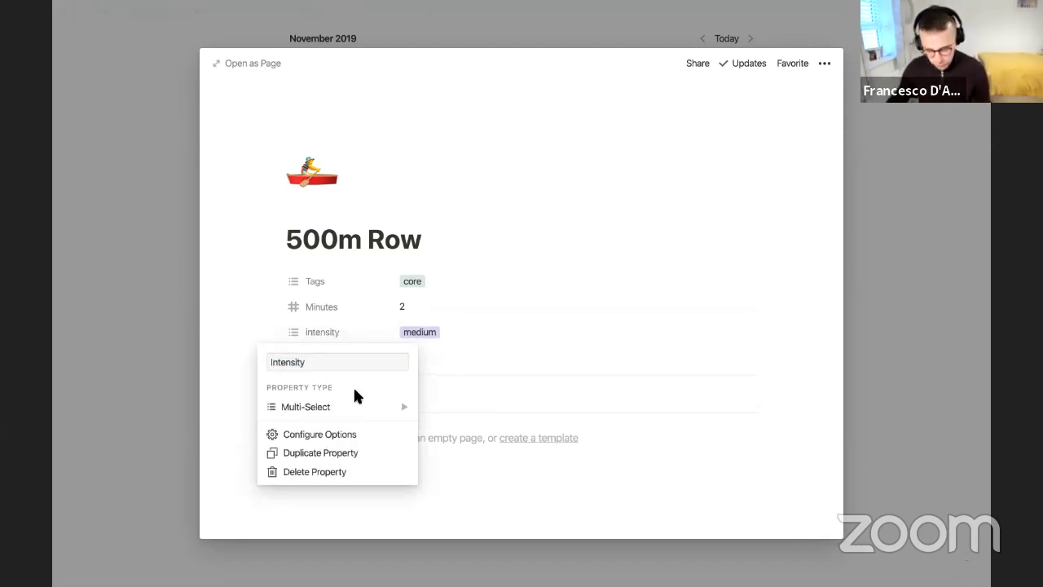
key(Return)
click(486, 308)
click(882, 236)
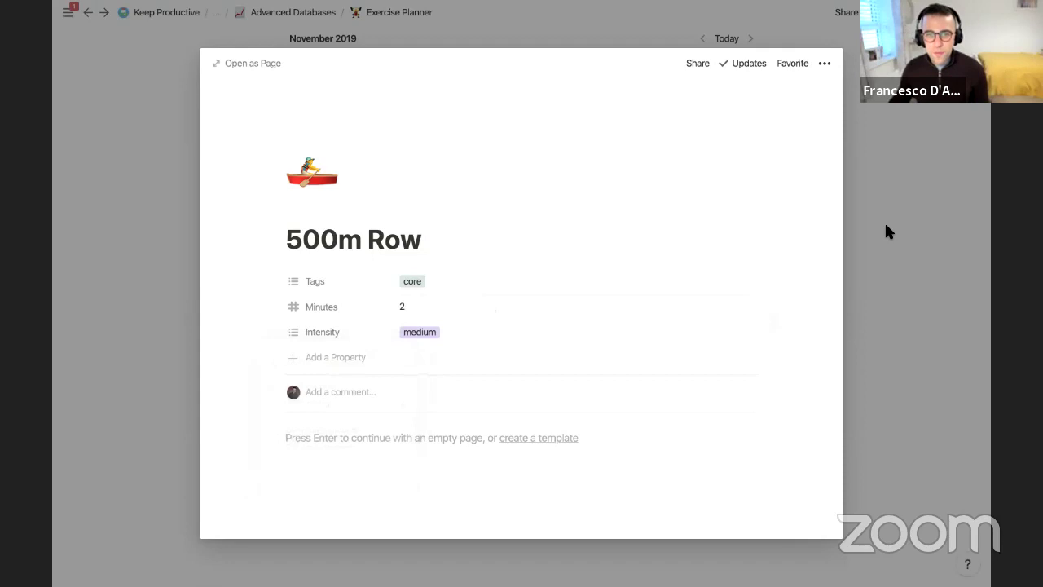
click(886, 224)
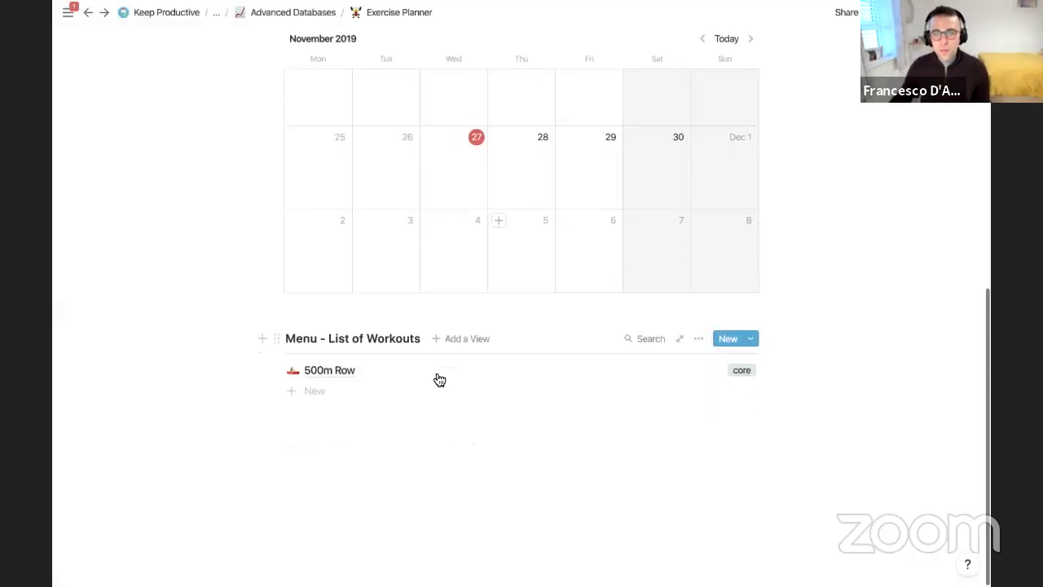
Show the Intensity and Minutes properties in the Menu - List of Workouts list.
click(697, 341)
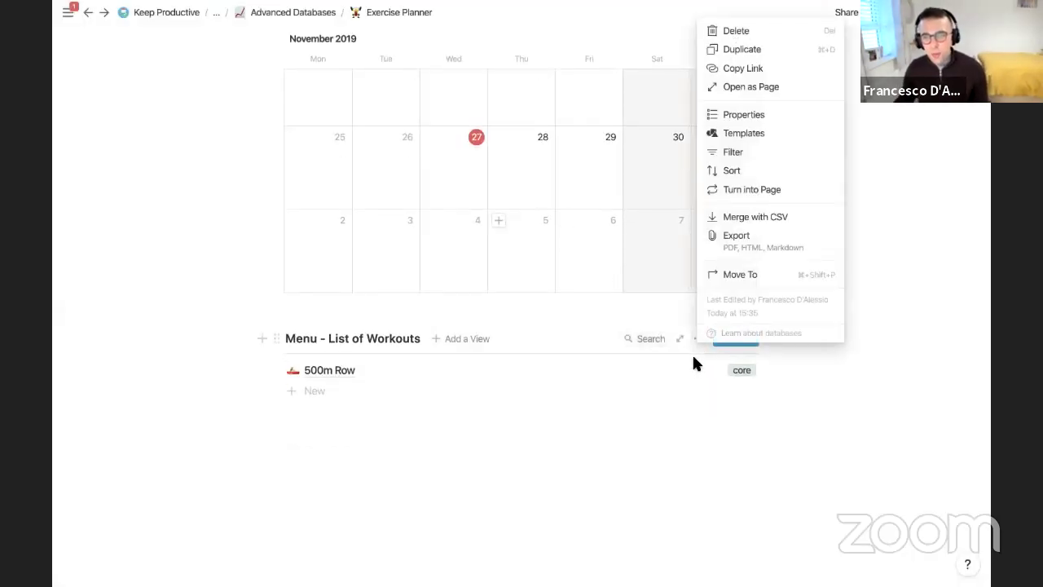
click(763, 118)
click(662, 384)
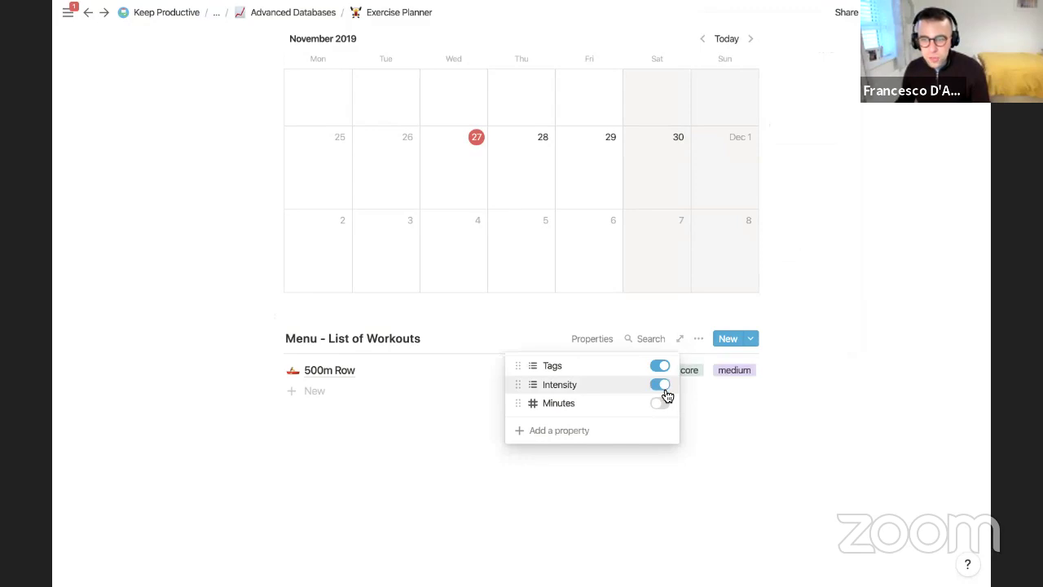
click(662, 405)
click(725, 414)
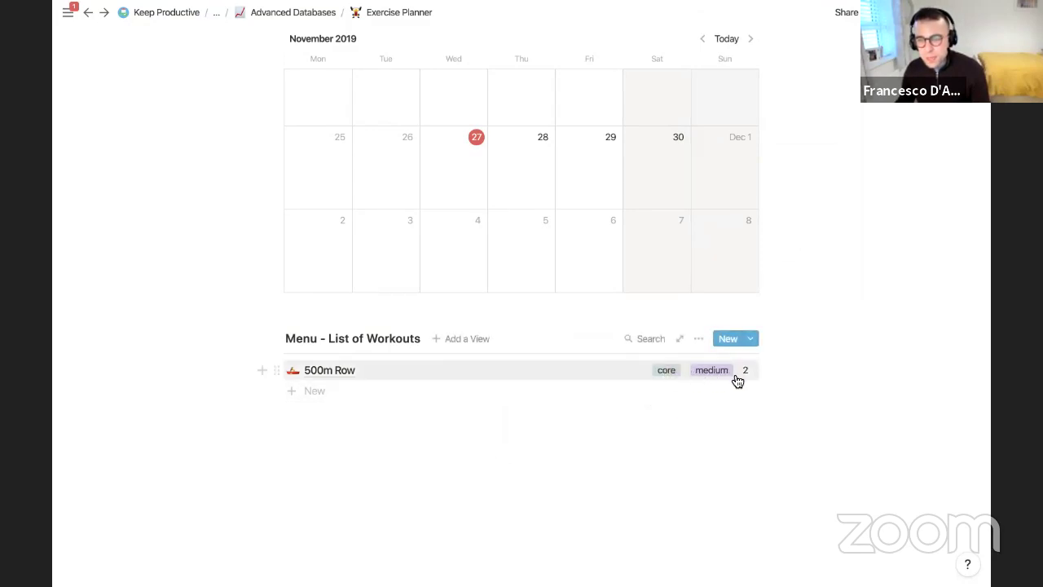
Add a workout titled "40kg Dumbbells" to the list of workouts, correcting the spelling of "Dumbbells".
click(315, 393)
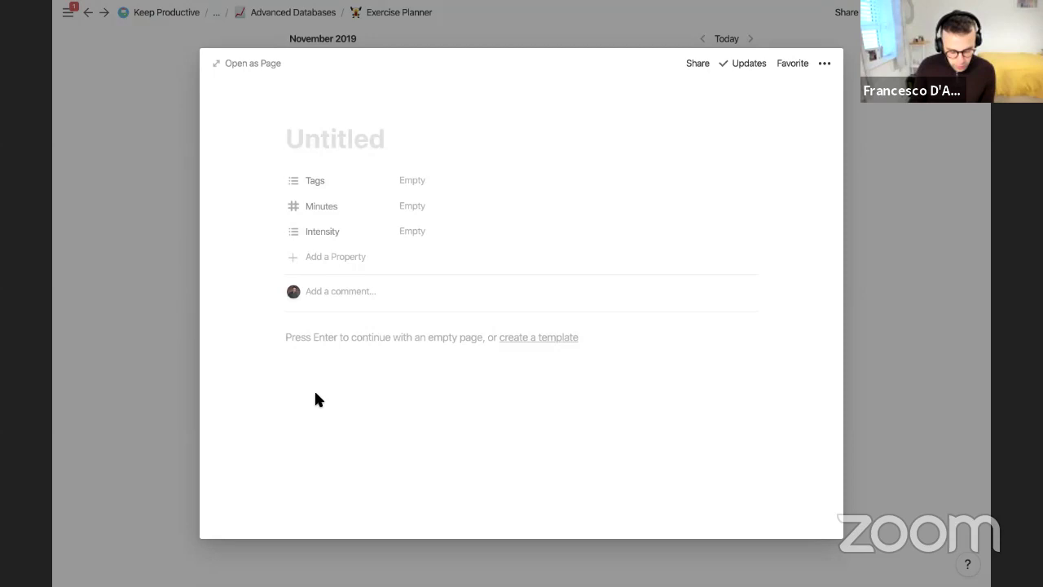
text(4)
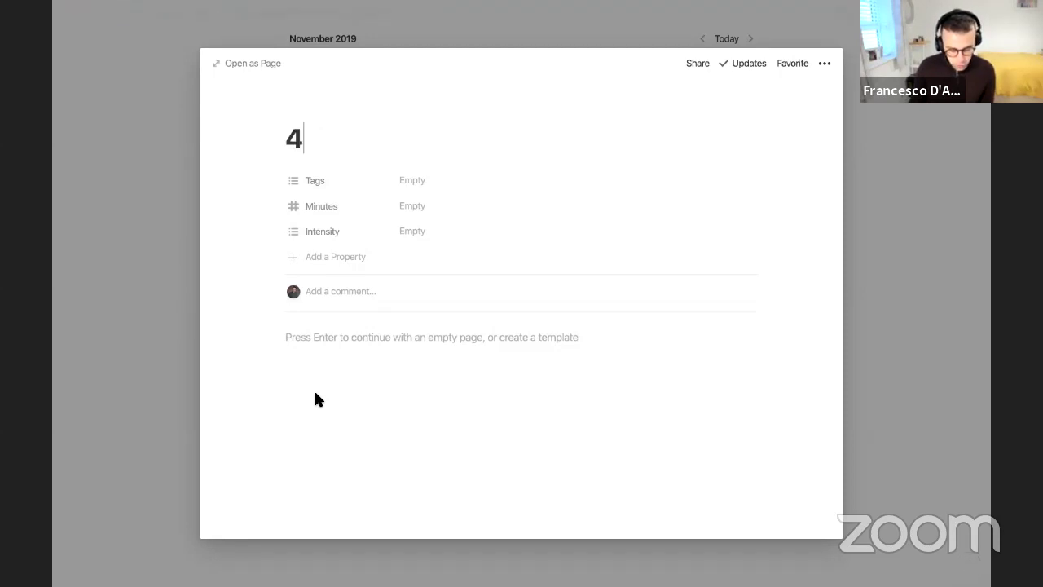
text(0kg Dumbe)
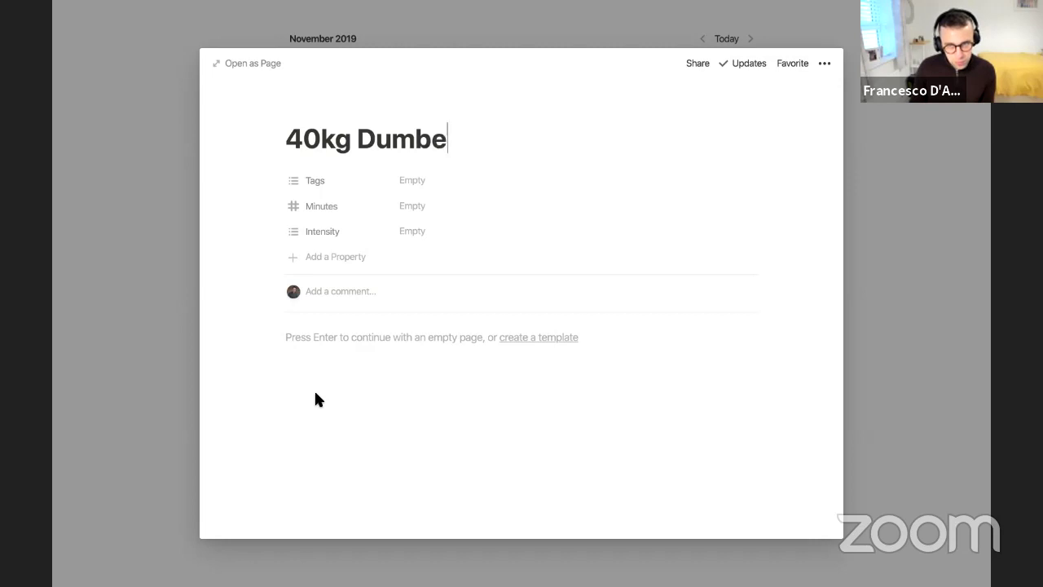
text(lls)
right_click(380, 138)
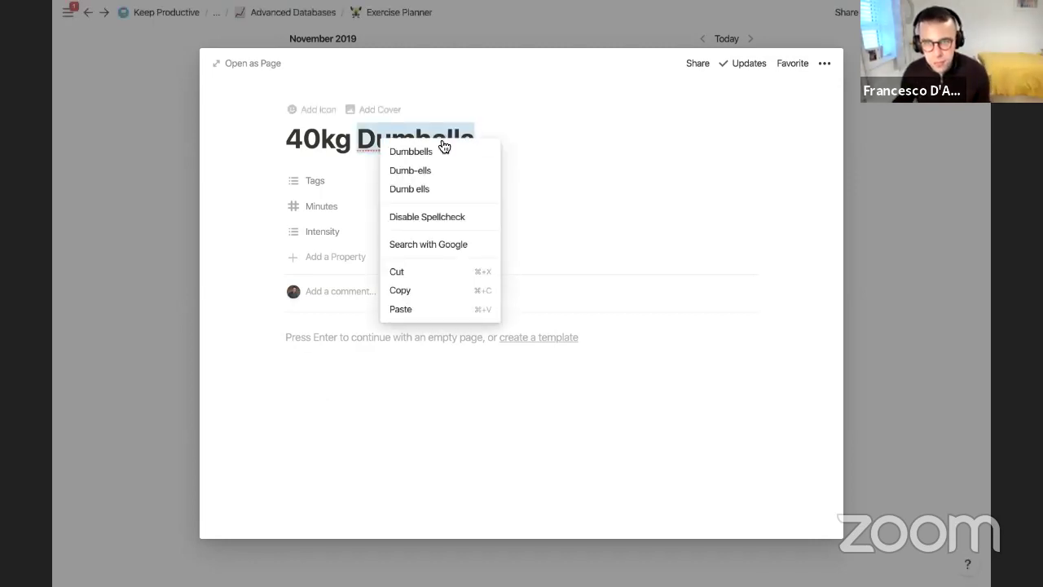
click(449, 153)
Create the tag "arms" for the dumbbells workout and add a random icon to its page.
click(439, 178)
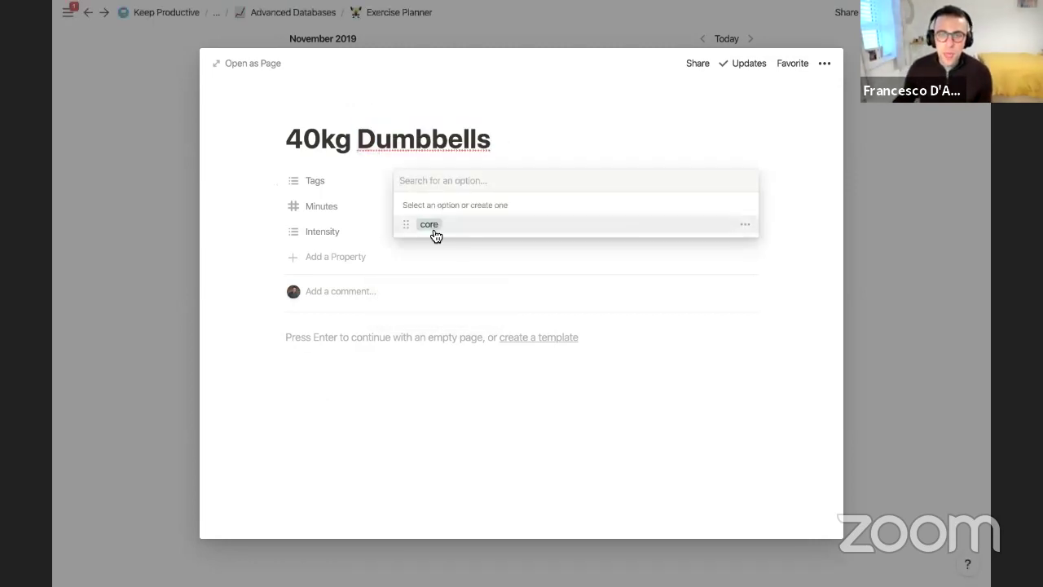
text(arms)
key(Return)
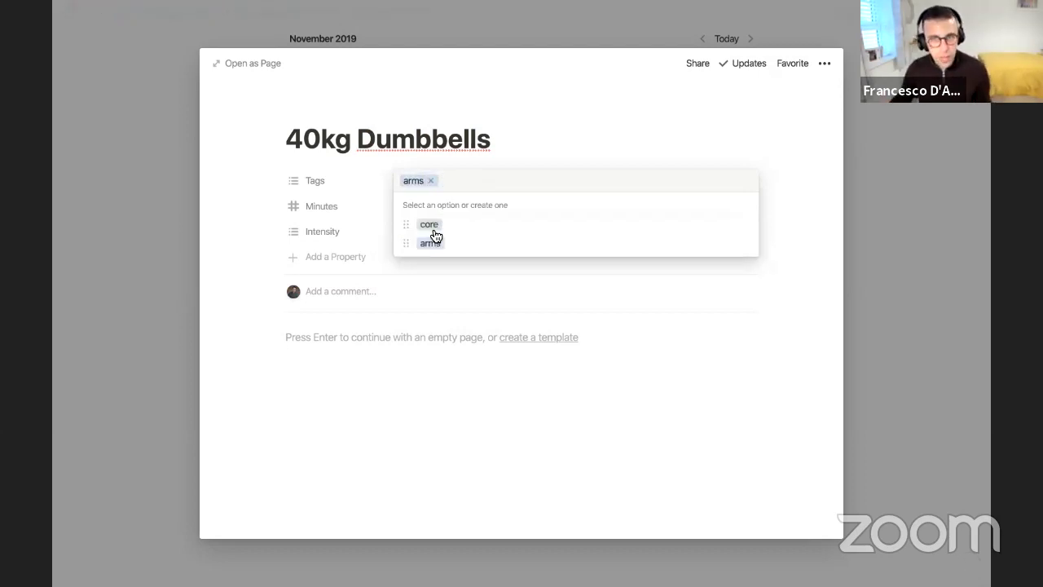
key(Escape)
click(319, 109)
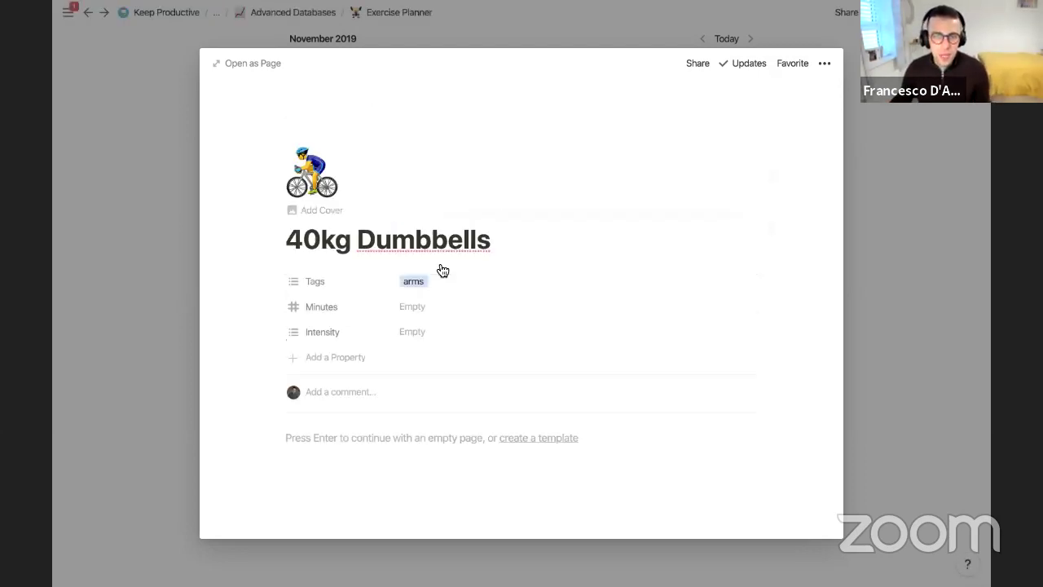
Set the dumbbells workout's Minutes to 10 and create the option "high" as its Intensity.
click(424, 307)
text(10)
click(419, 332)
click(419, 332)
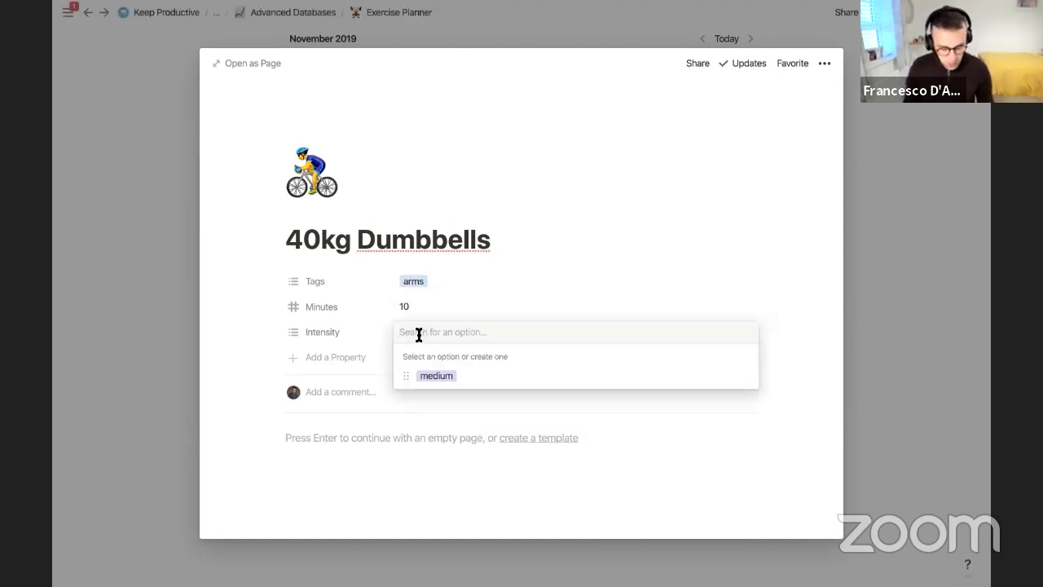
text(high)
key(Return)
click(559, 249)
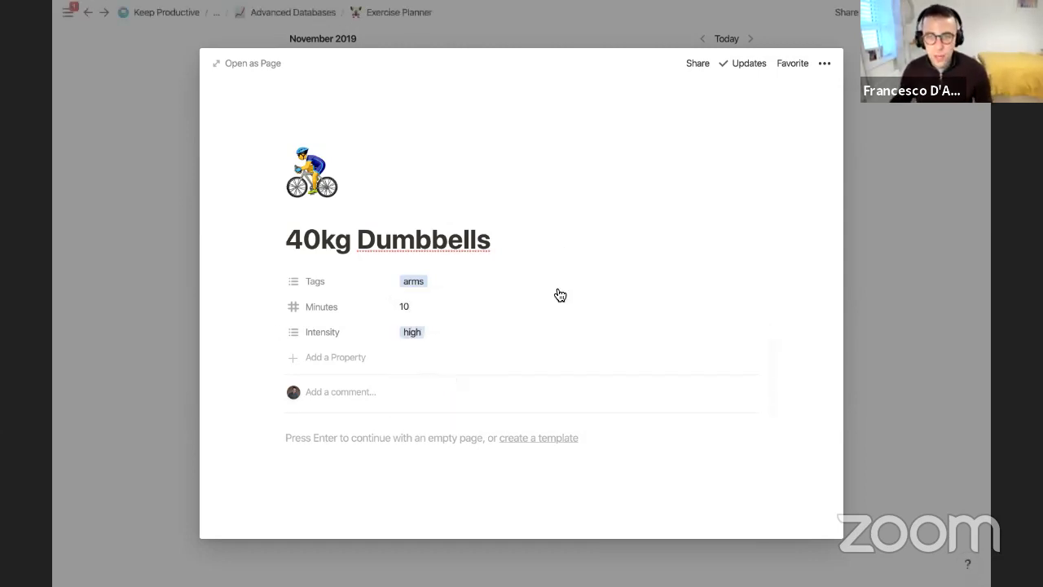
Change the color of the "high" intensity option to Red and close the dumbbells page.
click(731, 336)
click(745, 395)
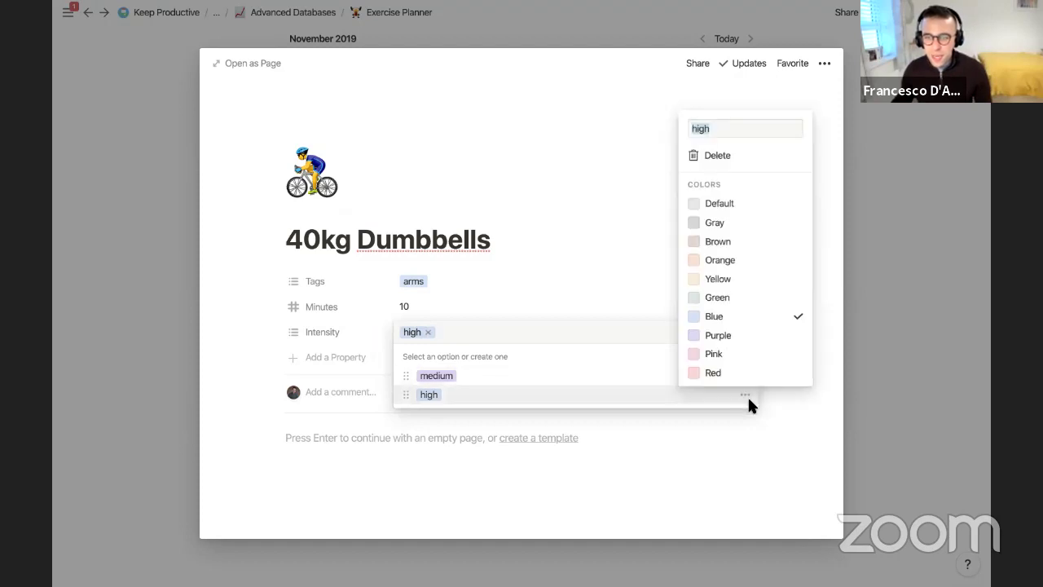
click(731, 372)
click(581, 229)
click(581, 229)
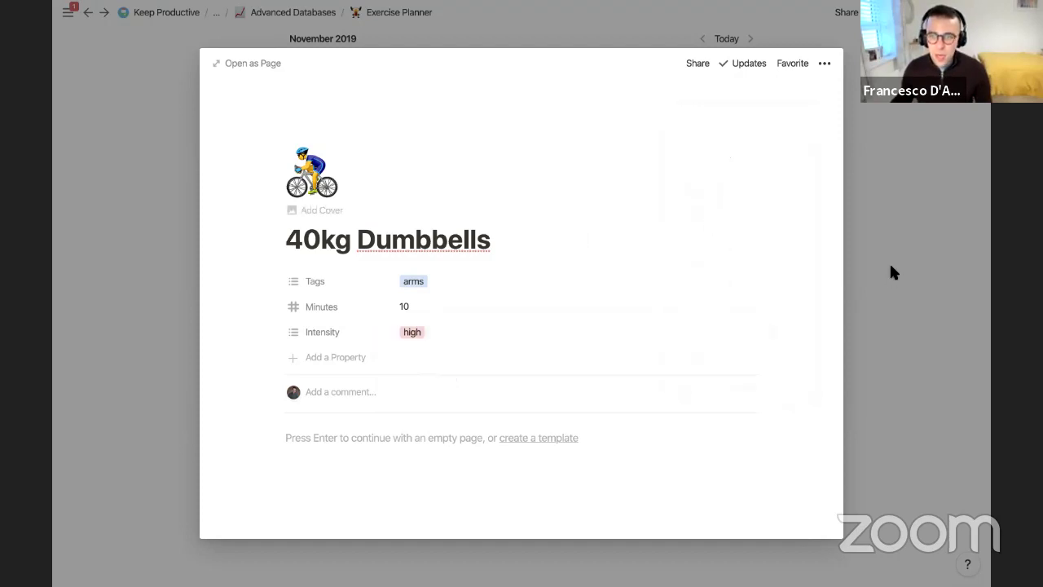
click(894, 261)
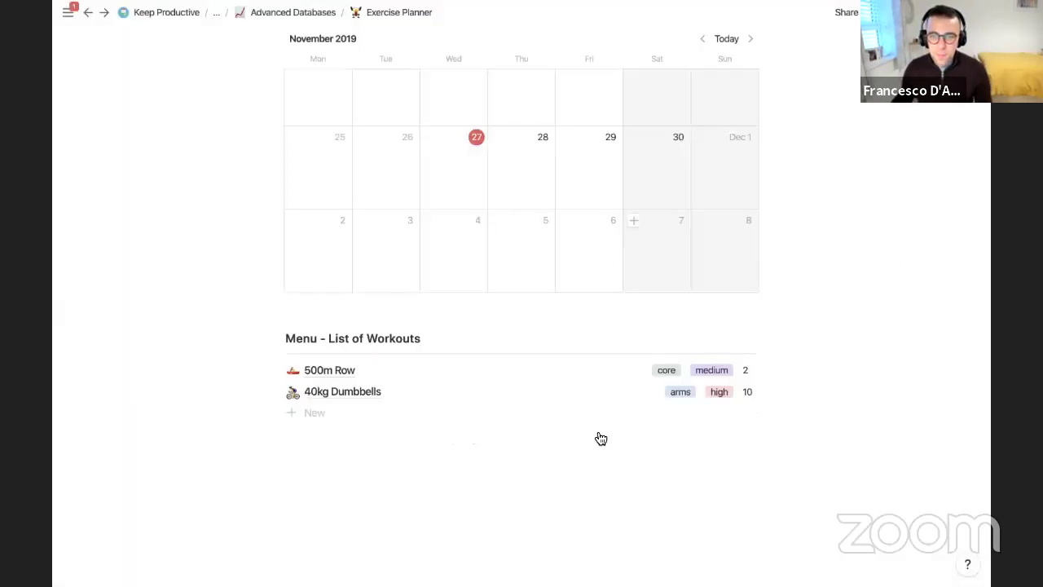
Add a workout titled "1km Run on Tread" and create the tag "legs" for it.
click(301, 408)
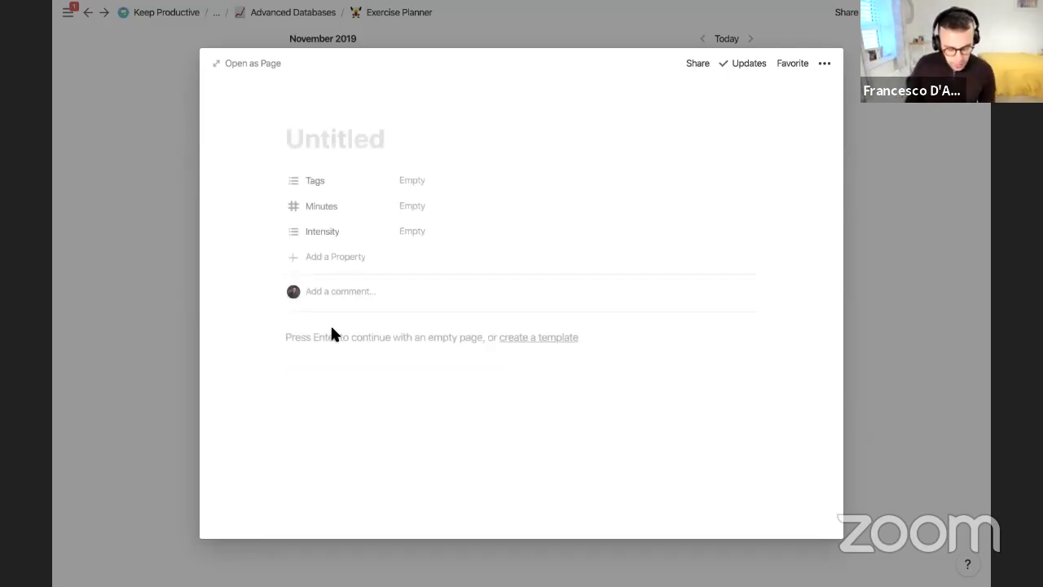
text(1km Run )
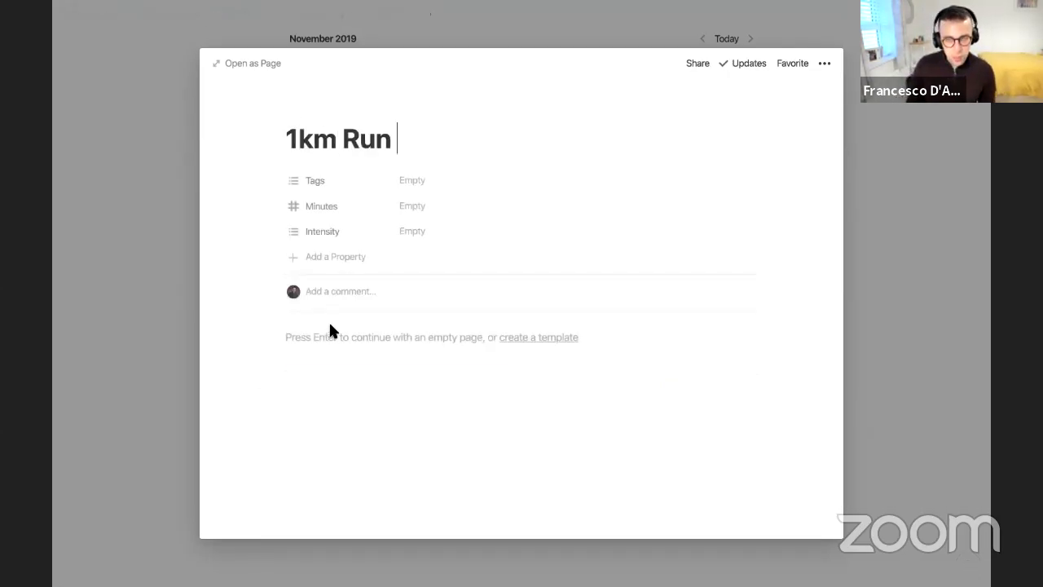
text(on Trea)
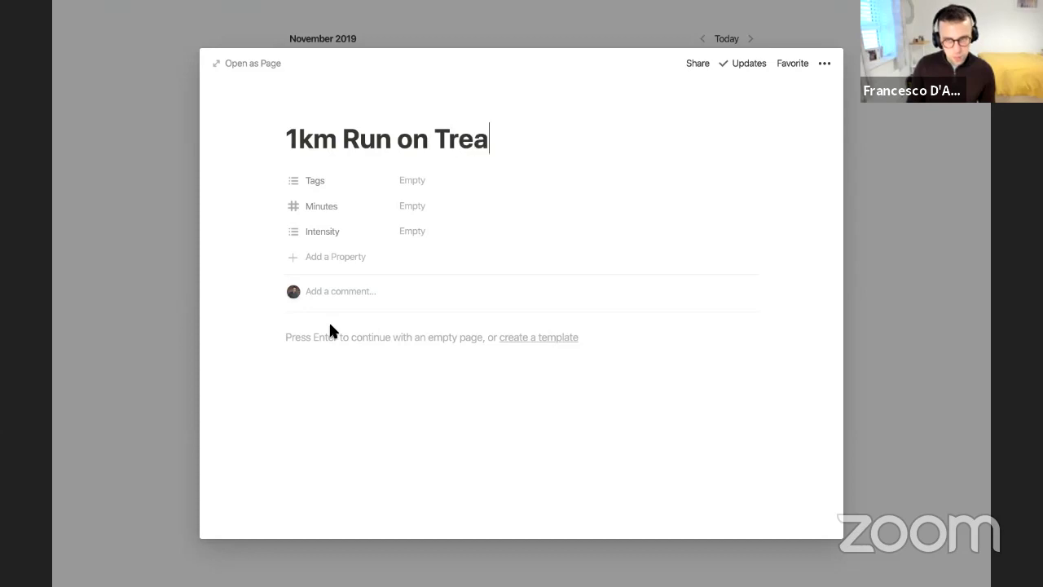
text(d)
click(430, 181)
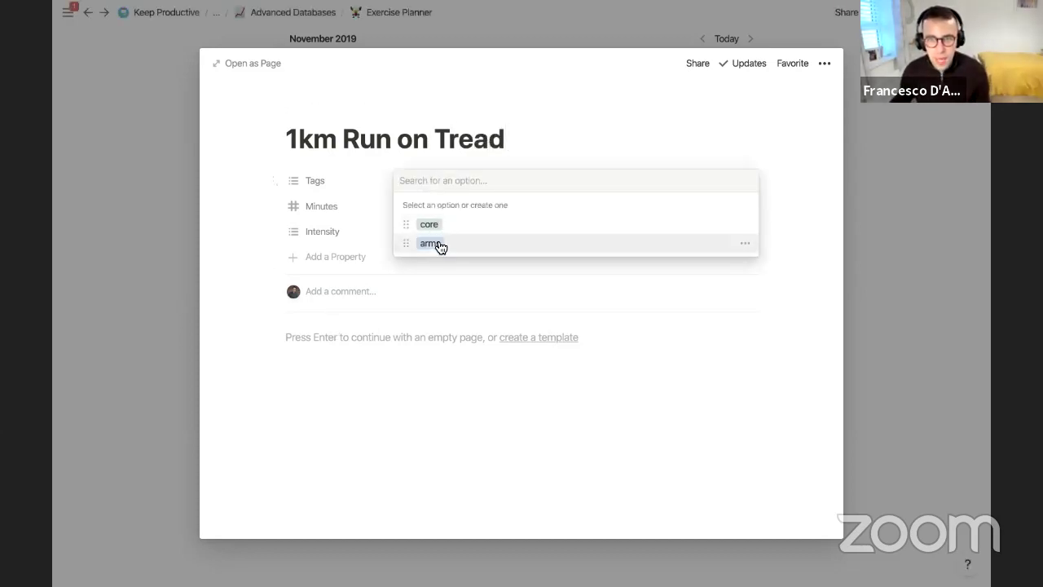
text(la)
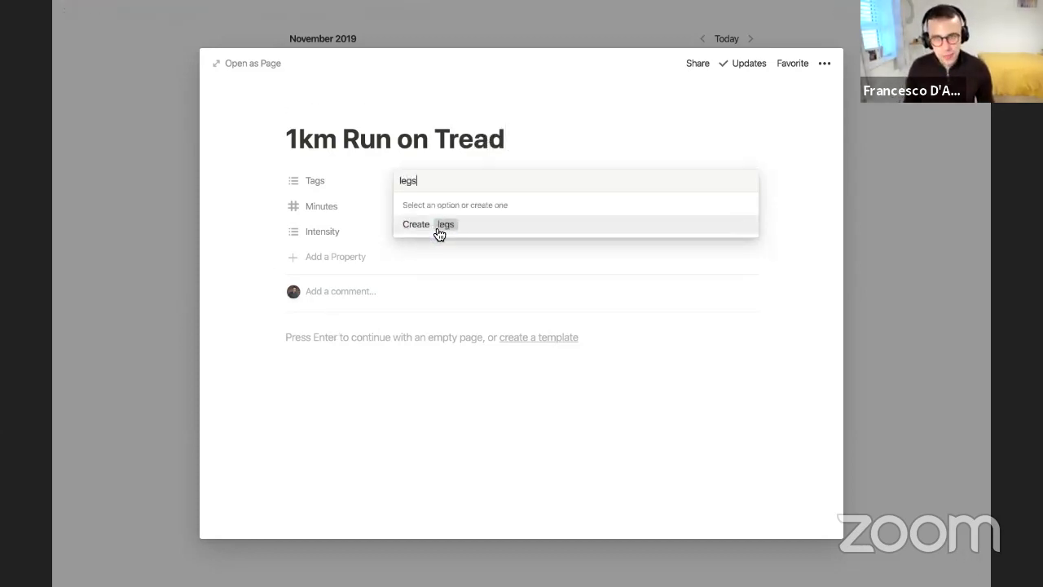
click(439, 225)
Set the run workout's Minutes to 7 and its Intensity to medium.
click(438, 209)
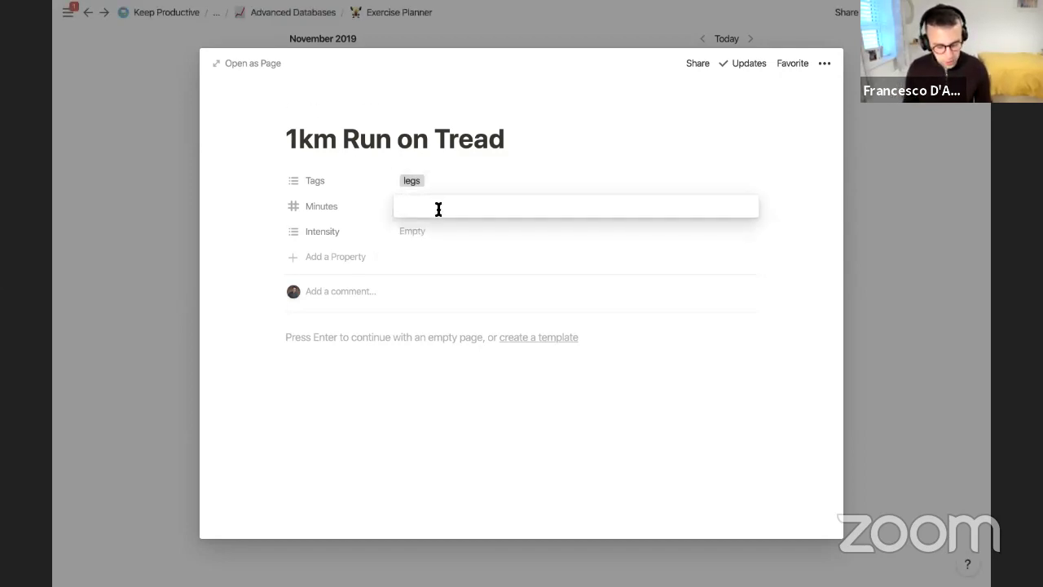
click(440, 238)
click(440, 236)
click(436, 275)
click(361, 212)
Give the run workout's page the running person emoji as its icon and close the page.
click(305, 108)
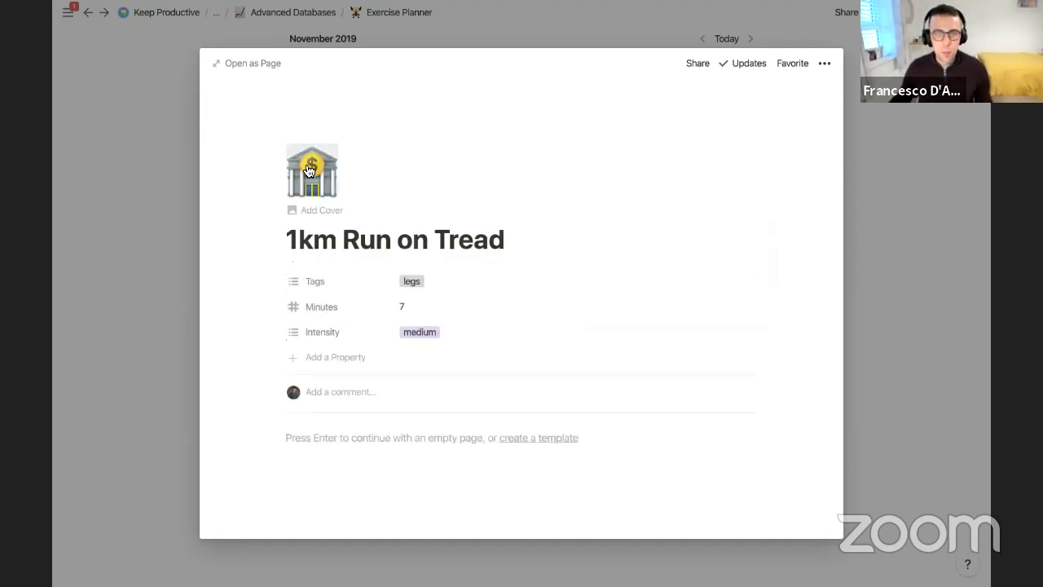
click(308, 171)
text(run)
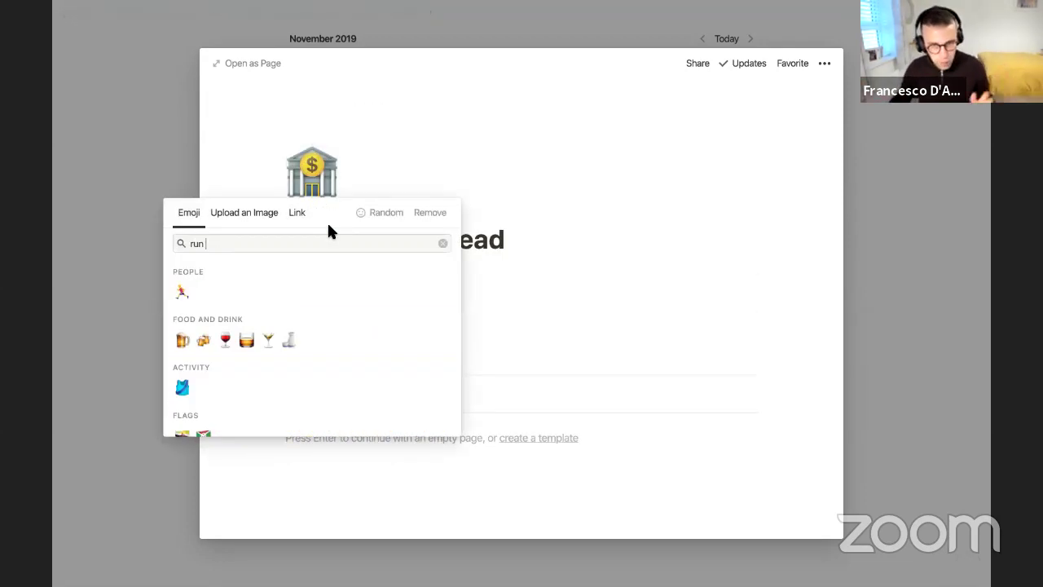
click(183, 292)
click(141, 232)
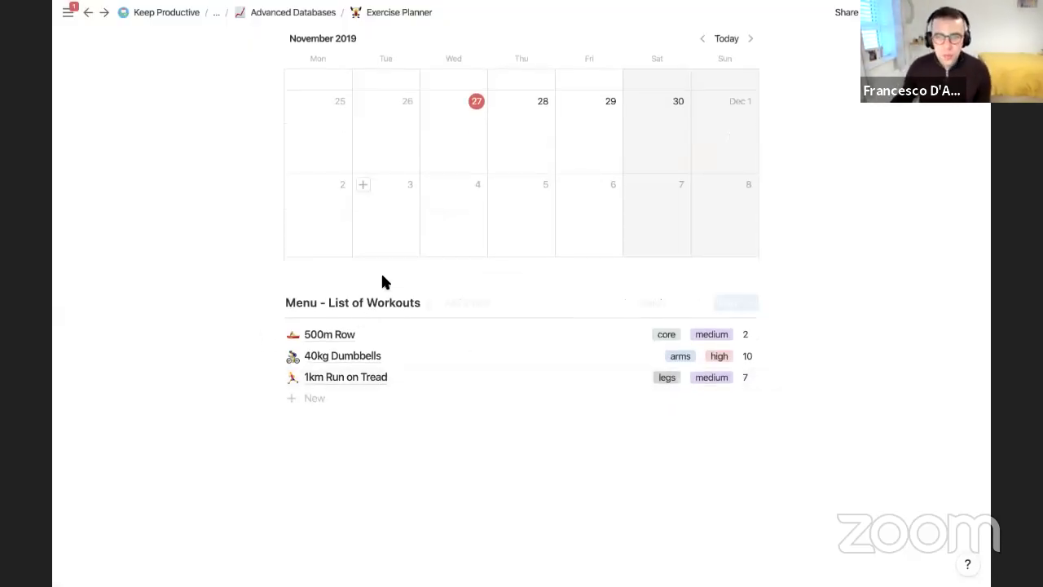
Create a new template named "Workout Day" in the Workout Calendar, leaving its date empty.
scroll(383, 281, up, 3)
scroll(383, 282, up, 6)
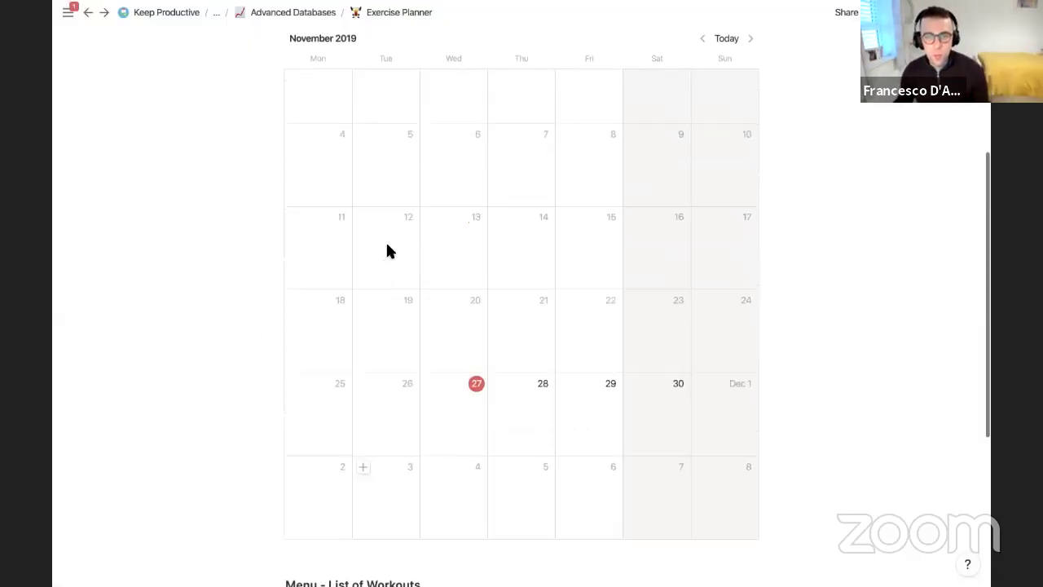
scroll(389, 250, down, 4)
scroll(430, 324, up, 4)
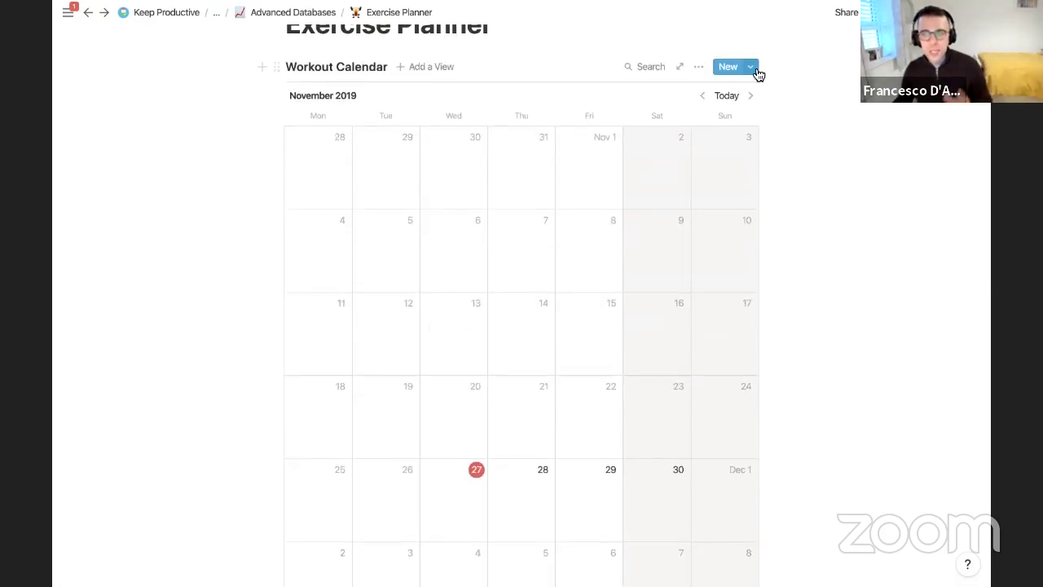
click(755, 70)
click(718, 132)
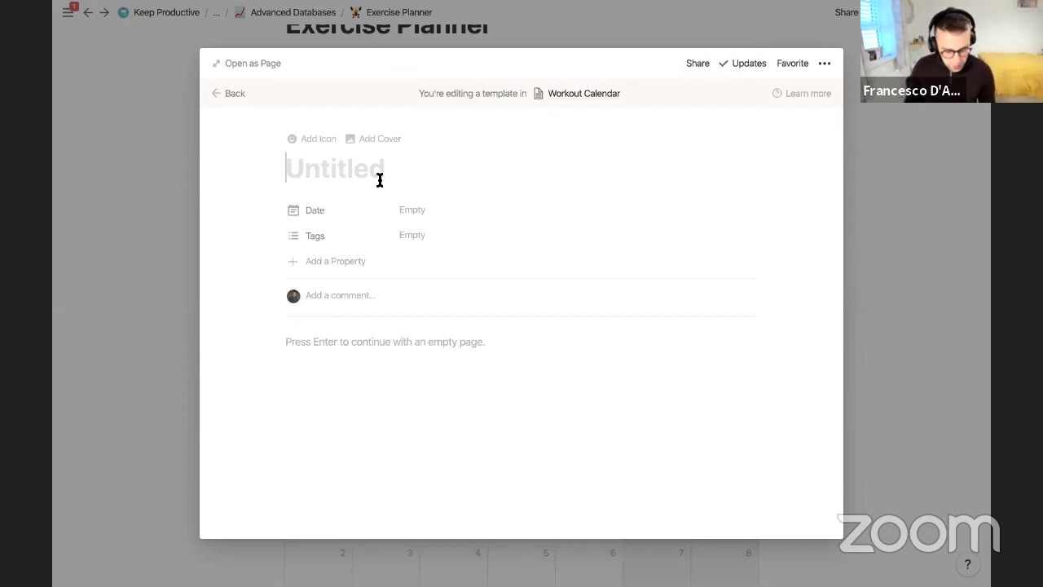
text(Workout )
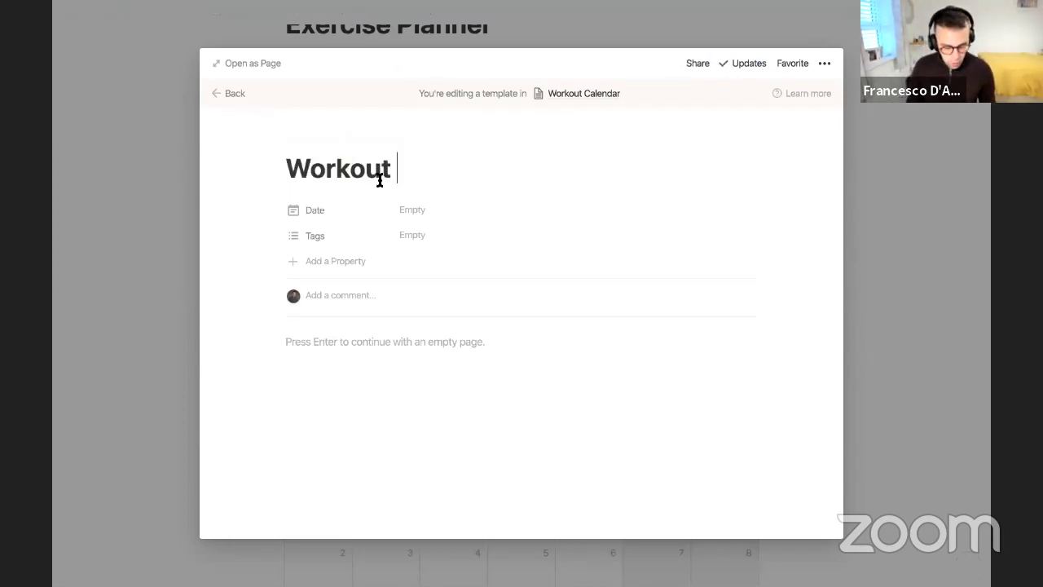
text(Day)
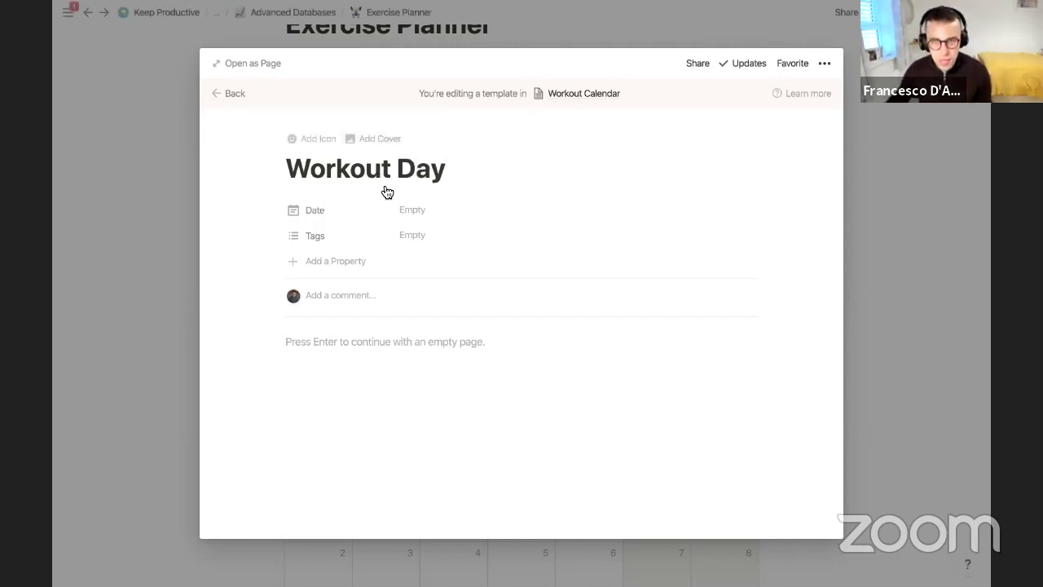
click(413, 212)
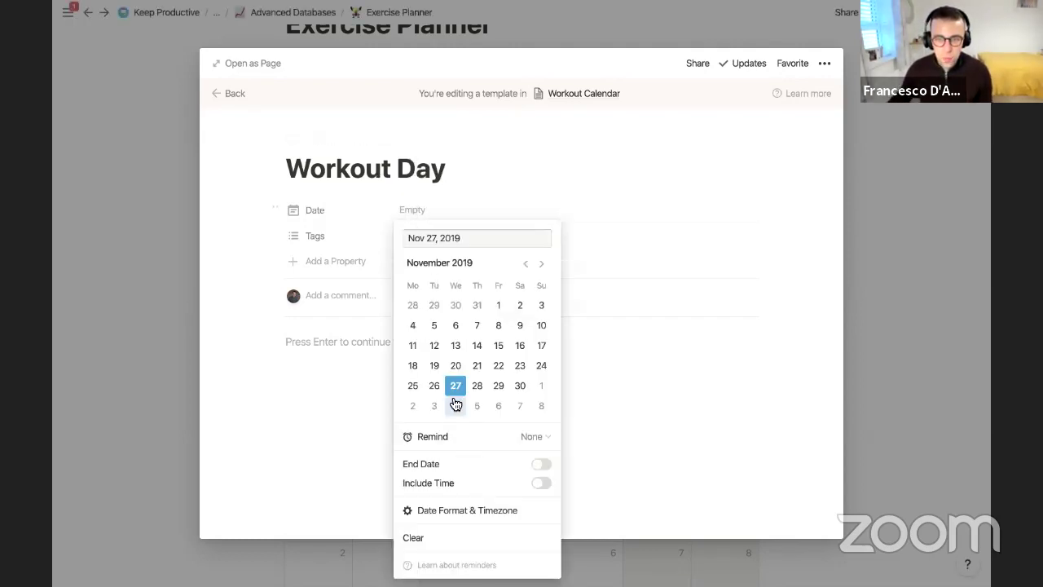
click(358, 247)
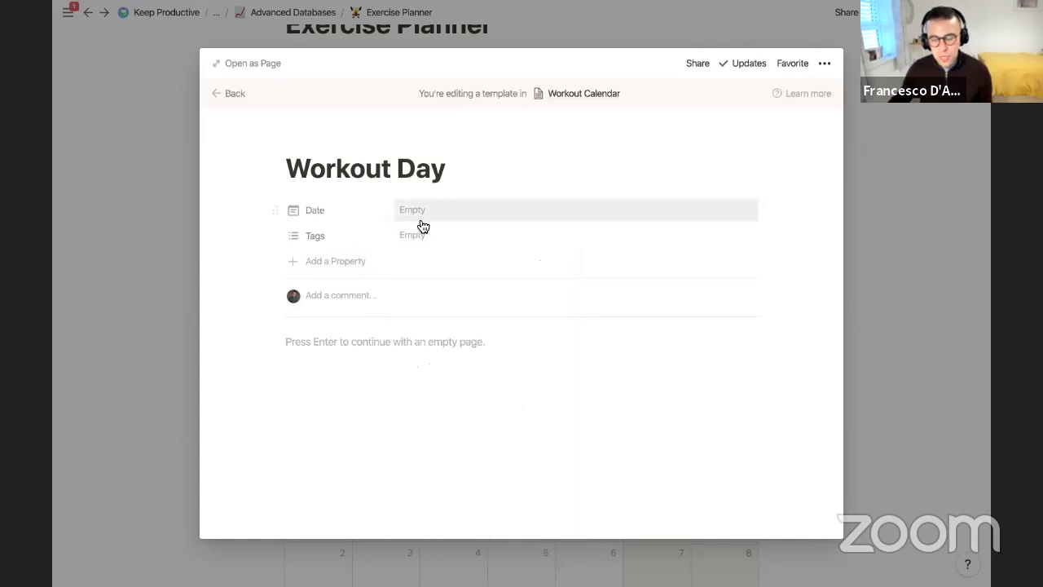
Add a Heading 3 reading "What is goal of this workout?" to the template body with a divider beneath it.
click(349, 343)
text(/sub)
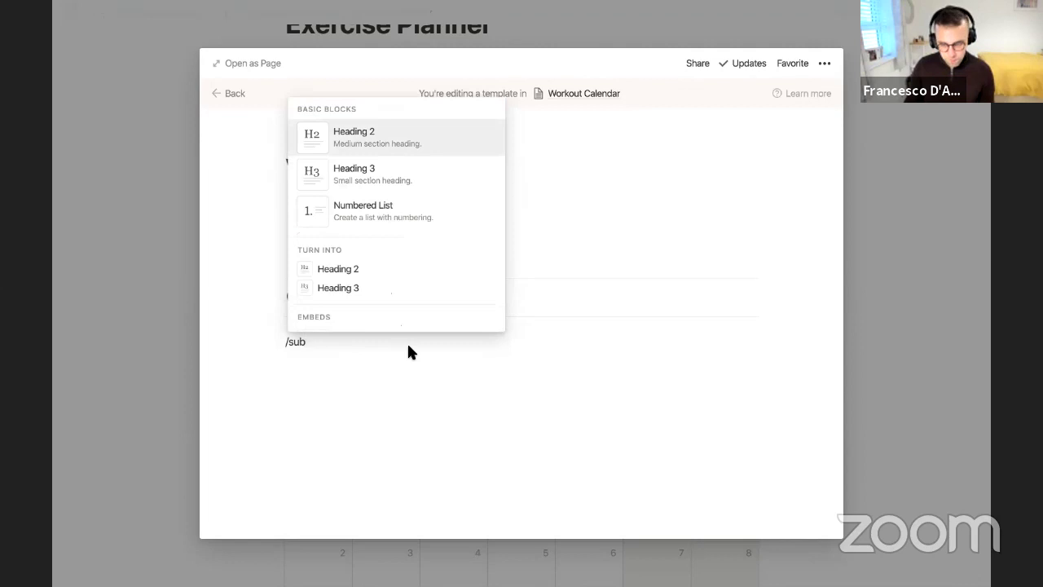
key(Down)
key(Return)
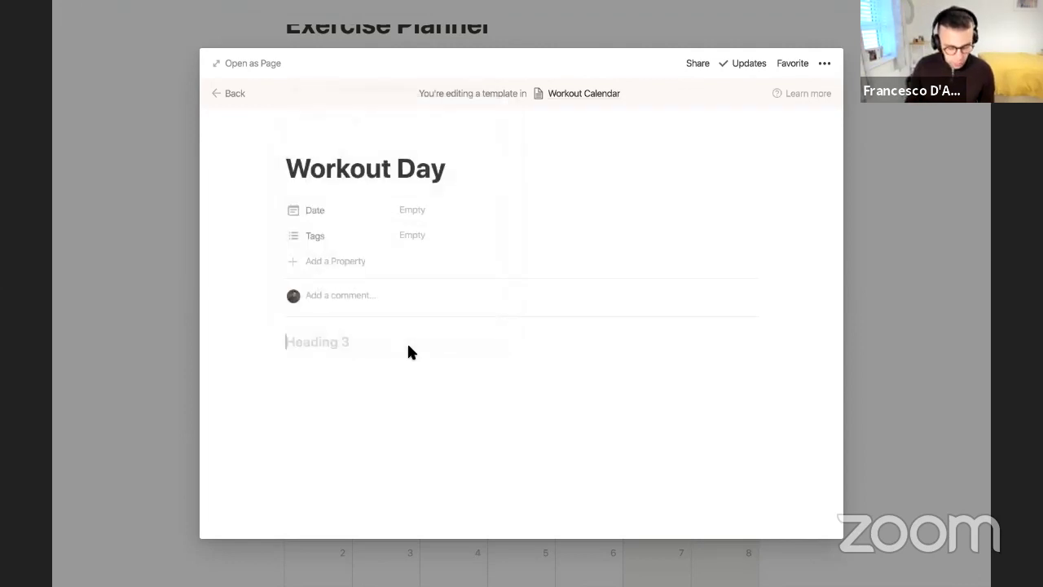
text(What is goal of this workout?)
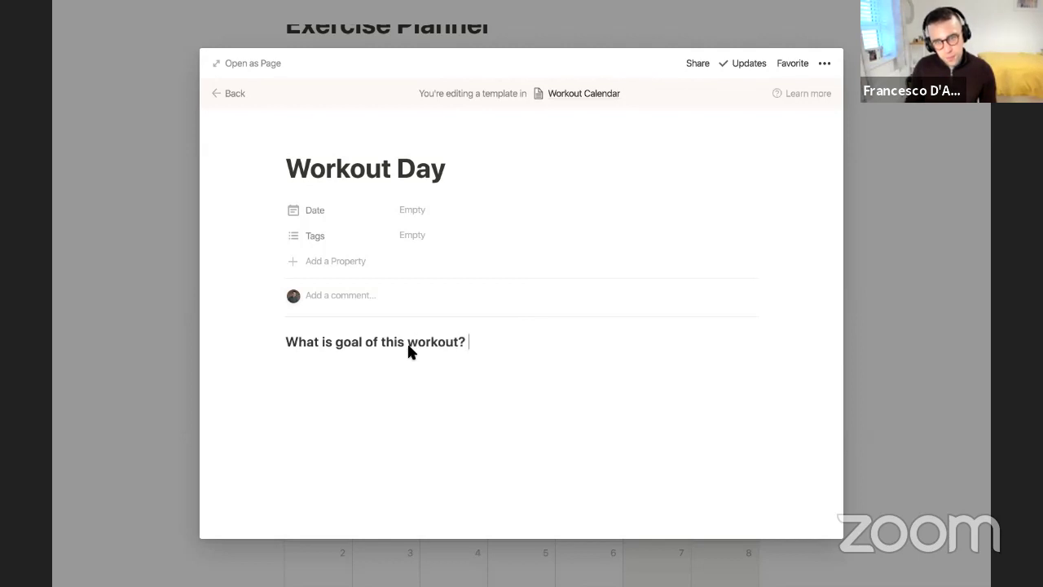
key(Return)
text(/di)
key(Return)
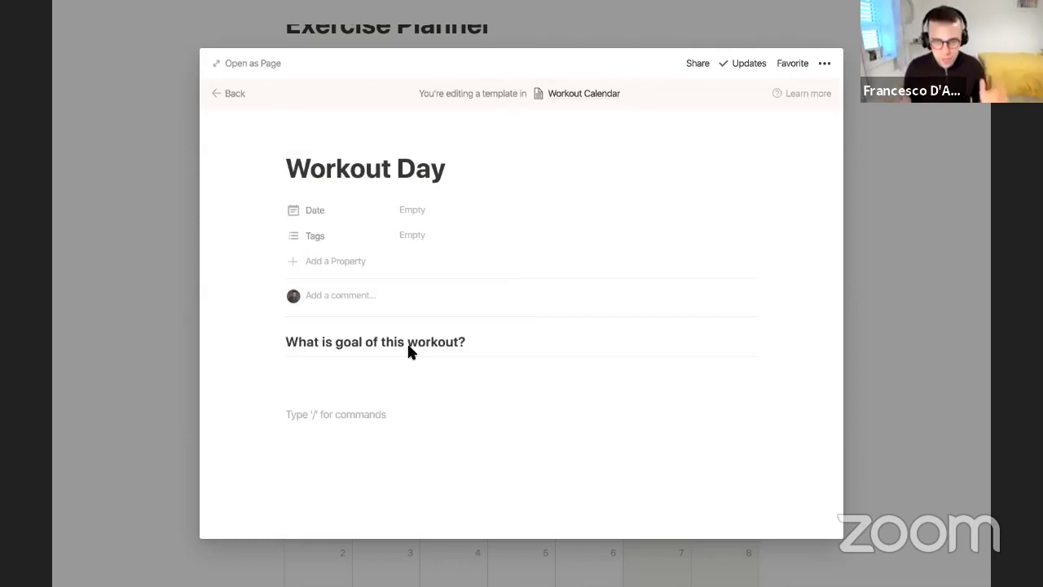
Add a Heading 3 reading "Workouts today" below the goal section of the template, with a divider beneath it.
text(/h2)
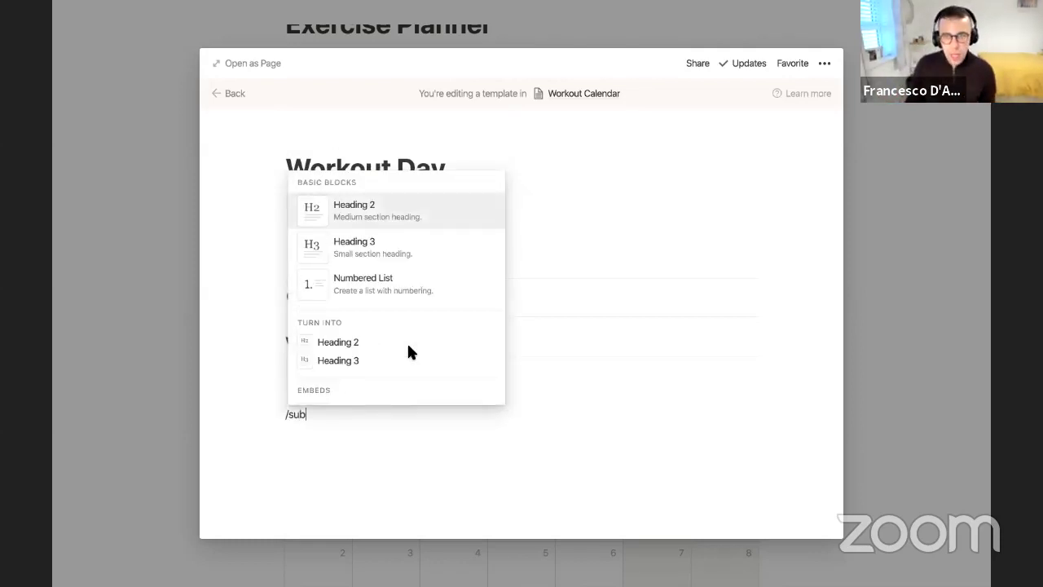
key(Return)
key(BackSpace)
text(/s)
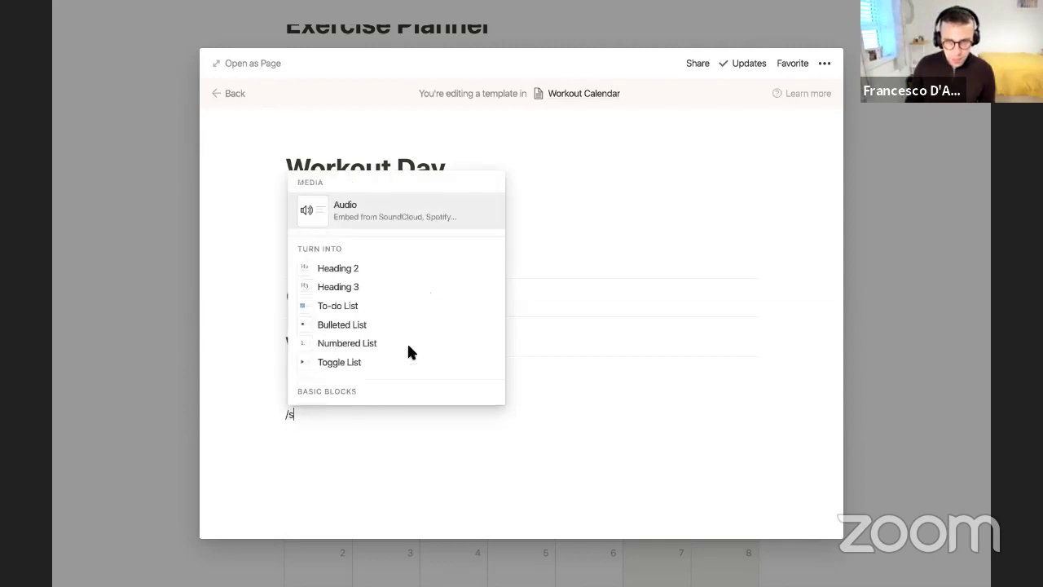
key(Down)
key(Down)
key(Down)
key(BackSpace)
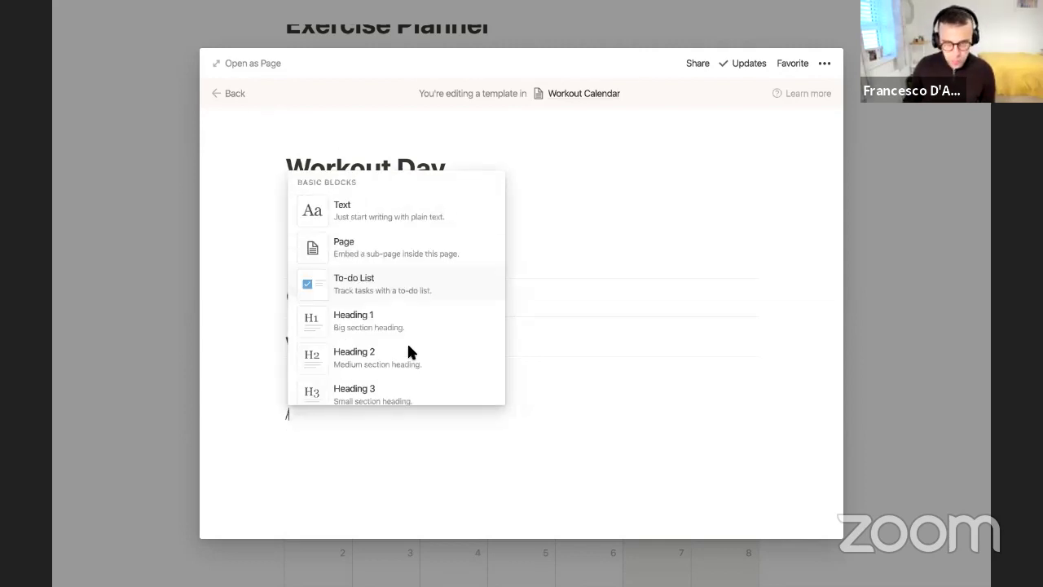
key(Down)
key(Down)
key(Down)
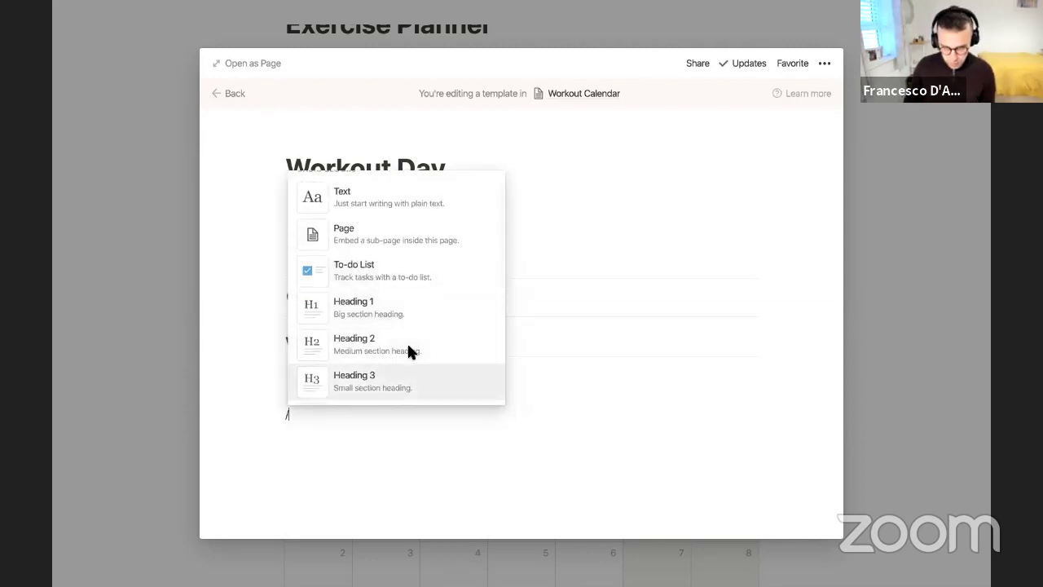
key(Return)
text(Wokrout)
key(BackSpace)
key(BackSpace)
key(BackSpace)
key(BackSpace)
key(BackSpace)
text(rko)
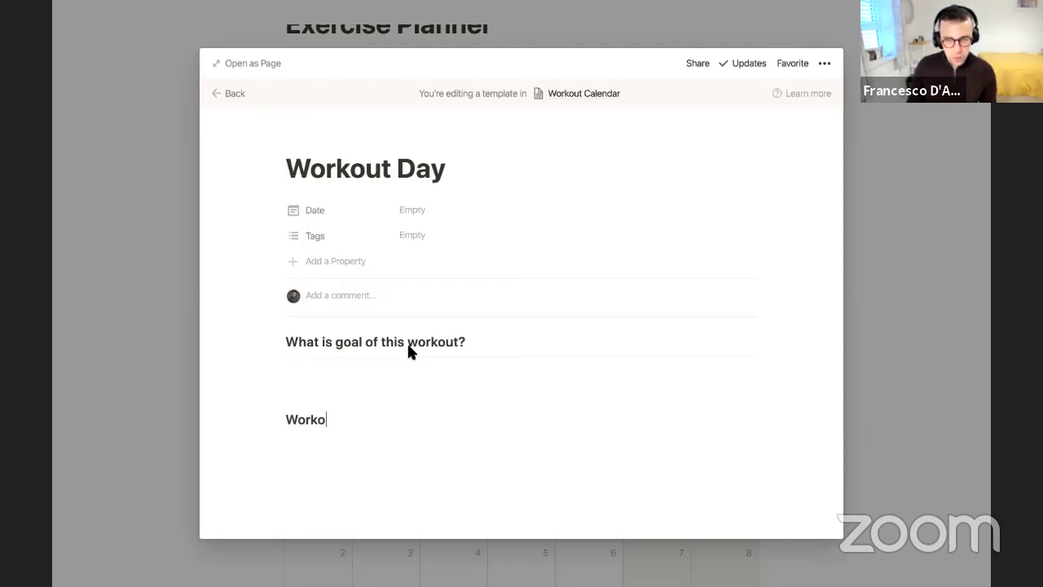
text(uts today)
key(Return)
text(/)
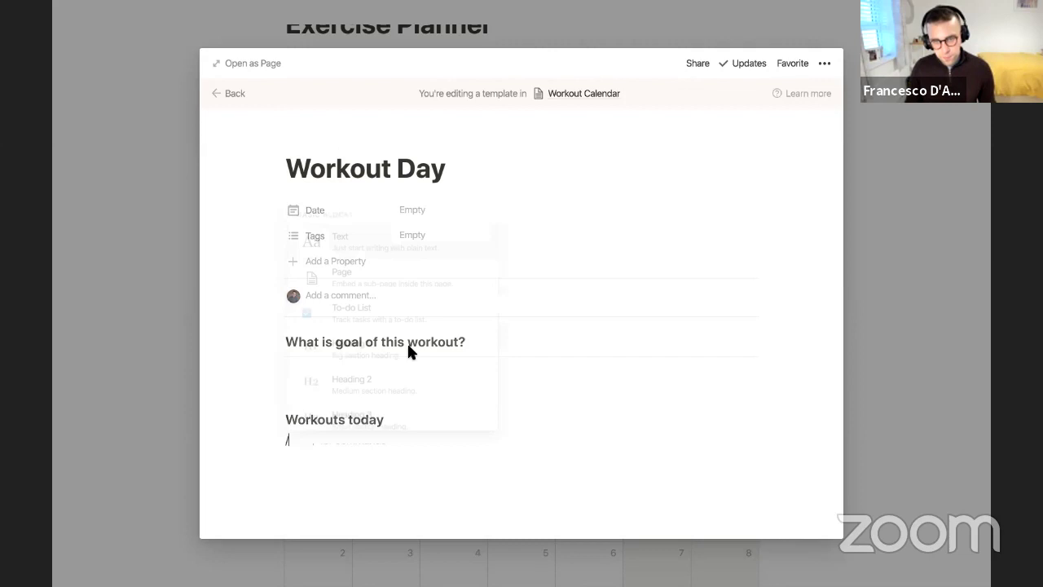
key(Escape)
Add three empty bullet points under the "Workouts today" divider.
click(349, 456)
text(-)
key(Return)
text(-)
click(320, 455)
click(314, 470)
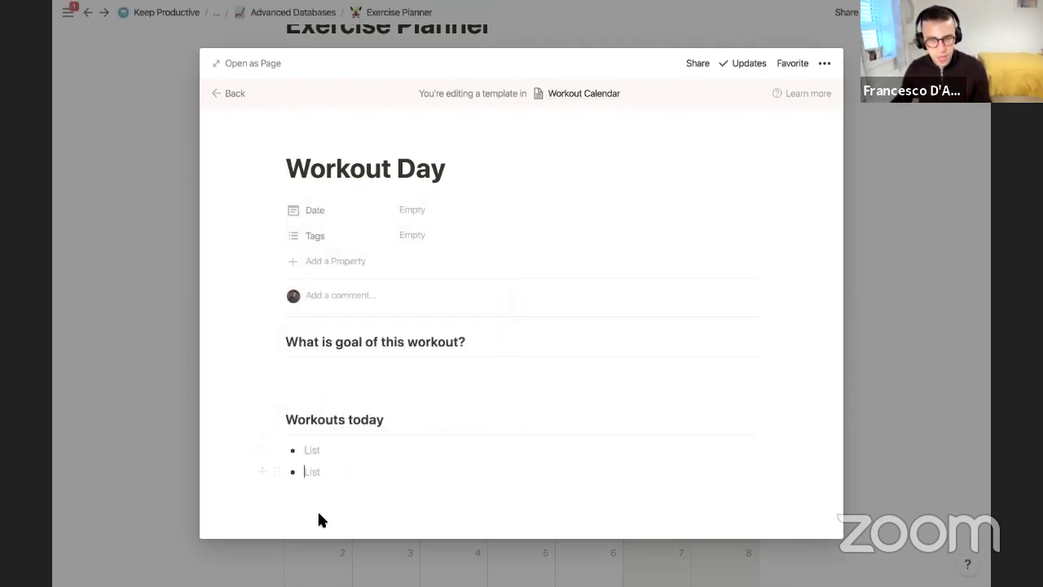
click(317, 509)
text(-)
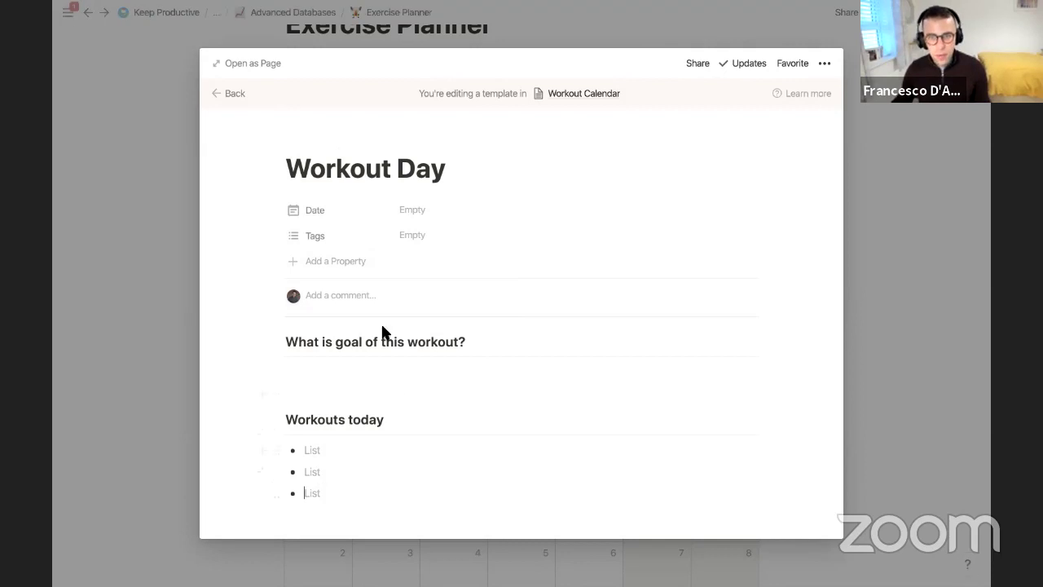
Move the "Workouts today" heading, divider and bullets into a second column beside the goal section, and close the template.
scroll(394, 374, down, 1)
drag(355, 513, 775, 333)
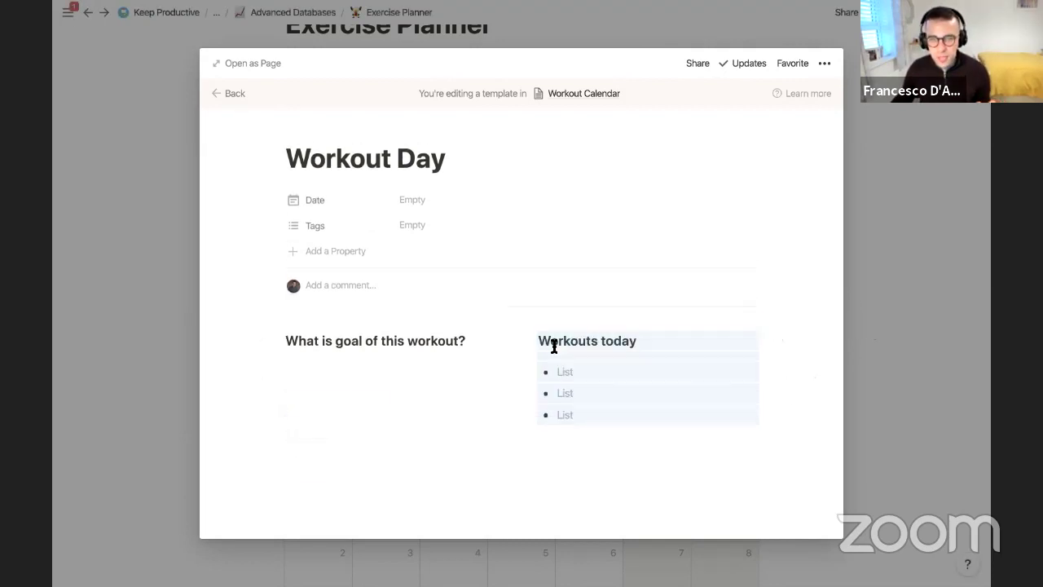
click(449, 431)
click(450, 395)
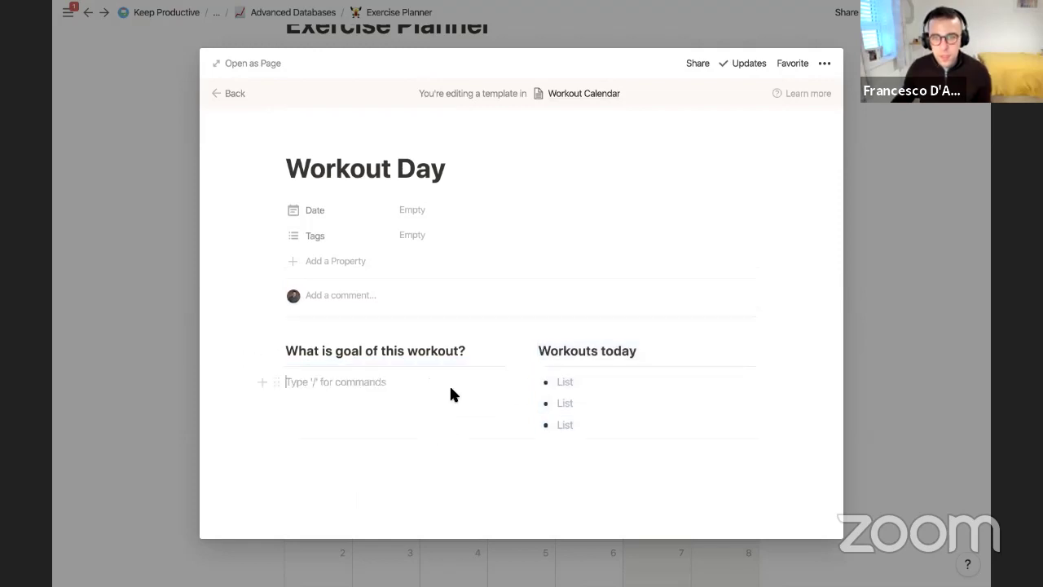
click(143, 248)
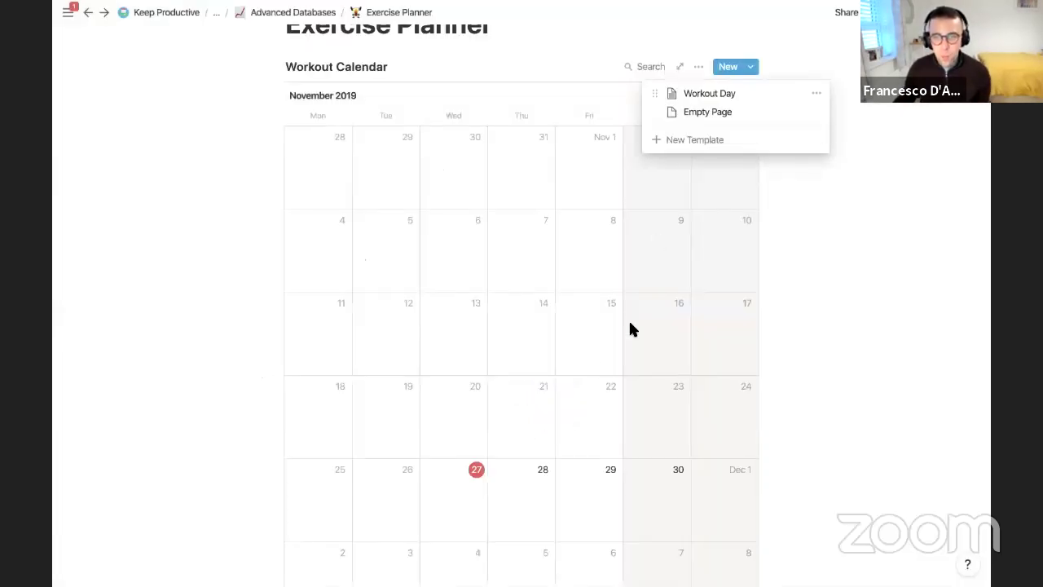
click(819, 232)
Add a new item to November 27 in the Workout Calendar and apply the Workout Day template to it.
scroll(819, 235, down, 3)
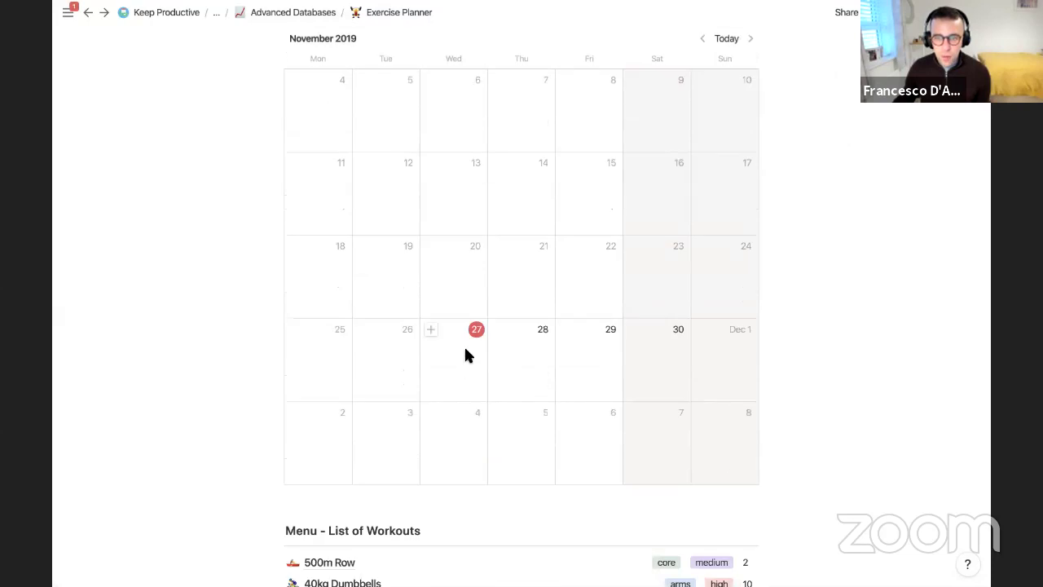
scroll(435, 335, down, 2)
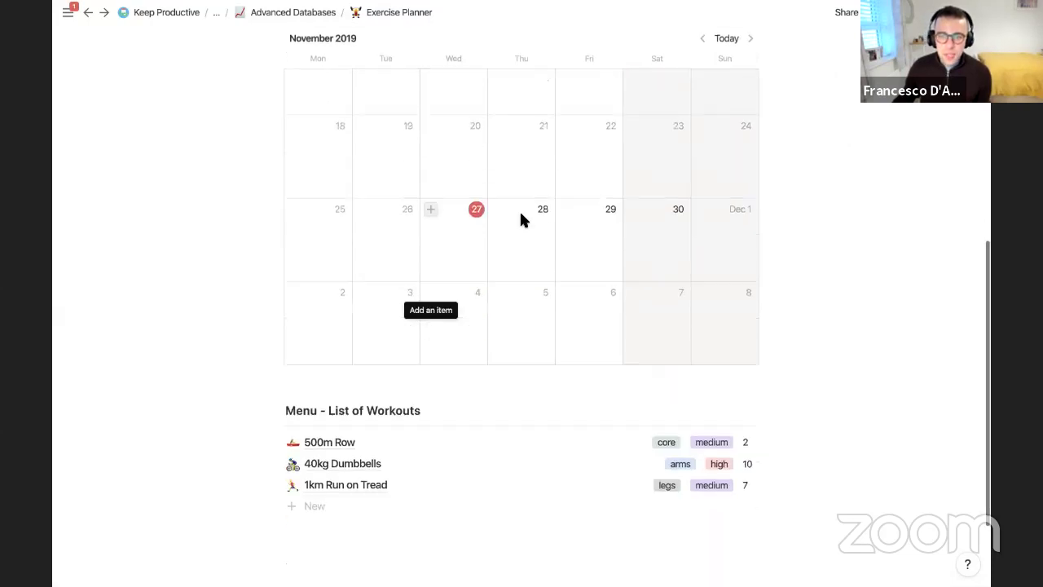
click(430, 212)
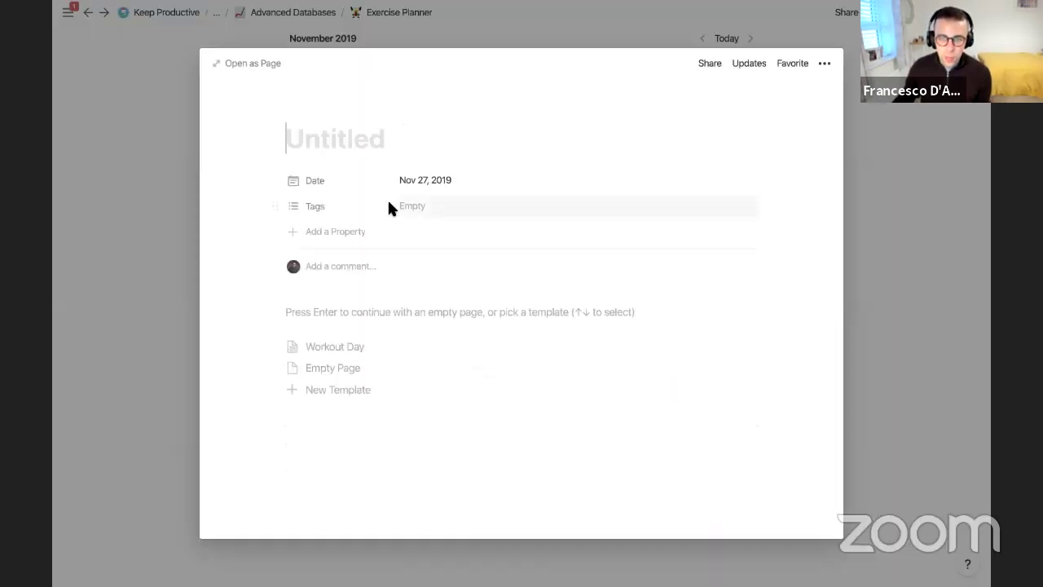
click(342, 354)
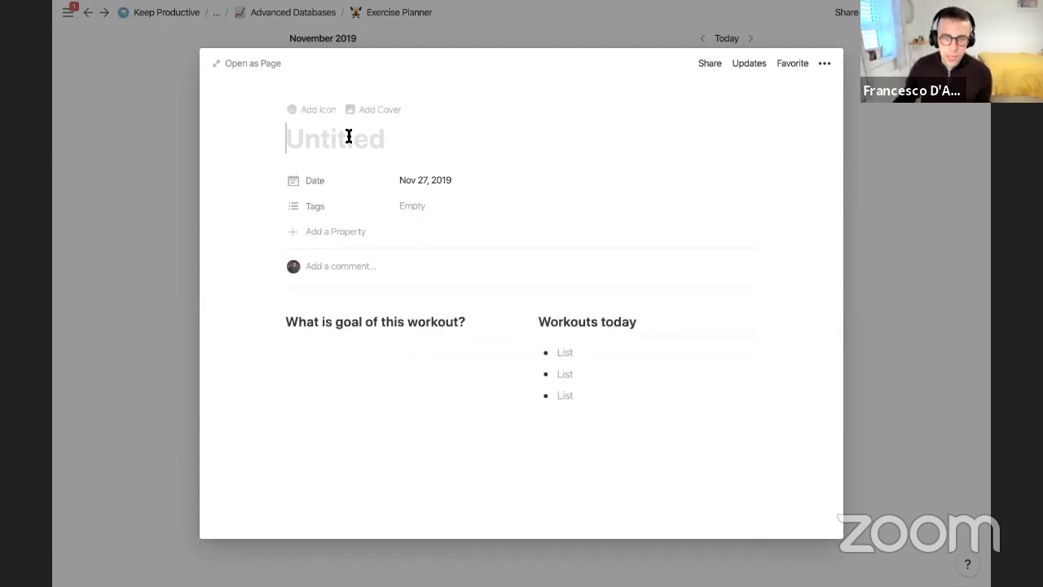
Title the new calendar page "Boxing Focus" and give it the red boxing glove emoji as its icon.
text(Boxing)
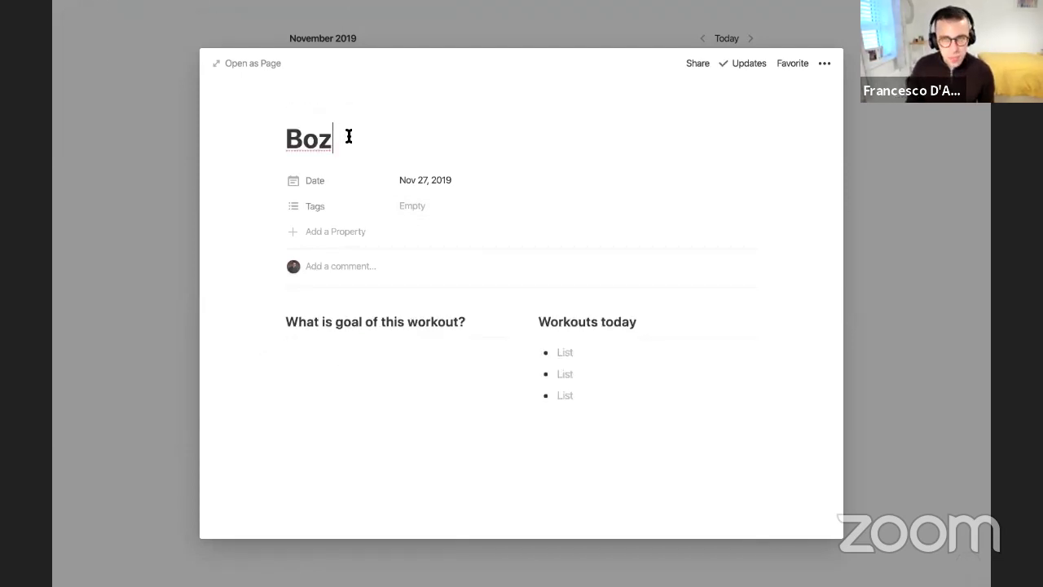
text( Focus)
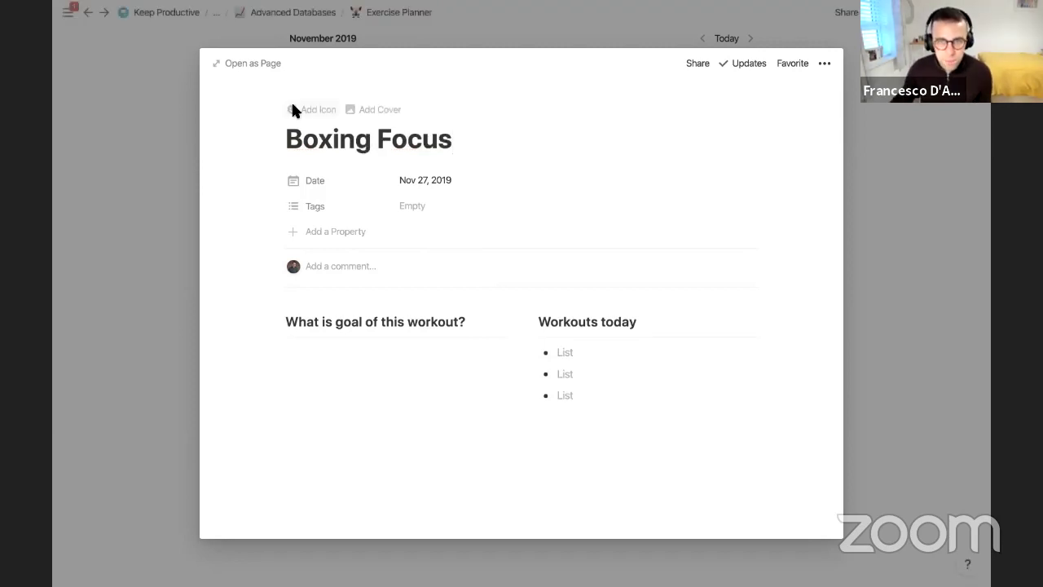
click(294, 101)
click(310, 188)
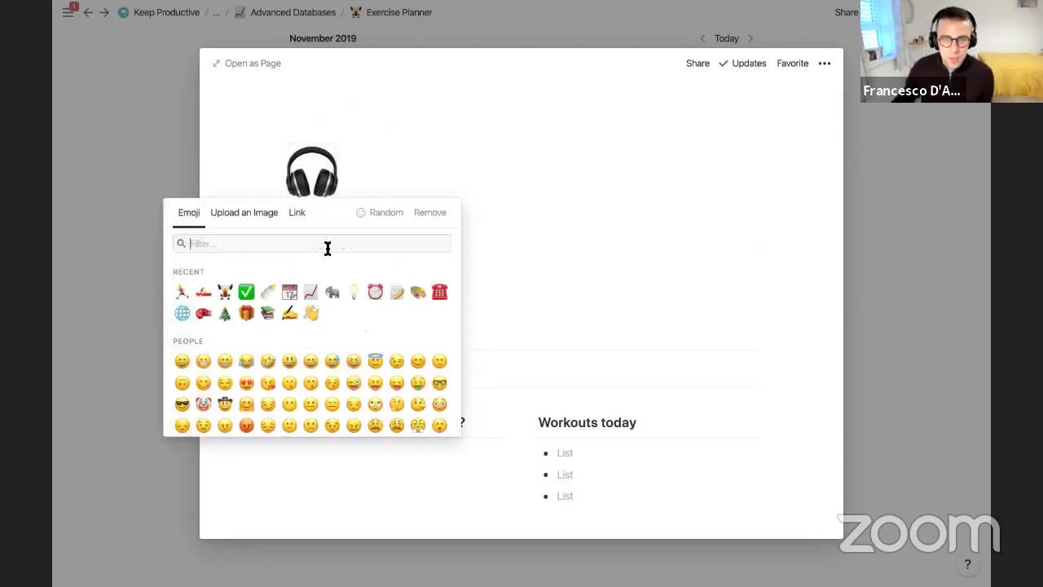
click(204, 314)
scroll(421, 310, down, 2)
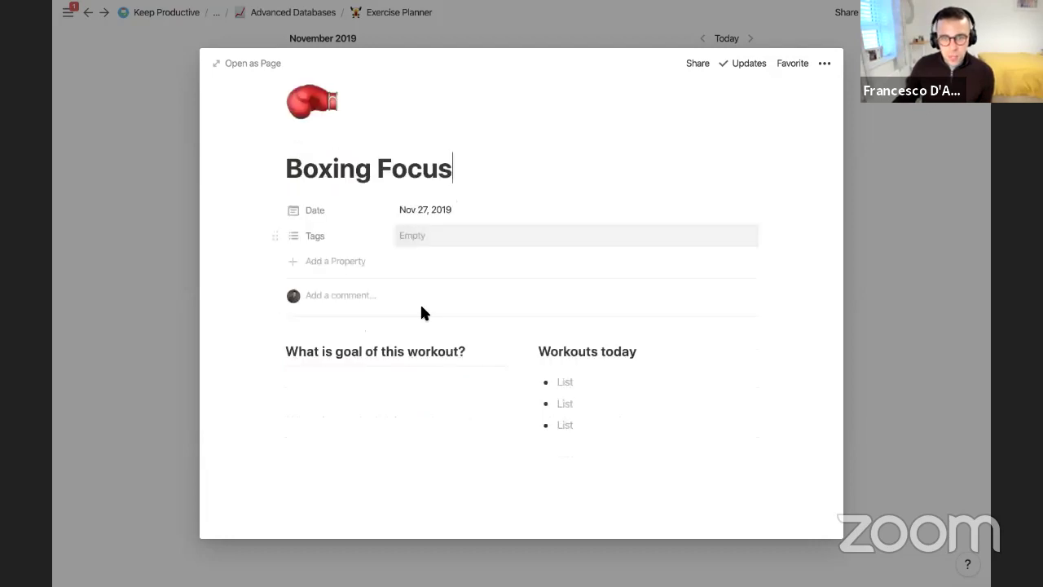
Add a bullet under the goal heading: "Today's workout is to box distance for 15-minutes and then complete the following tagged exercises".
click(408, 390)
text(- Todya)
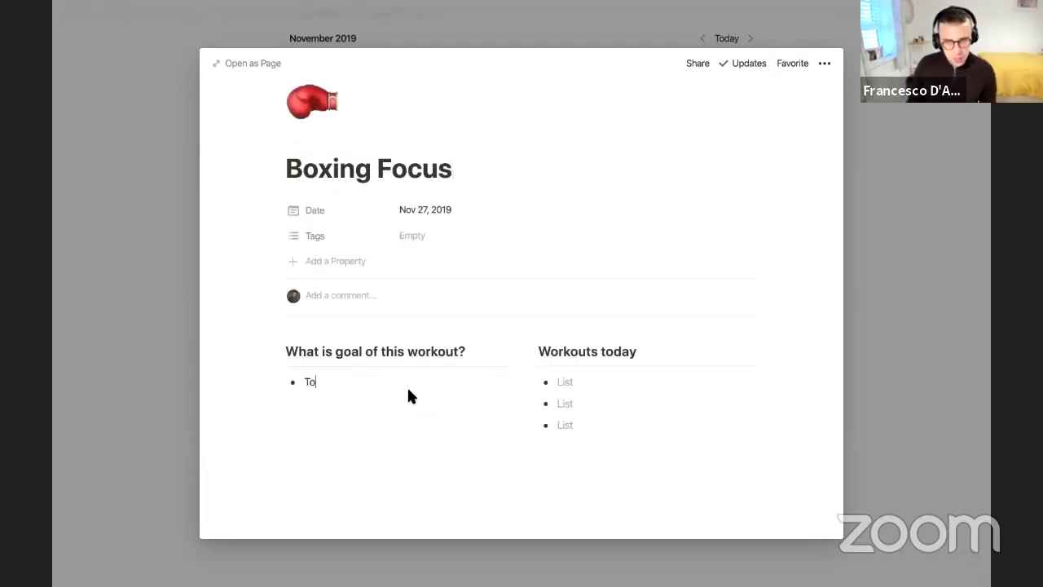
key(BackSpace)
key(BackSpace)
text(ay's)
key(BackSpace)
key(BackSpace)
text('s workout)
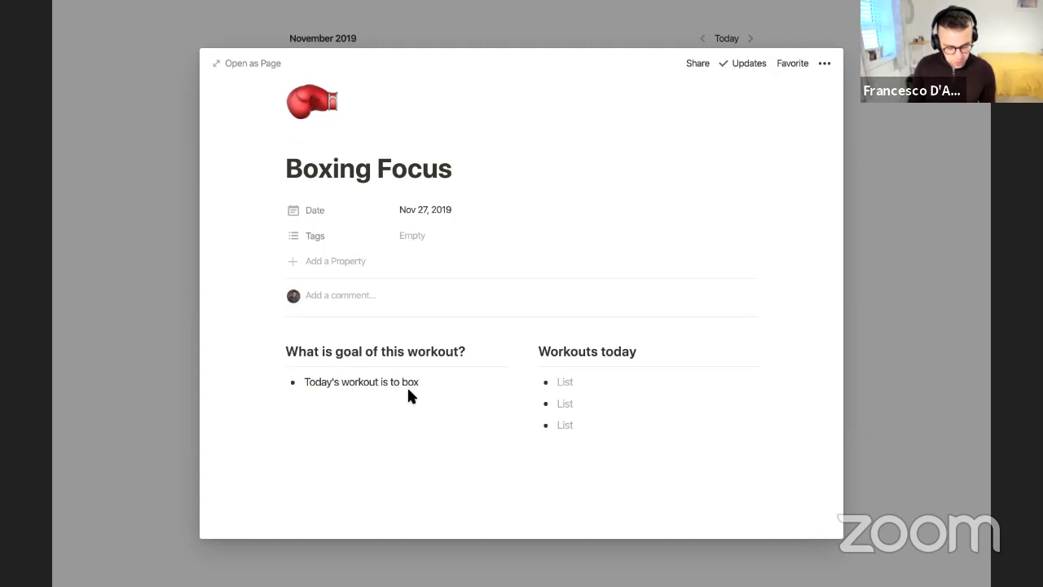
text(is to box distance for)
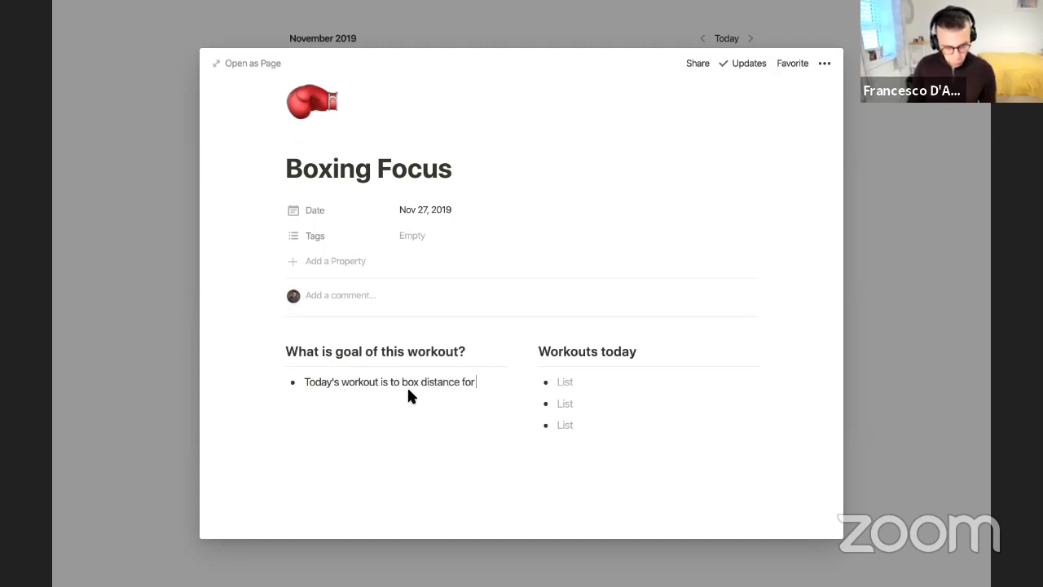
text( 15-minutes an)
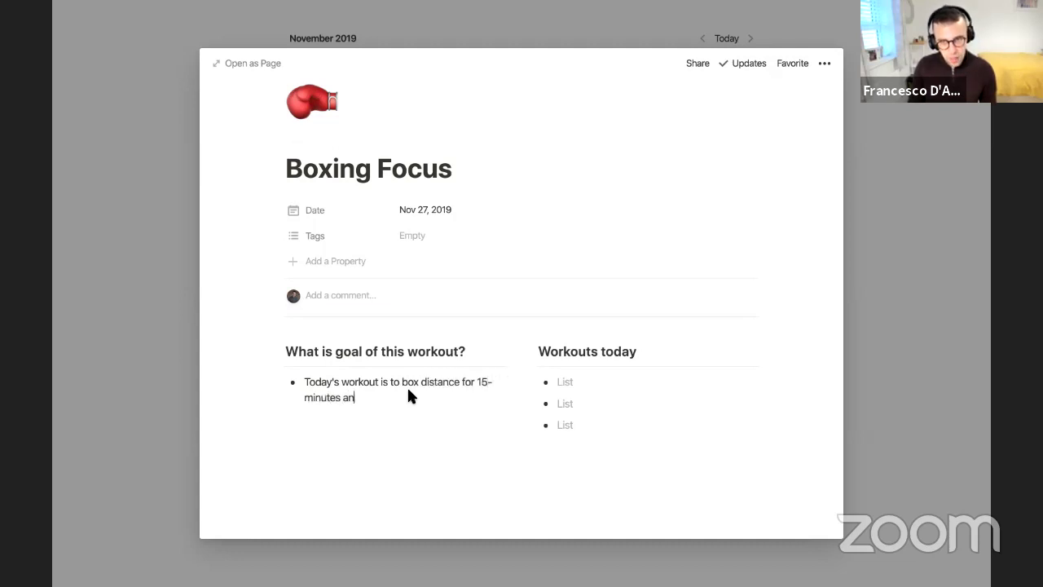
text(d then complete th)
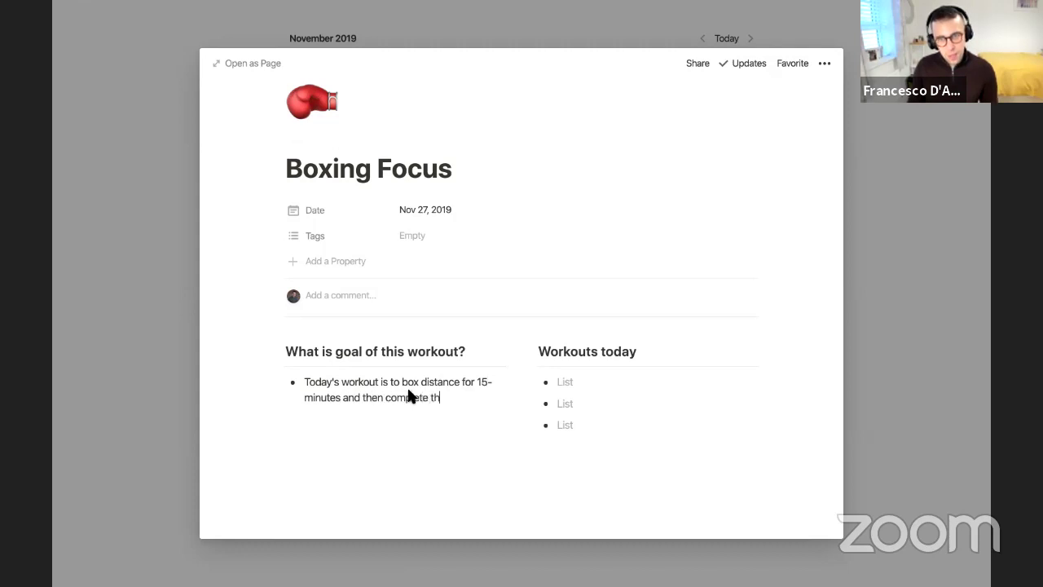
text(e following tagg)
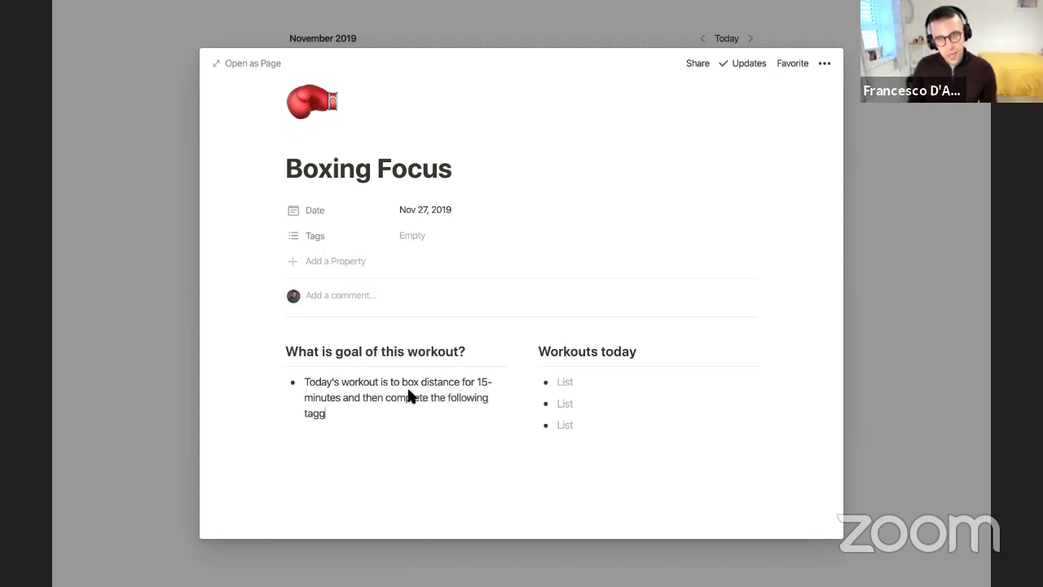
text(ed exercises)
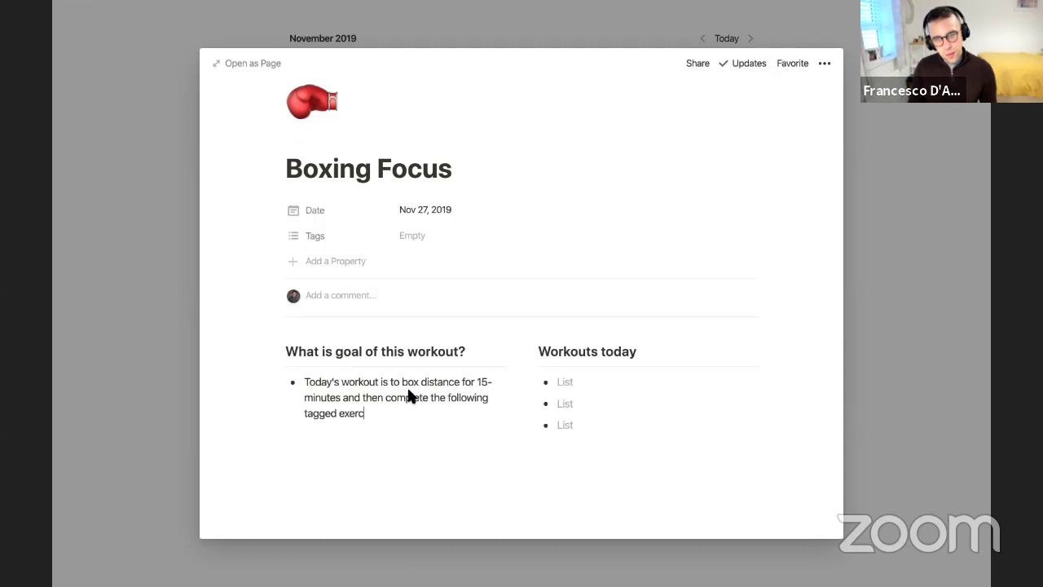
Add a Relation property to the Boxing Focus page linked to the "Menu - List of Workouts" database and name it "Workouts".
click(365, 267)
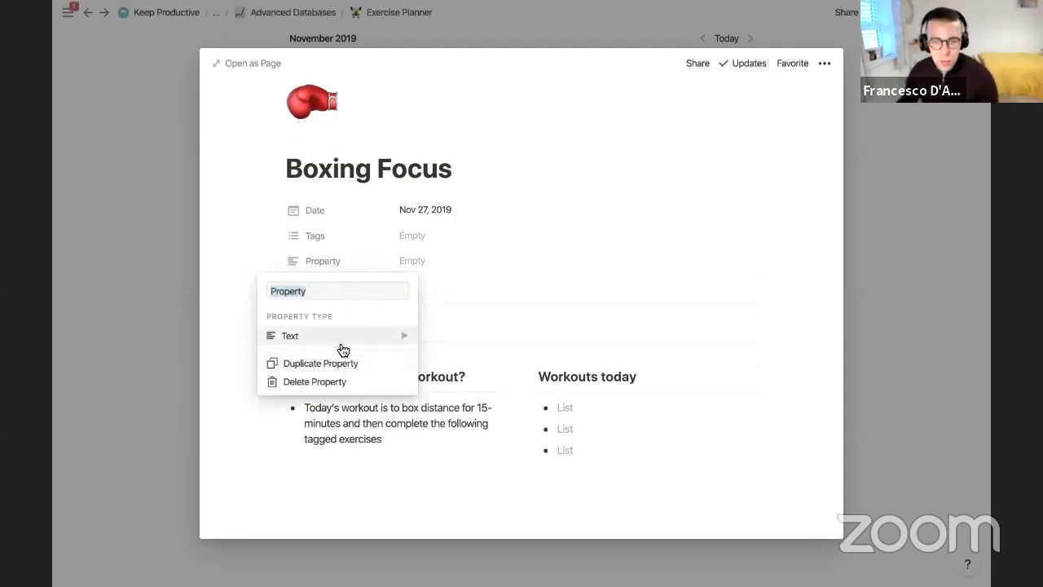
mouse_move(343, 341)
scroll(510, 412, down, 2)
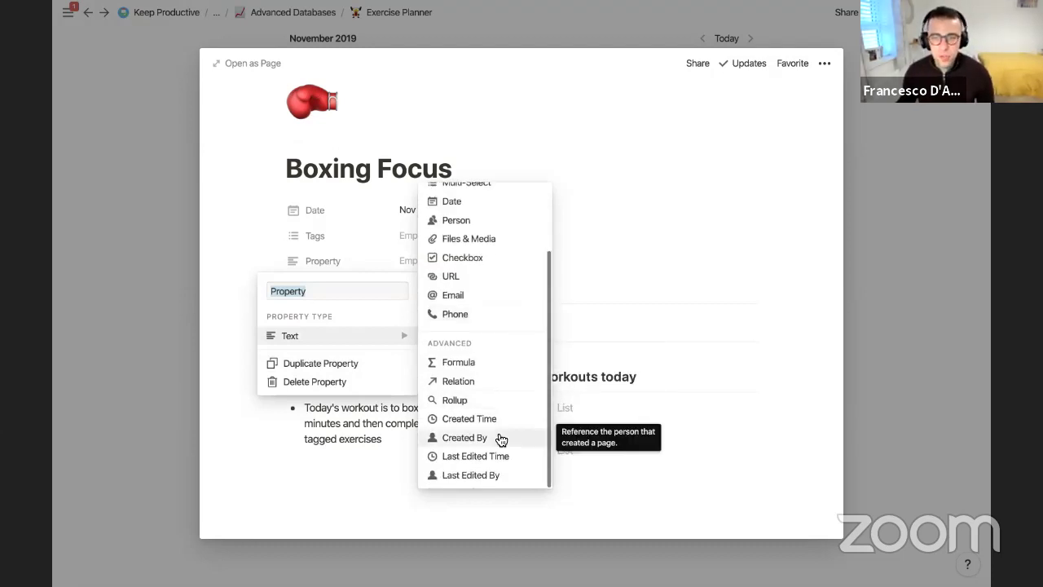
click(481, 381)
click(511, 296)
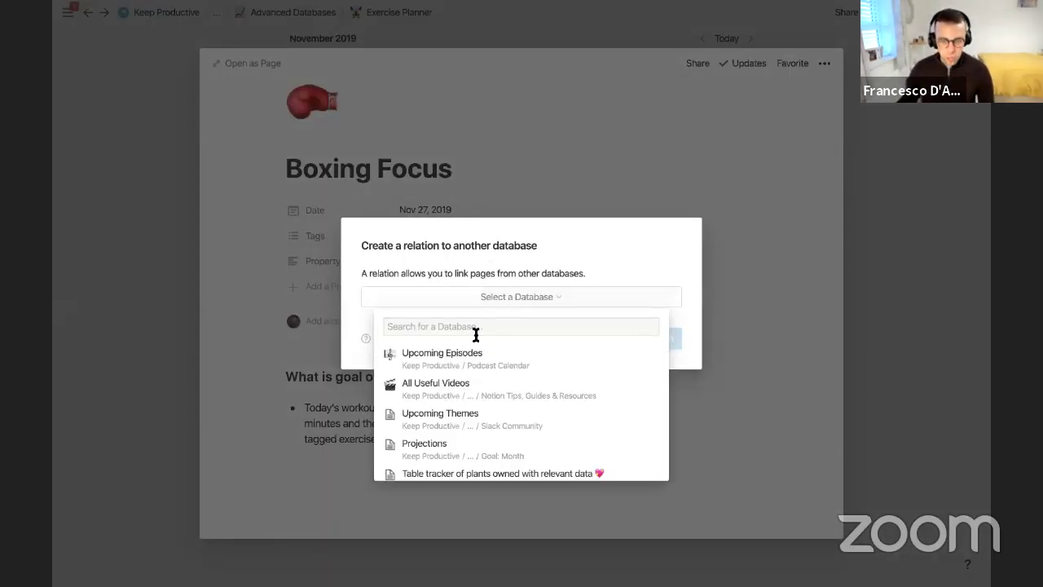
text(menu)
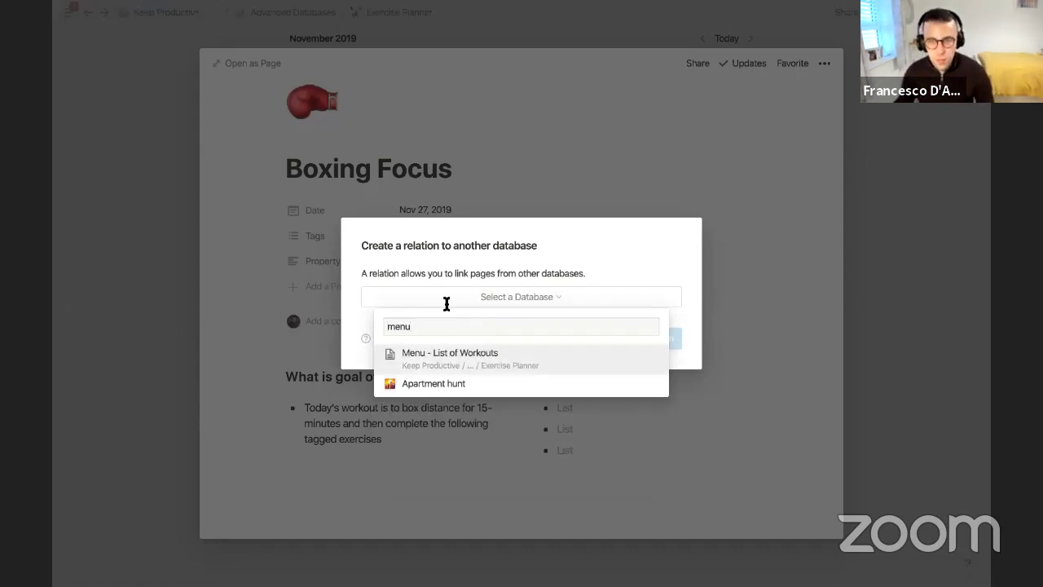
click(515, 362)
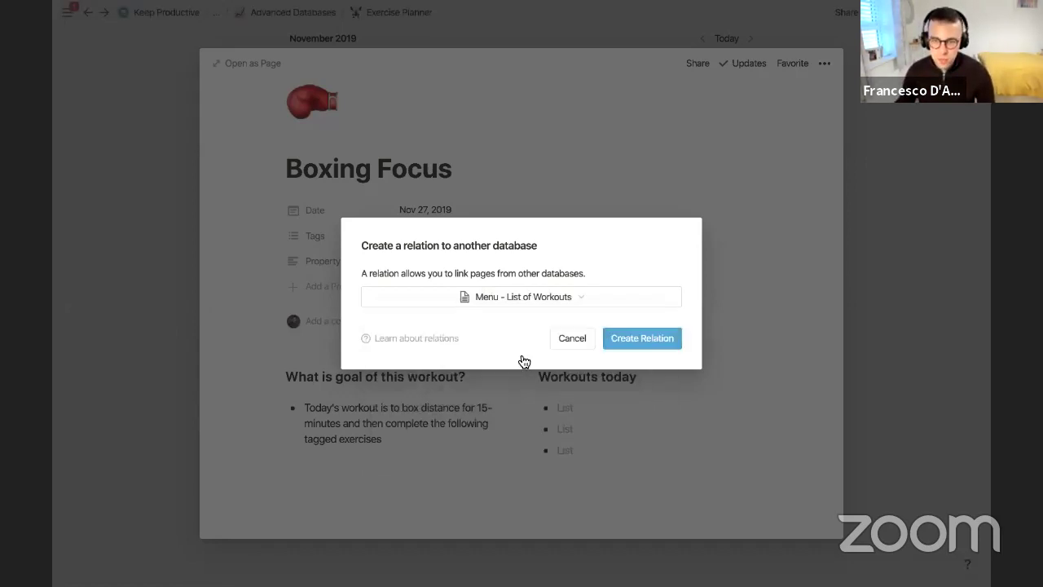
click(636, 337)
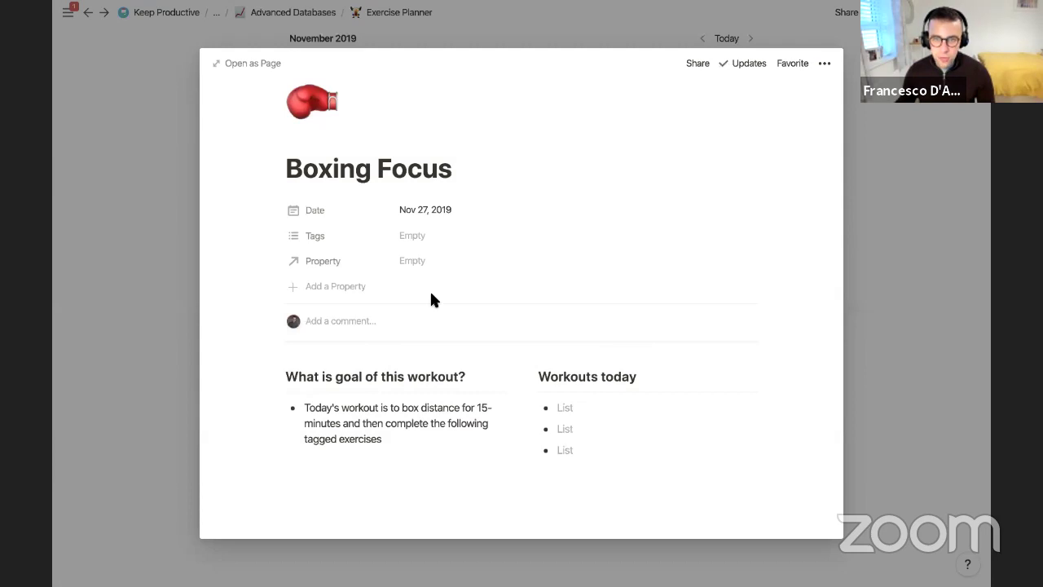
click(353, 261)
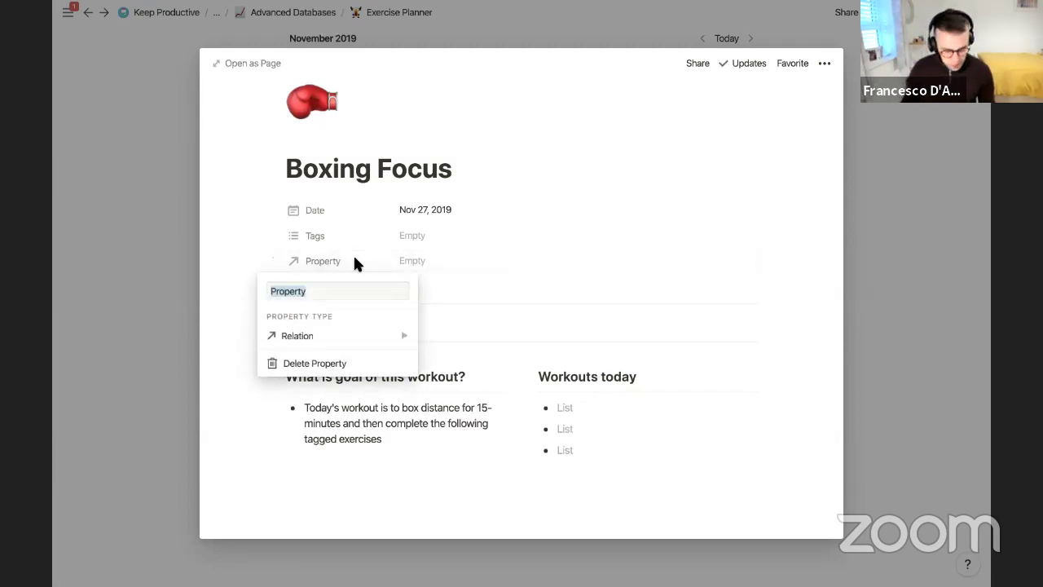
text(Workouts)
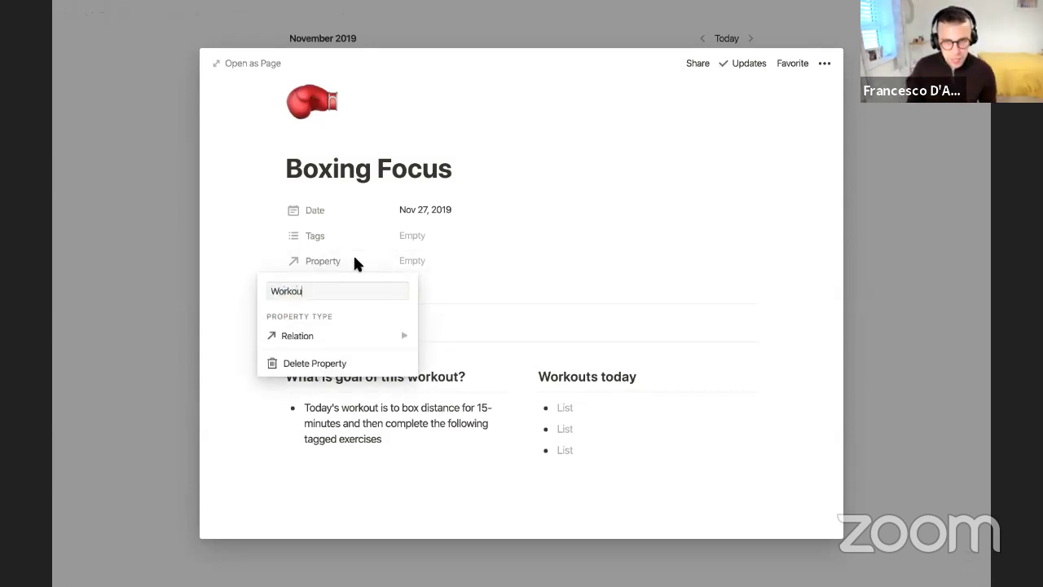
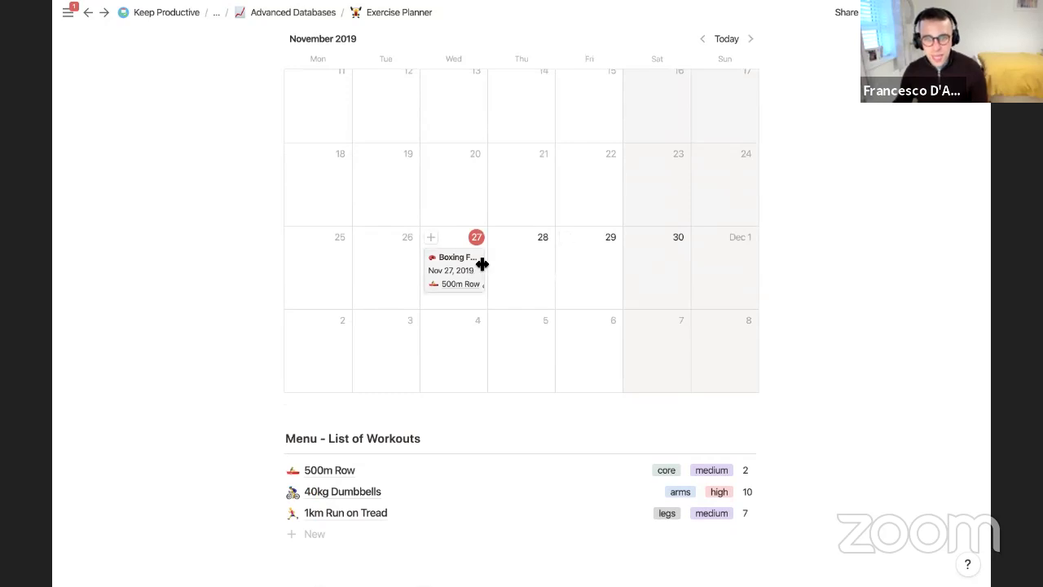
Open the Workout Calendar as a full page and open its Boxing Focus entry on November 27.
scroll(482, 264, up, 5)
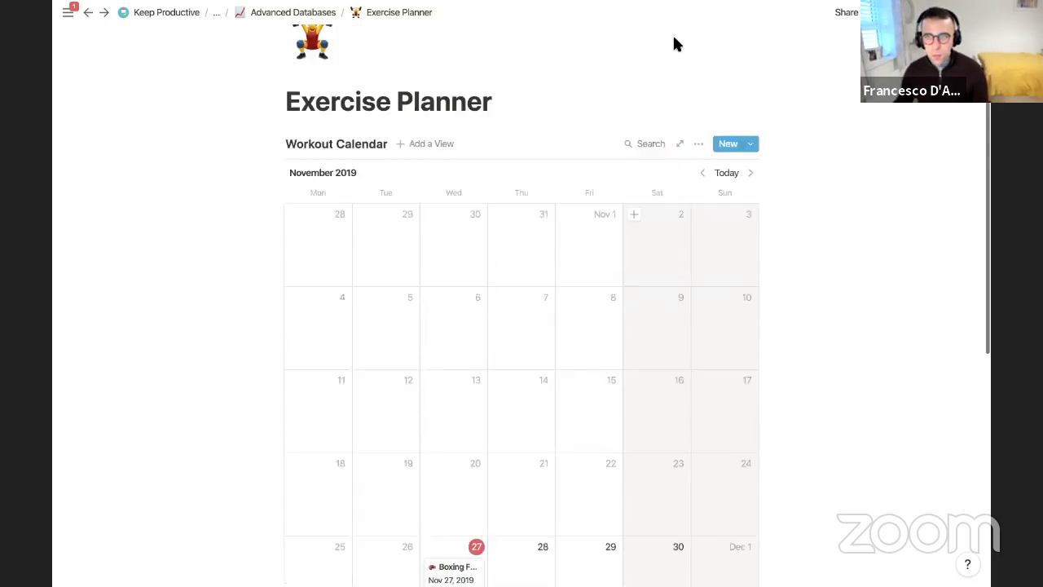
click(680, 163)
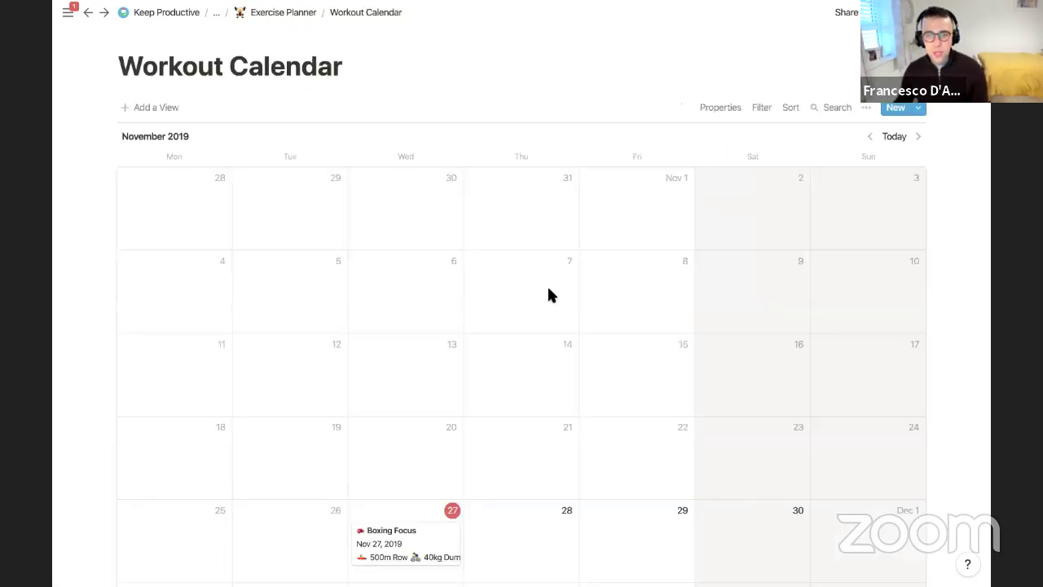
scroll(521, 326, down, 3)
click(437, 364)
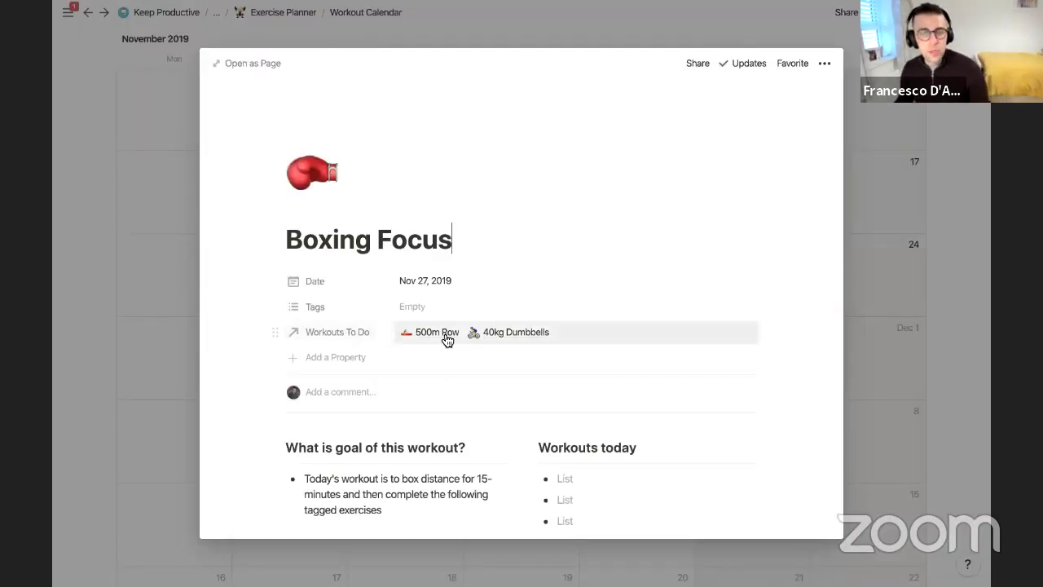
Rename the "Workouts today" heading on the Boxing Focus page to "Workout Review" and close the page.
scroll(568, 402, down, 2)
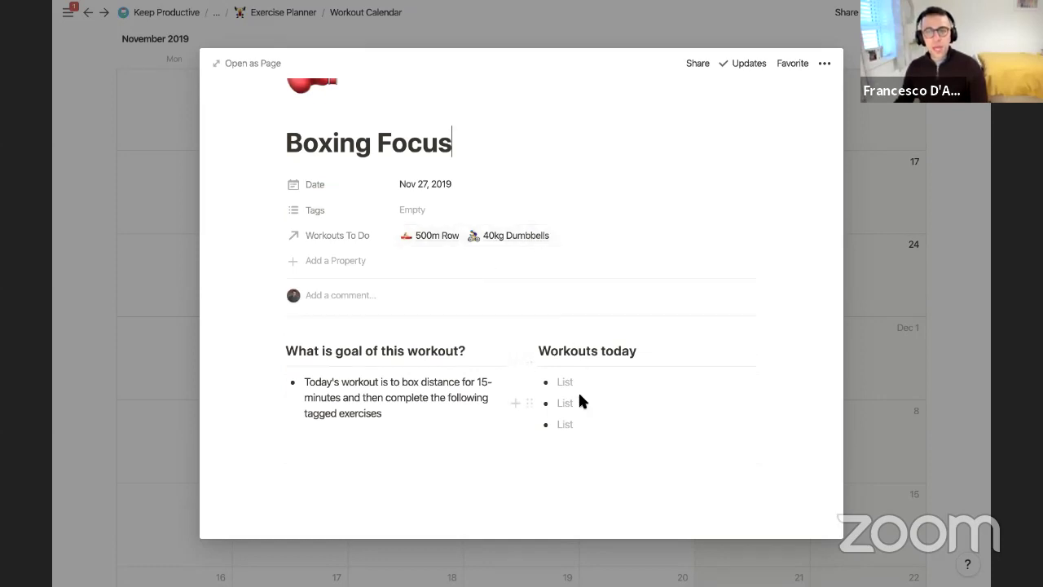
triple_click(558, 350)
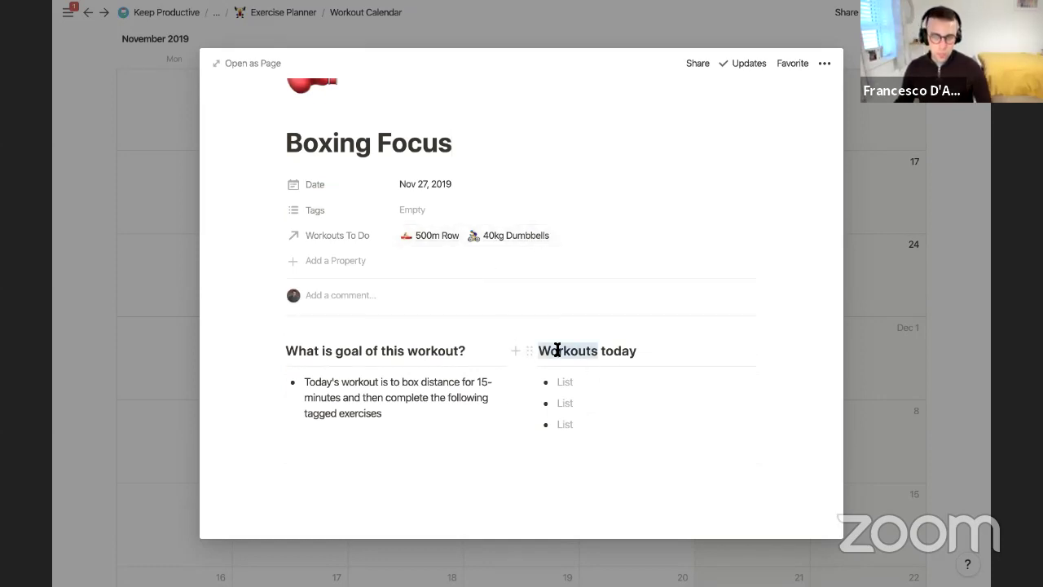
text(Workout R)
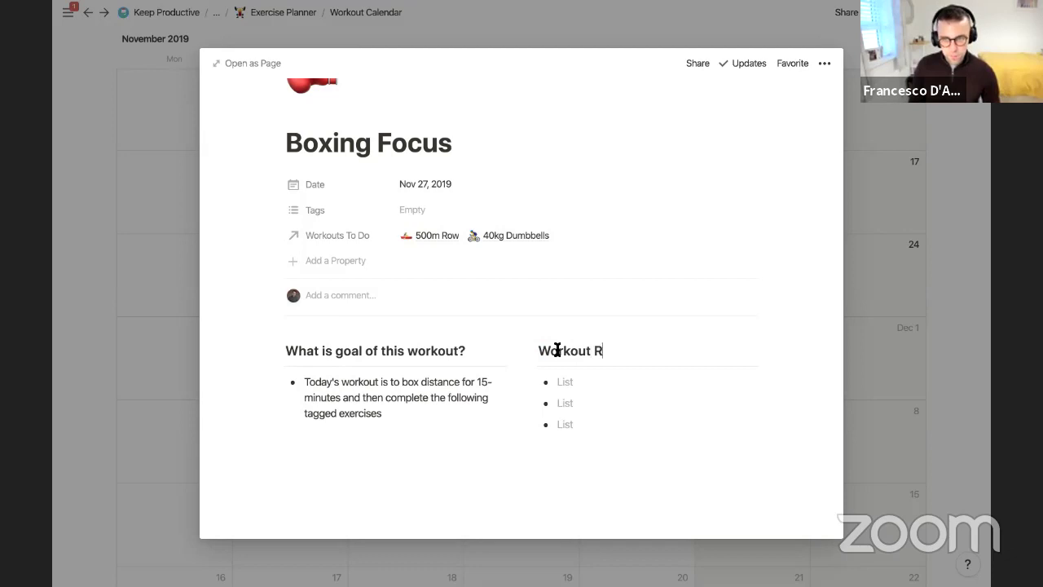
text(eview)
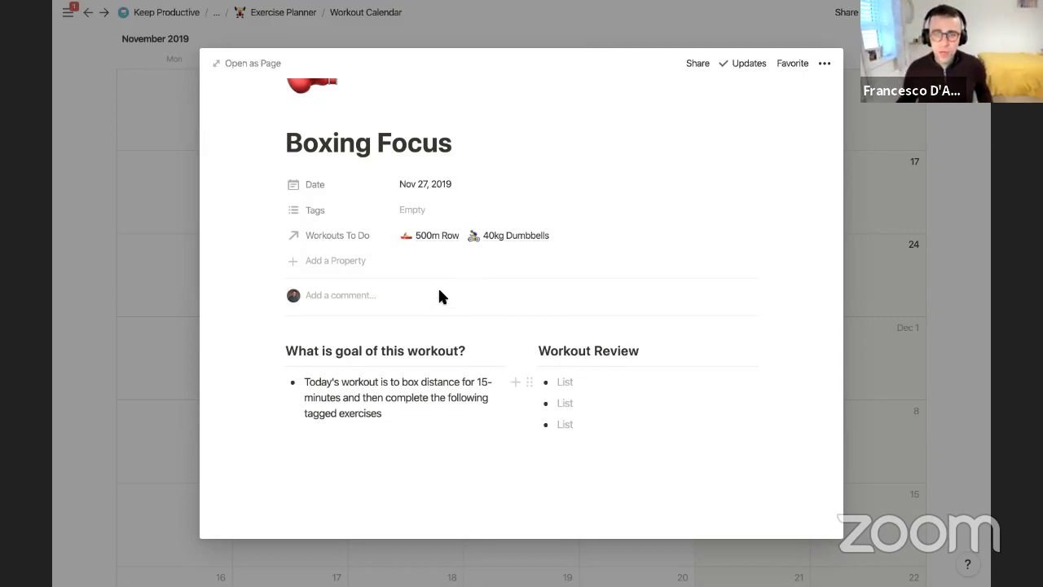
click(155, 257)
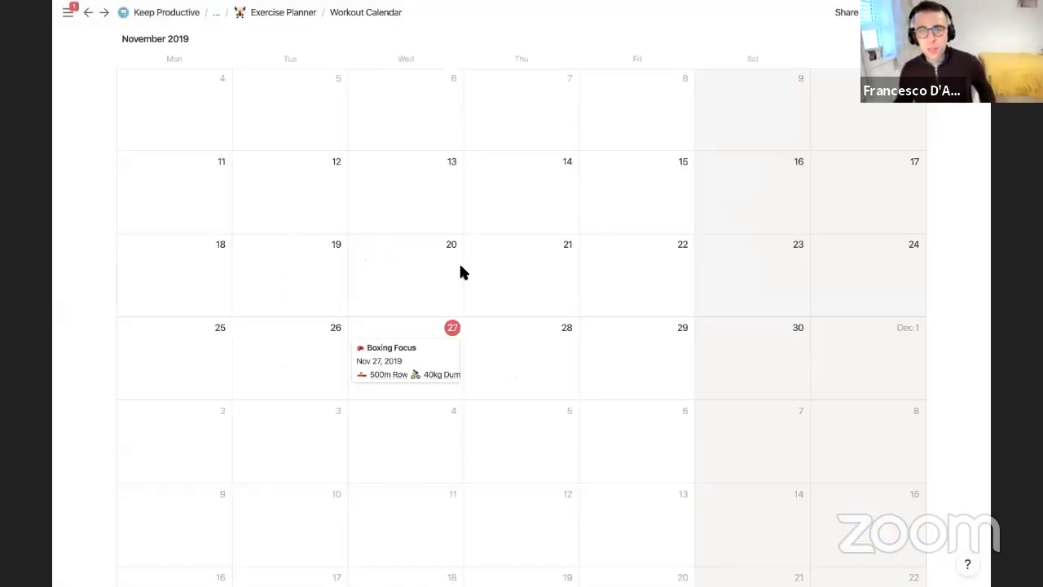
View the details of the 500m Row workout through the Boxing Focus entry's Workouts To Do relation.
click(428, 352)
click(169, 271)
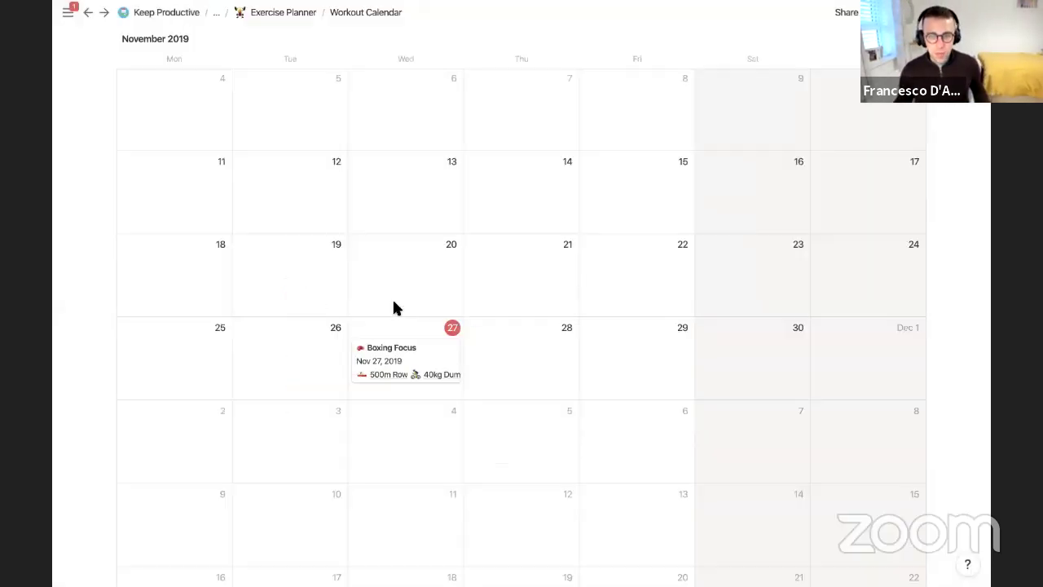
click(426, 351)
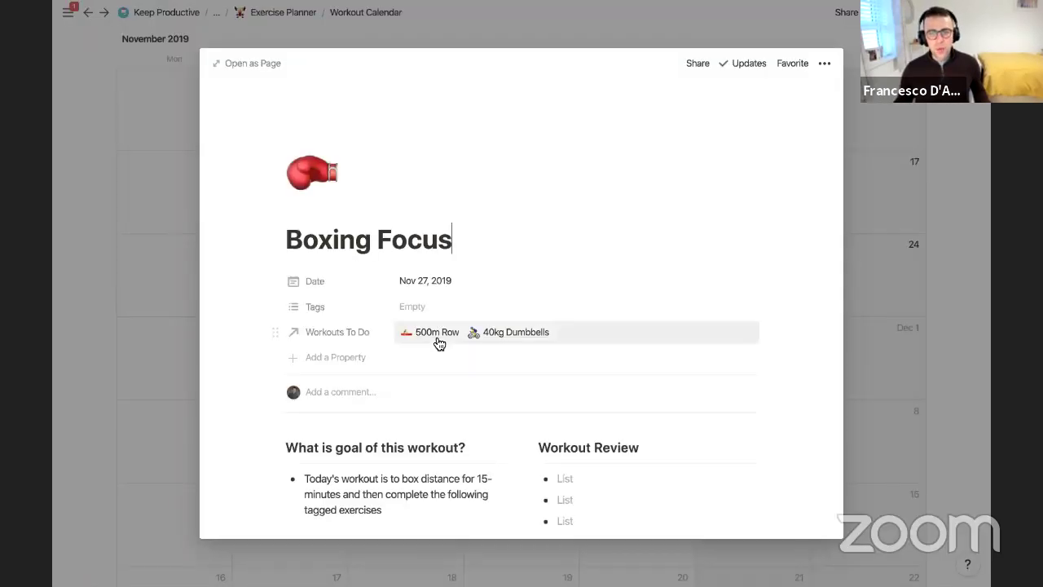
click(432, 333)
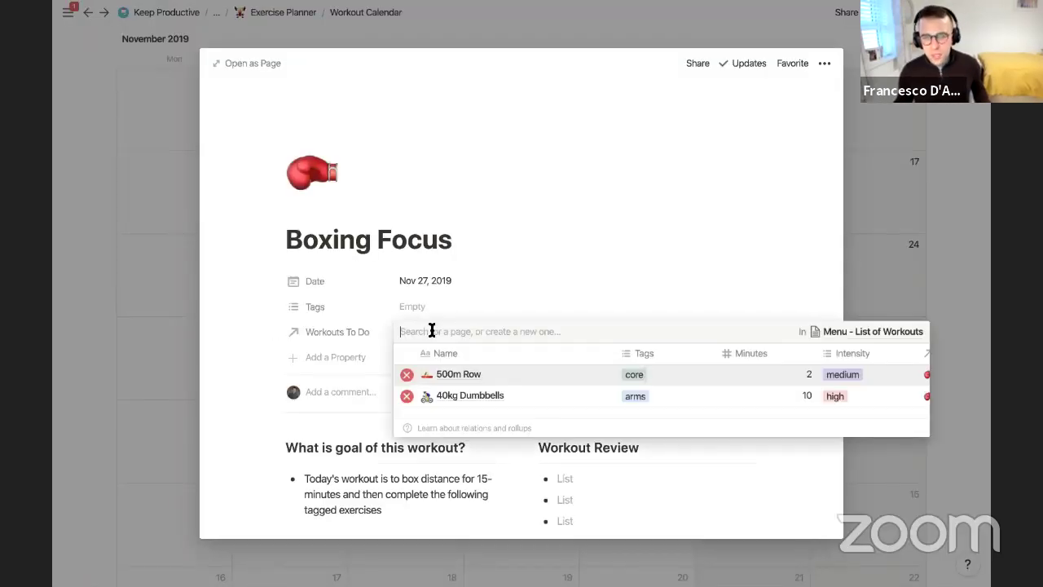
click(453, 374)
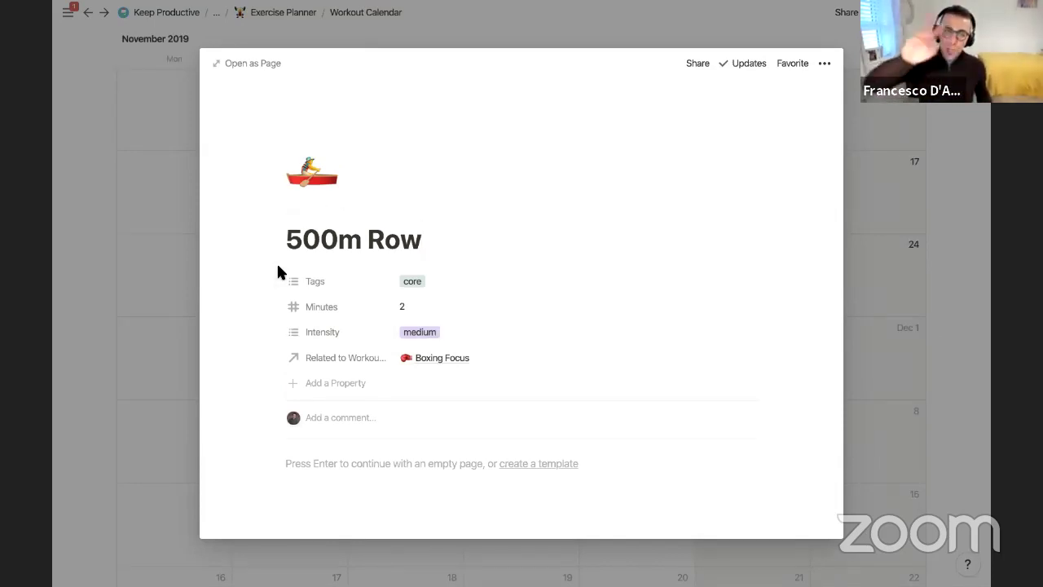
scroll(347, 440, down, 3)
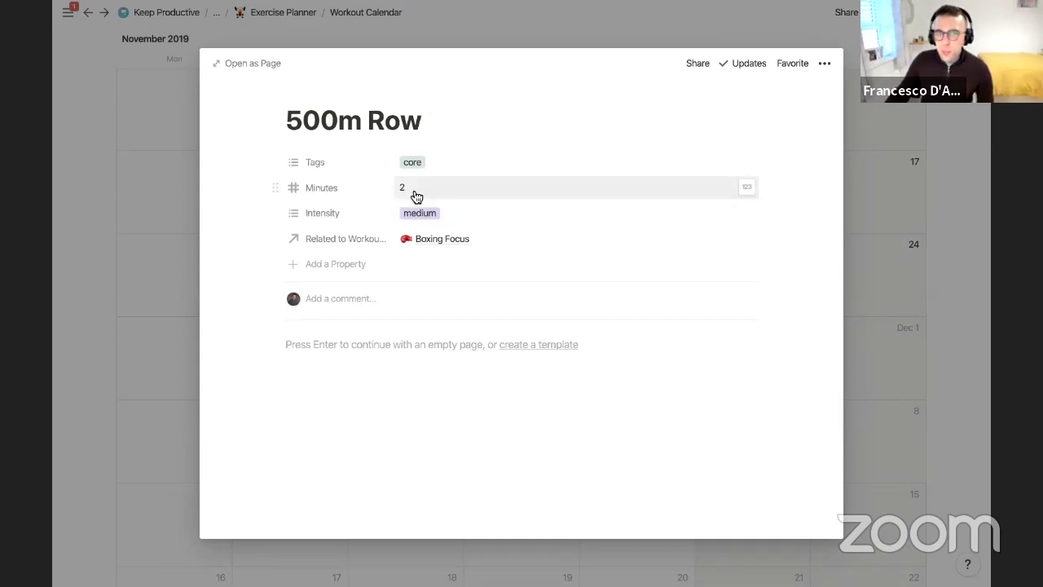
click(174, 187)
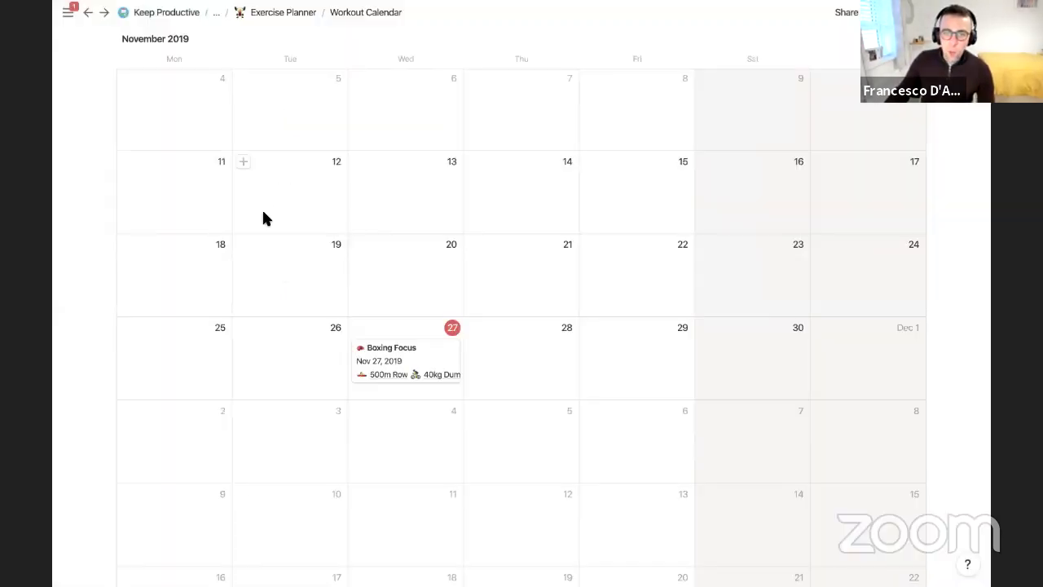
View the details of the 40kg Dumbbells workout through the Boxing Focus entry's Workouts To Do relation.
scroll(262, 218, up, 3)
scroll(263, 219, down, 4)
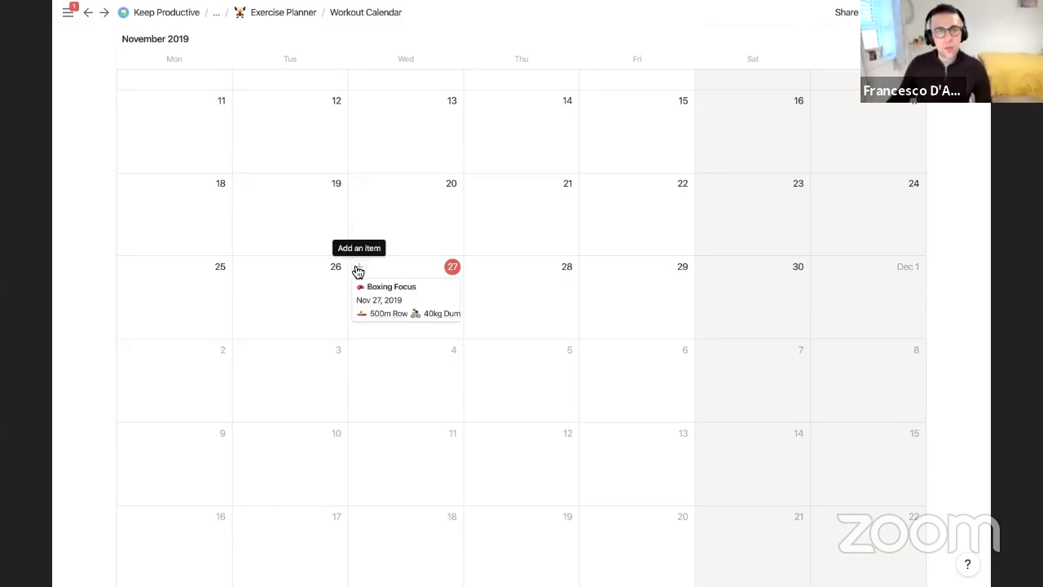
scroll(454, 316, down, 3)
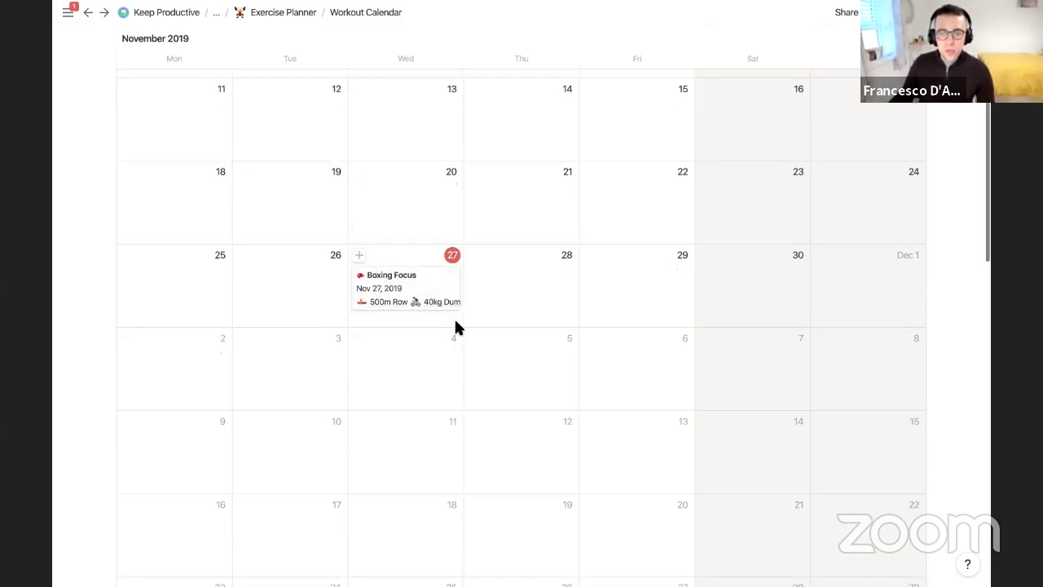
scroll(450, 193, up, 1)
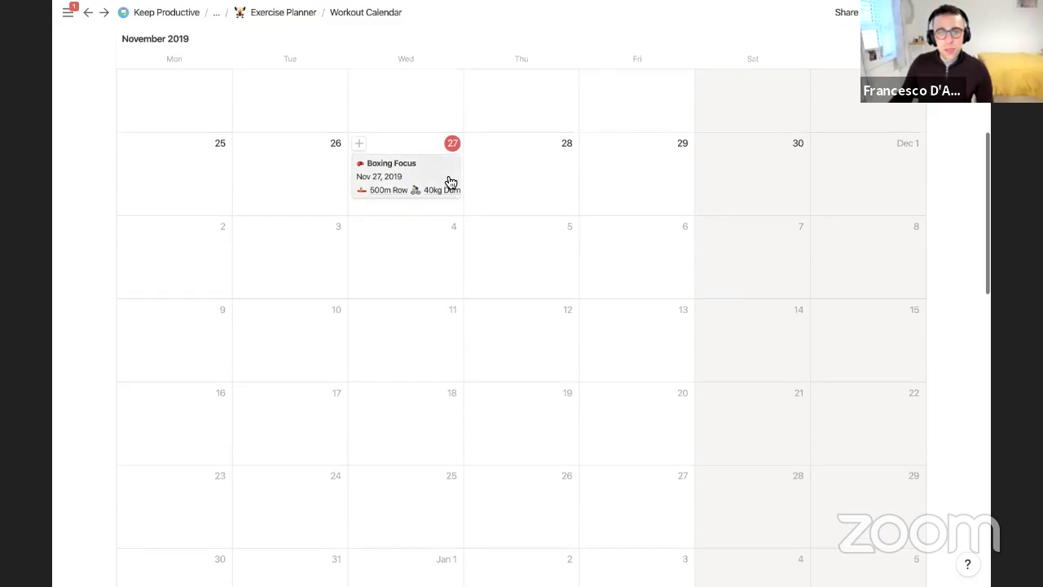
click(445, 177)
scroll(489, 302, down, 1)
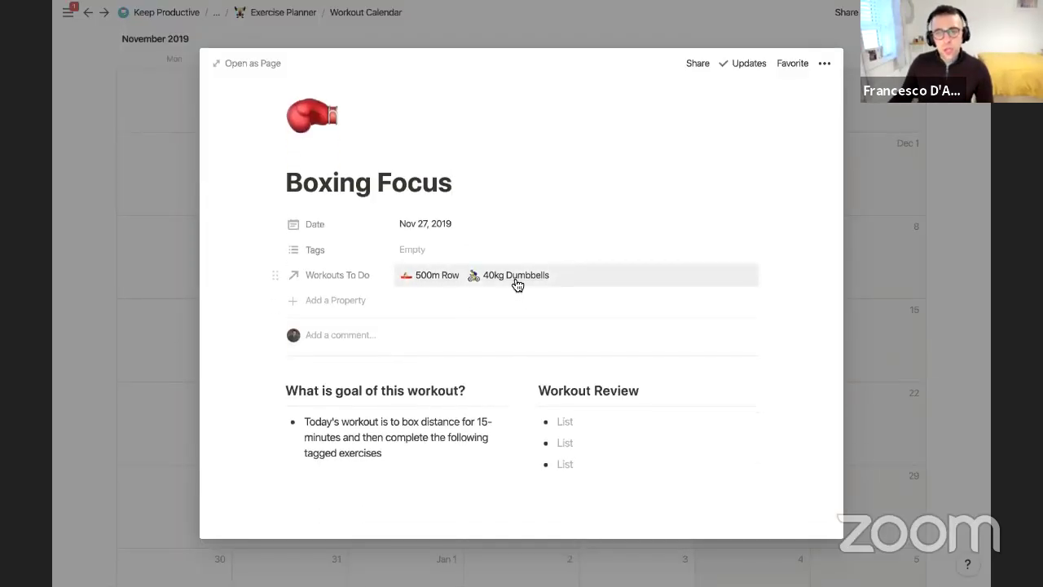
click(512, 277)
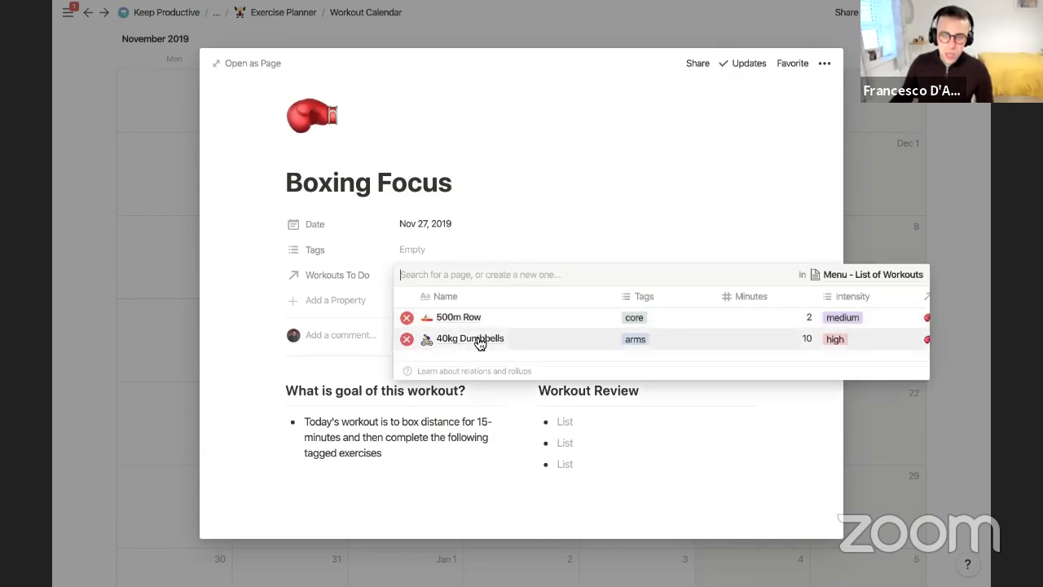
click(478, 339)
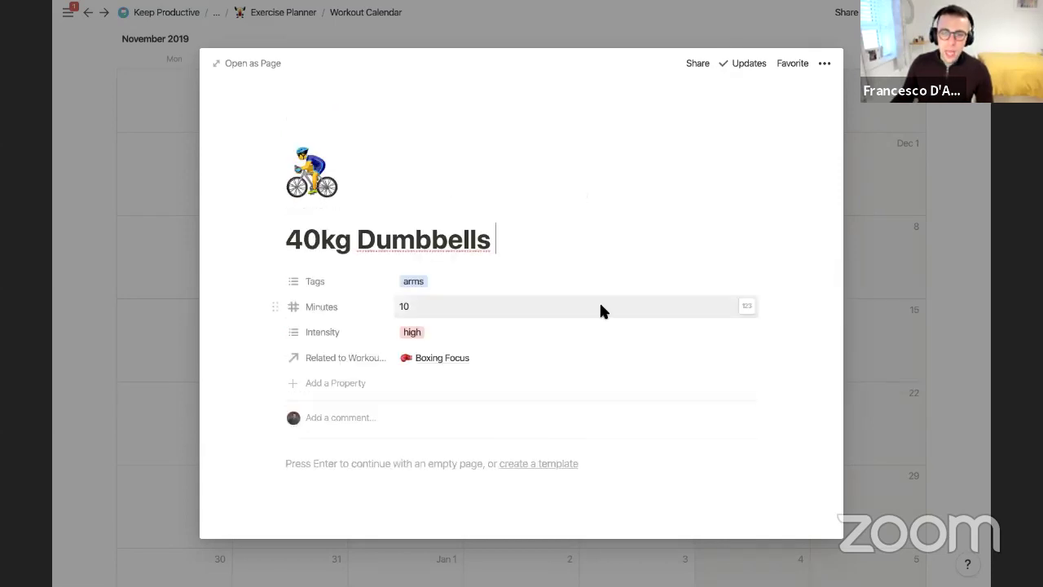
click(913, 197)
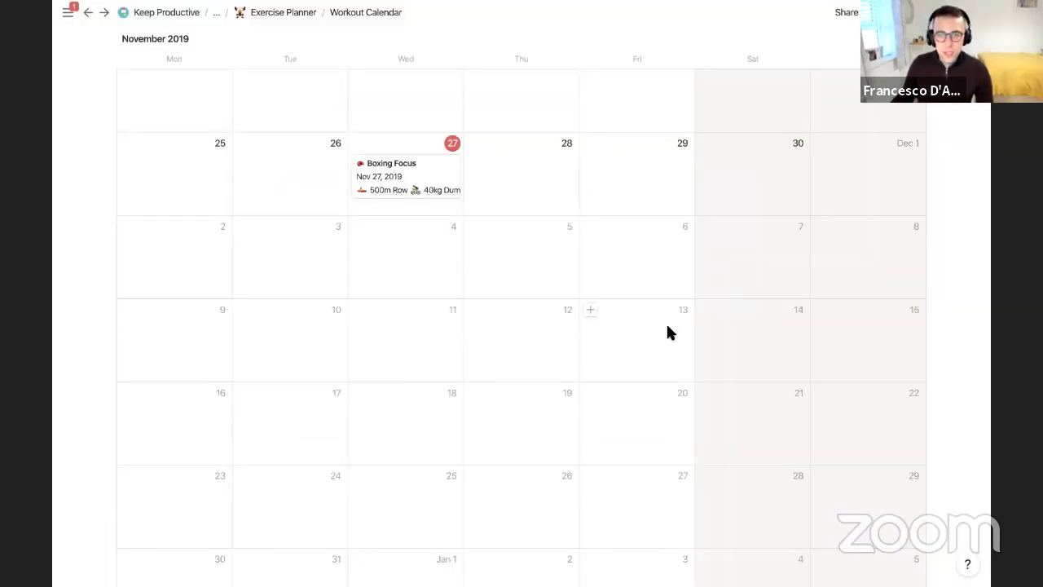
Return to the Exercise Planner page and go to the Menu - List of Workouts database.
scroll(668, 330, down, 15)
scroll(668, 329, up, 15)
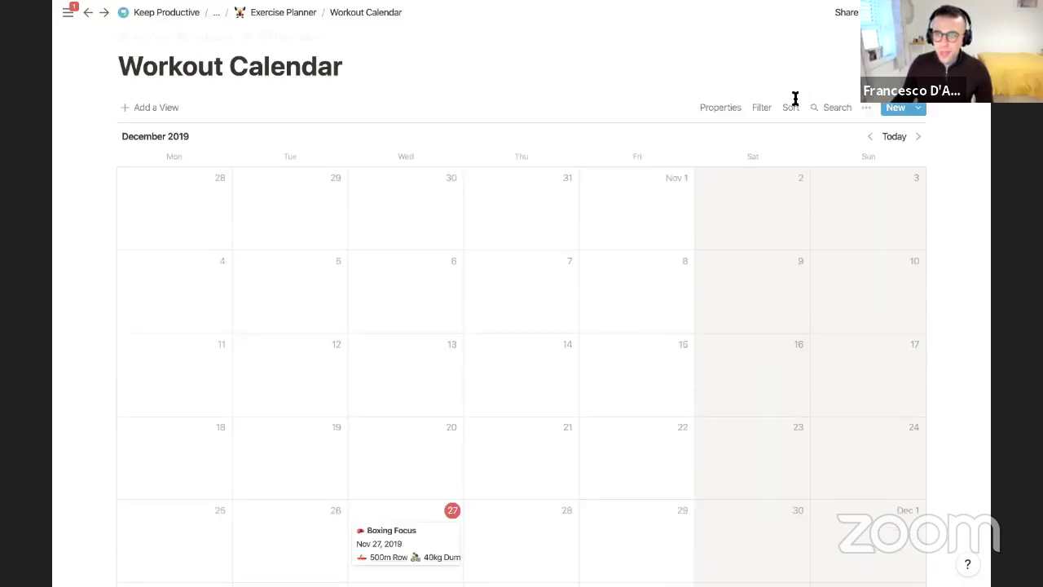
click(701, 78)
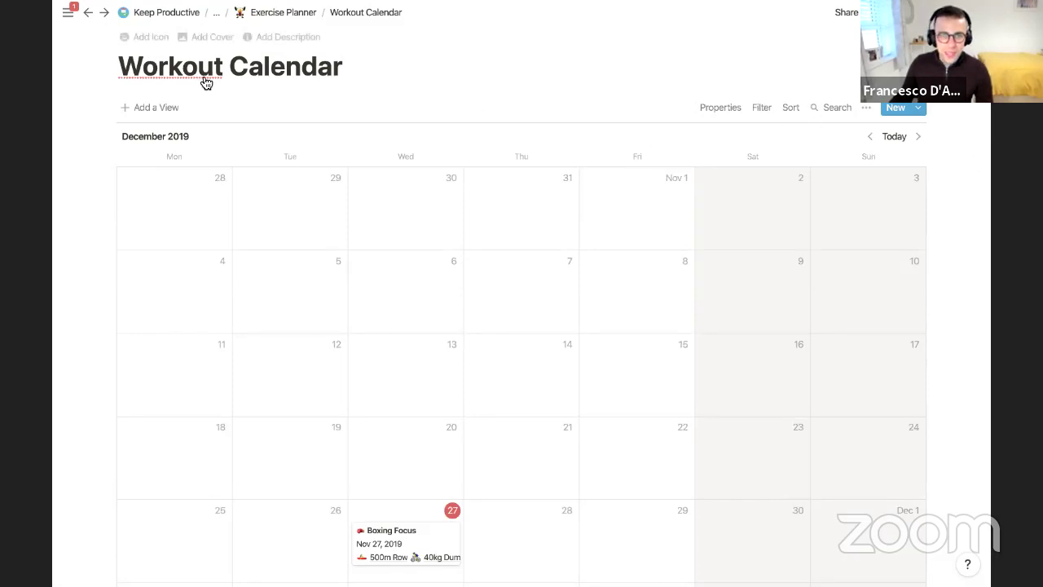
click(285, 12)
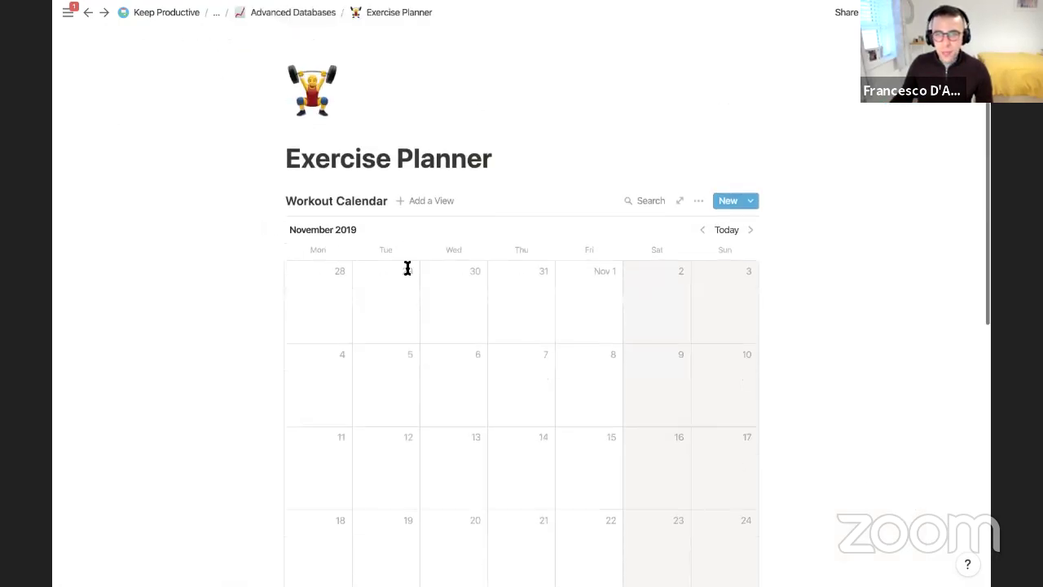
scroll(407, 271, down, 6)
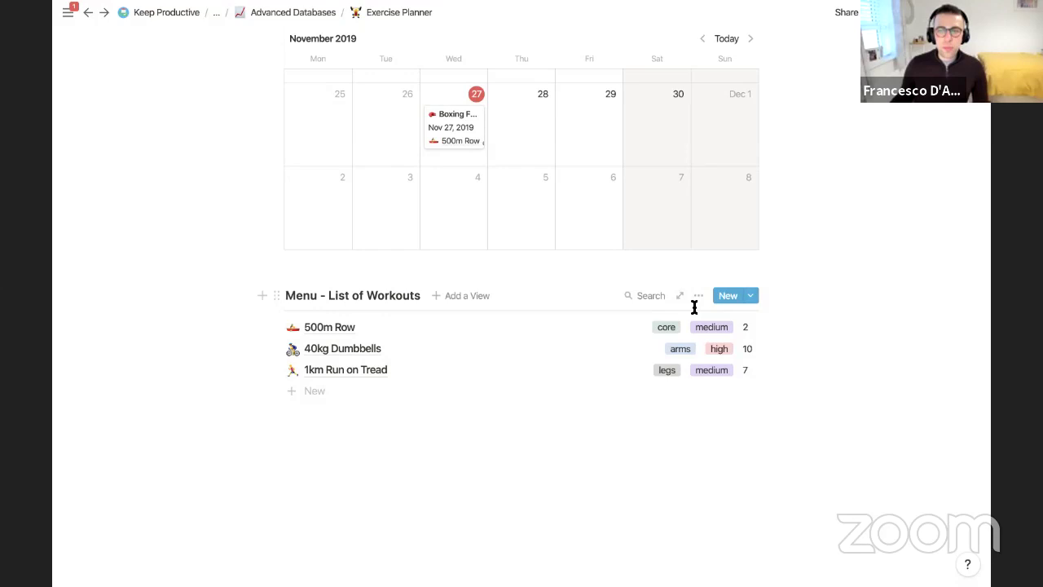
Add a Multi-Select property named "Workout" to the 1km Run on Tread page.
click(408, 372)
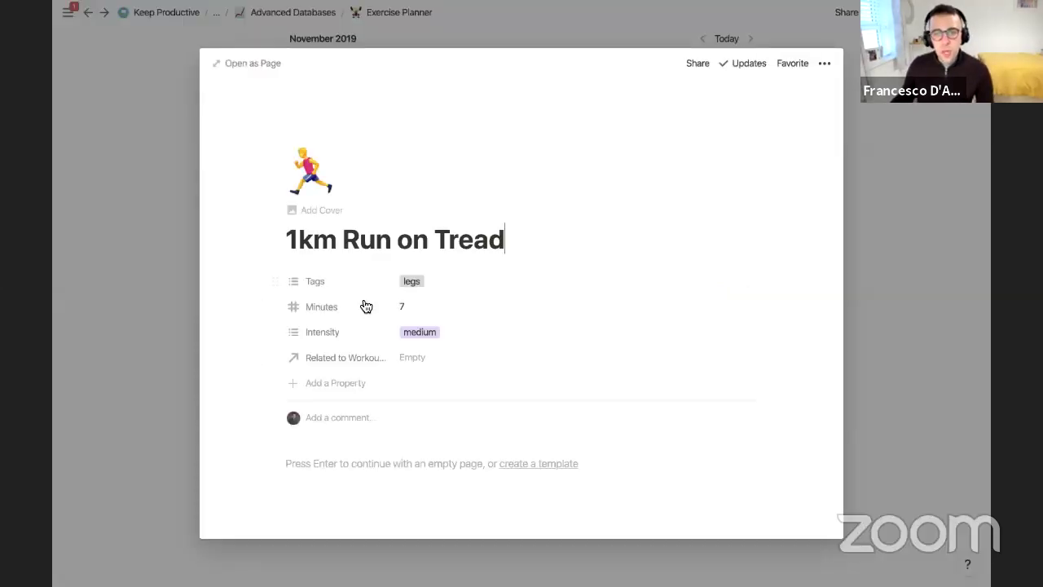
click(344, 374)
text(W)
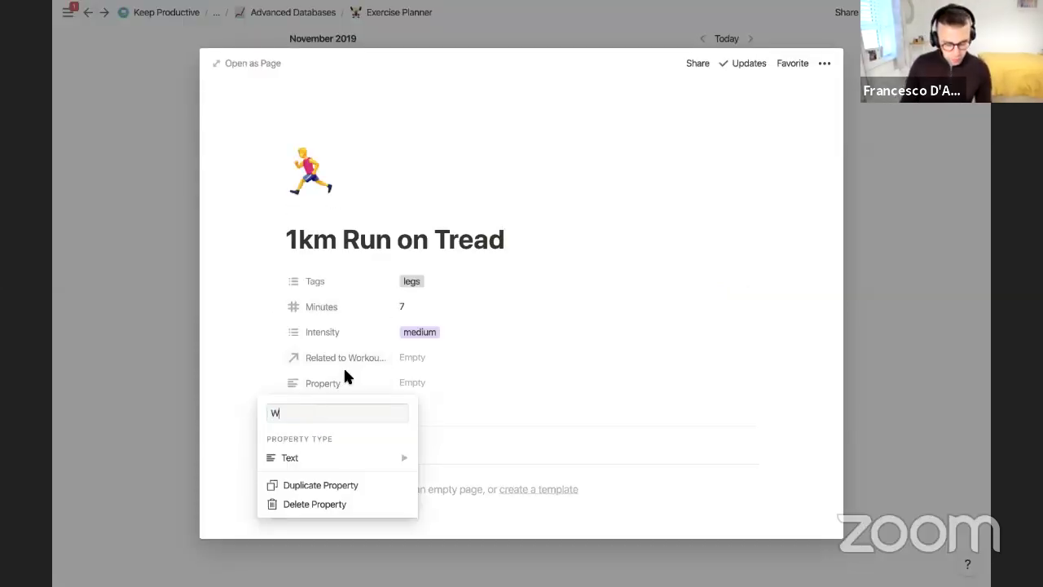
text(orkout)
mouse_move(356, 461)
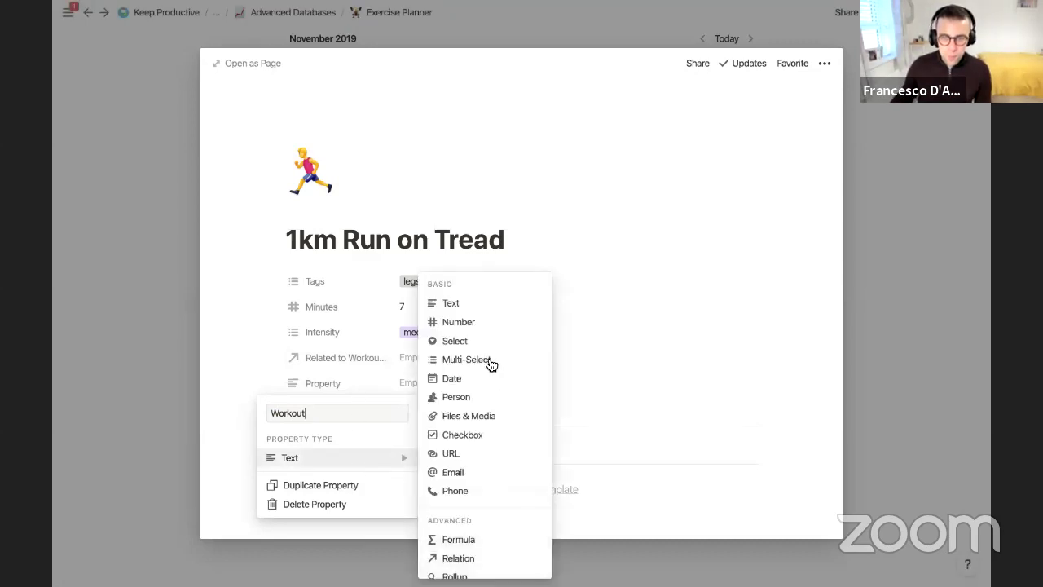
click(466, 361)
Create the option "Workout A" as the Workout value of 1km Run on Tread and close the page.
click(435, 381)
text(Wo)
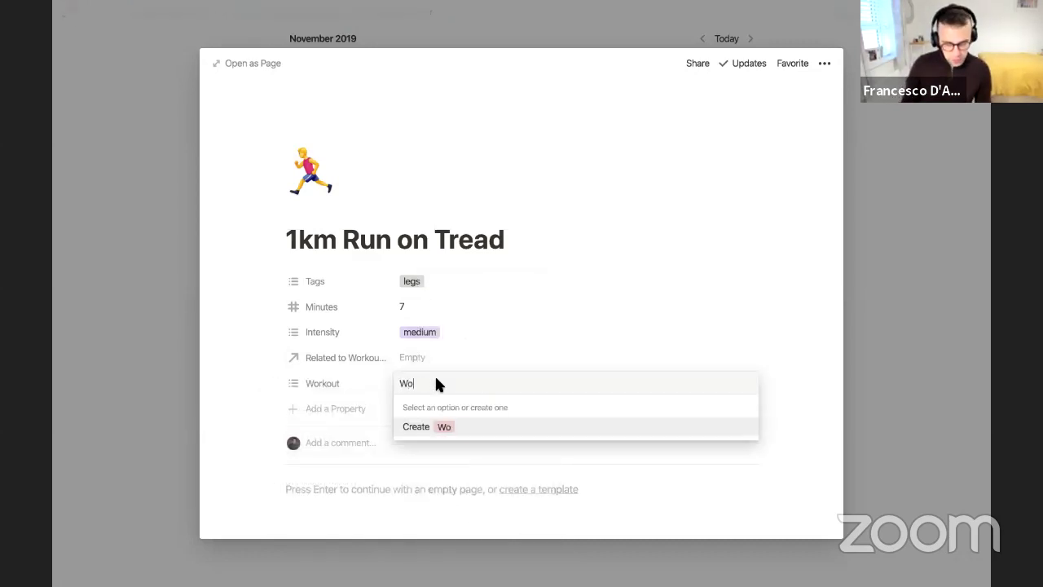
text(rkout A)
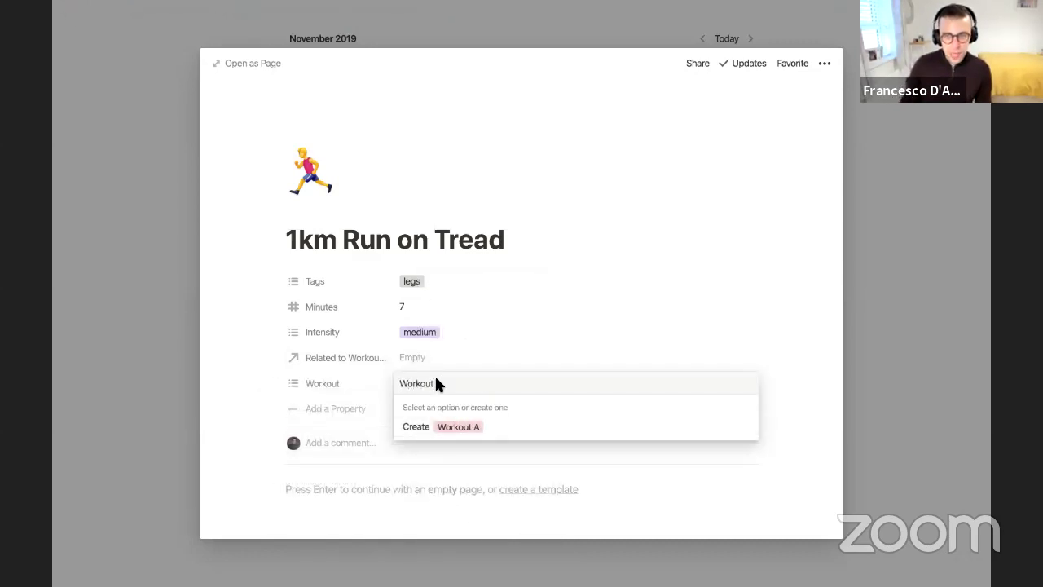
click(472, 426)
click(638, 324)
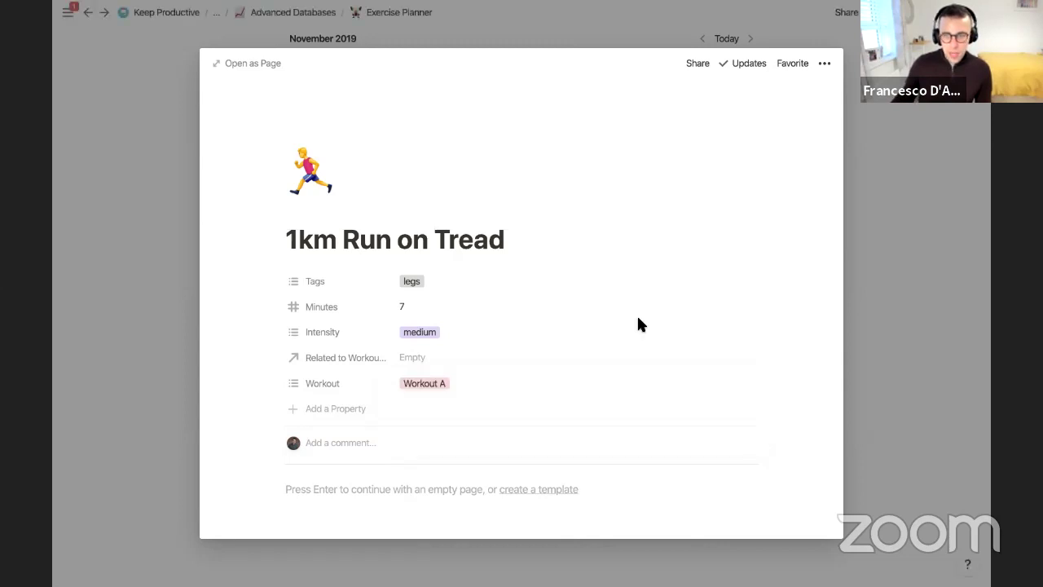
click(899, 271)
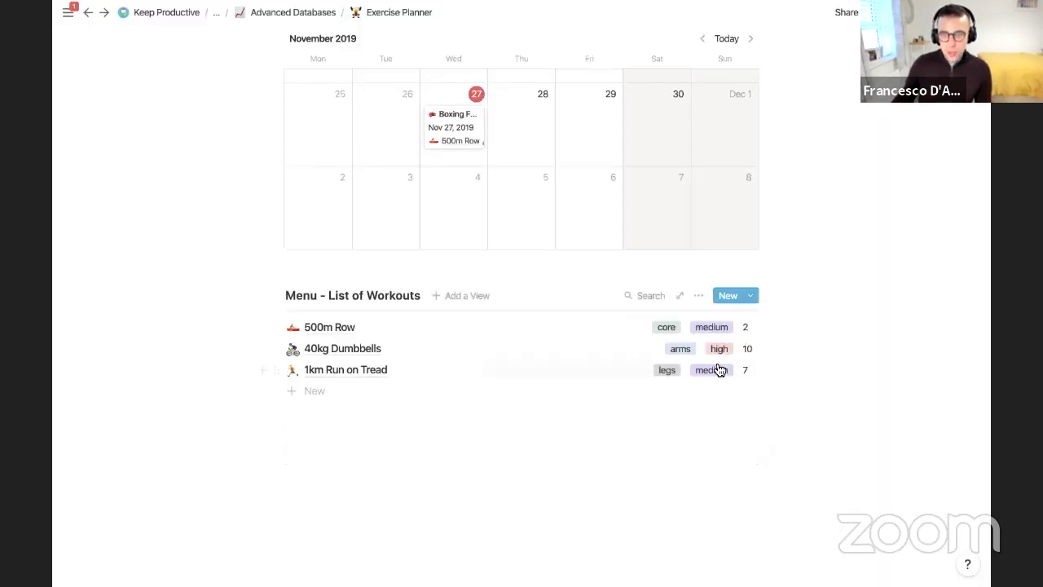
Filter the Menu - List of Workouts database to entries whose Workout property contains "Workout A".
click(698, 298)
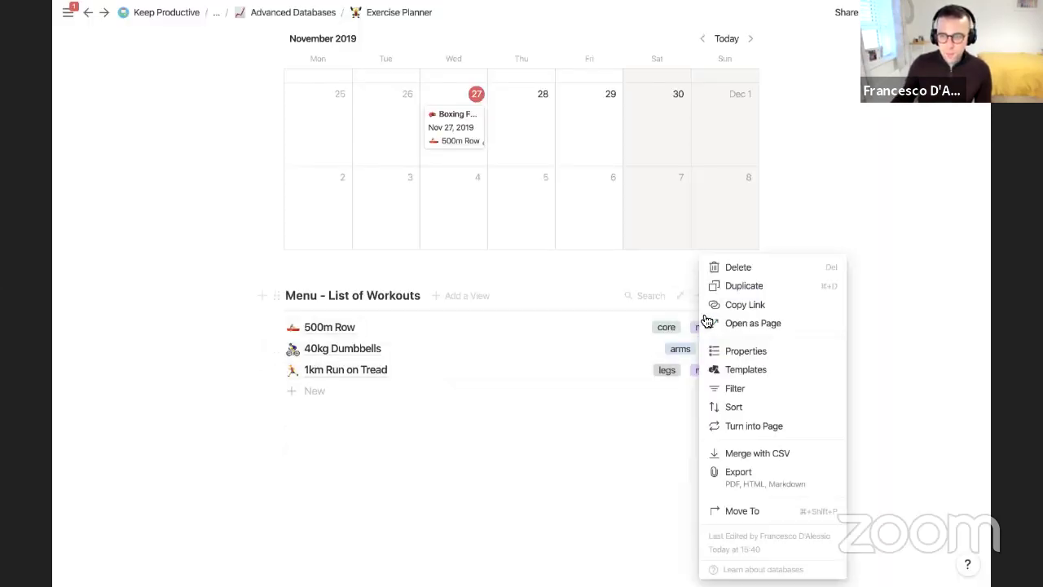
click(751, 395)
click(555, 403)
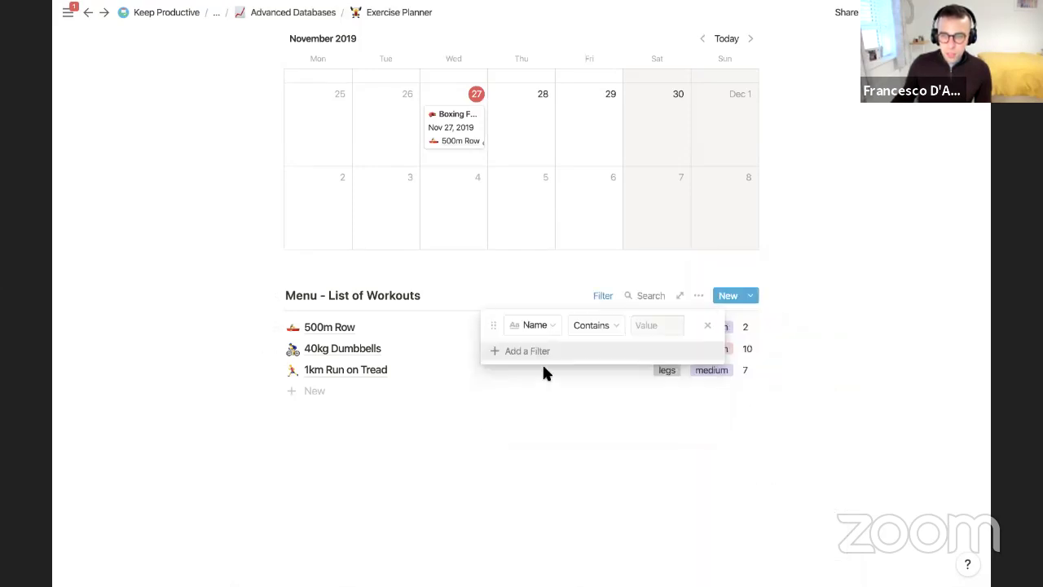
click(542, 327)
key(Return)
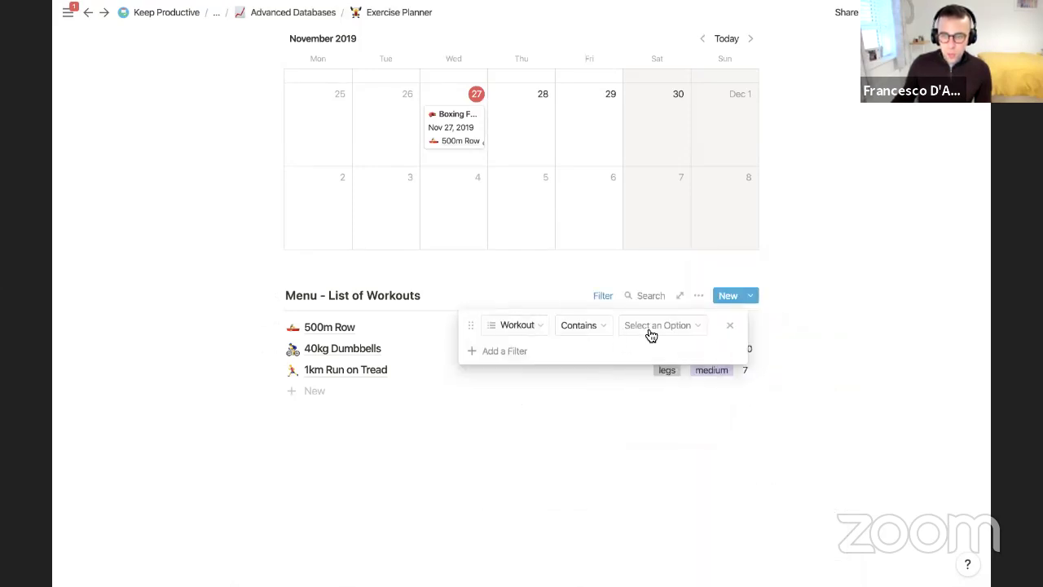
click(649, 327)
click(641, 400)
click(495, 425)
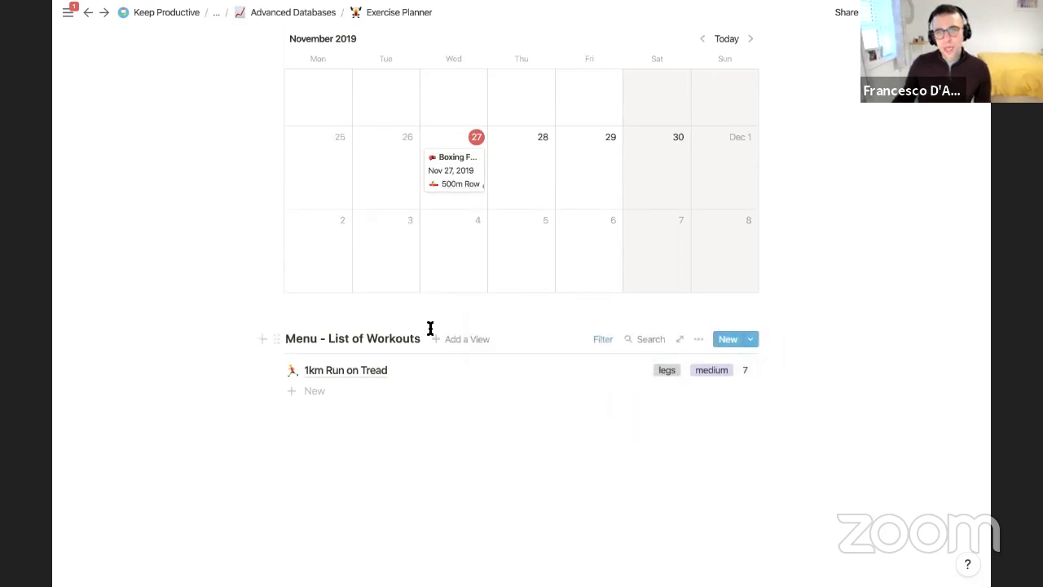
Open the Boxing Focus entry from the calendar and review its linked workouts and notes sections.
scroll(430, 331, up, 1)
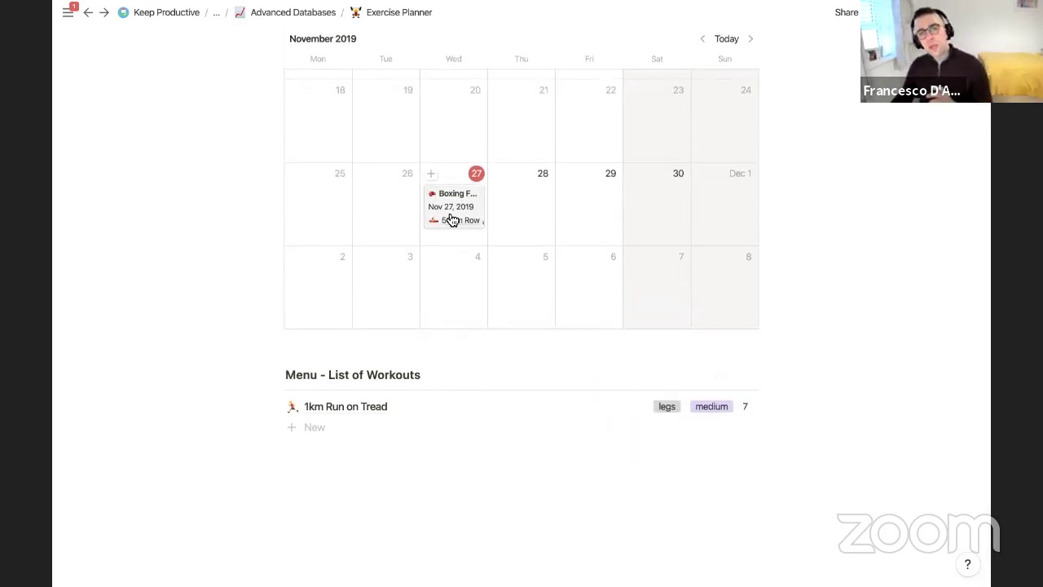
scroll(424, 416, down, 1)
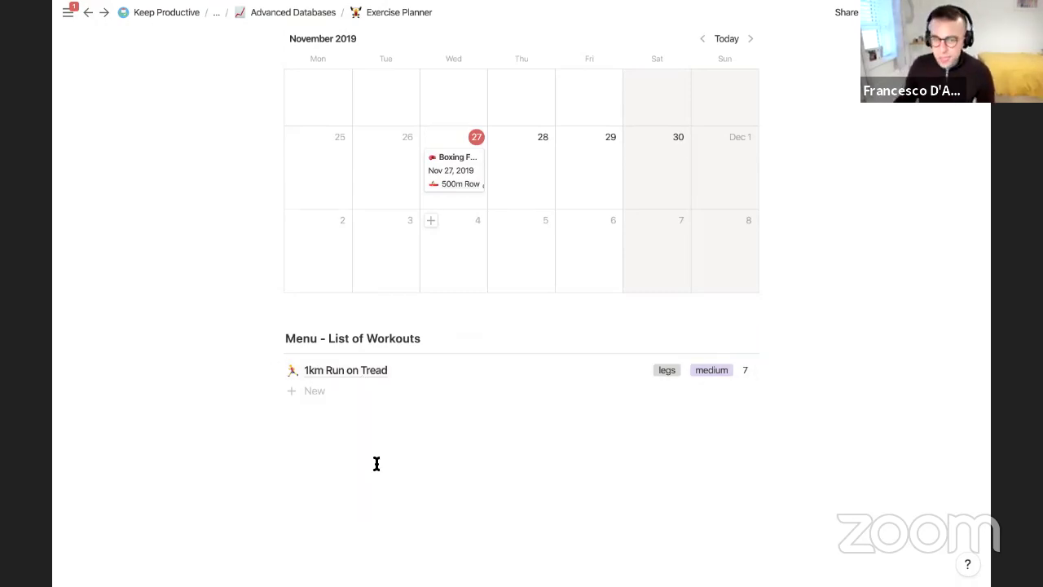
click(455, 172)
scroll(446, 298, down, 2)
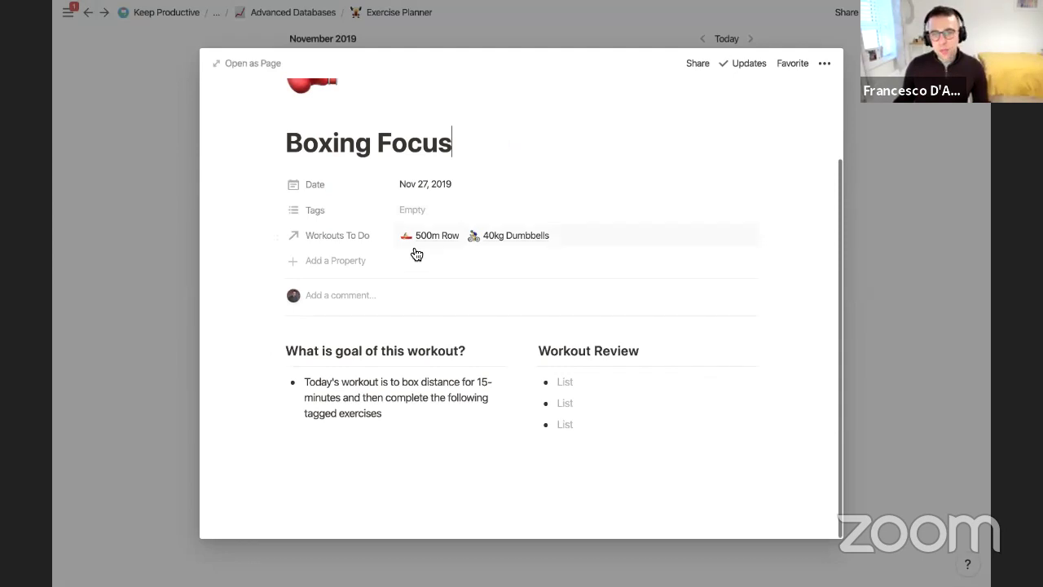